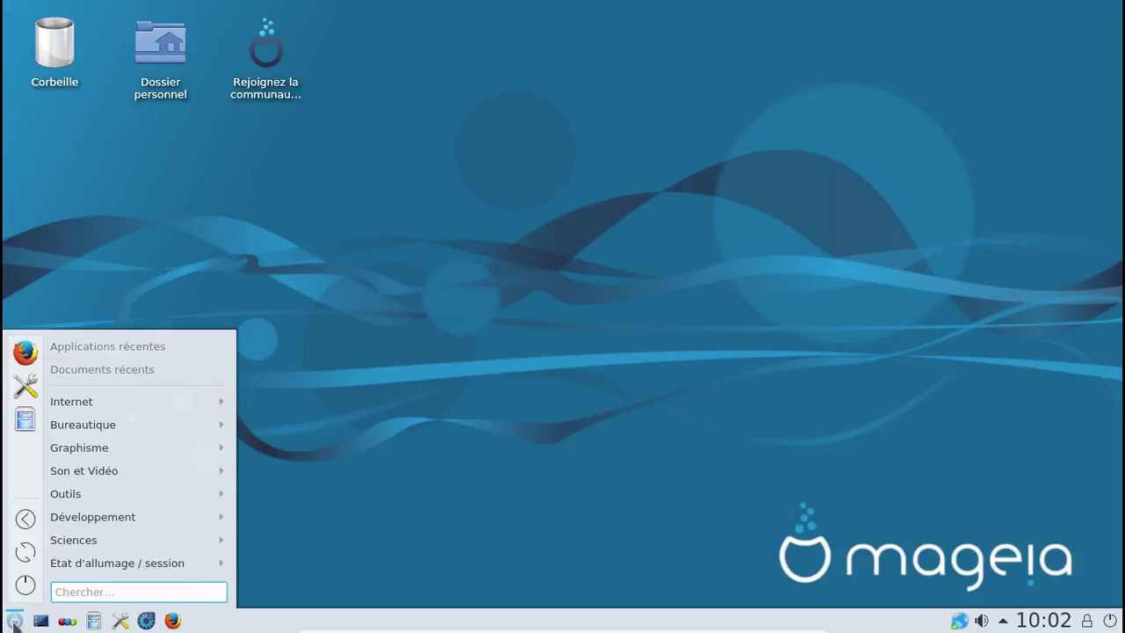
# Step: Search the launcher's Chercher field for 'konsole' and launch Konsole from the result
pyautogui.write('konsole')
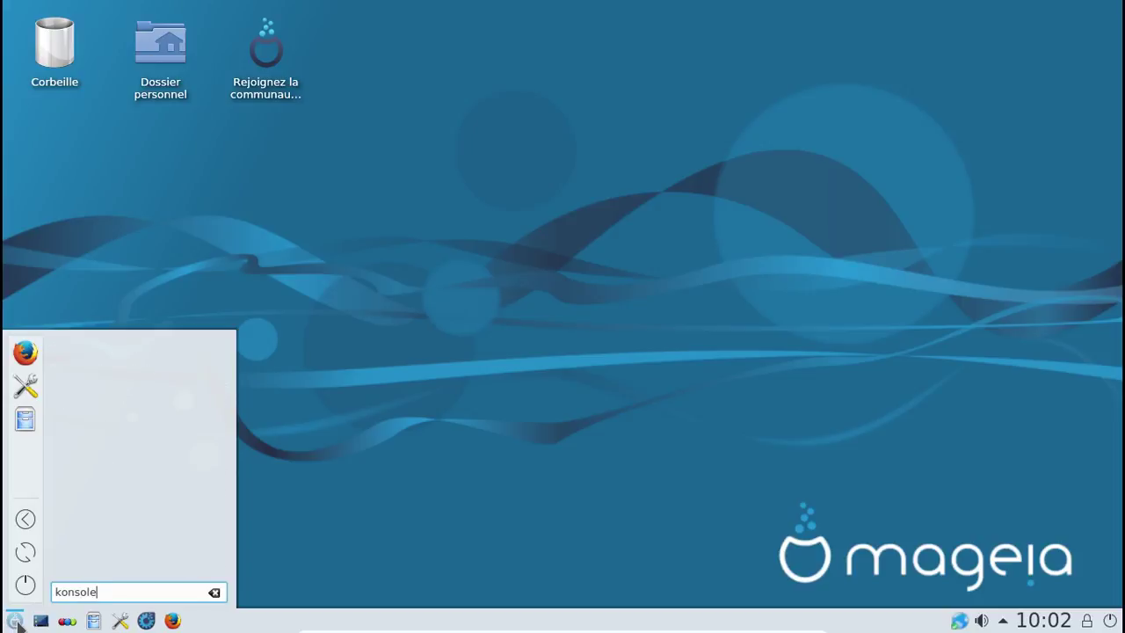
pyautogui.press('BackSpace')
pyautogui.press('BackSpace')
pyautogui.press('BackSpace')
pyautogui.press('BackSpace')
pyautogui.press('BackSpace')
pyautogui.press('BackSpace')
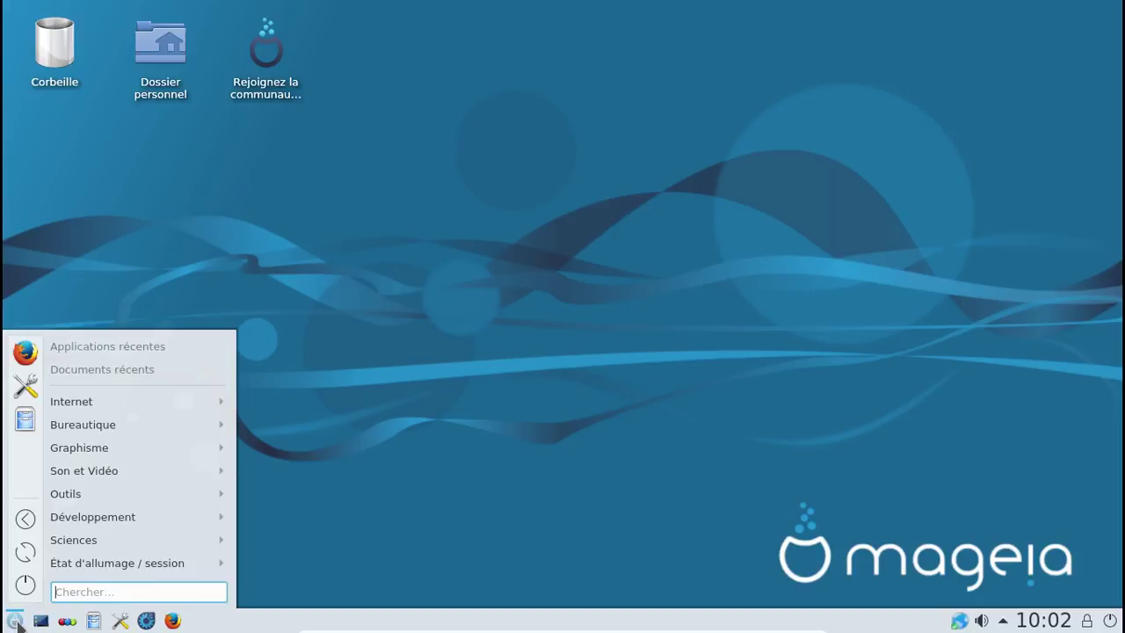
pyautogui.write('info')
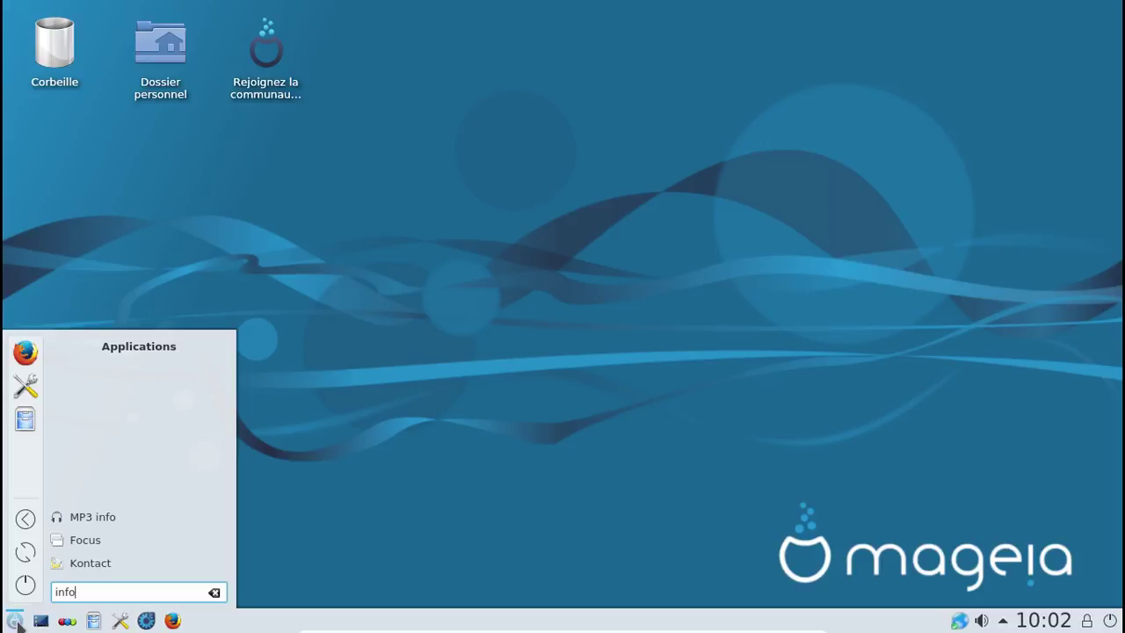
pyautogui.press('BackSpace')
pyautogui.press('BackSpace')
pyautogui.press('BackSpace')
pyautogui.press('BackSpace')
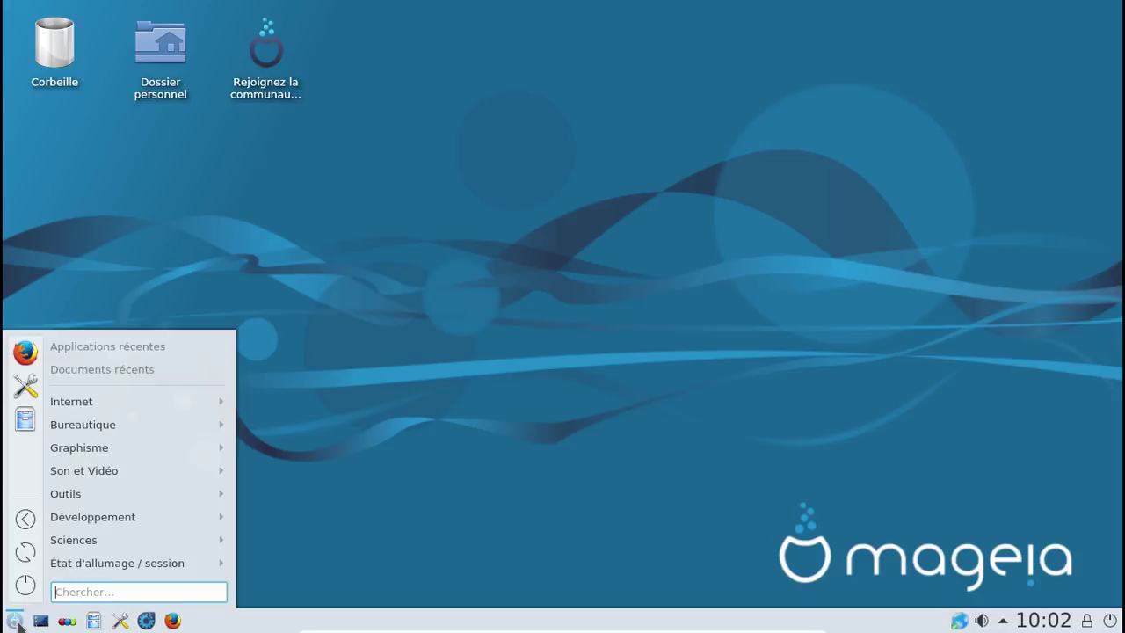
pyautogui.write('konsole')
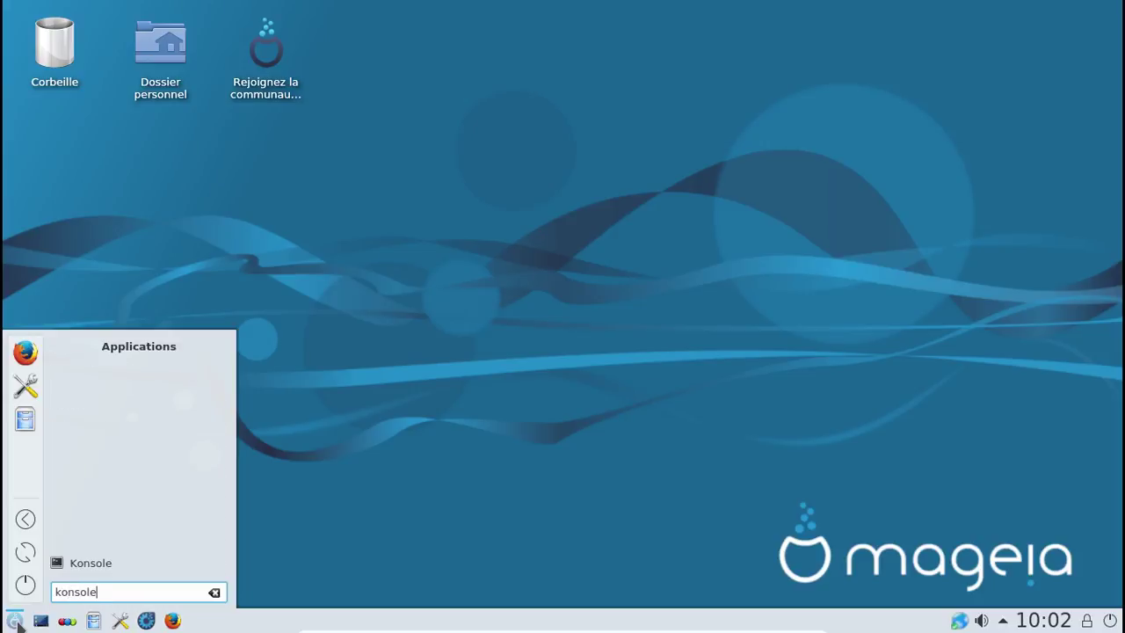
pyautogui.press('Return')
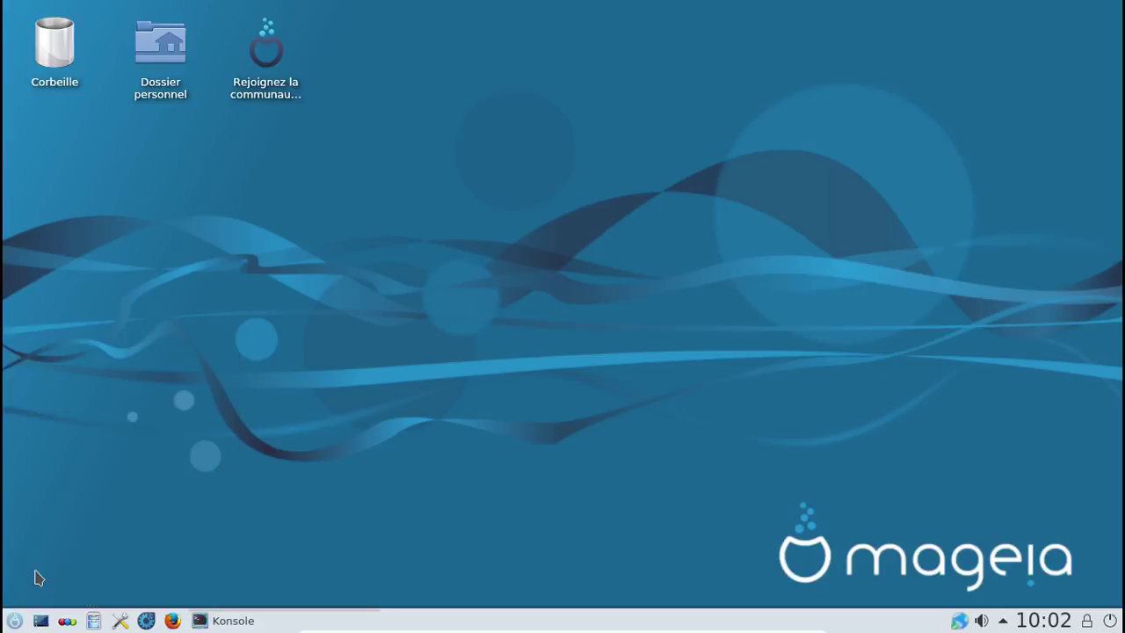
# Step: Run 'uname -a' to show the kernel details, enlarging then restoring the terminal font
pyautogui.write('uname -a')
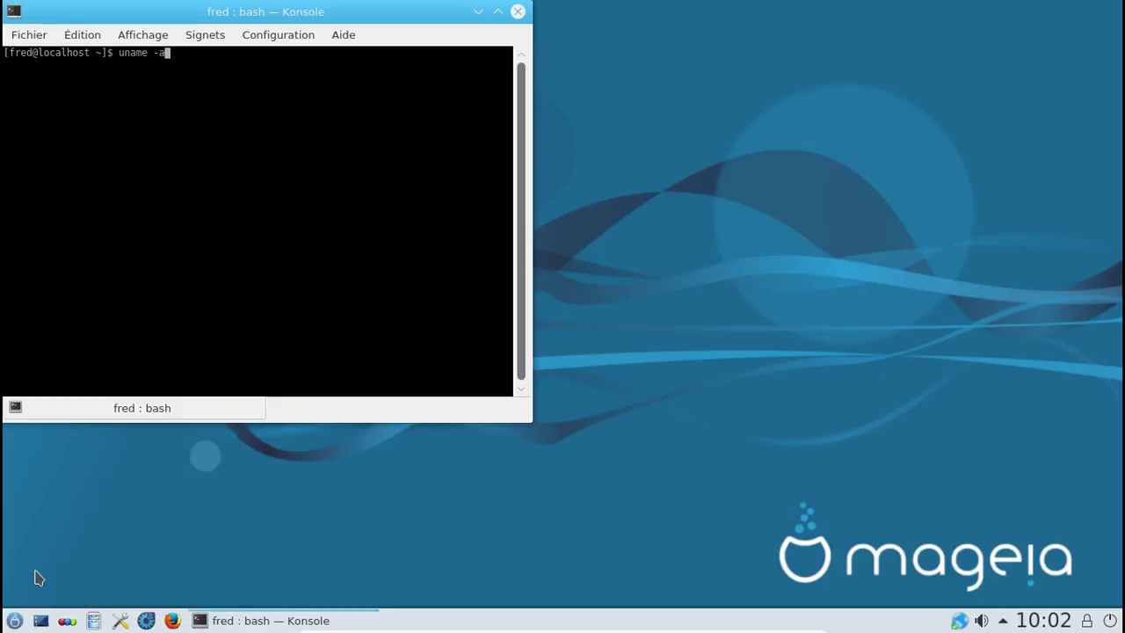
pyautogui.press('Return')
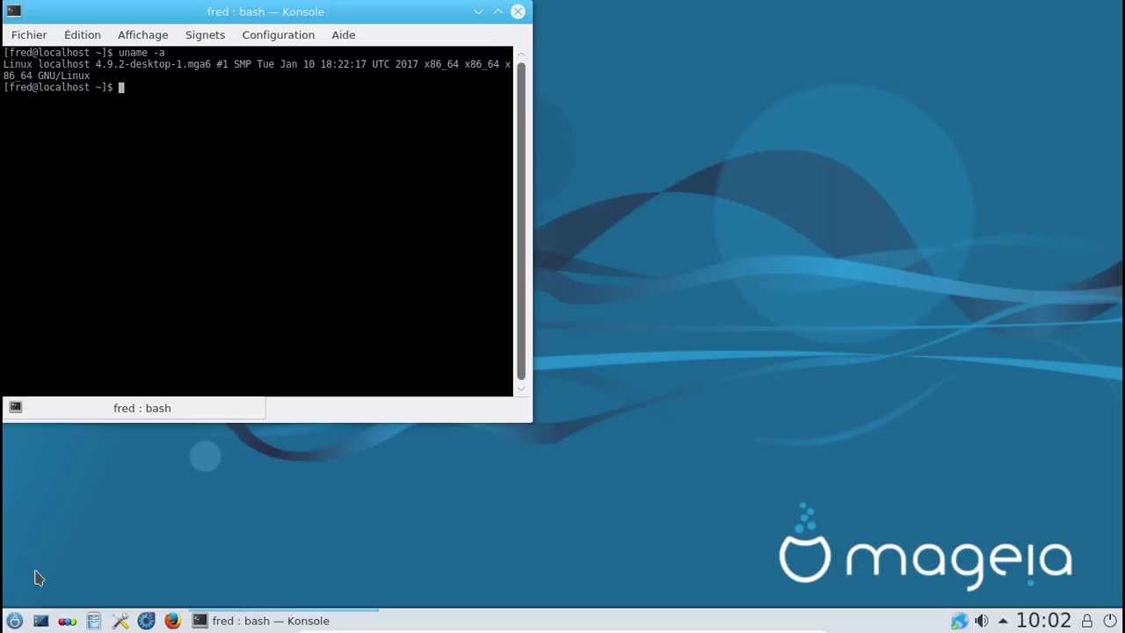
pyautogui.hotkey('ctrl', '+')
pyautogui.hotkey('ctrl', '+')
pyautogui.hotkey('ctrl', '+')
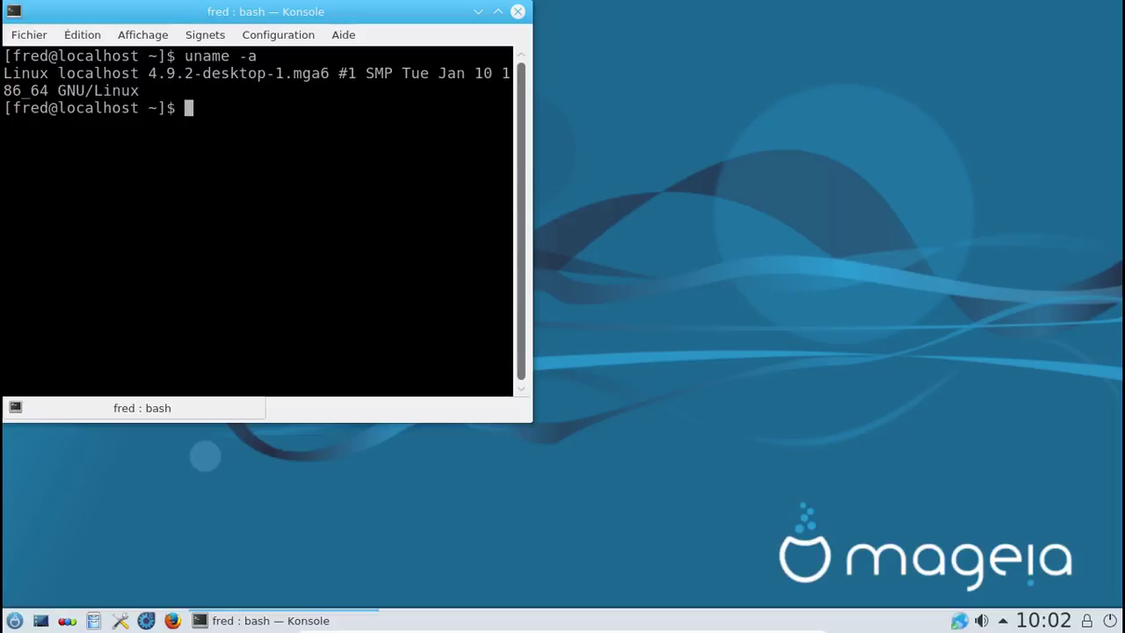
pyautogui.write('à')
pyautogui.press('BackSpace')
pyautogui.hotkey('ctrl', '-')
pyautogui.hotkey('ctrl', '-')
pyautogui.hotkey('ctrl', '-')
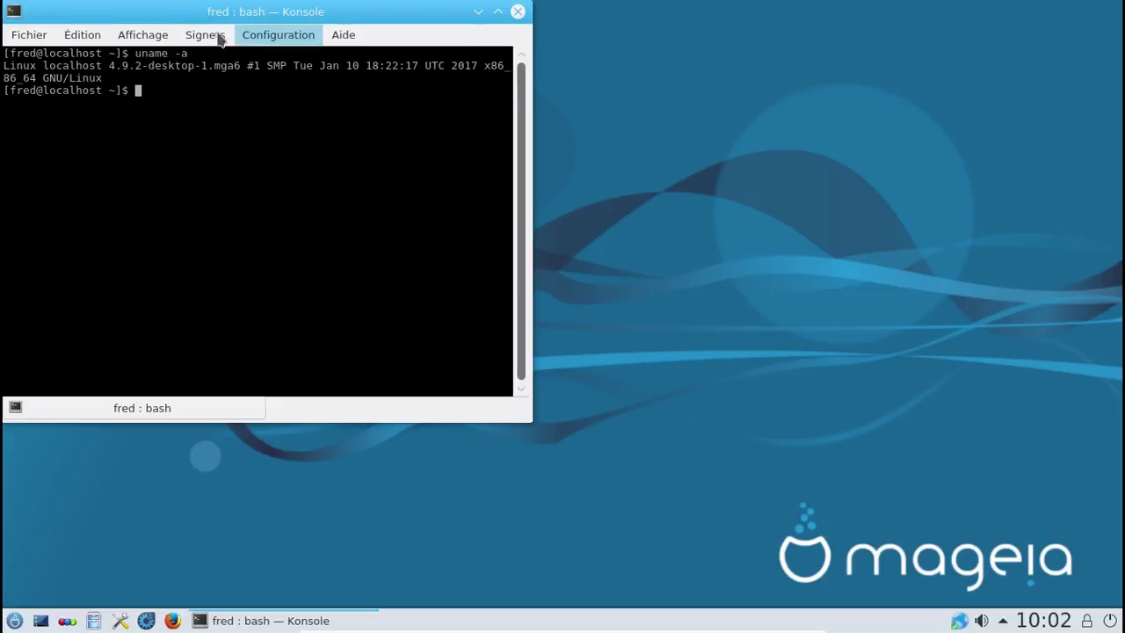
# Step: Browse the Konsole menus, then close the window with Fichier > Fermer la fenêtre
pyautogui.click(157, 39)
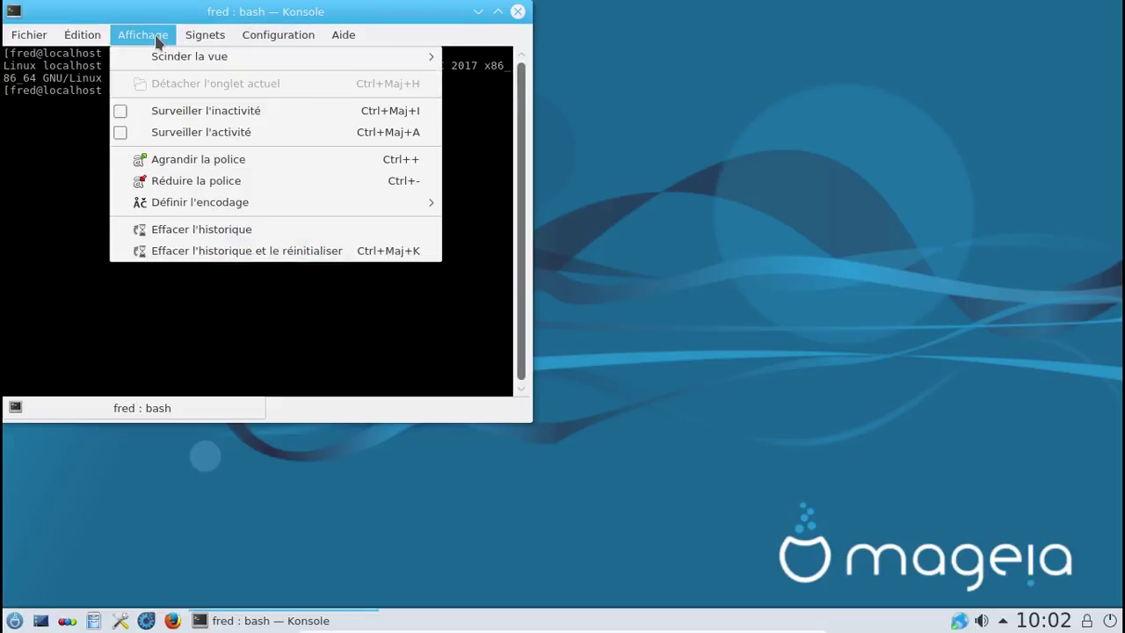
pyautogui.press('Escape')
pyautogui.click(88, 40)
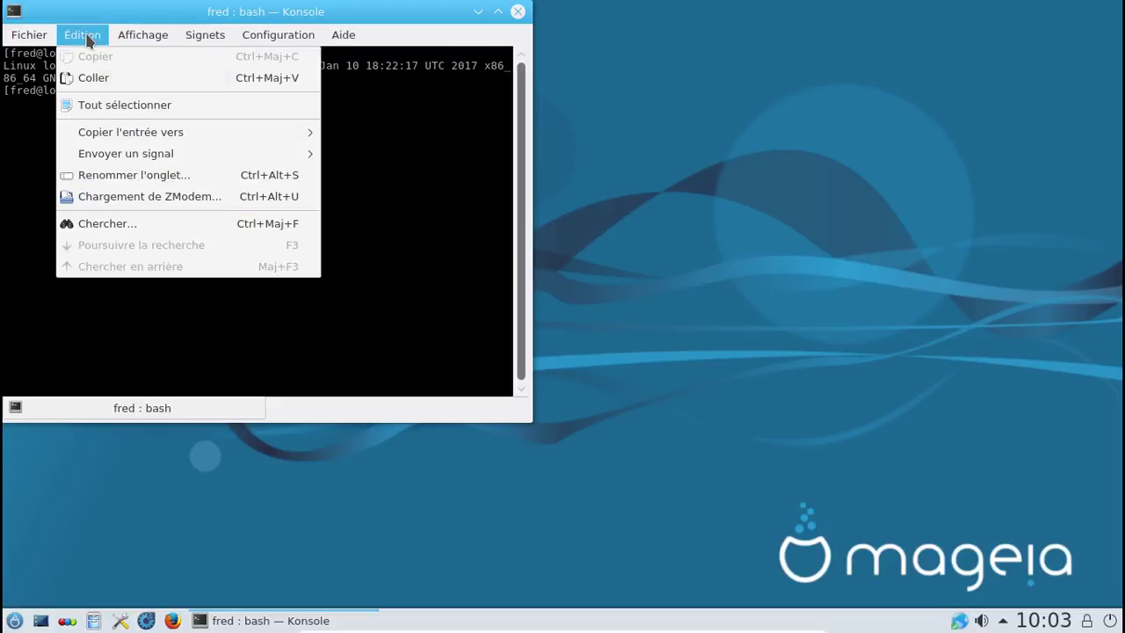
pyautogui.click(27, 37)
pyautogui.click(27, 37)
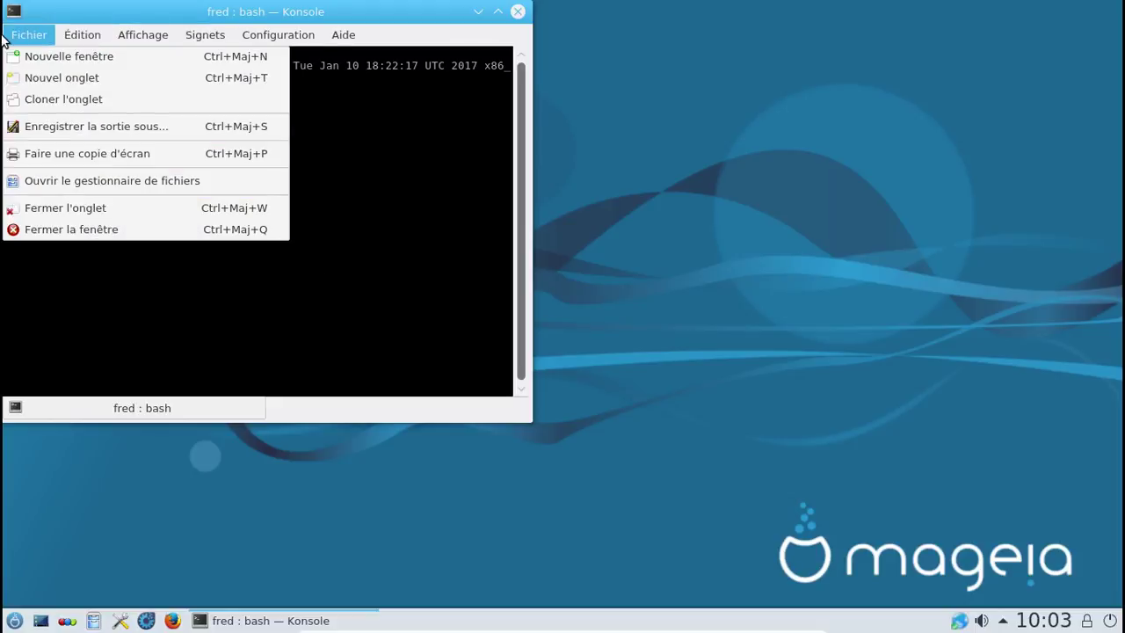
pyautogui.click(83, 229)
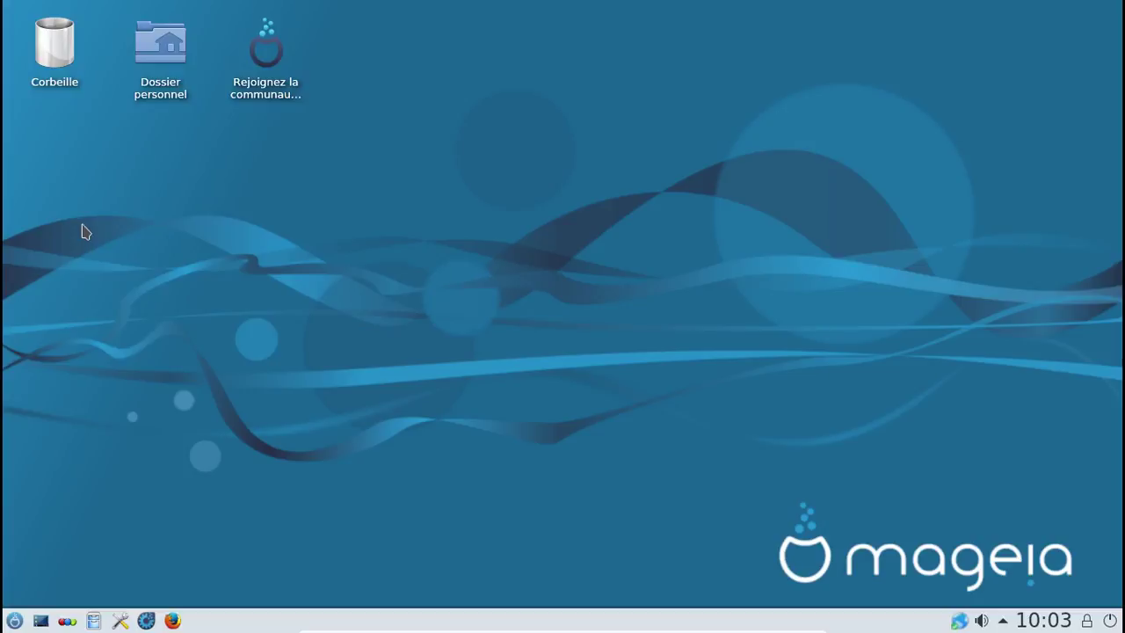
# Step: Show the launcher's Internet category and its Plus submenu containing filerunner
pyautogui.click(15, 620)
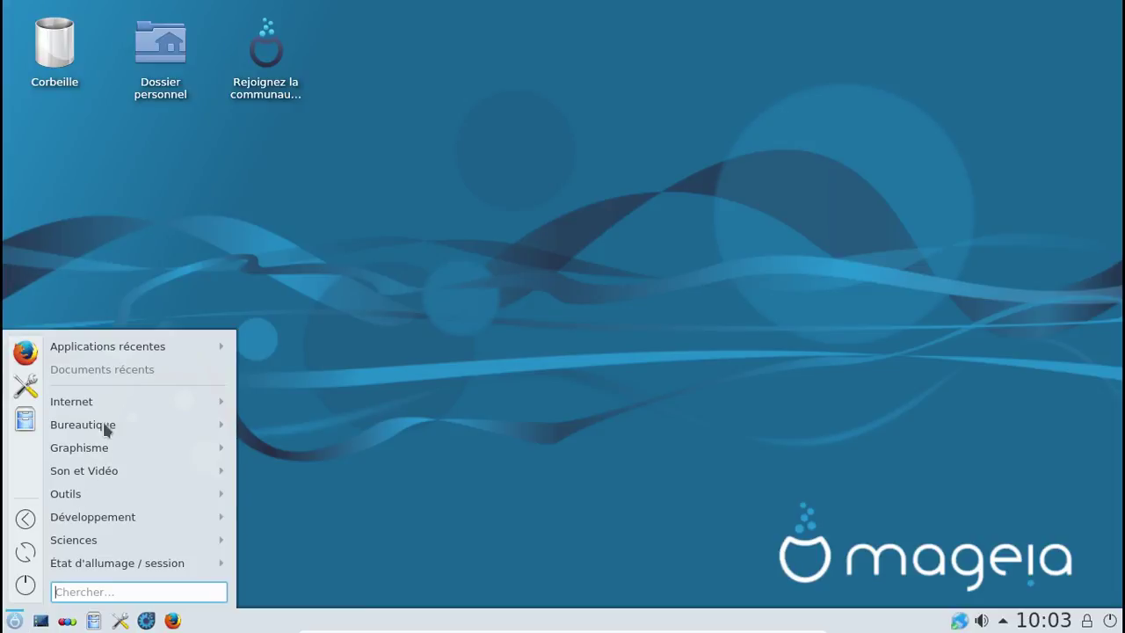
pyautogui.press('Up')
pyautogui.press('Up')
pyautogui.press('Up')
pyautogui.press('Up')
pyautogui.press('Right')
pyautogui.moveTo(81, 404)
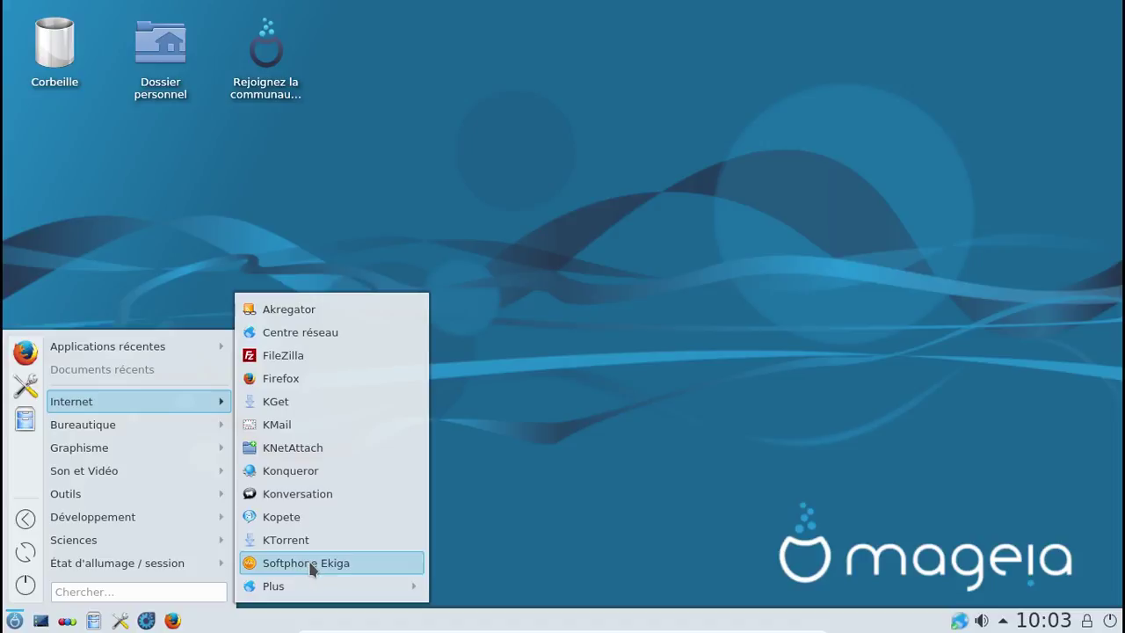
# Step: Launch filerunner, allow it to create its config directory, and dismiss the About notice
pyautogui.moveTo(323, 587)
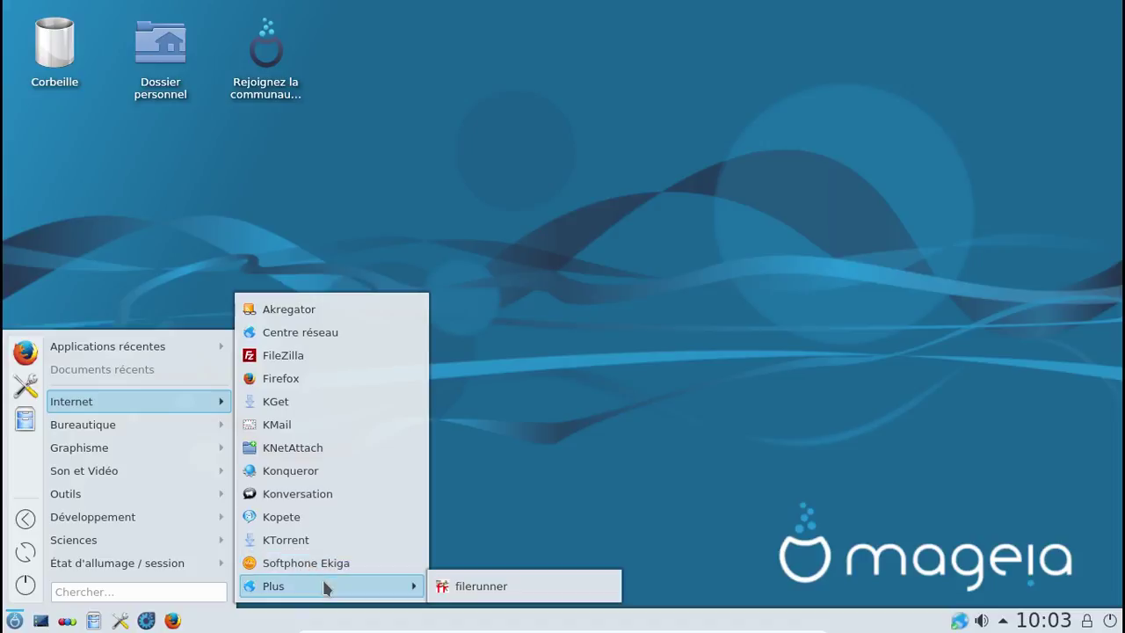
pyautogui.click(474, 591)
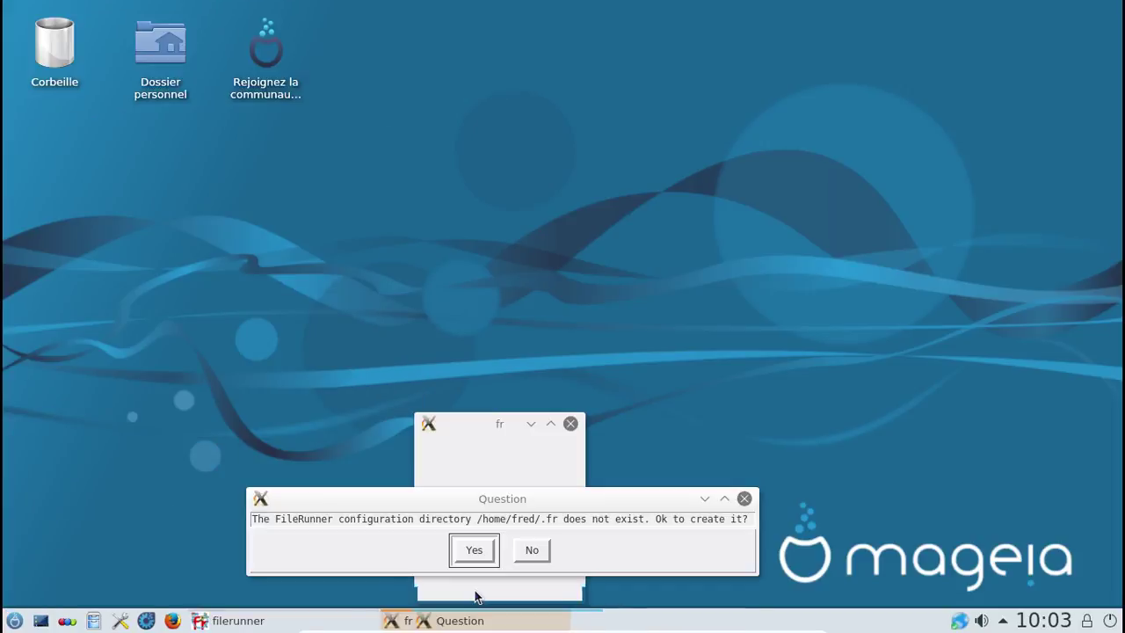
pyautogui.click(485, 552)
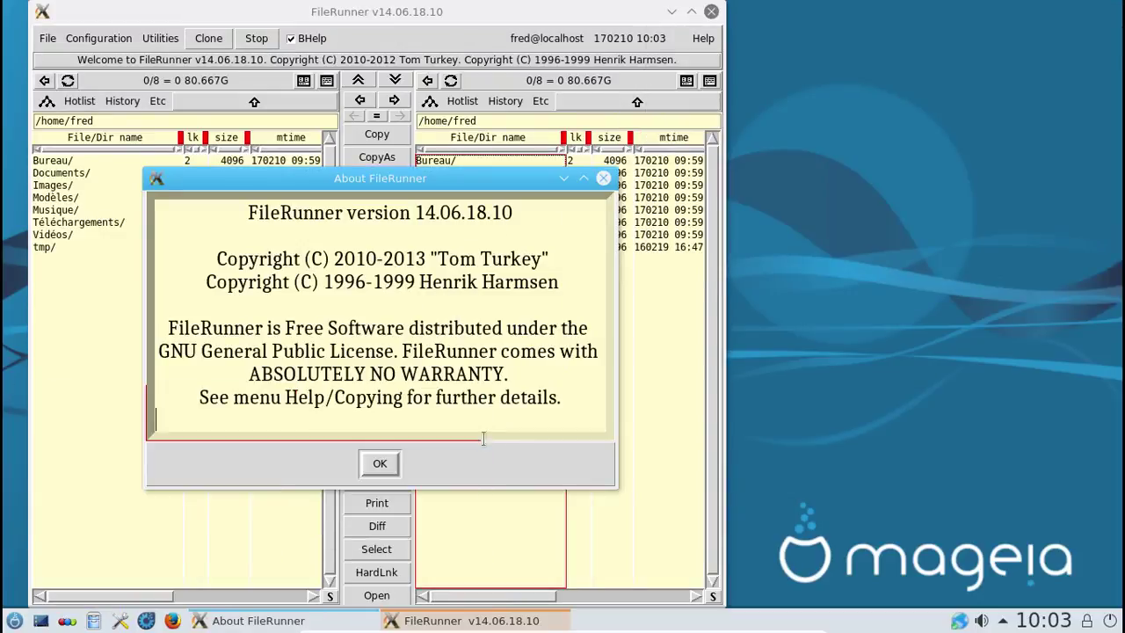
pyautogui.click(390, 462)
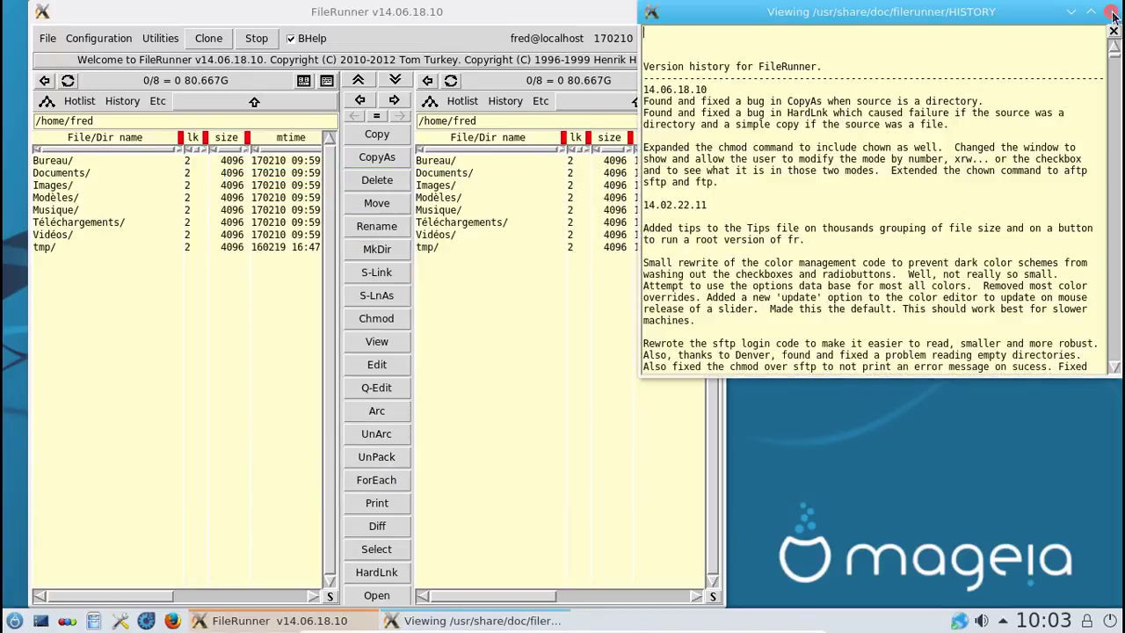
# Step: Close the HISTORY viewer, glance at the Help topics, and close FileRunner
pyautogui.click(1110, 11)
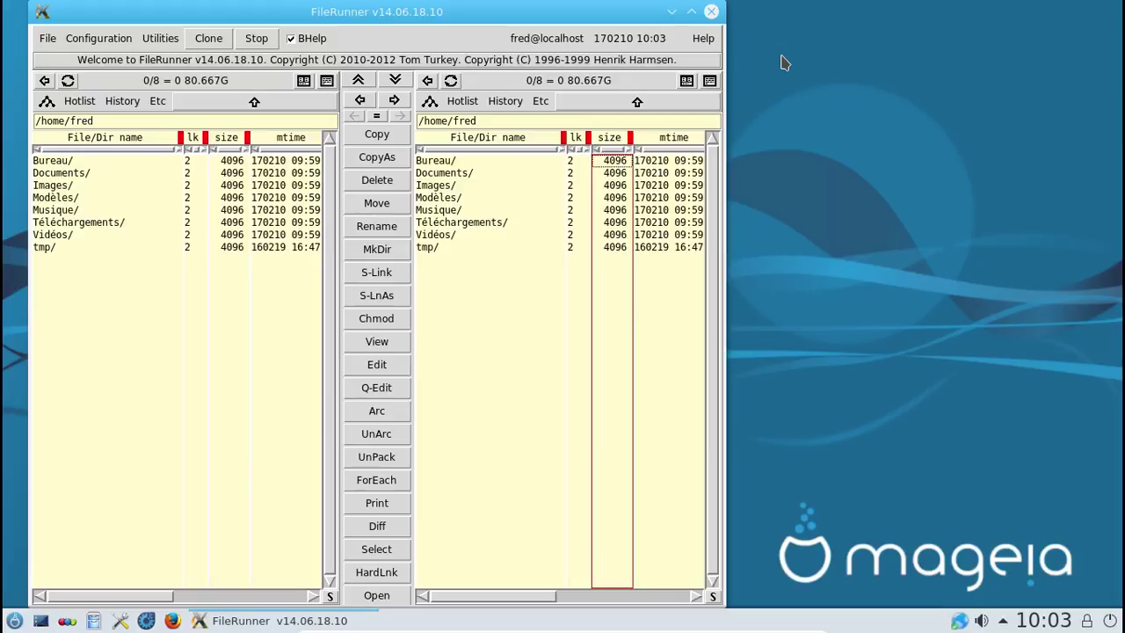
pyautogui.click(703, 38)
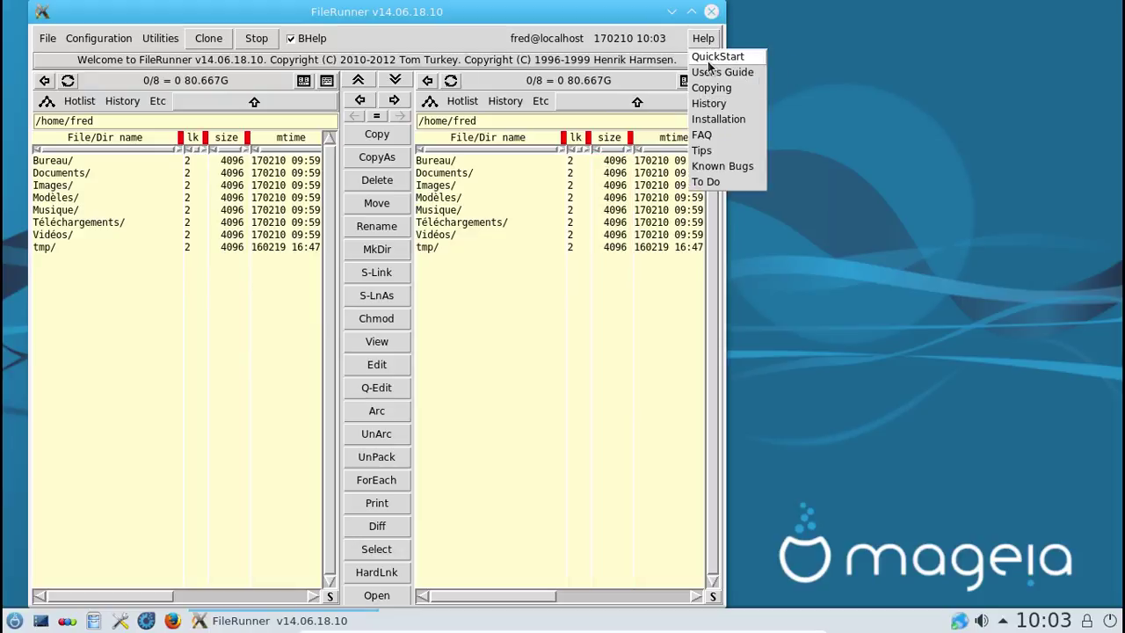
pyautogui.click(677, 41)
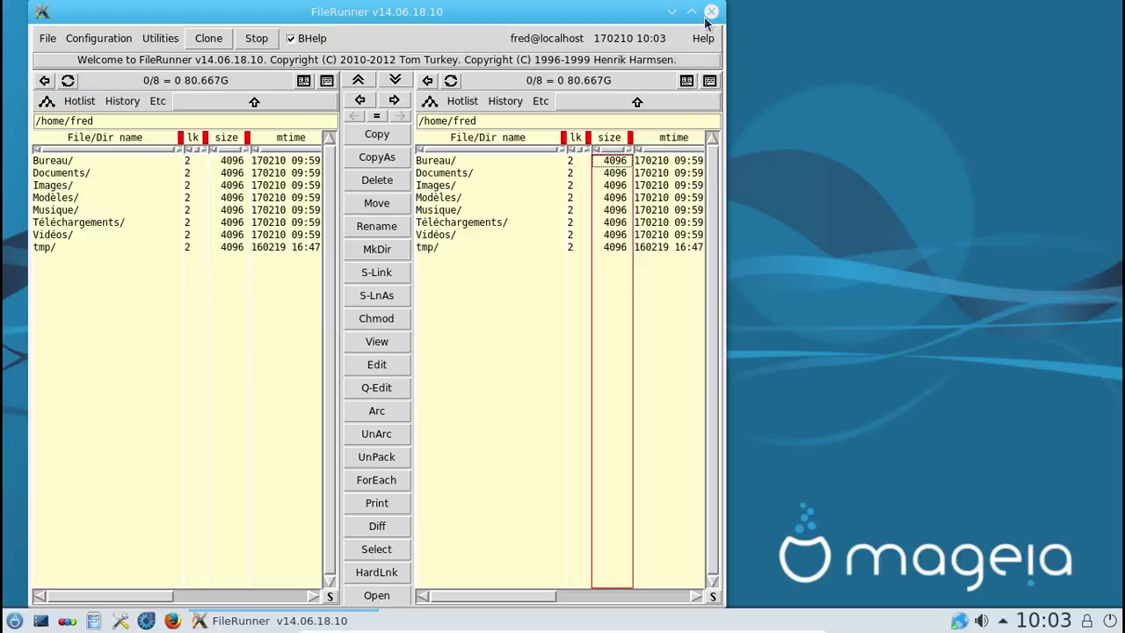
pyautogui.click(710, 13)
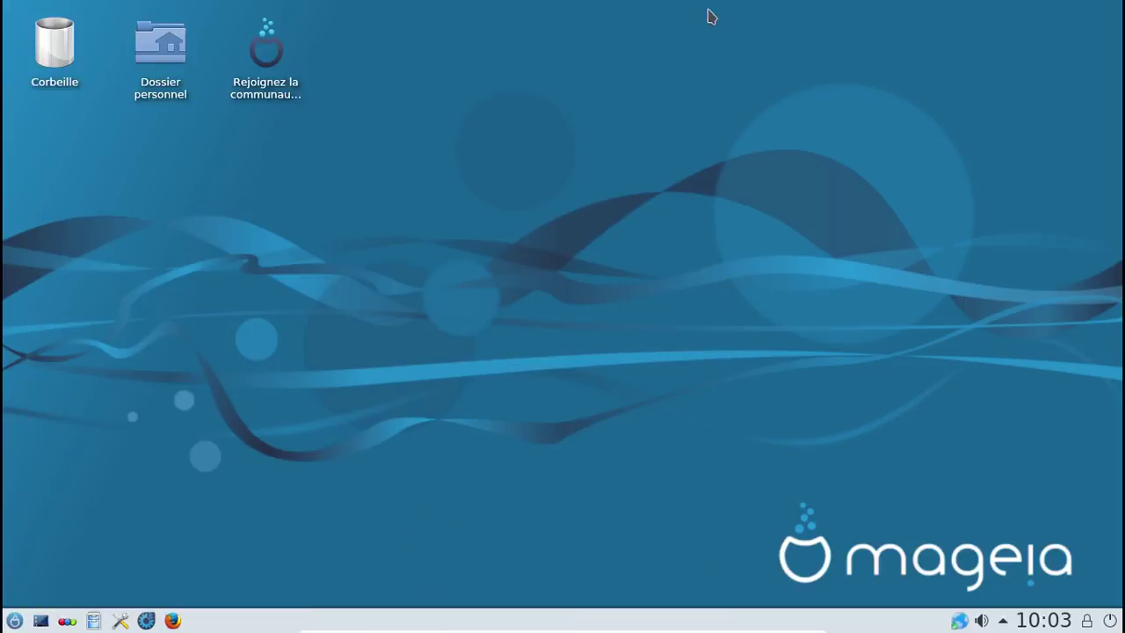
pyautogui.click(147, 52)
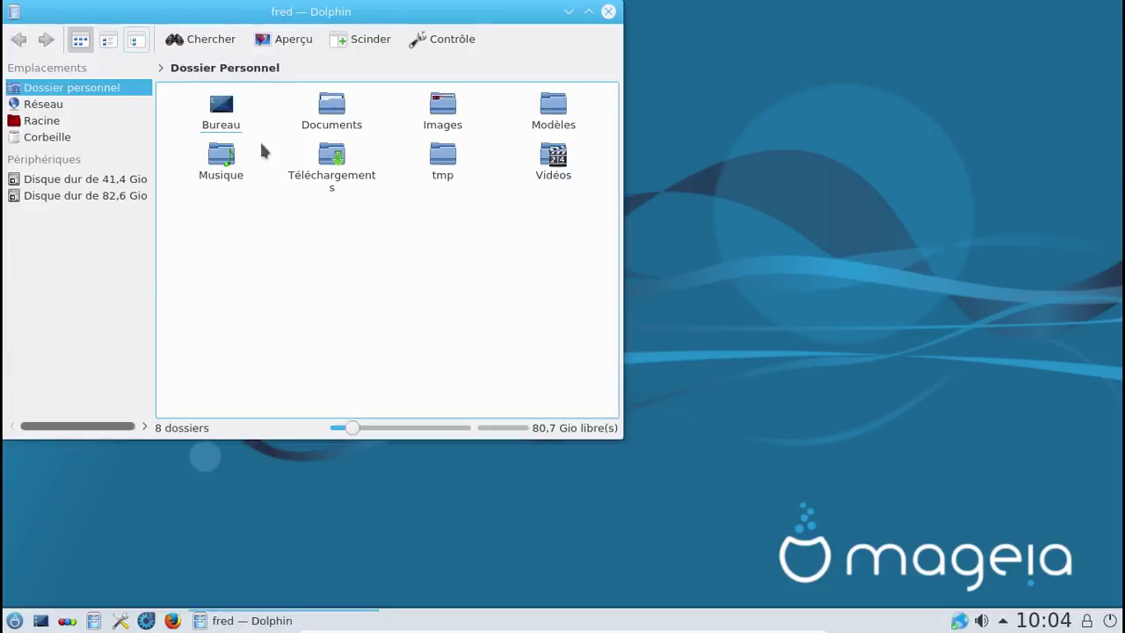
pyautogui.click(334, 158)
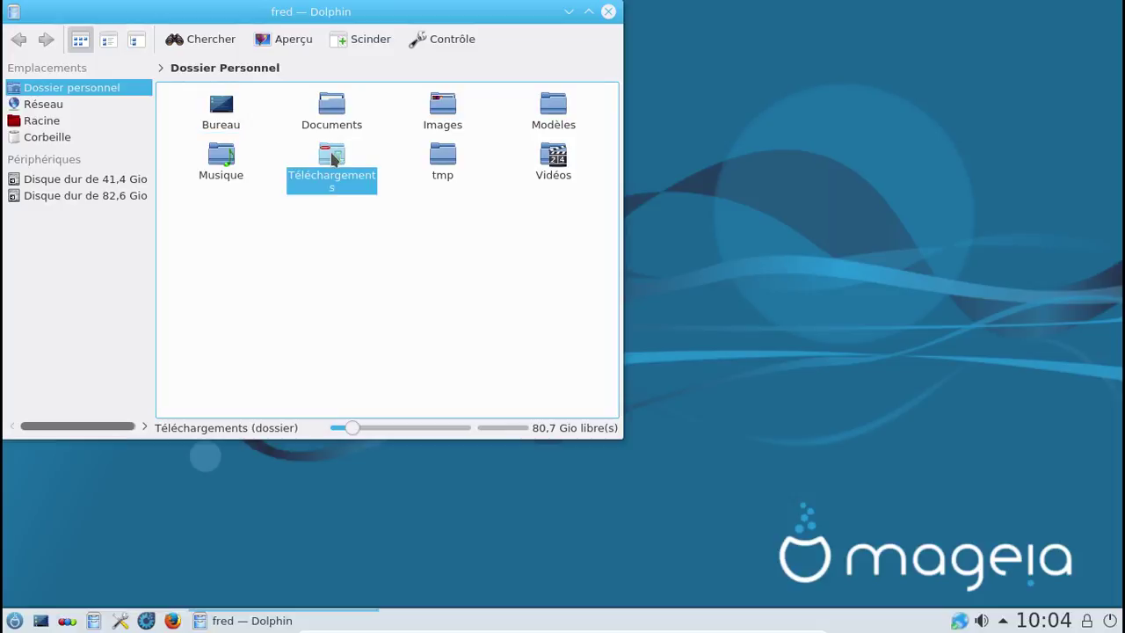
pyautogui.click(411, 227)
pyautogui.click(608, 12)
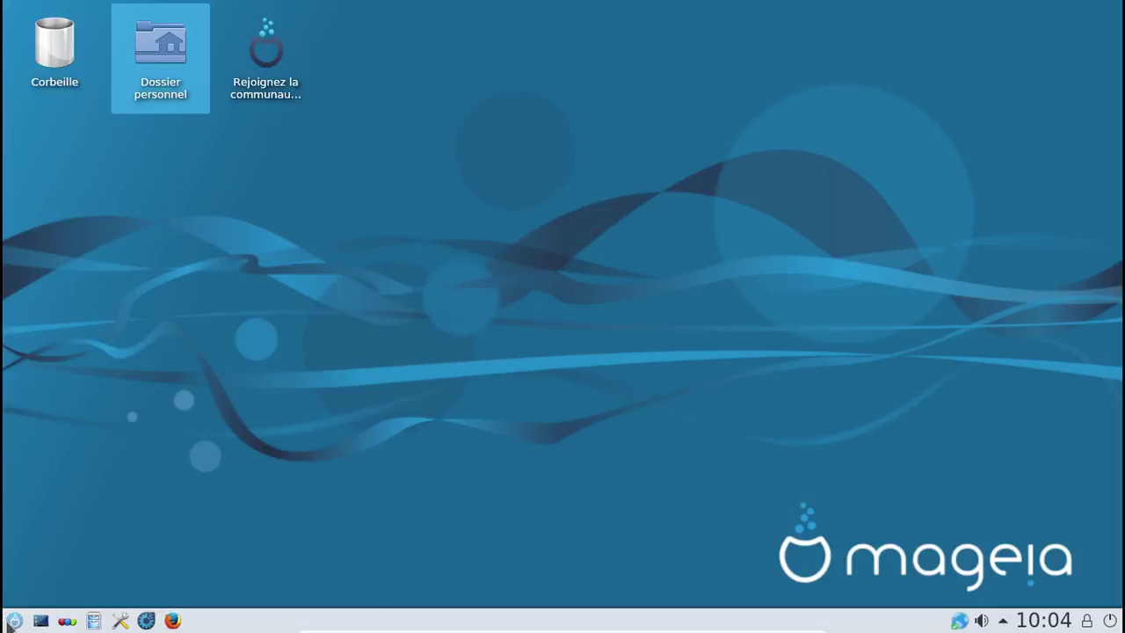
pyautogui.click(14, 620)
# Step: Show the launcher's Graphisme category and its Plus submenu with Xmorph and Xwpick
pyautogui.moveTo(100, 425)
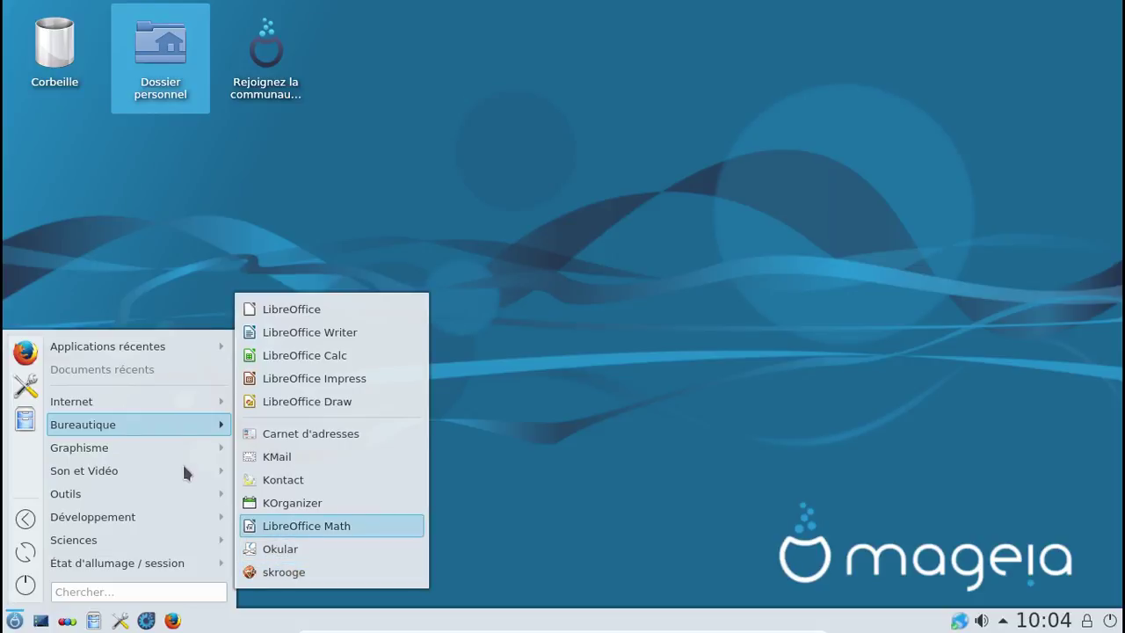
pyautogui.moveTo(167, 442)
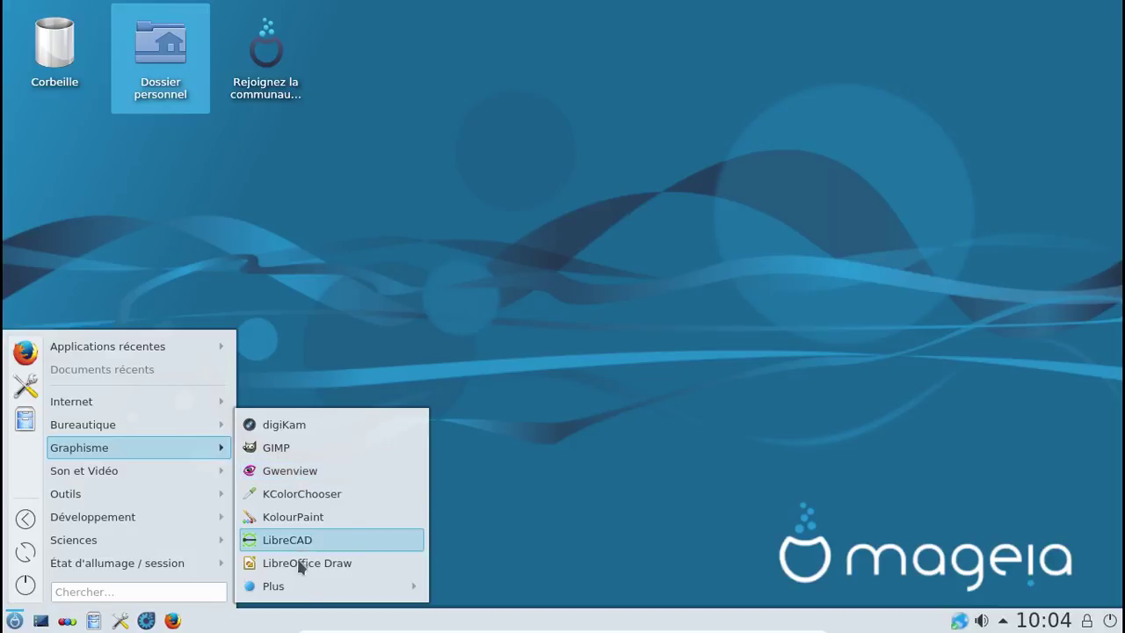
pyautogui.moveTo(308, 588)
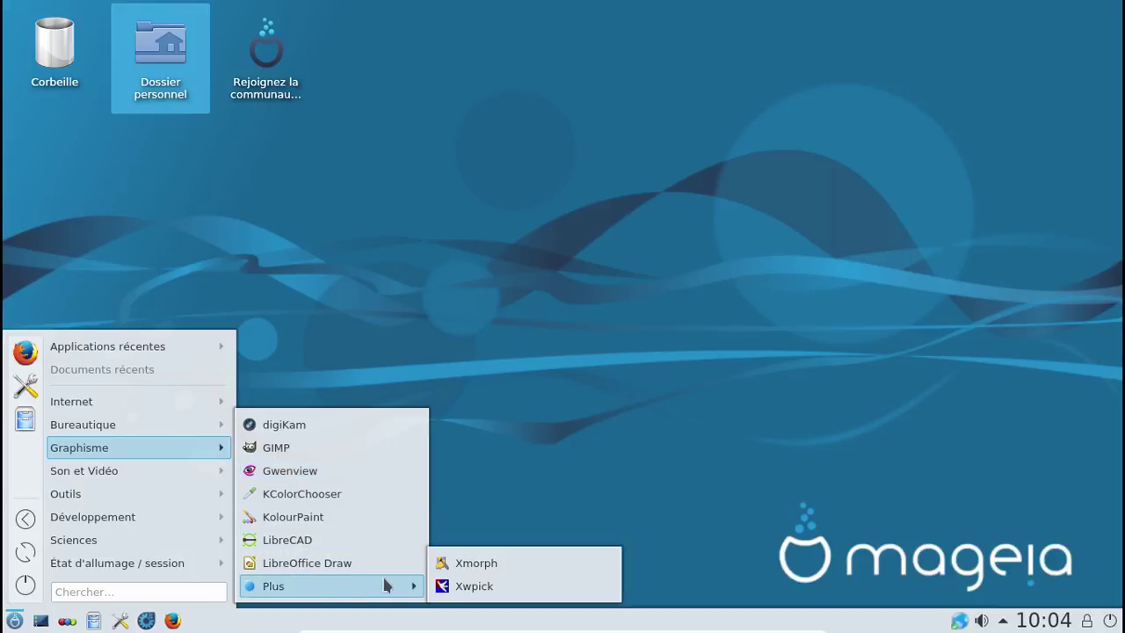
# Step: Launch Xmorph, look over its Aide menu, then quit it via Fichier > Quitter
pyautogui.click(454, 572)
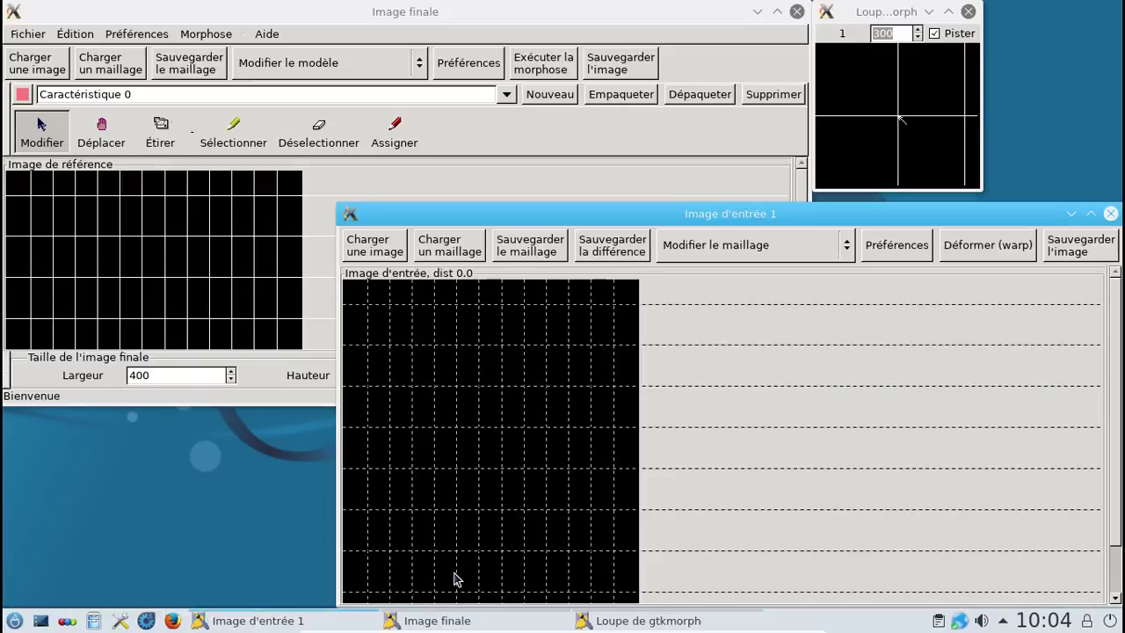
pyautogui.click(267, 35)
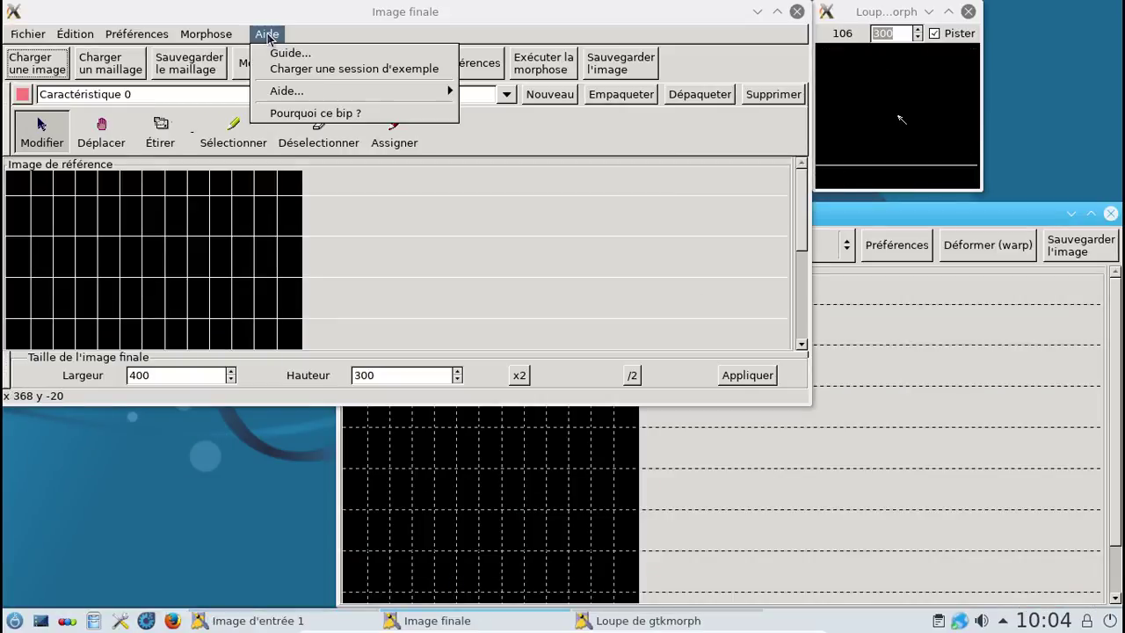
pyautogui.moveTo(282, 98)
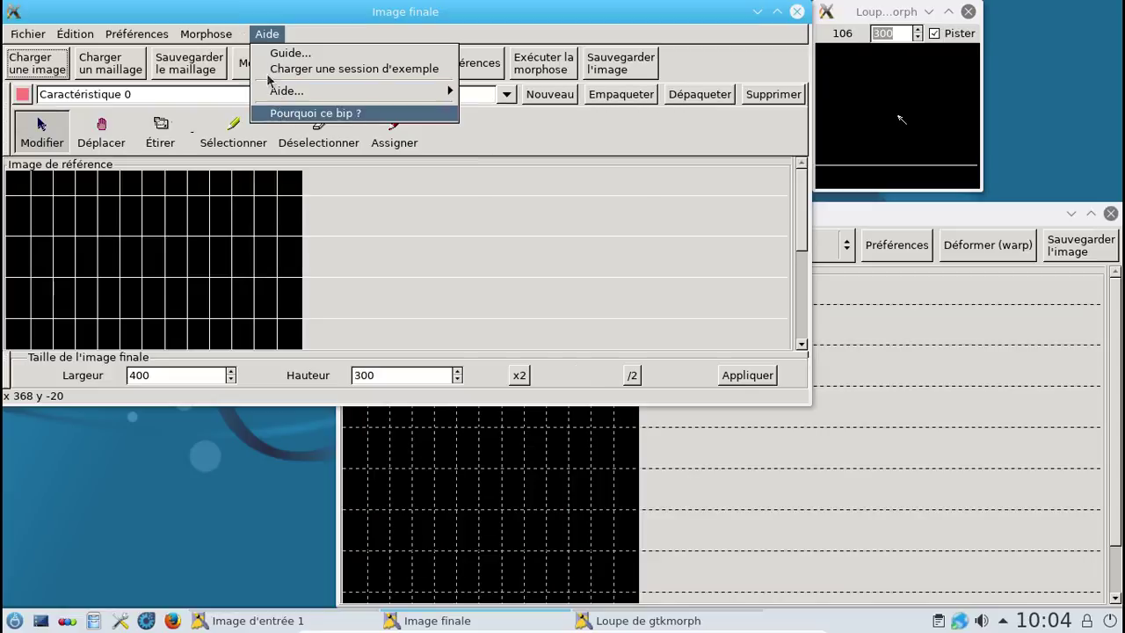
pyautogui.click(253, 41)
pyautogui.click(28, 34)
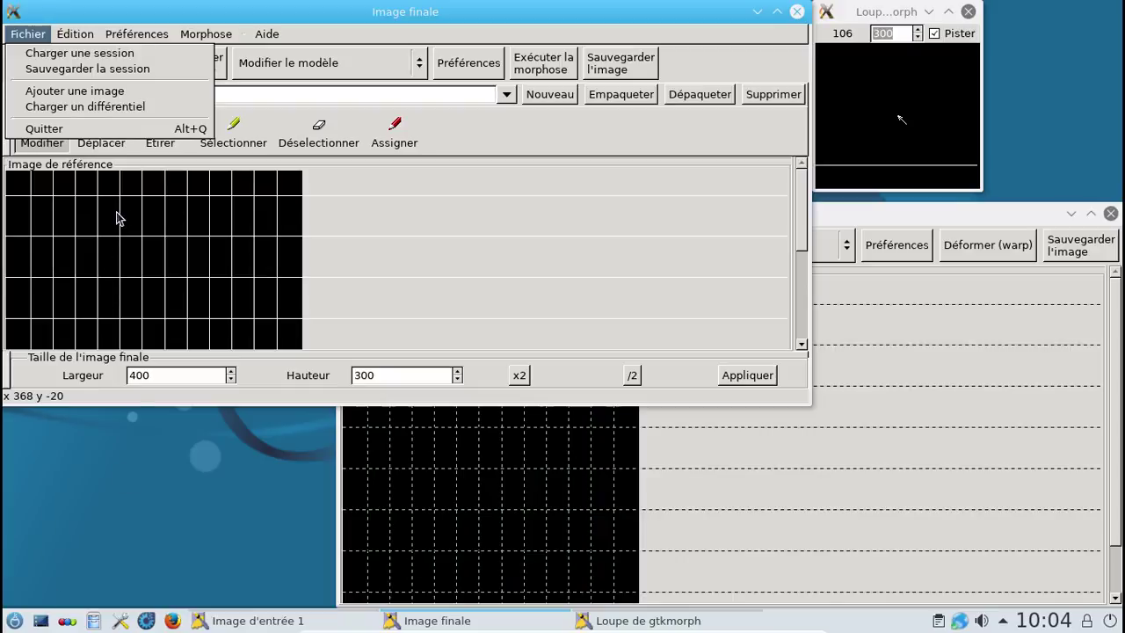
pyautogui.click(126, 137)
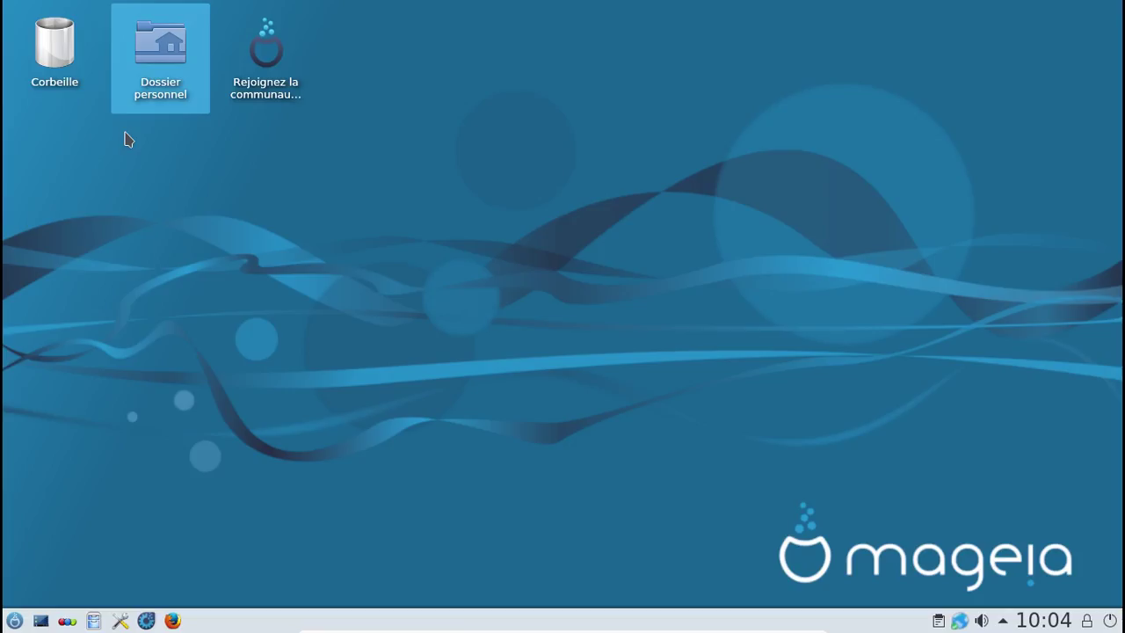
# Step: Start Xwpick from Graphisme > Plus and complete its window pick
pyautogui.click(21, 620)
pyautogui.moveTo(121, 403)
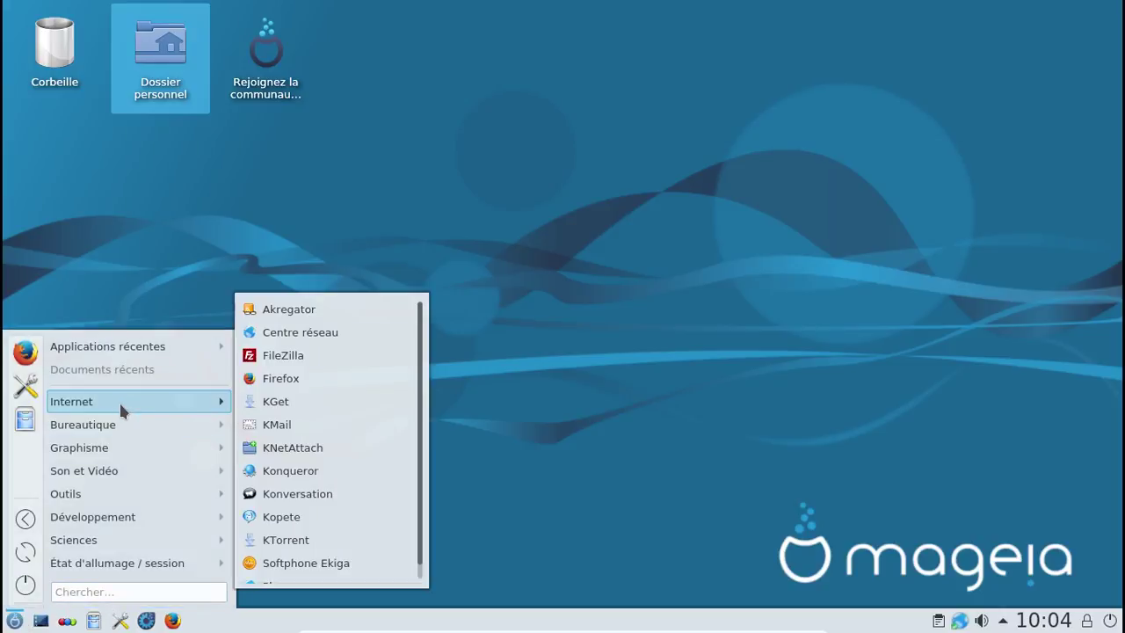
pyautogui.moveTo(120, 453)
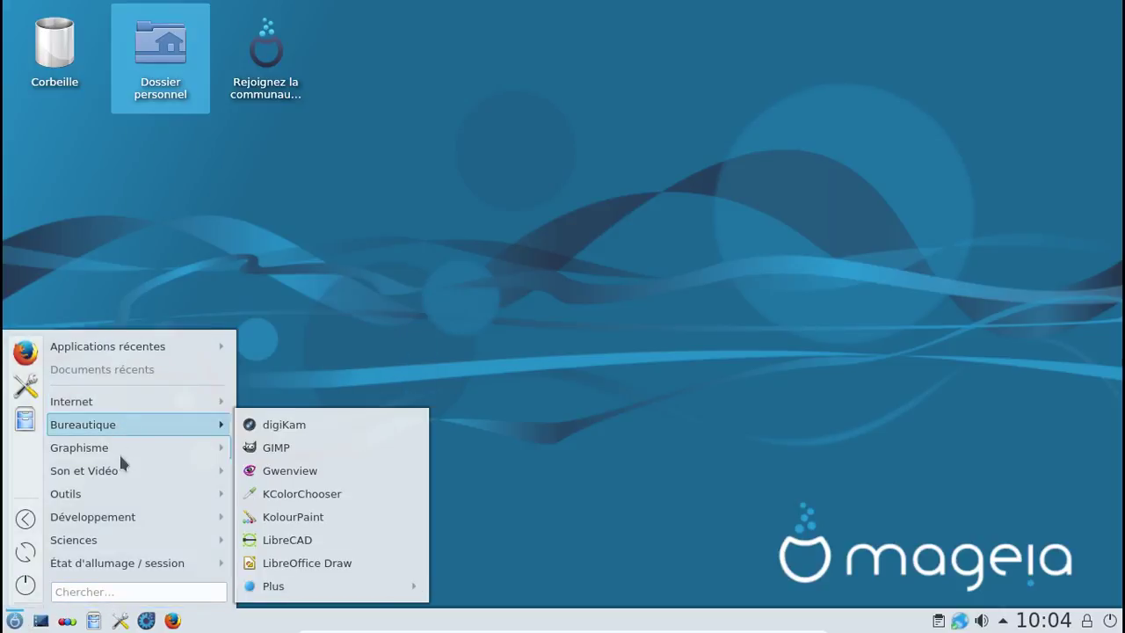
pyautogui.moveTo(392, 587)
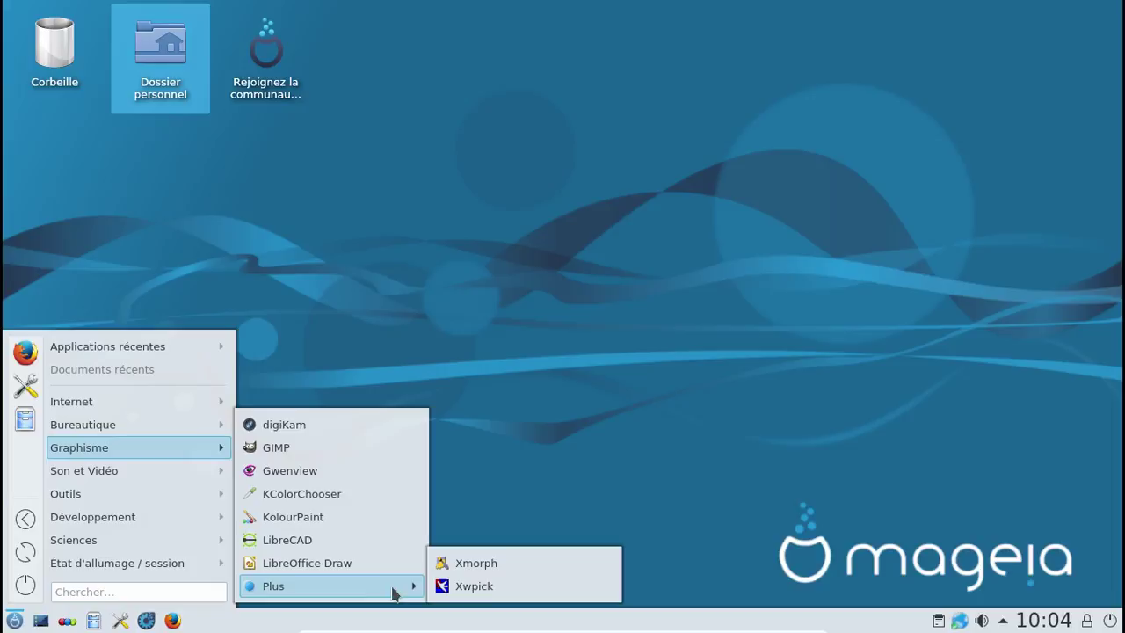
pyautogui.click(479, 588)
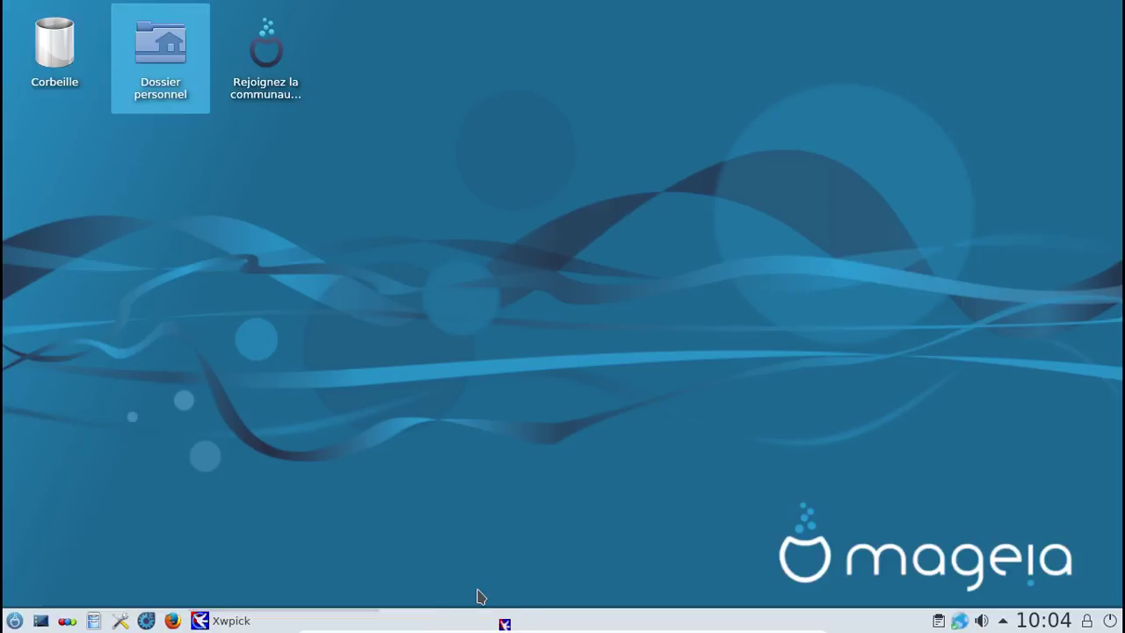
pyautogui.click(479, 596)
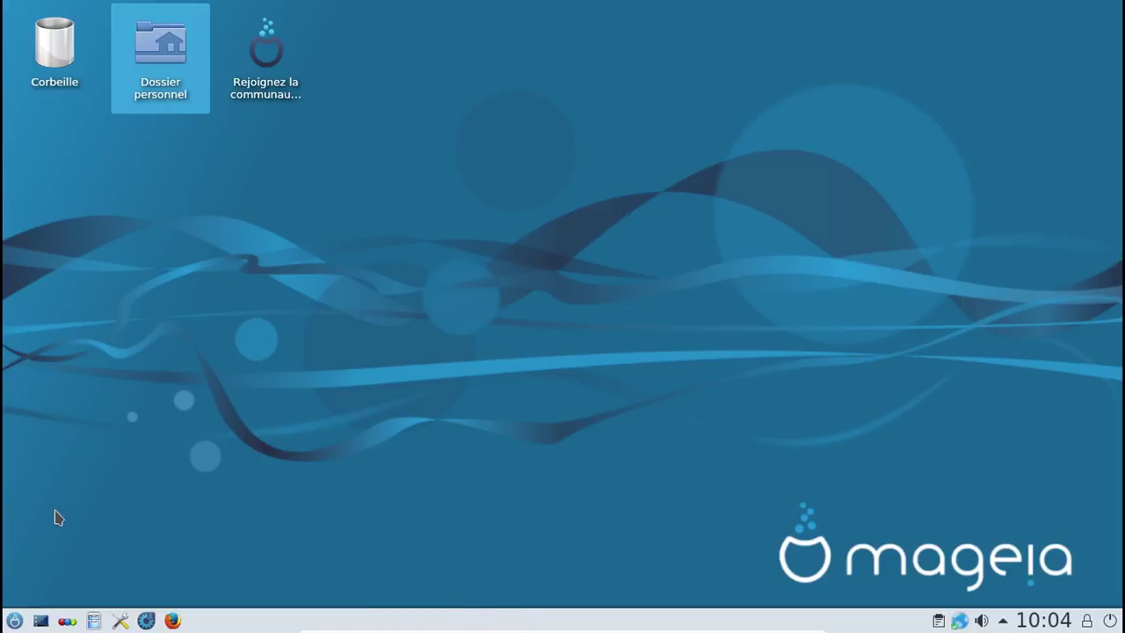
# Step: Browse launcher categories Son et Vidéo, Outils, Développement, down to Sciences > Mathématiques
pyautogui.click(14, 621)
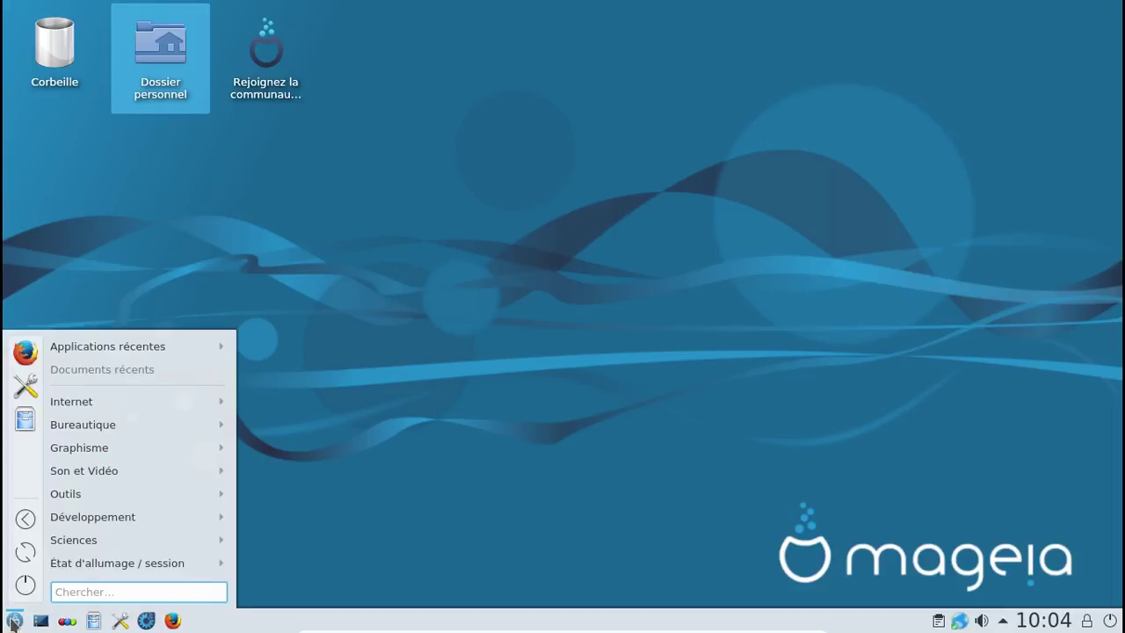
pyautogui.moveTo(96, 400)
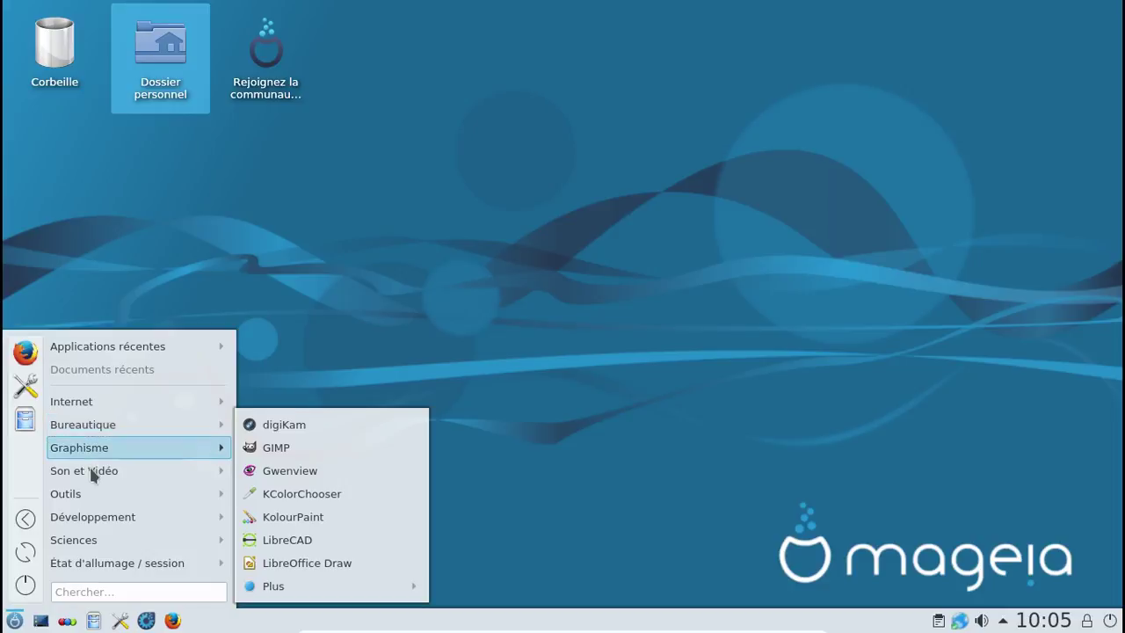
pyautogui.moveTo(89, 466)
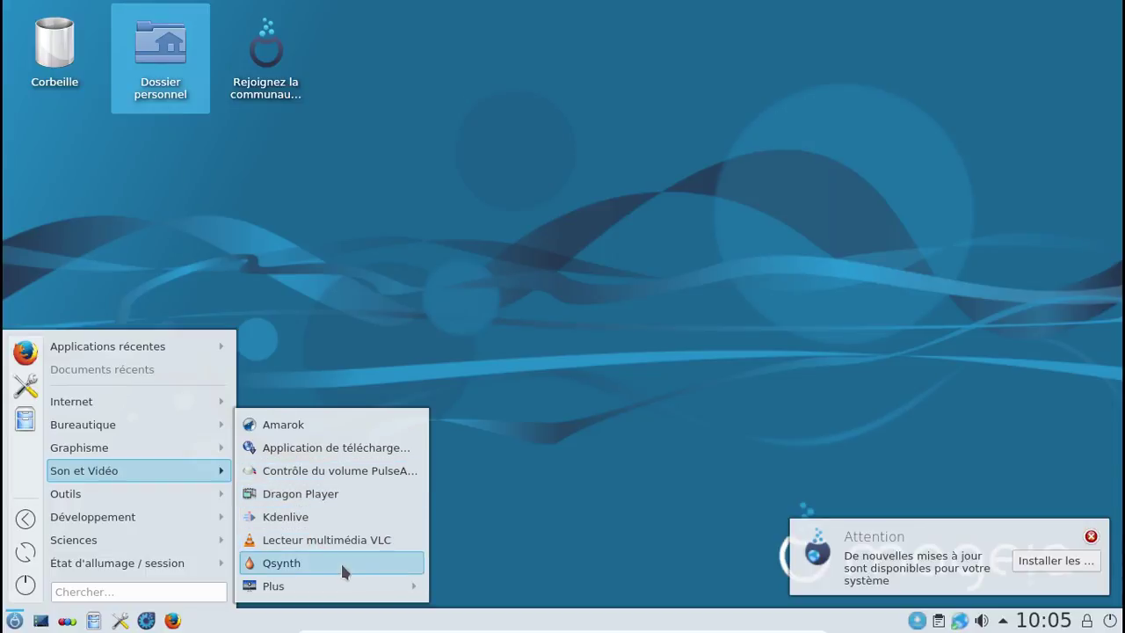
pyautogui.moveTo(405, 586)
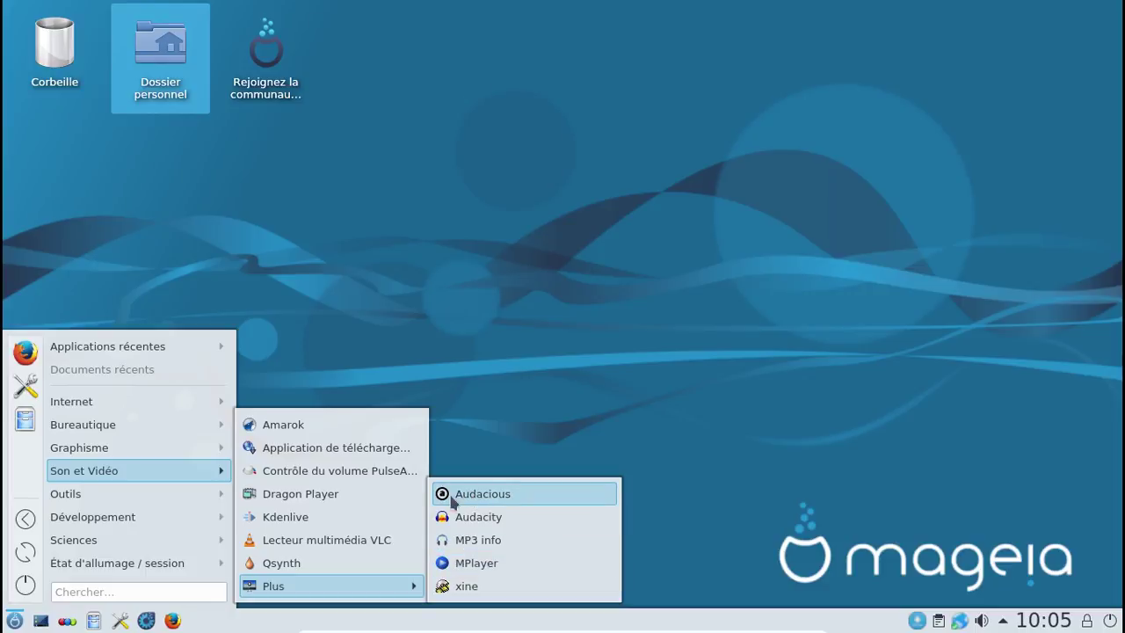
pyautogui.moveTo(164, 499)
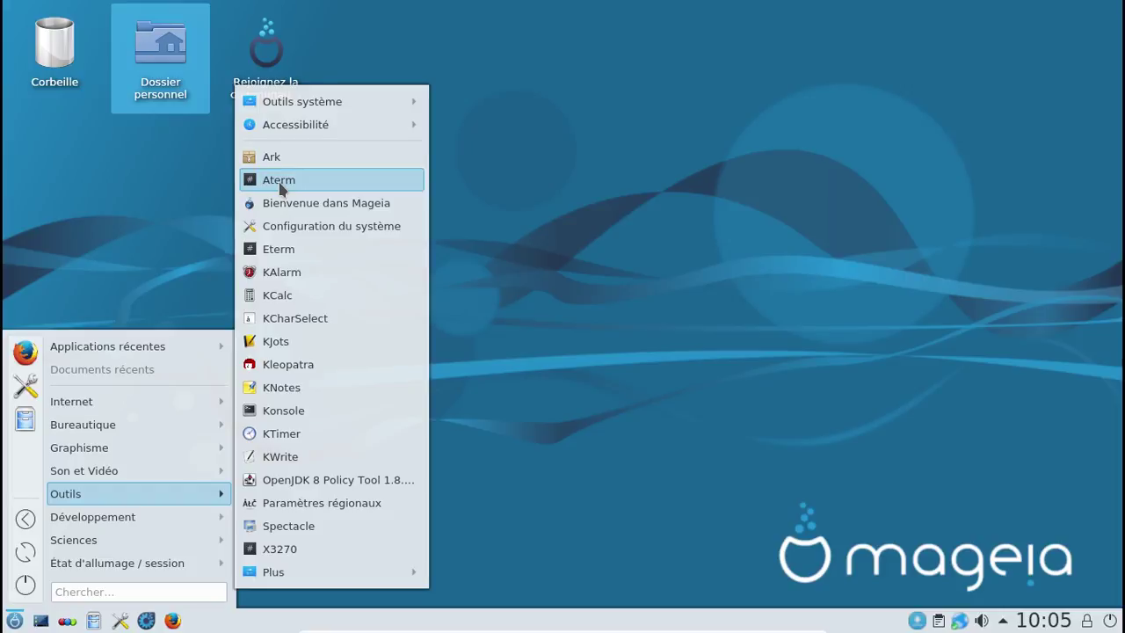
pyautogui.moveTo(283, 104)
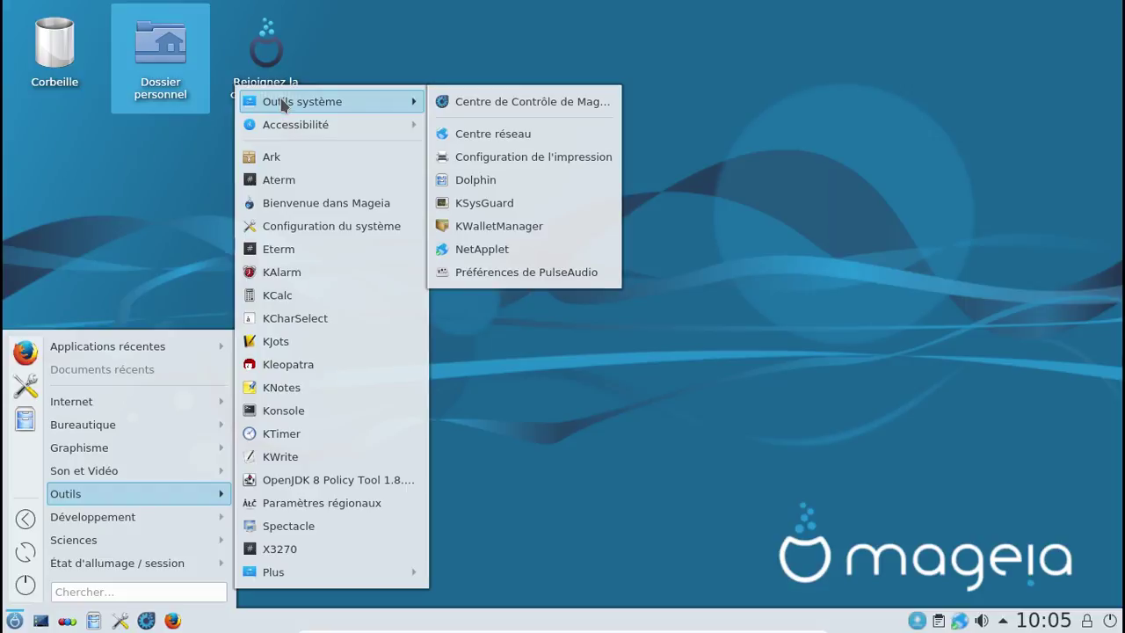
pyautogui.moveTo(334, 124)
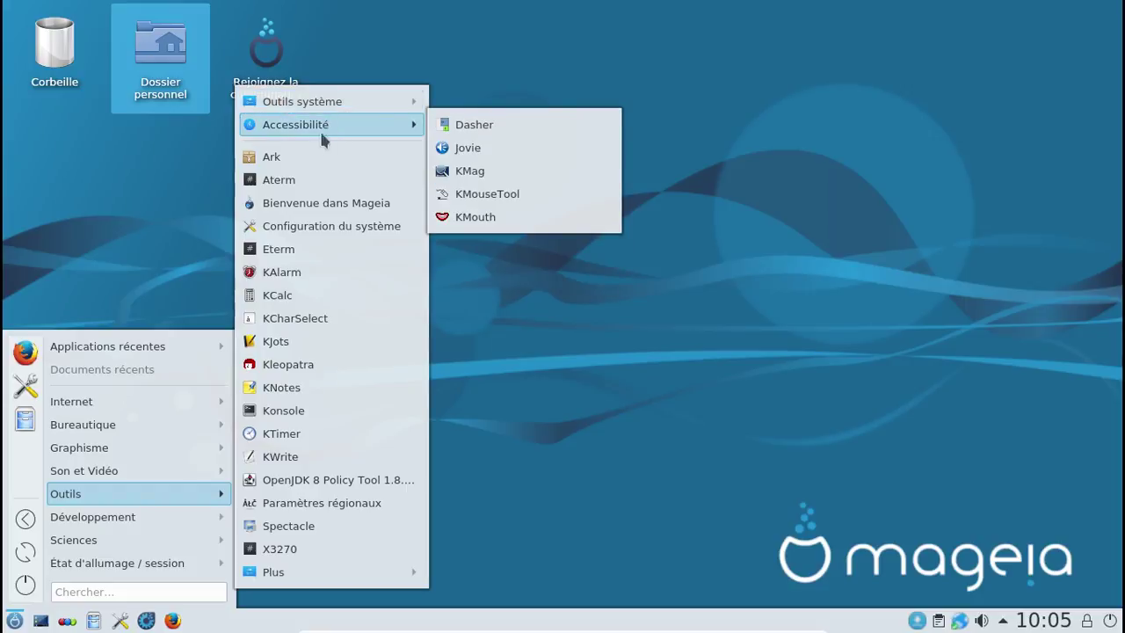
pyautogui.moveTo(330, 576)
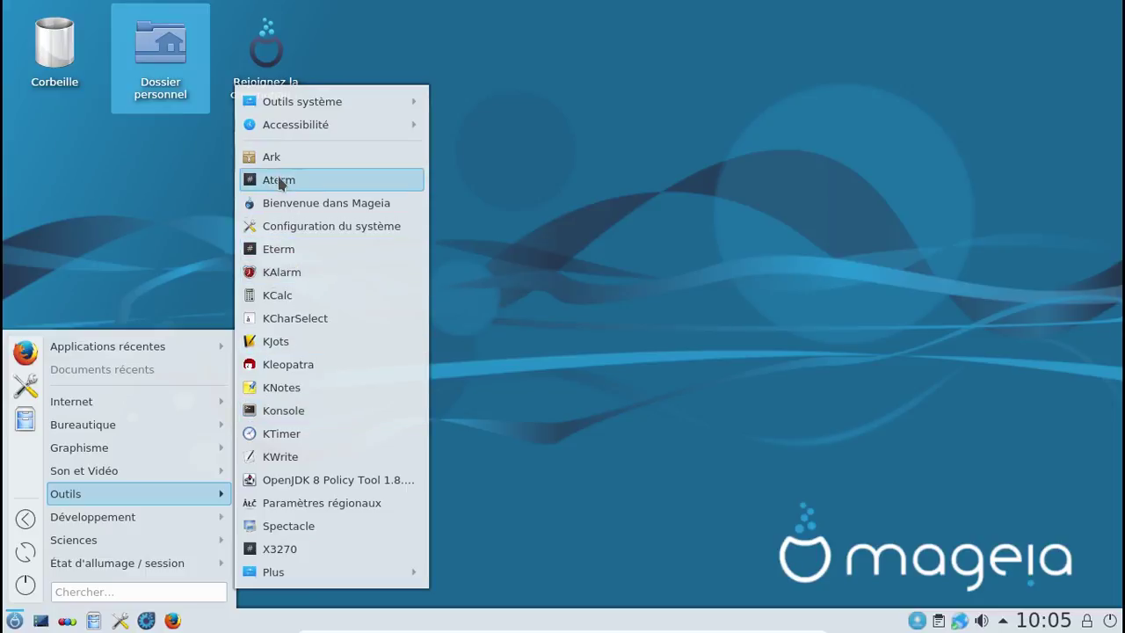
pyautogui.moveTo(157, 515)
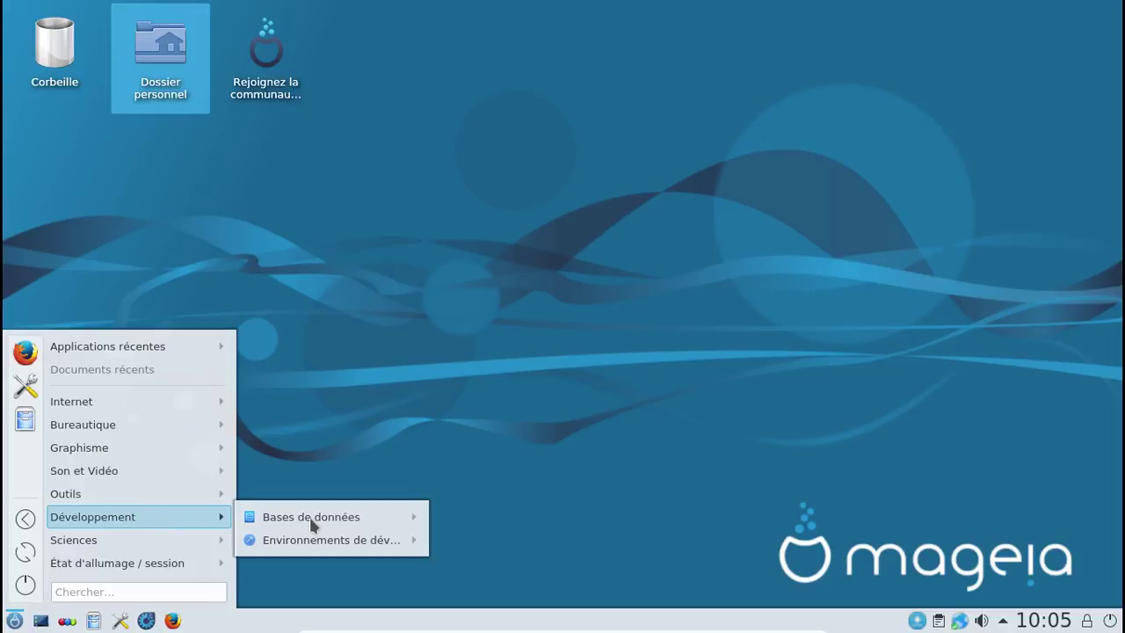
pyautogui.moveTo(310, 543)
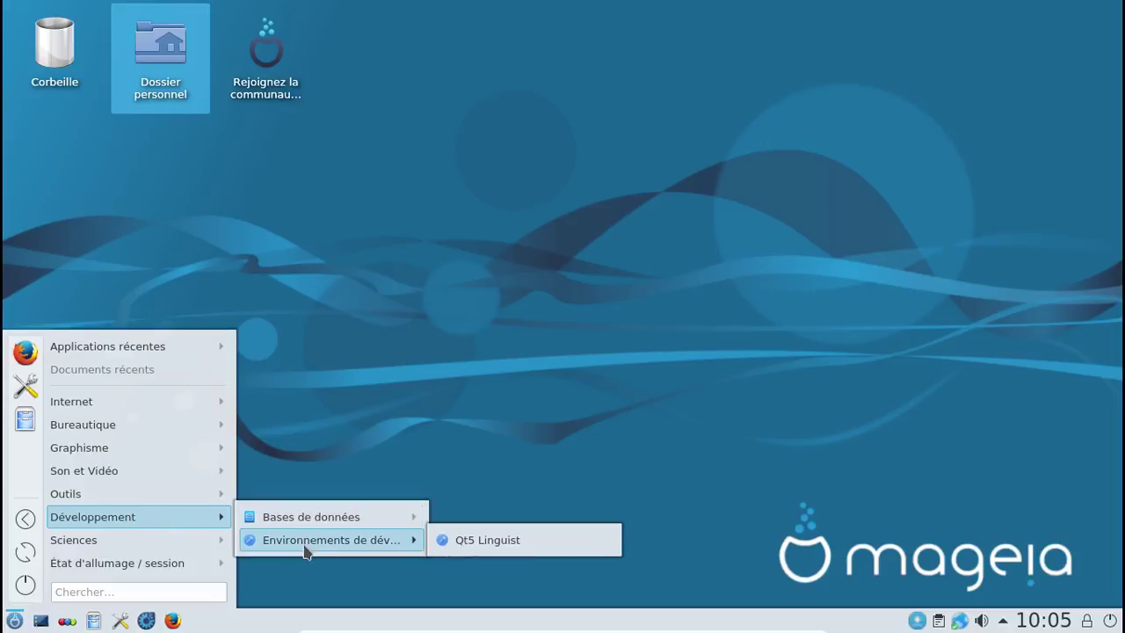
pyautogui.moveTo(140, 534)
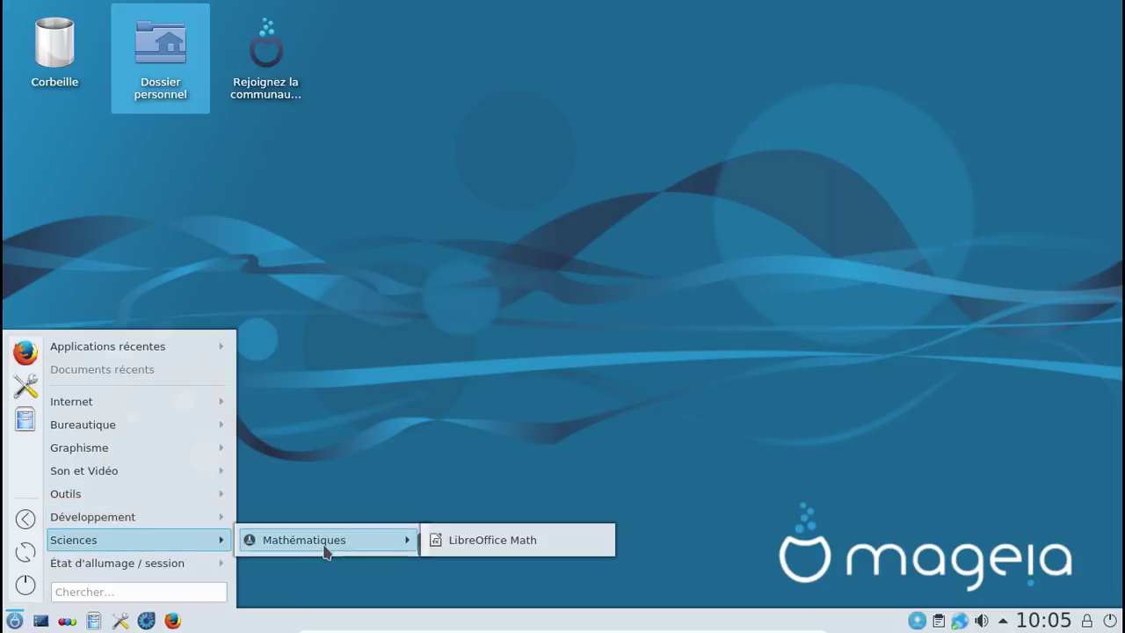
# Step: Start the Mageia Control Center from the taskbar and authenticate with the root password
pyautogui.click(418, 315)
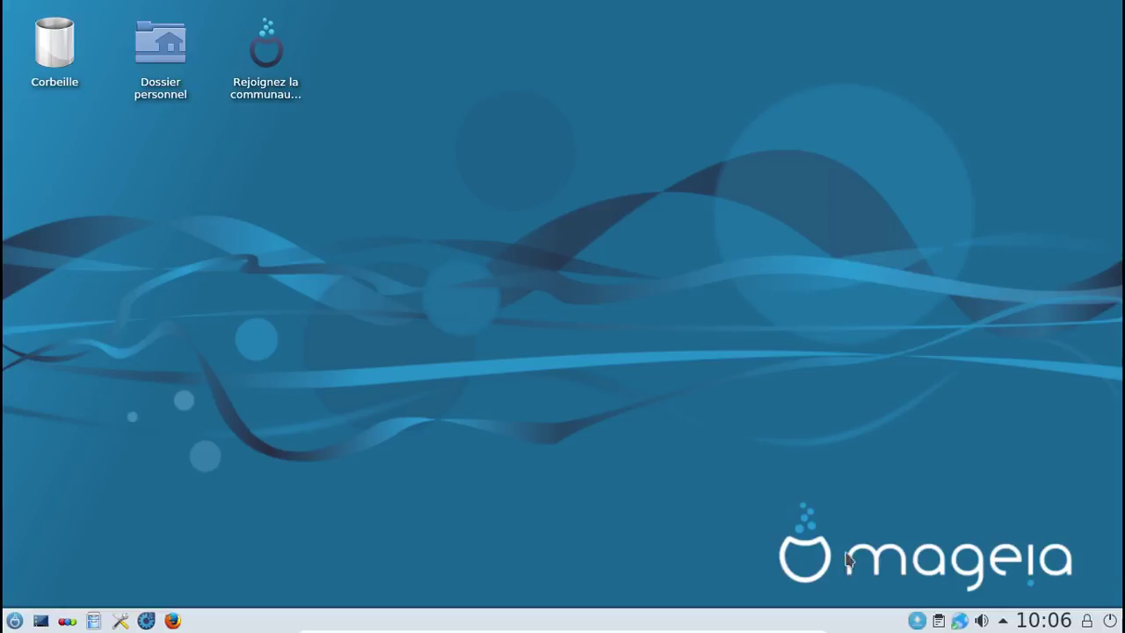
pyautogui.click(915, 621)
pyautogui.click(148, 622)
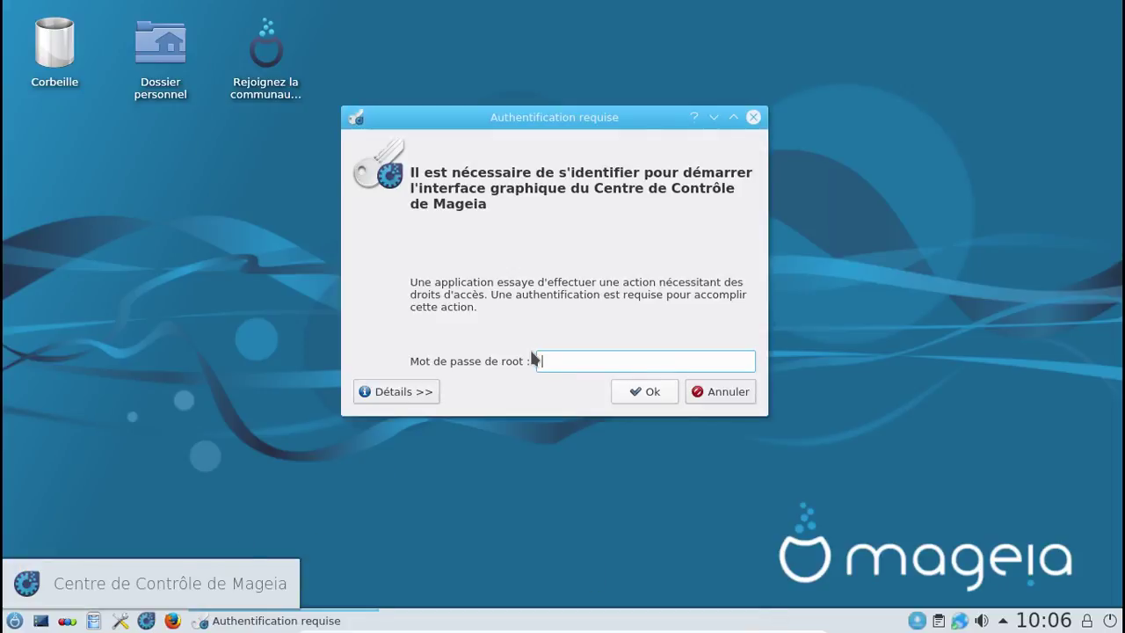
pyautogui.write('*********')
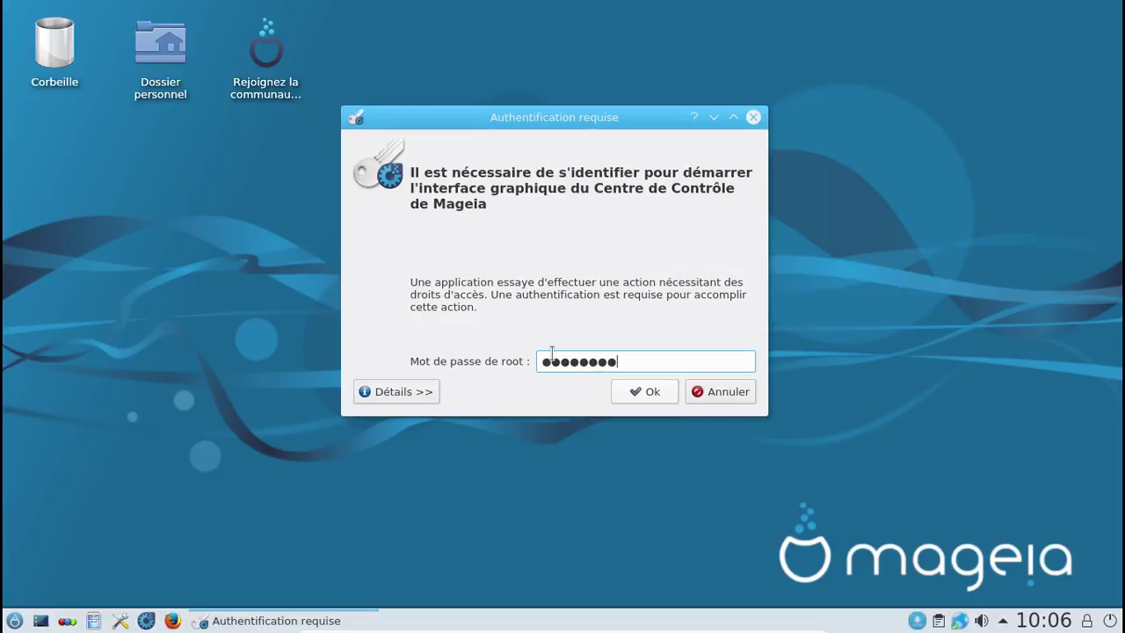
pyautogui.press('Return')
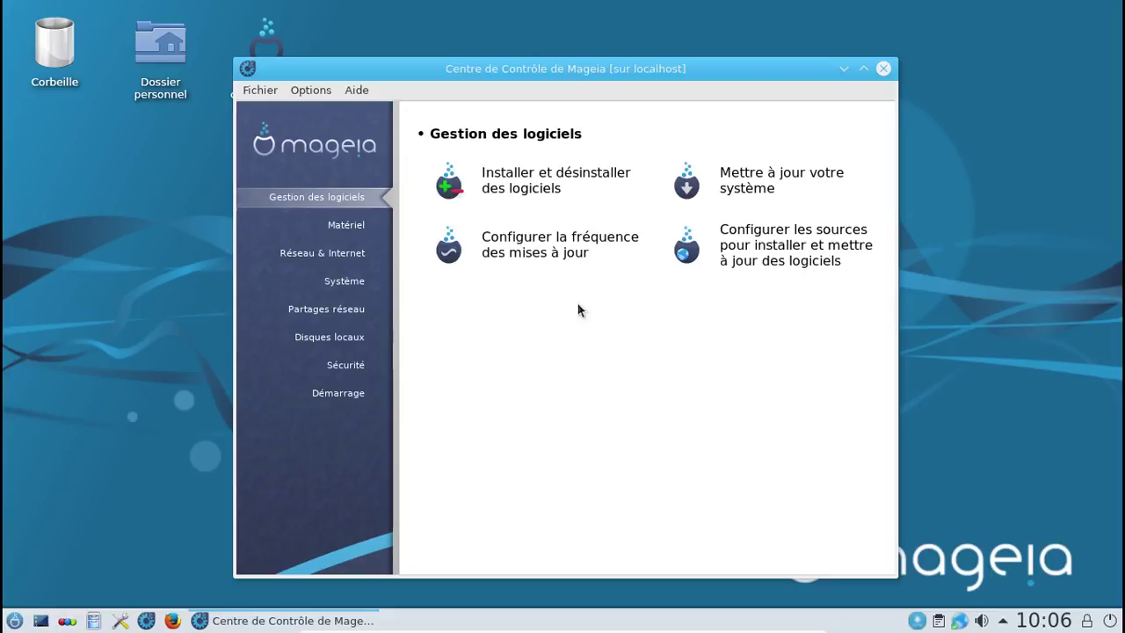
# Step: Fetch updates from the mirror and install lib64rpm7, meta-task and rpm, confirming each prompt
pyautogui.click(728, 178)
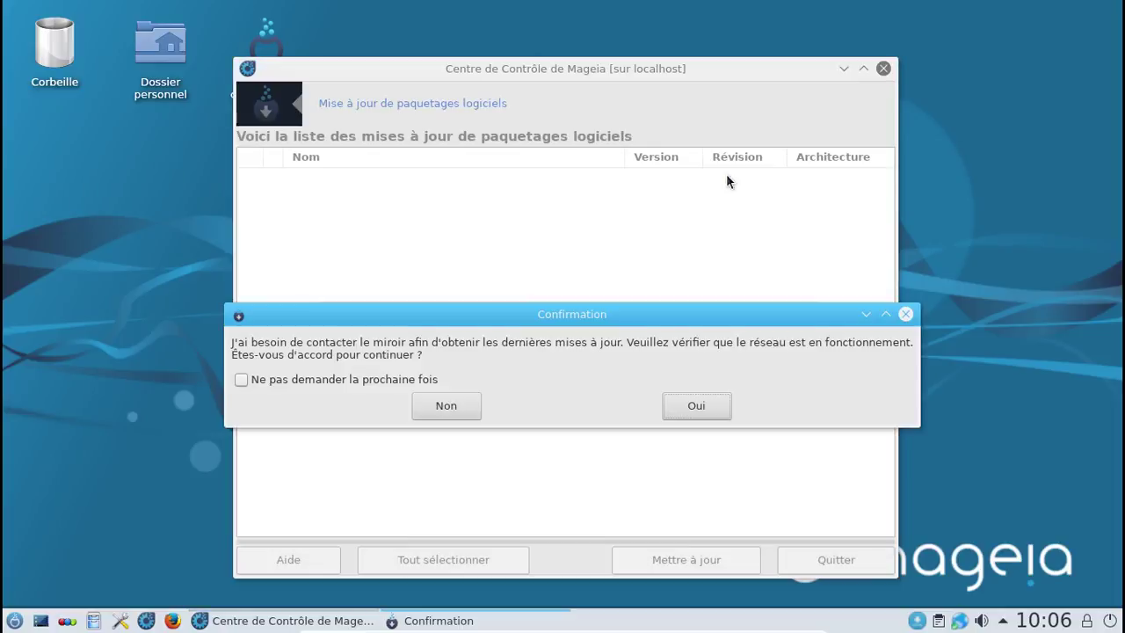
pyautogui.click(693, 408)
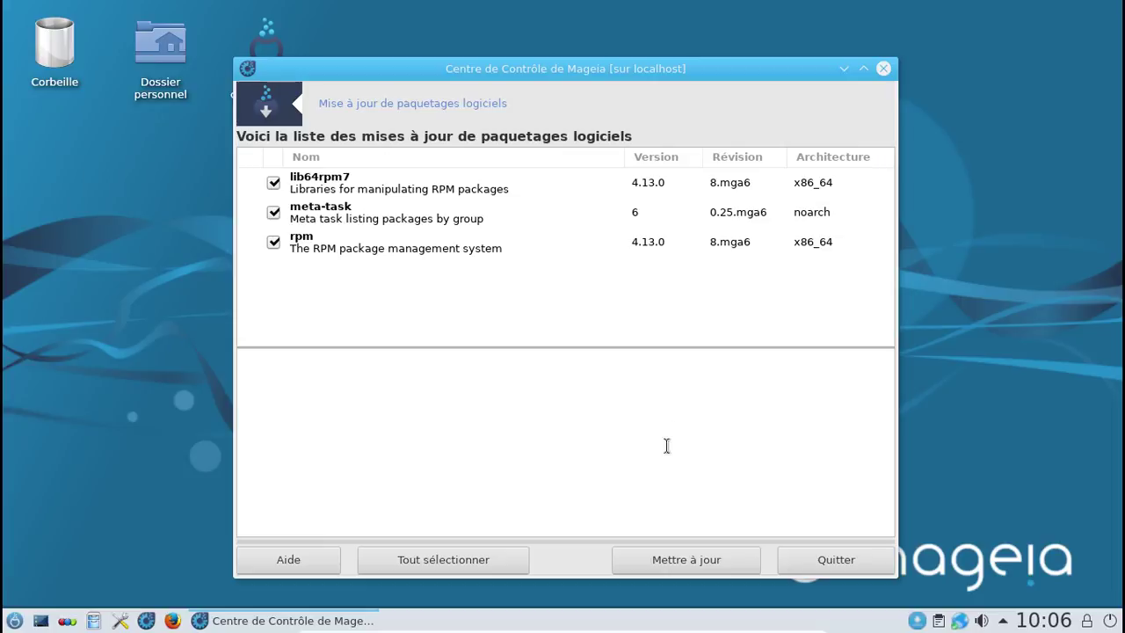
pyautogui.click(671, 562)
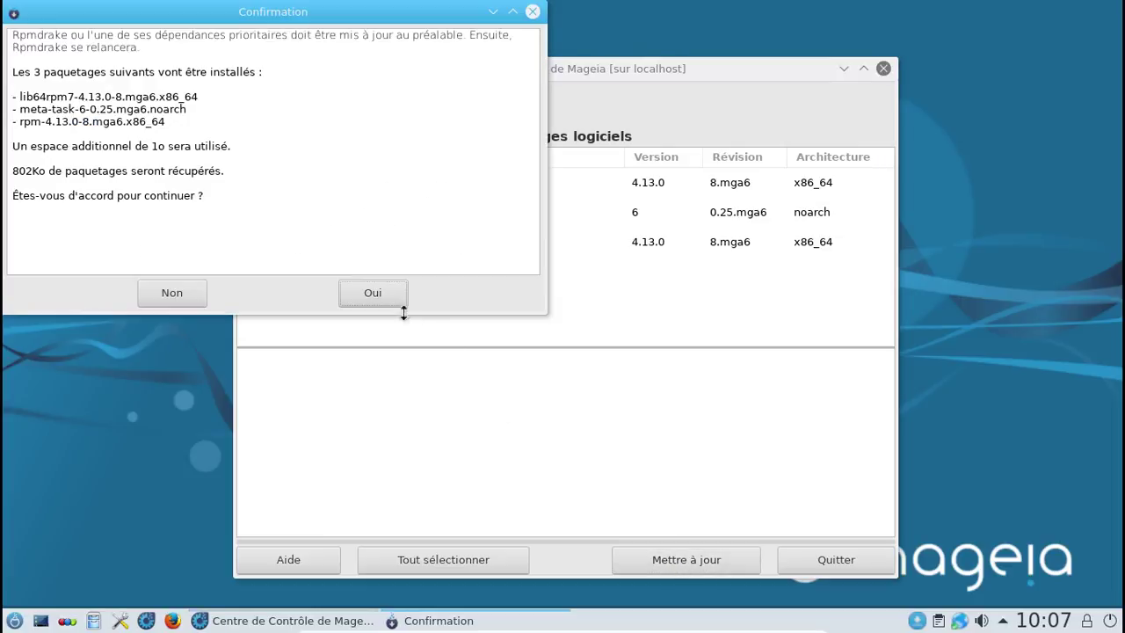
pyautogui.click(388, 294)
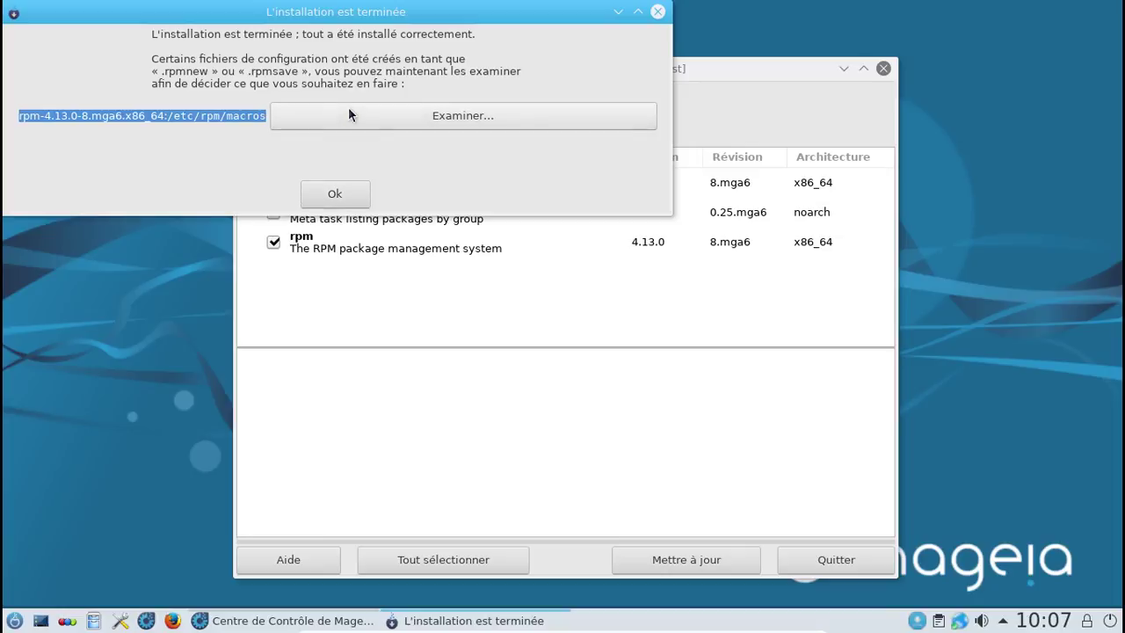
pyautogui.click(335, 194)
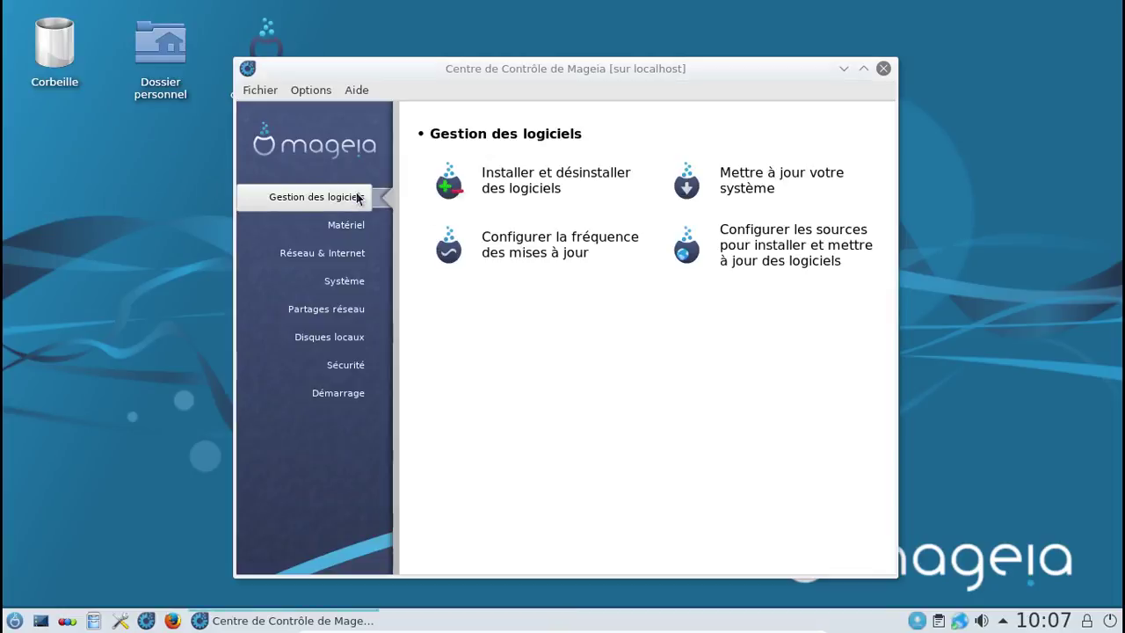
# Step: Restart Mettre à jour votre système and agree to query the mirror for the latest updates
pyautogui.click(738, 186)
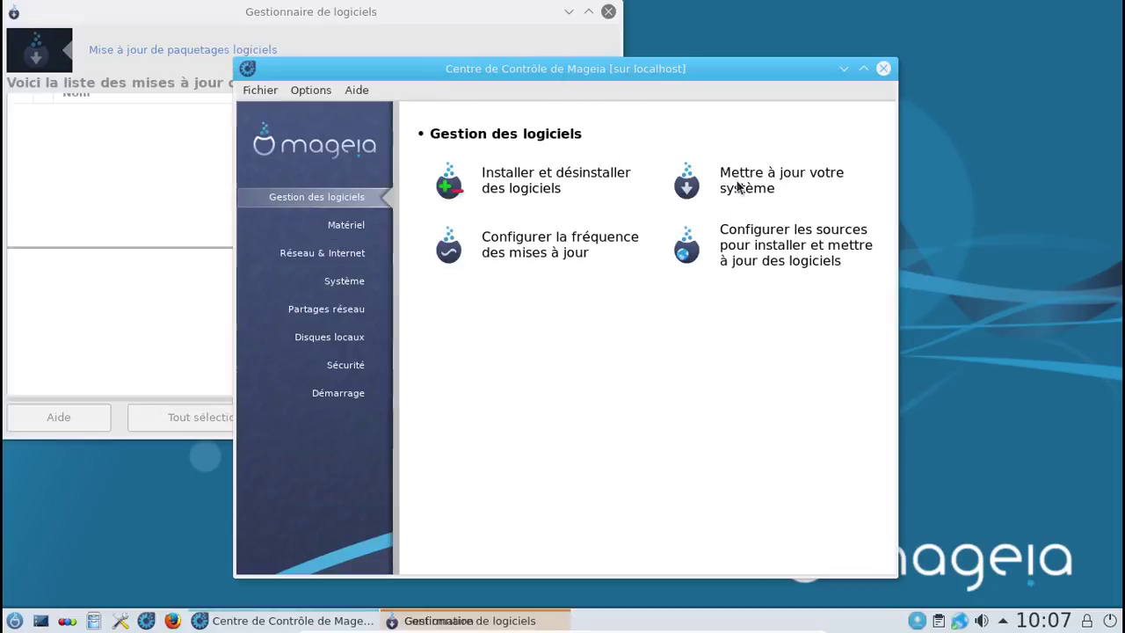
pyautogui.click(882, 70)
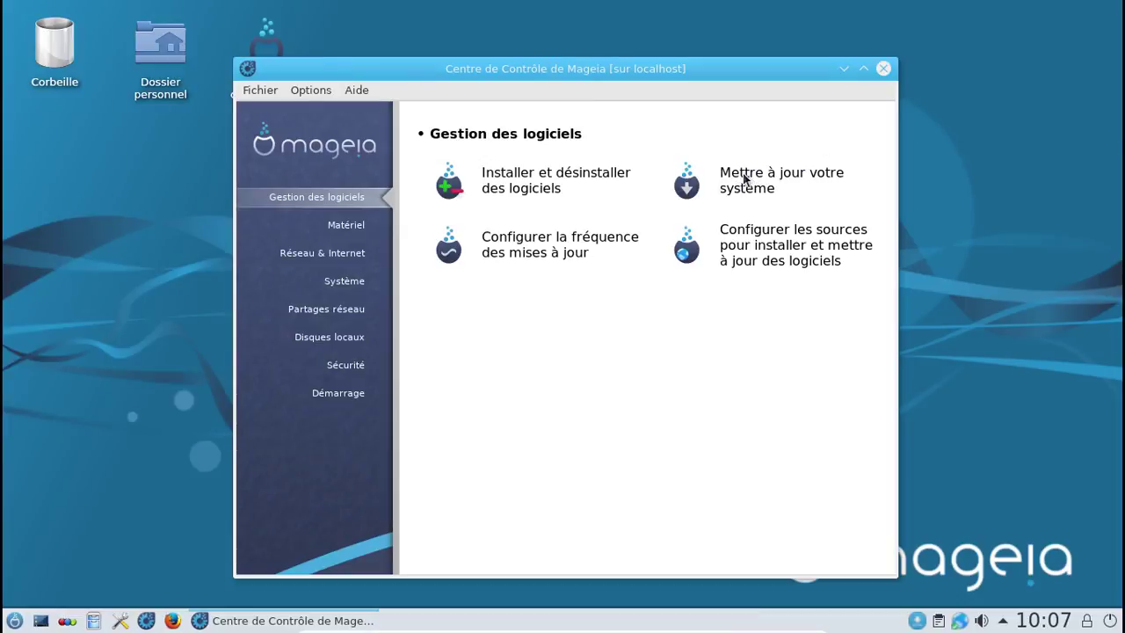
pyautogui.click(749, 177)
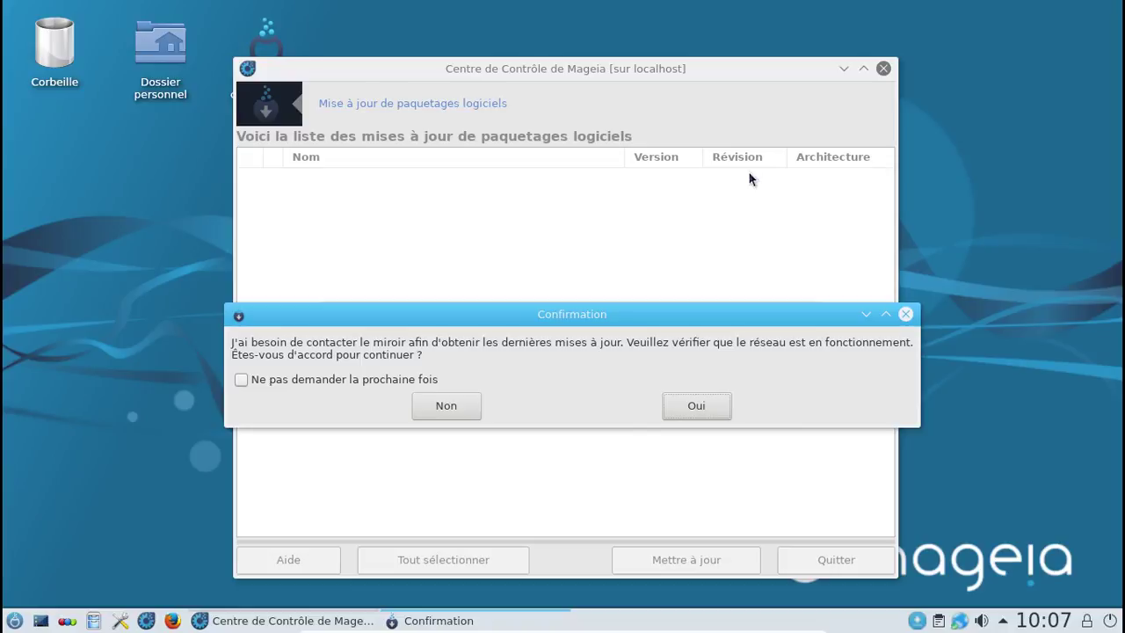
pyautogui.click(694, 407)
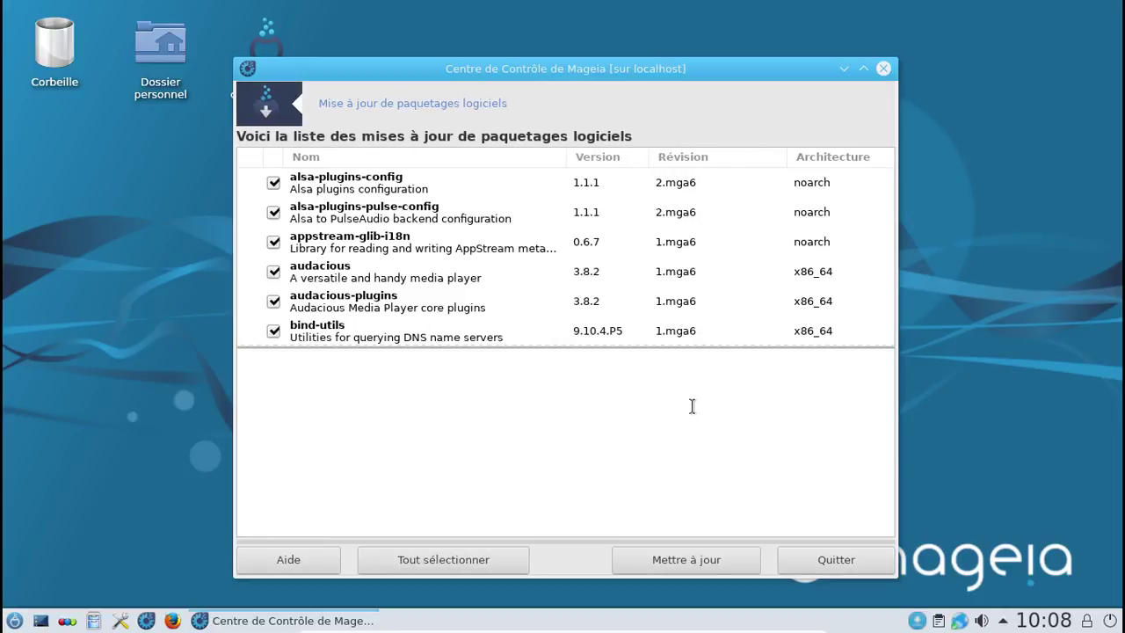
# Step: Scroll the update list down to xmorph and xsltproc, checking every package is ticked
pyautogui.scroll(-1, 661, 219)
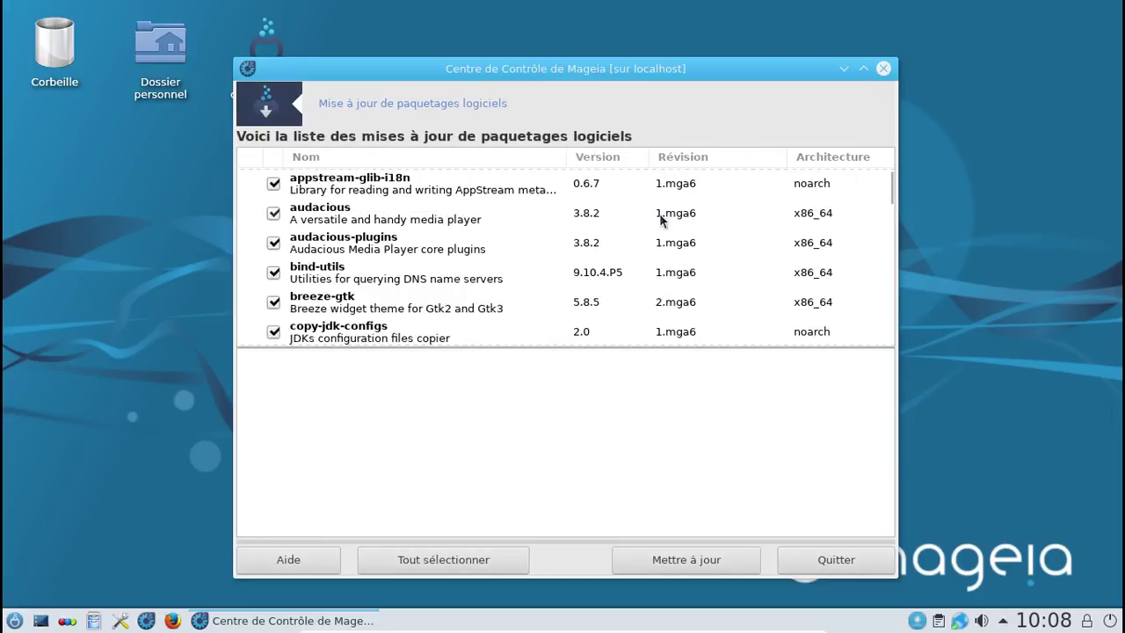
pyautogui.scroll(-5, 661, 218)
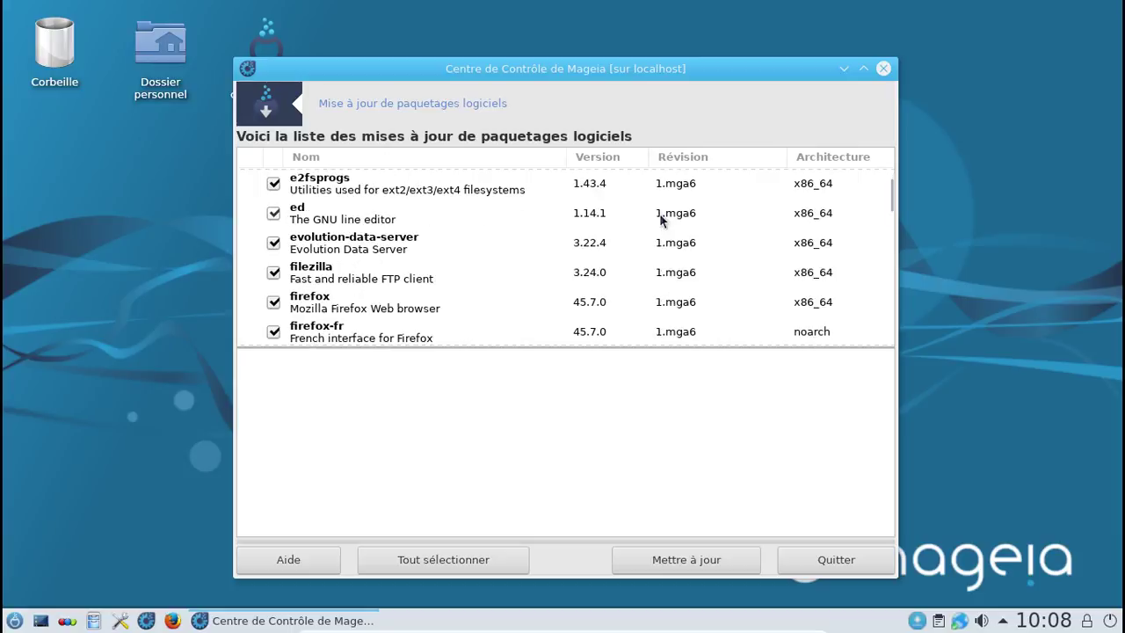
pyautogui.scroll(-1, 661, 219)
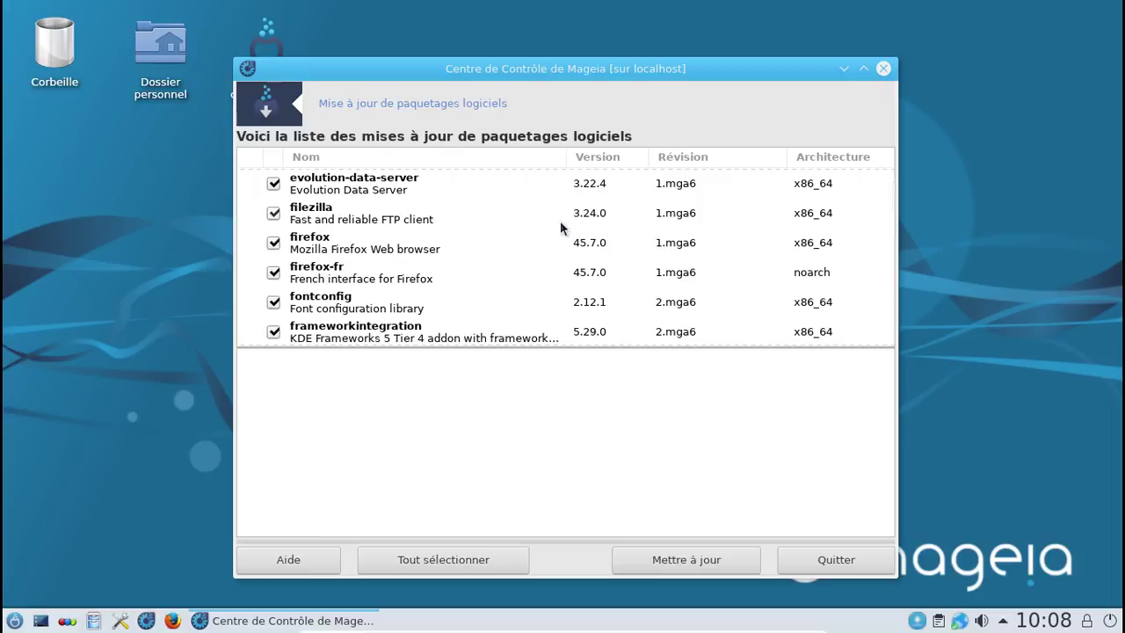
pyautogui.scroll(-1, 559, 228)
pyautogui.scroll(-1, 559, 228)
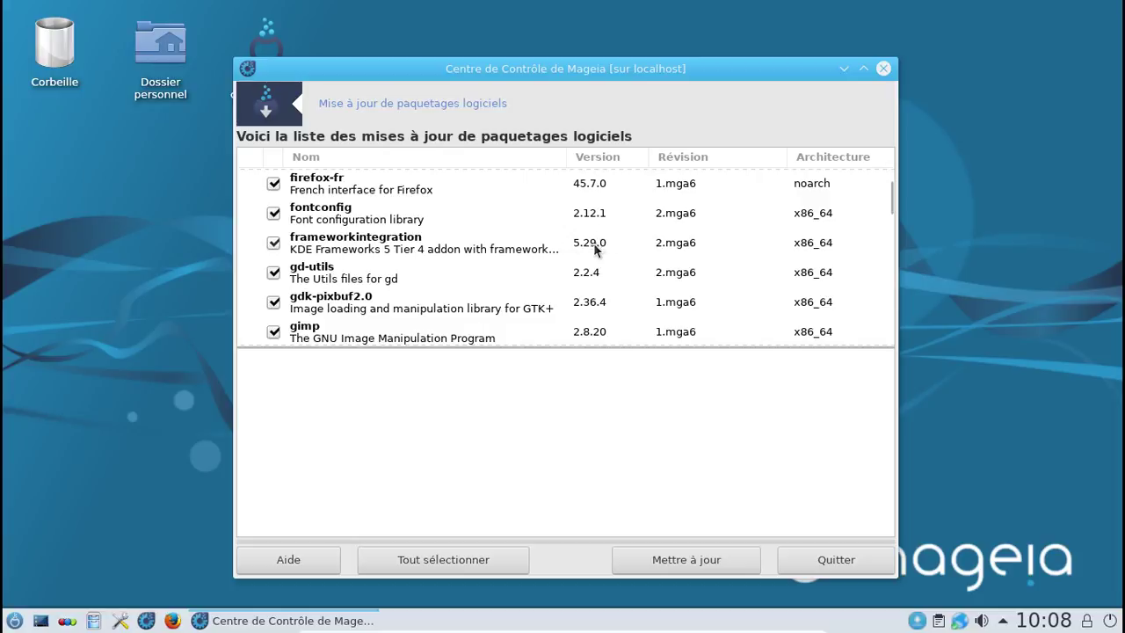
pyautogui.scroll(-4, 505, 242)
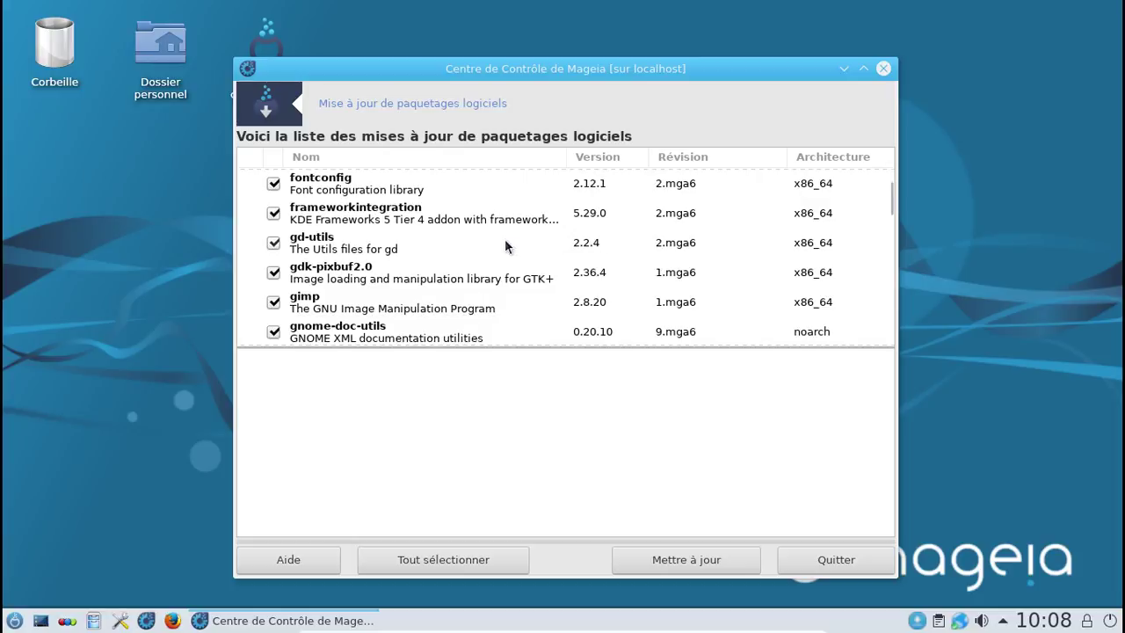
pyautogui.scroll(-2, 505, 242)
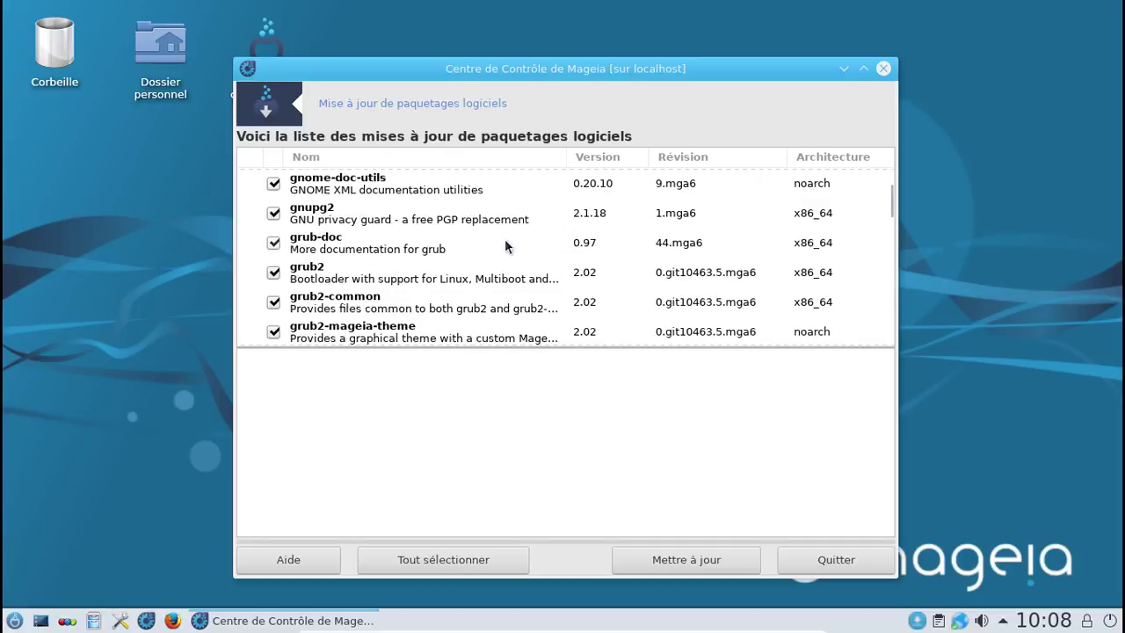
pyautogui.scroll(1, 505, 242)
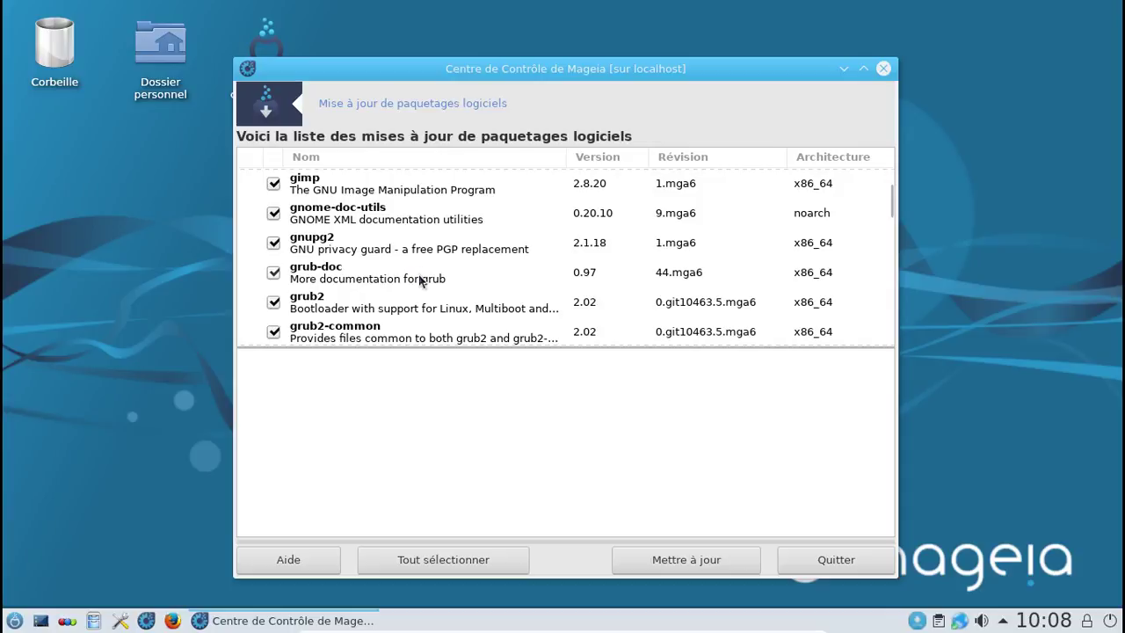
pyautogui.scroll(-1, 420, 280)
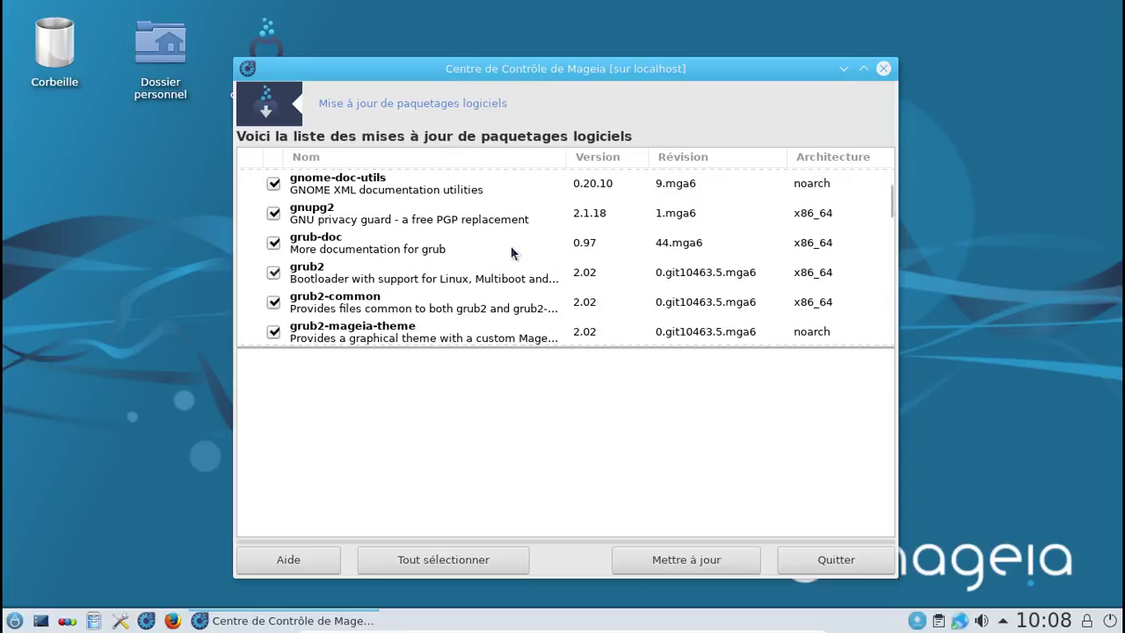
pyautogui.scroll(-1, 515, 250)
pyautogui.scroll(-2, 516, 248)
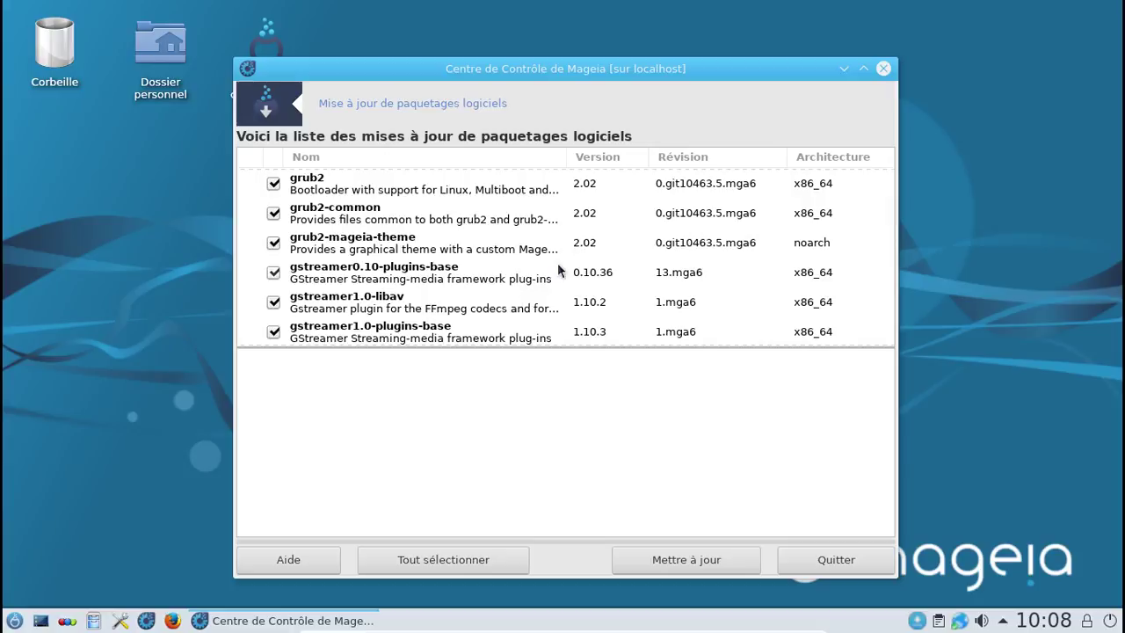
pyautogui.scroll(-1, 557, 263)
pyautogui.scroll(-3, 557, 263)
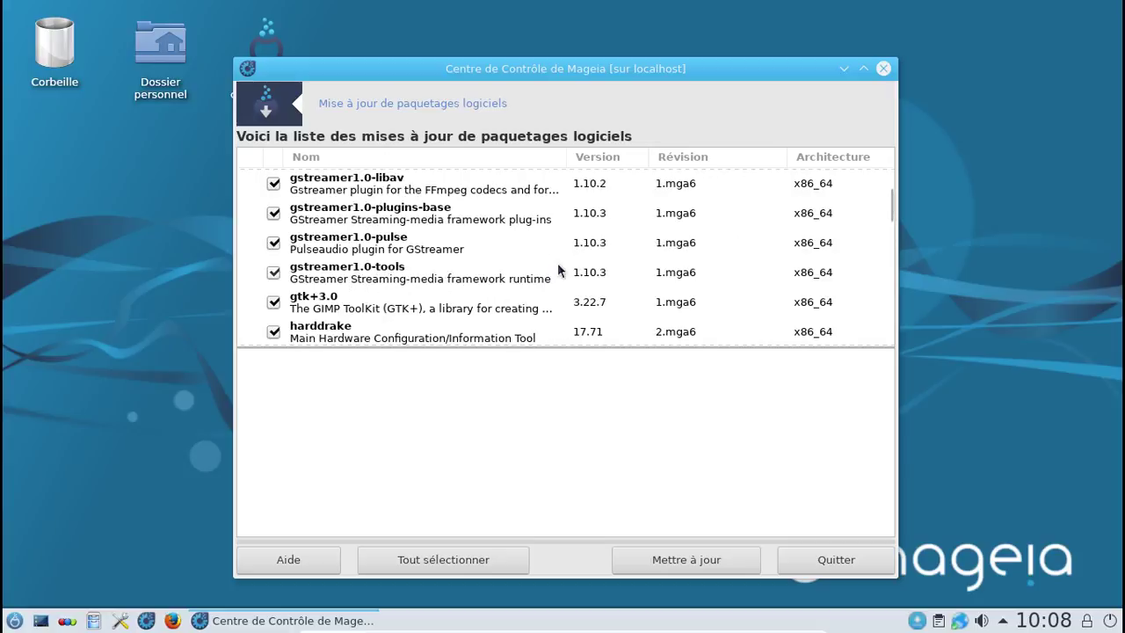
pyautogui.scroll(-4, 557, 263)
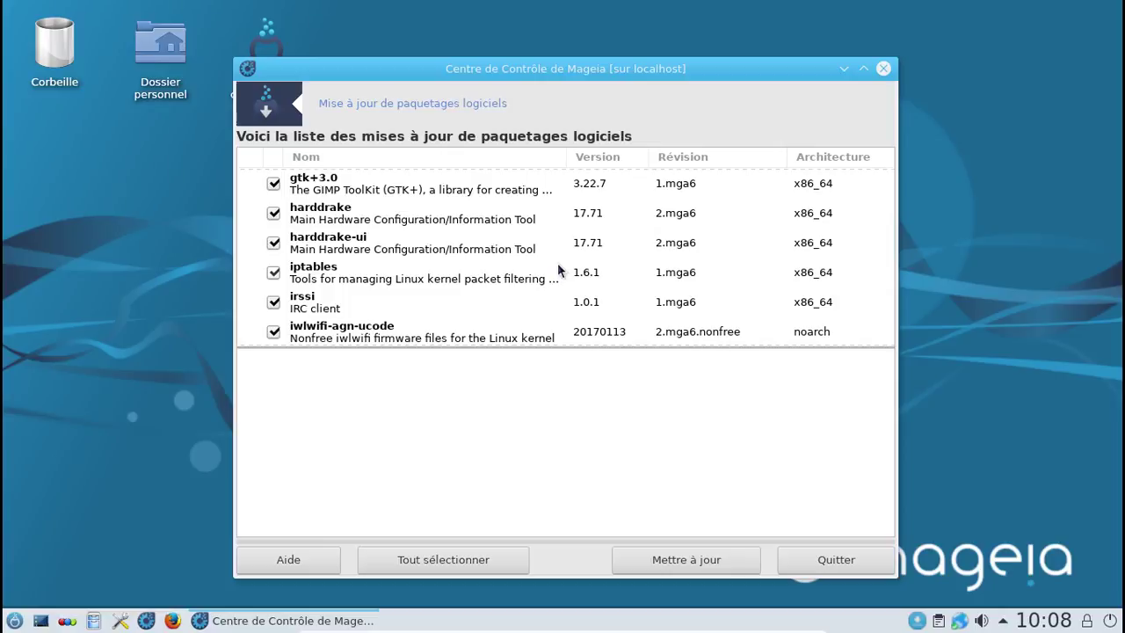
pyautogui.scroll(-6, 557, 269)
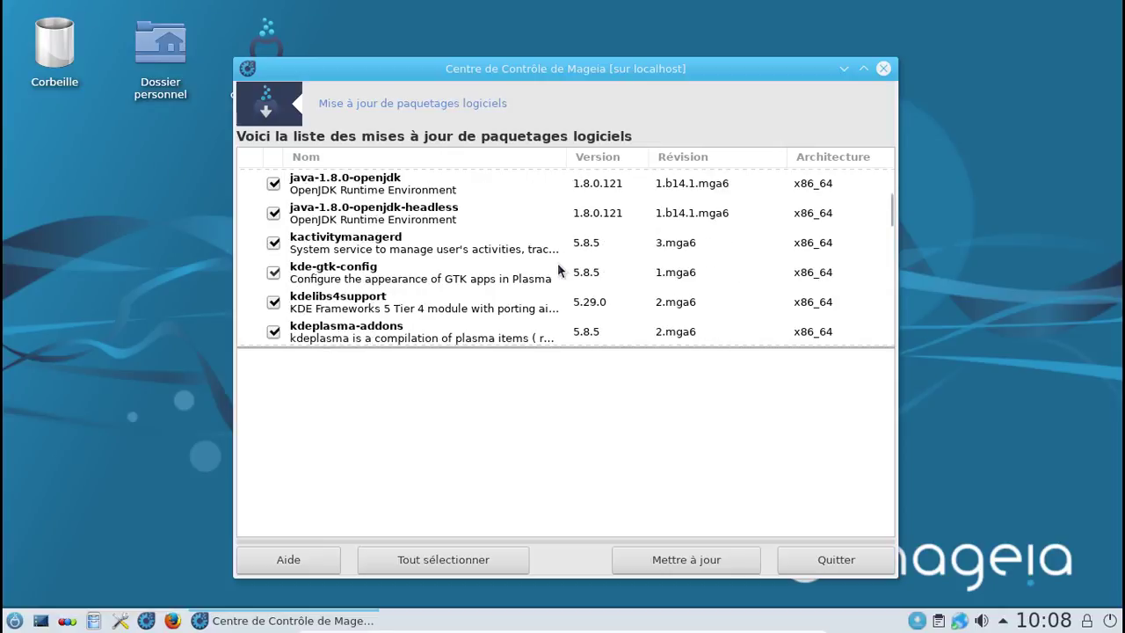
pyautogui.scroll(-2, 557, 265)
pyautogui.scroll(-2, 557, 269)
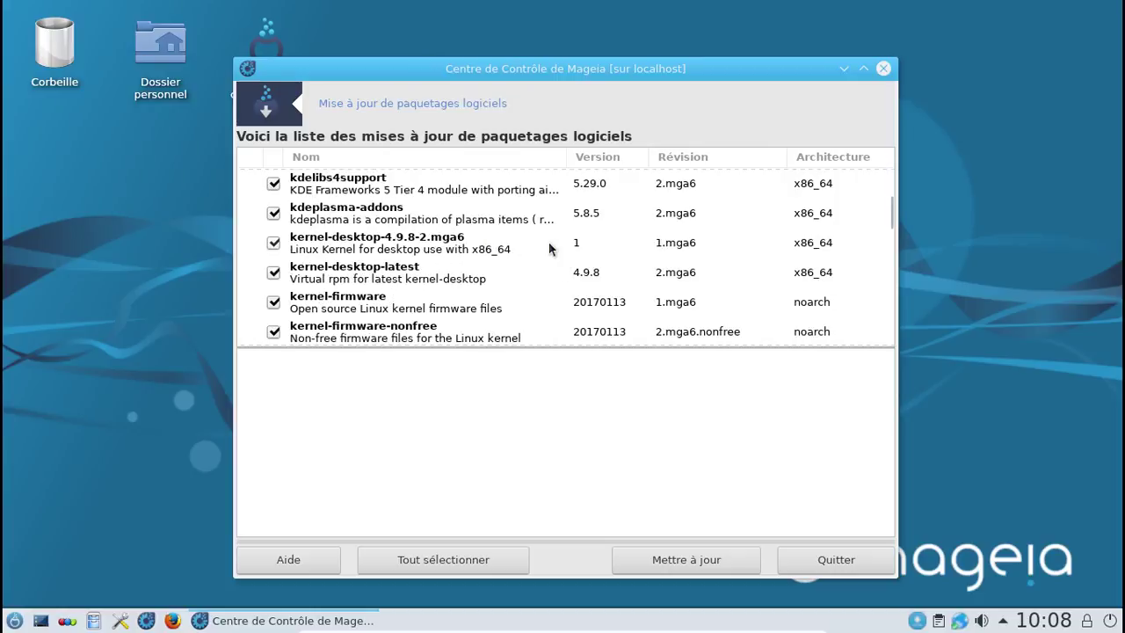
pyautogui.scroll(-3, 548, 243)
pyautogui.scroll(-12, 549, 241)
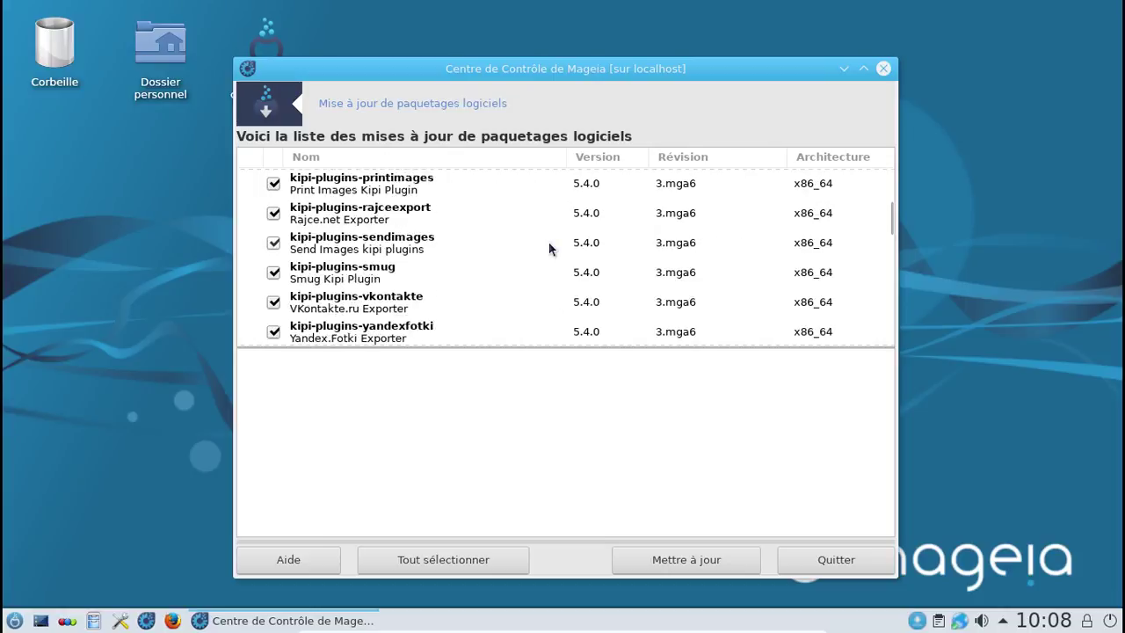
pyautogui.scroll(-14, 548, 249)
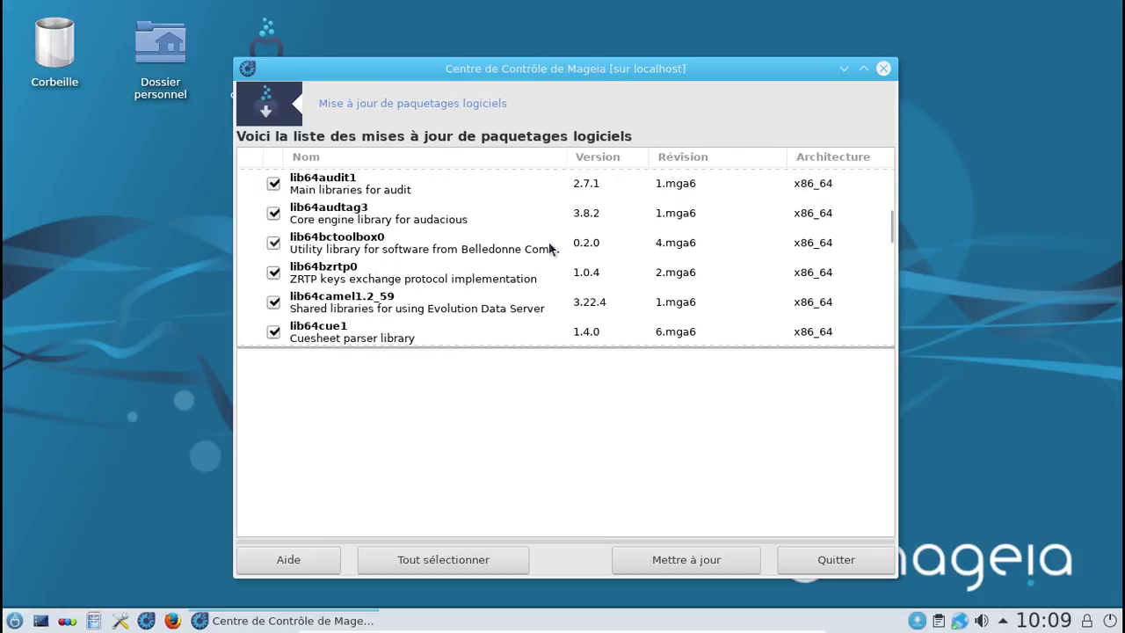
pyautogui.scroll(-4, 548, 242)
pyautogui.scroll(-5, 548, 241)
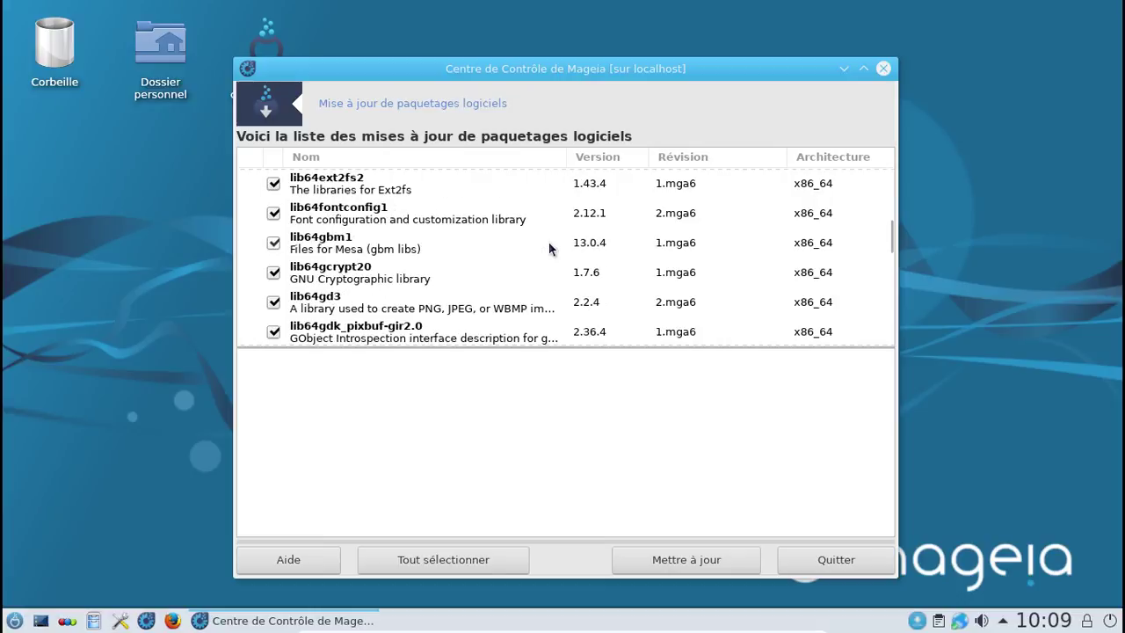
pyautogui.scroll(-8, 548, 249)
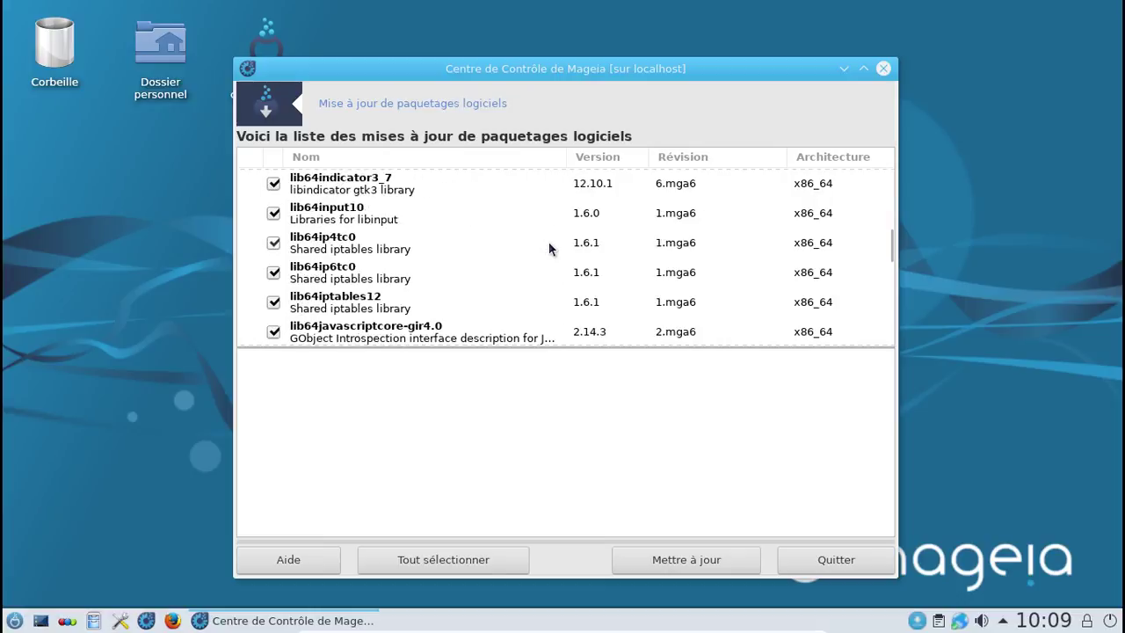
pyautogui.scroll(-8, 550, 243)
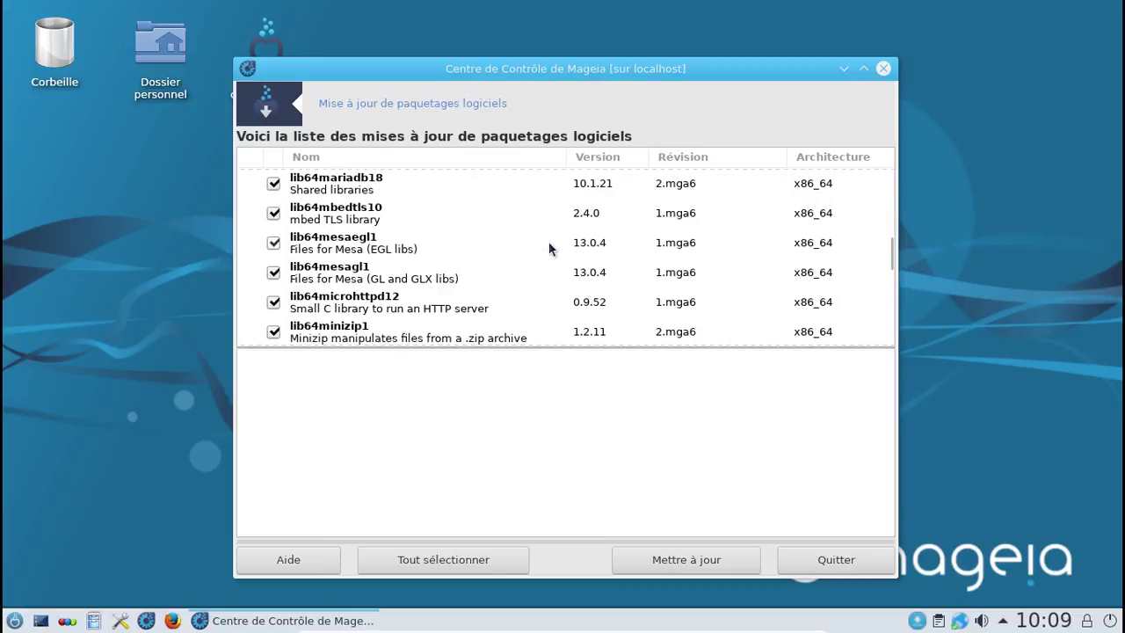
pyautogui.scroll(-8, 548, 249)
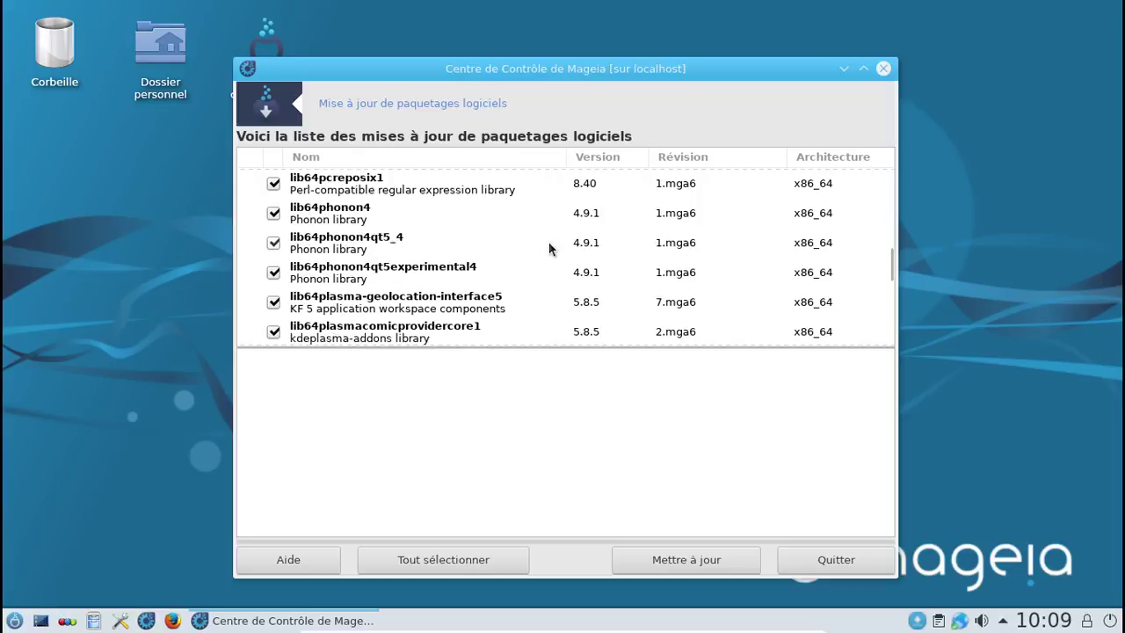
pyautogui.scroll(-5, 549, 242)
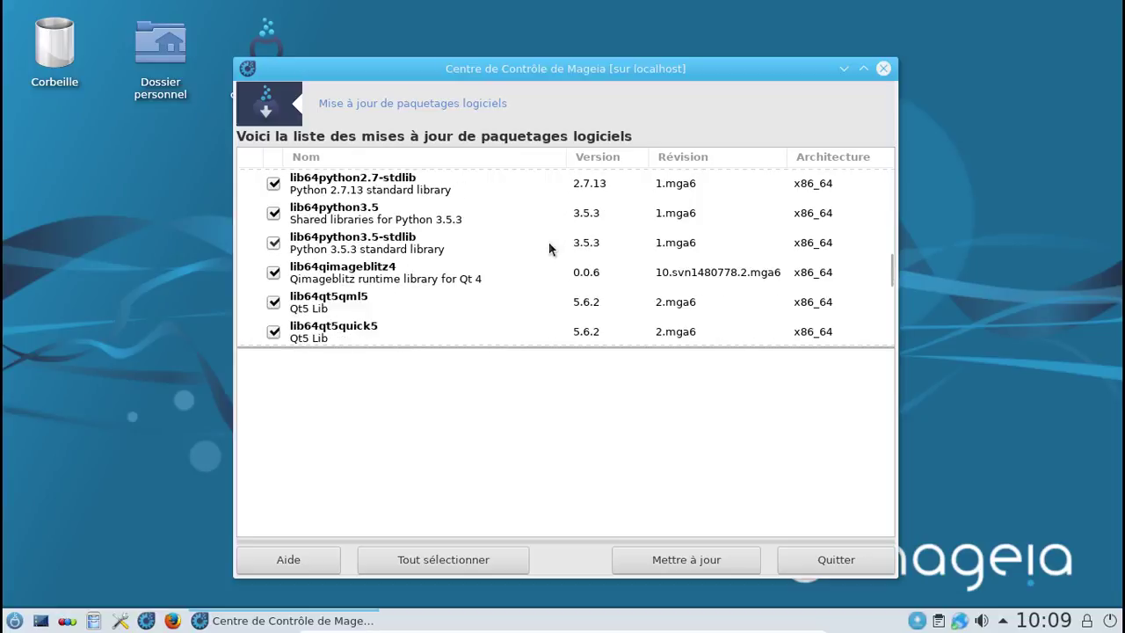
pyautogui.scroll(-4, 548, 241)
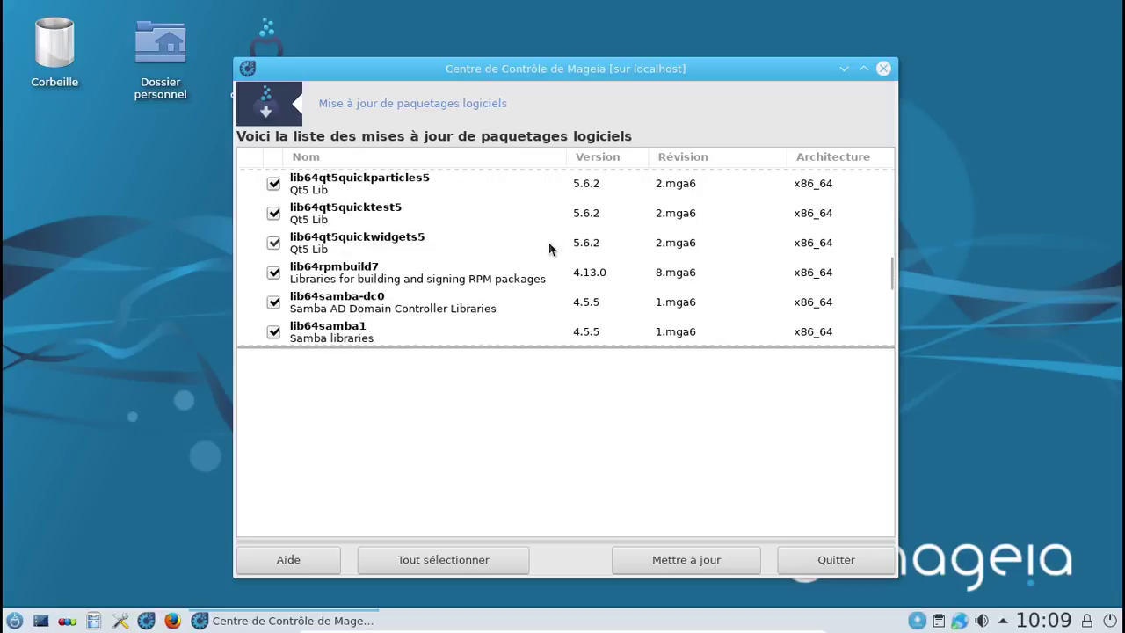
pyautogui.scroll(1, 548, 242)
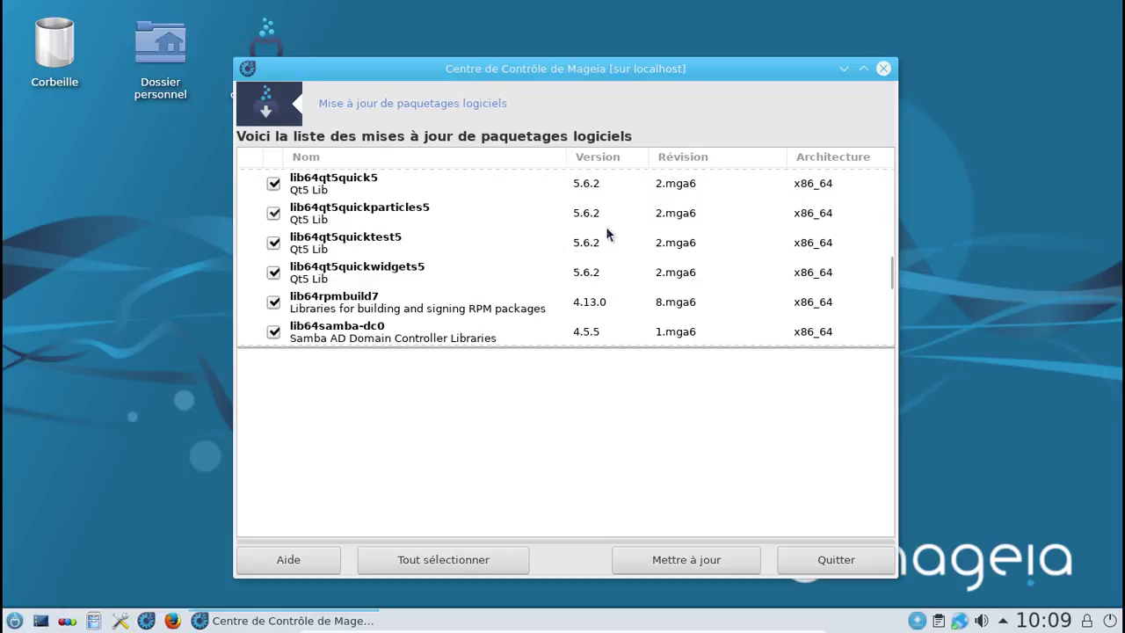
pyautogui.scroll(-2, 527, 241)
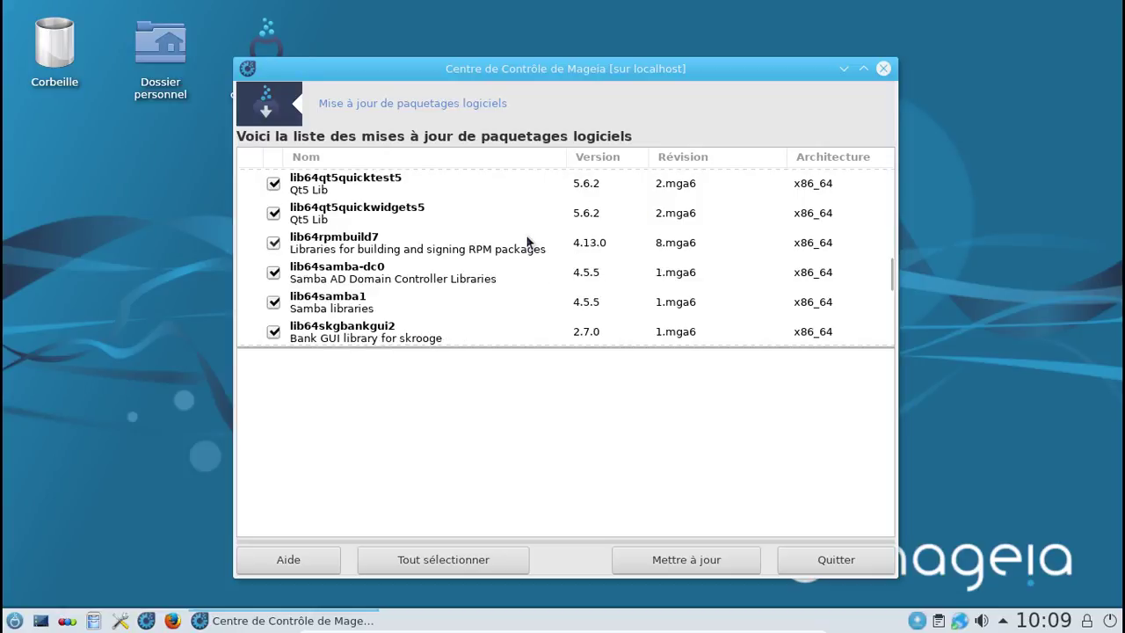
pyautogui.scroll(-6, 527, 240)
pyautogui.scroll(-8, 527, 242)
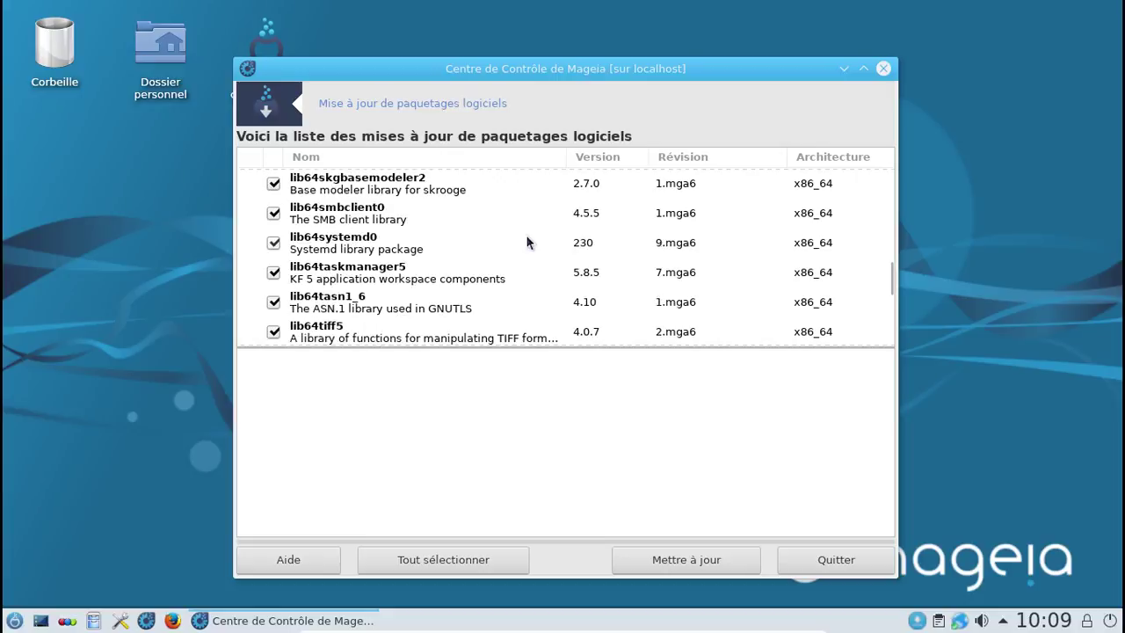
pyautogui.scroll(-14, 527, 242)
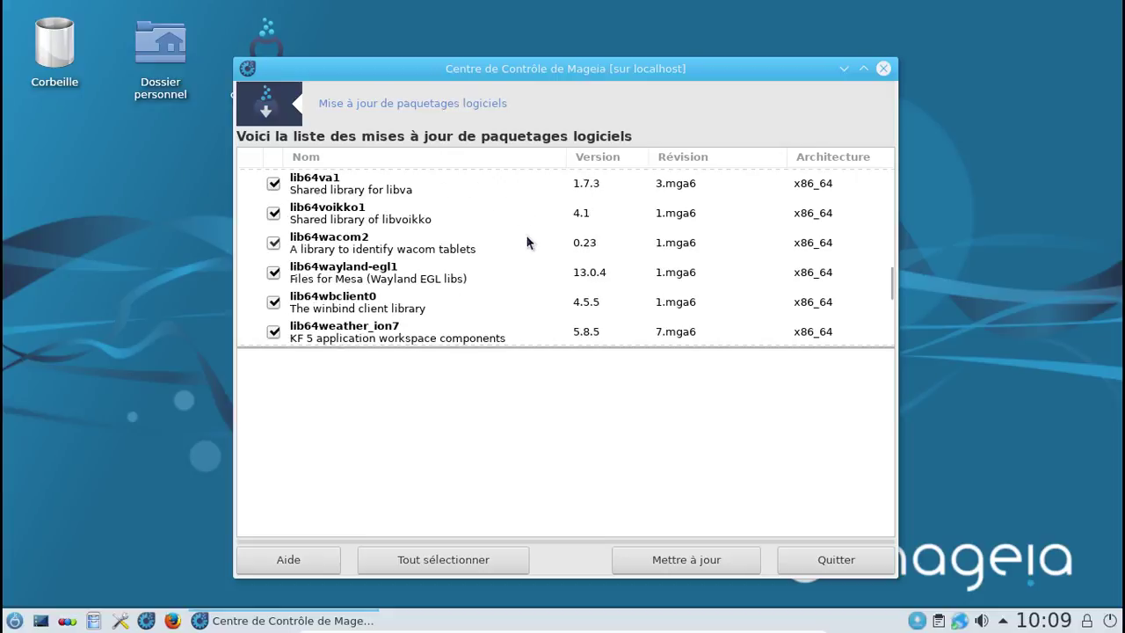
pyautogui.scroll(-8, 527, 242)
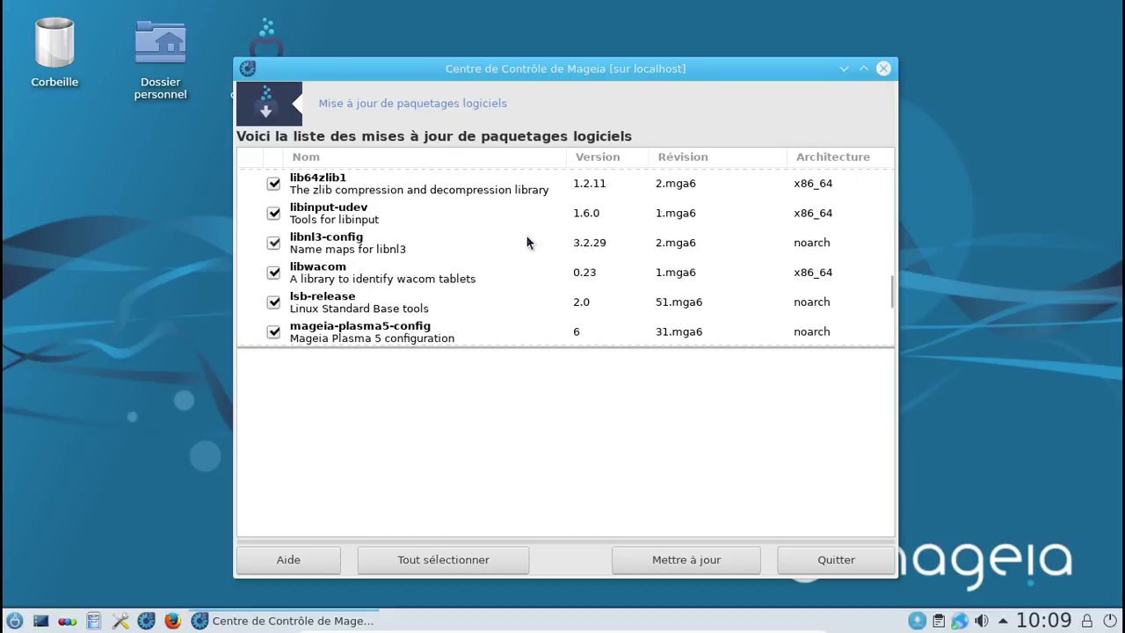
pyautogui.scroll(-1, 527, 241)
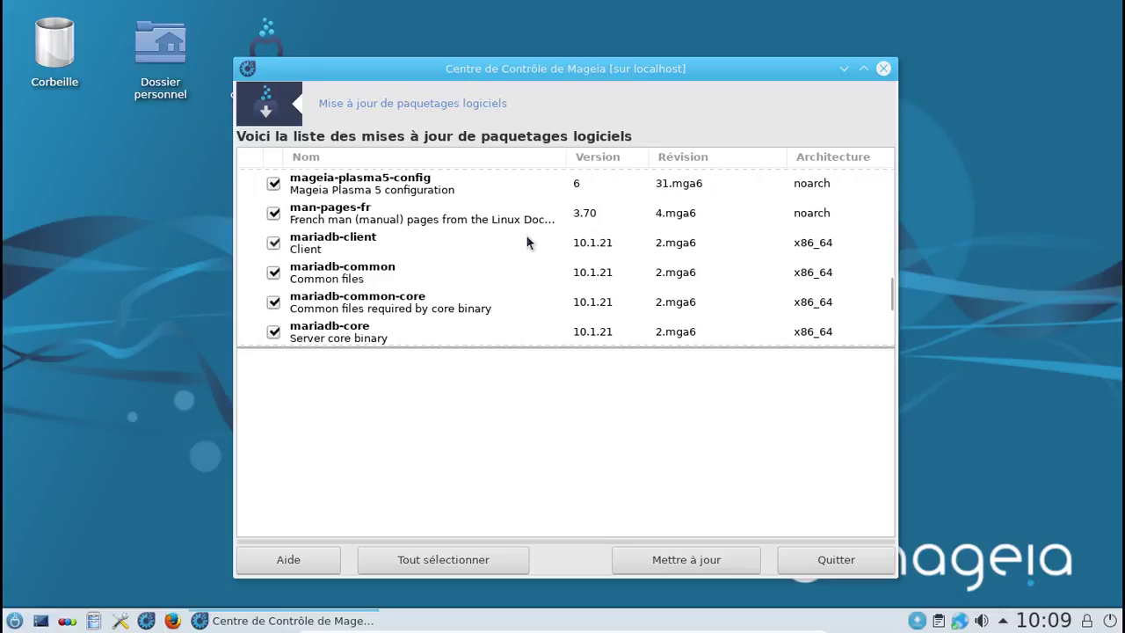
pyautogui.scroll(-1, 527, 242)
pyautogui.scroll(-4, 527, 242)
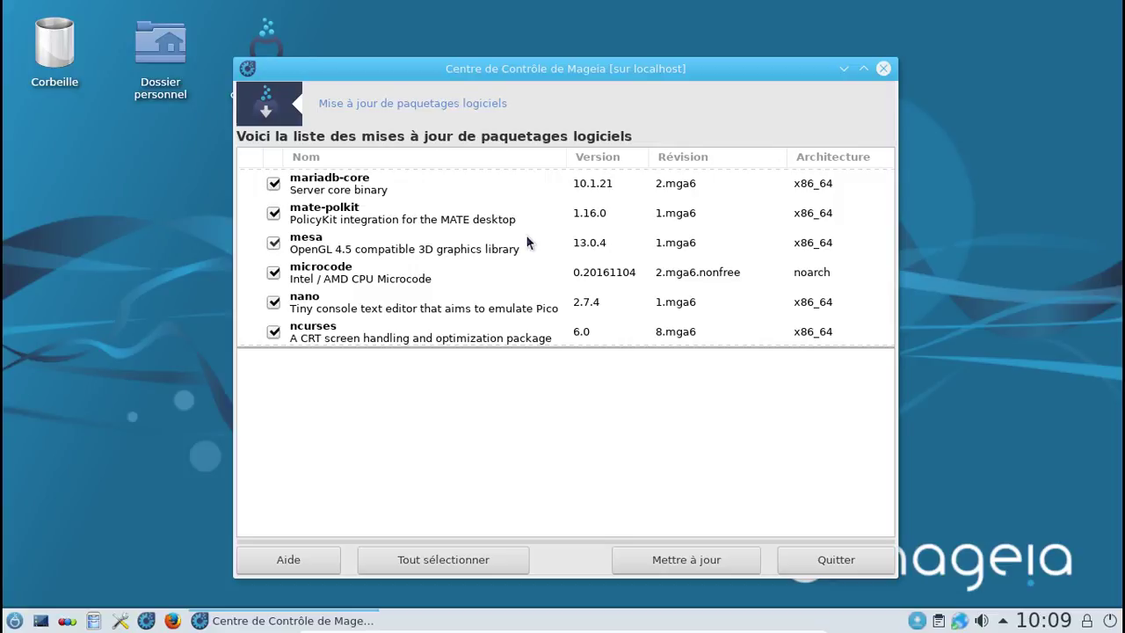
pyautogui.scroll(-9, 529, 242)
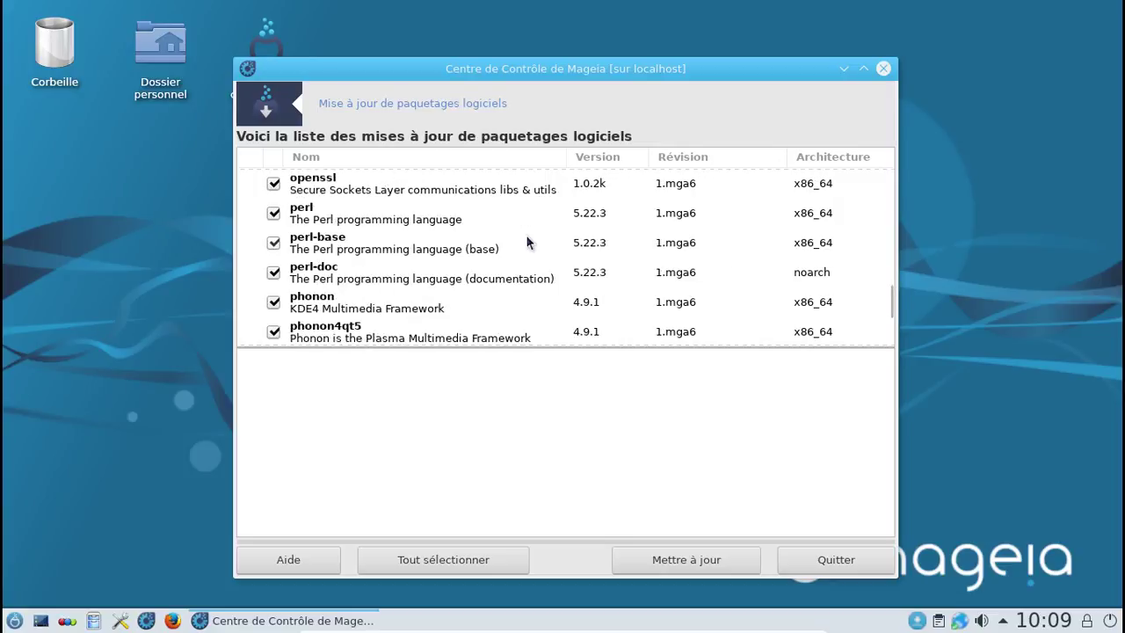
pyautogui.scroll(-9, 527, 241)
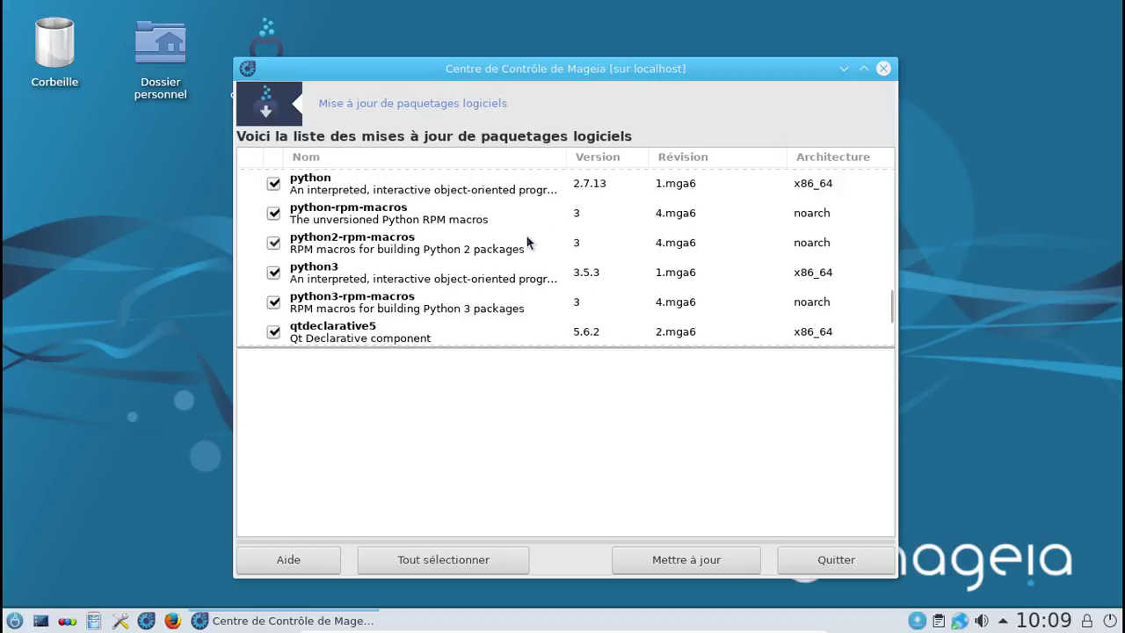
pyautogui.scroll(-12, 527, 241)
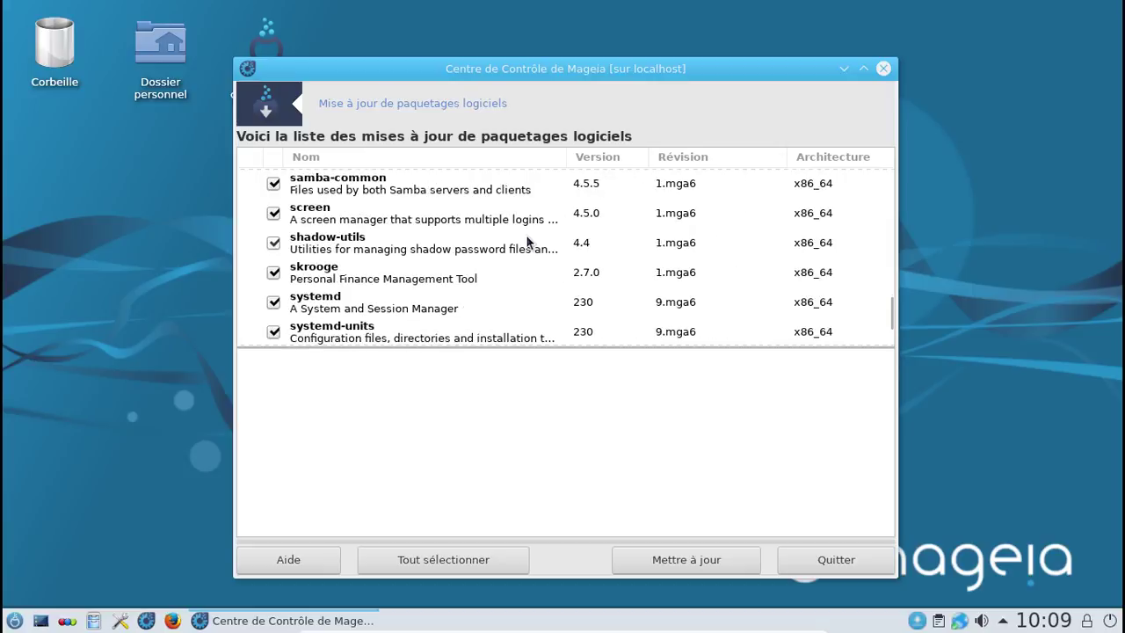
pyautogui.scroll(-3, 527, 242)
pyautogui.scroll(-12, 527, 242)
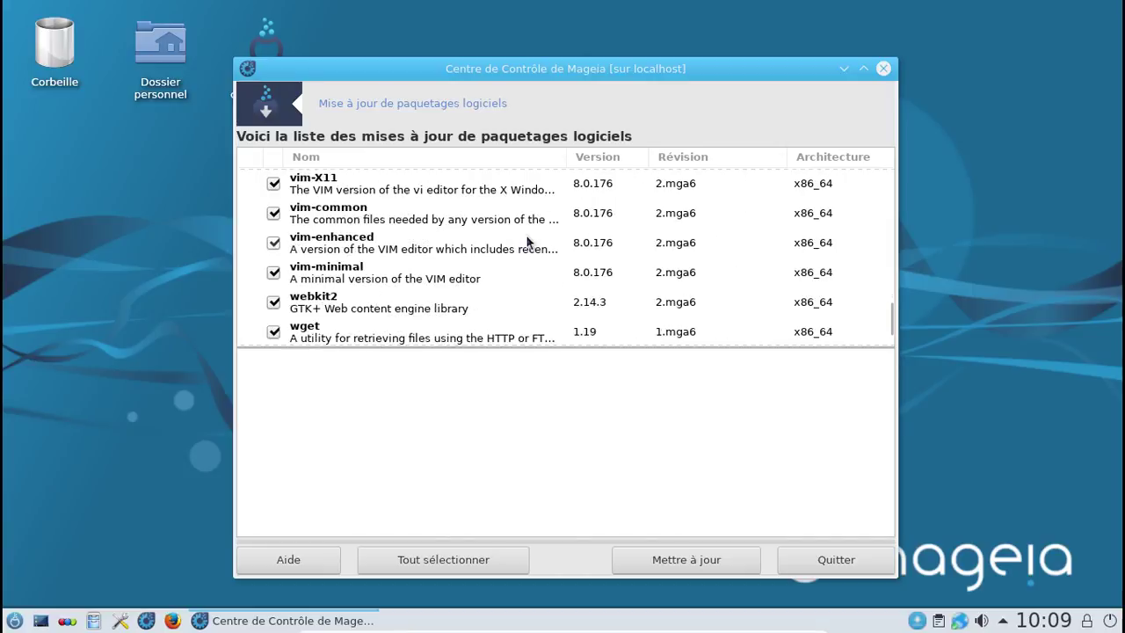
pyautogui.scroll(-10, 528, 241)
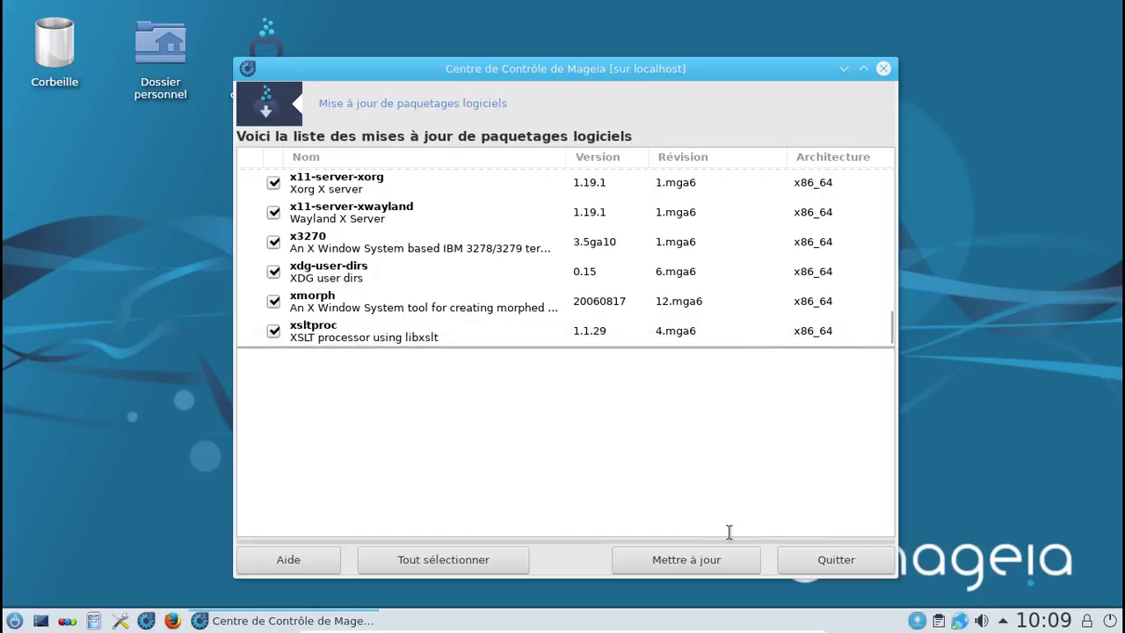
# Step: Confirm installing the 264 updated packages and take the virtual machine out of full-screen mode
pyautogui.click(714, 556)
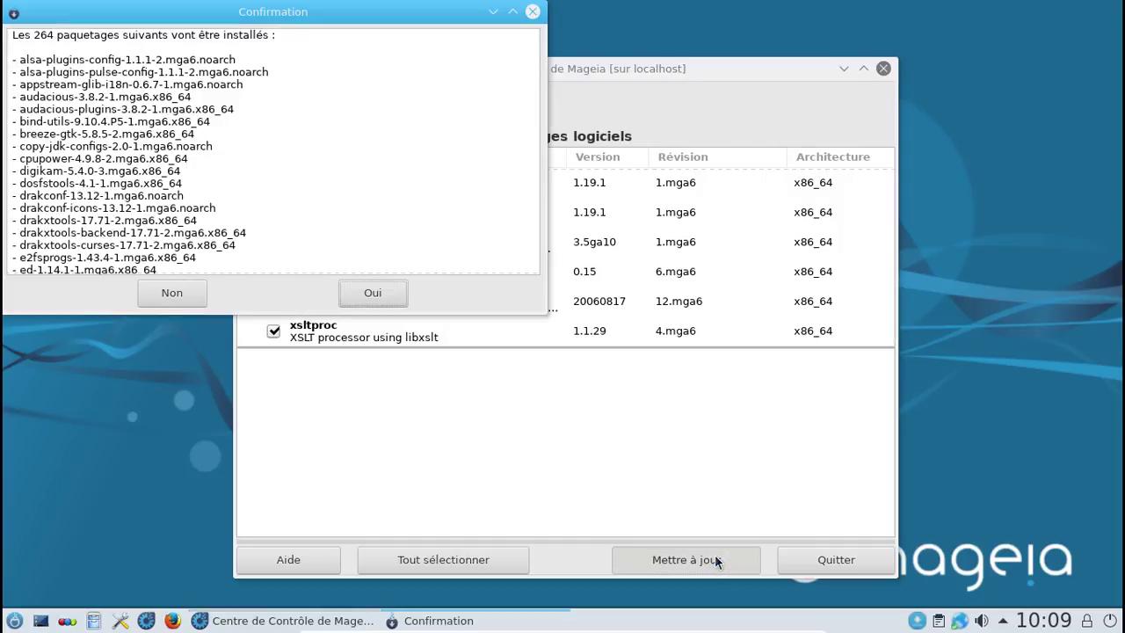
pyautogui.click(391, 292)
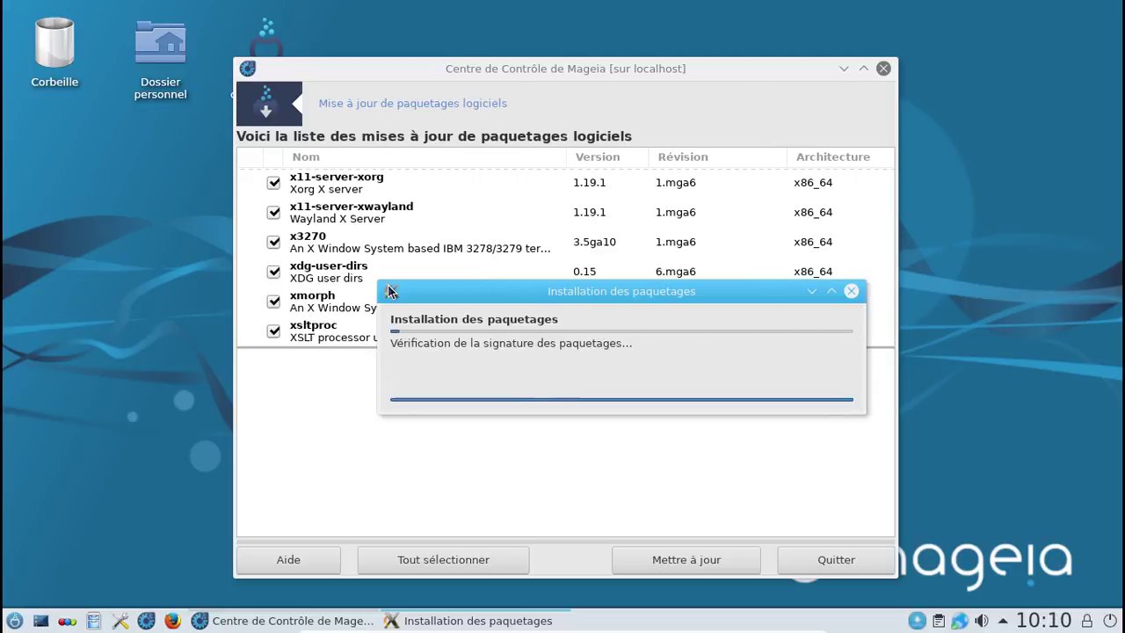
pyautogui.press('Control_R+f')
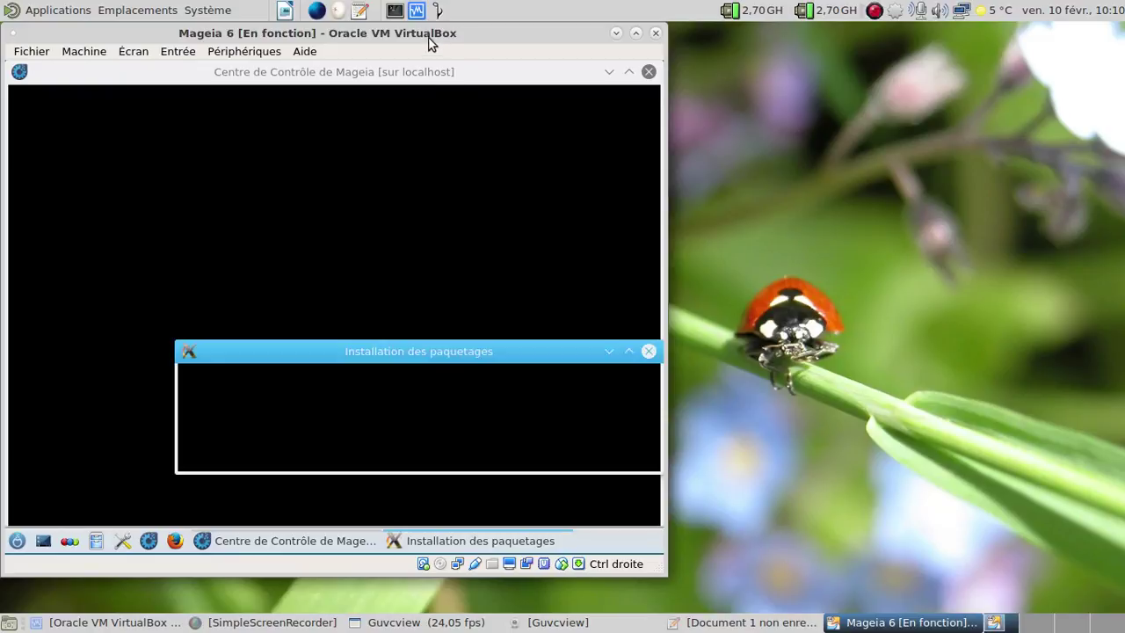
# Step: Move the VirtualBox window right and save the screen recording while the updates install
pyautogui.moveTo(427, 35); pyautogui.dragTo(765, 43)
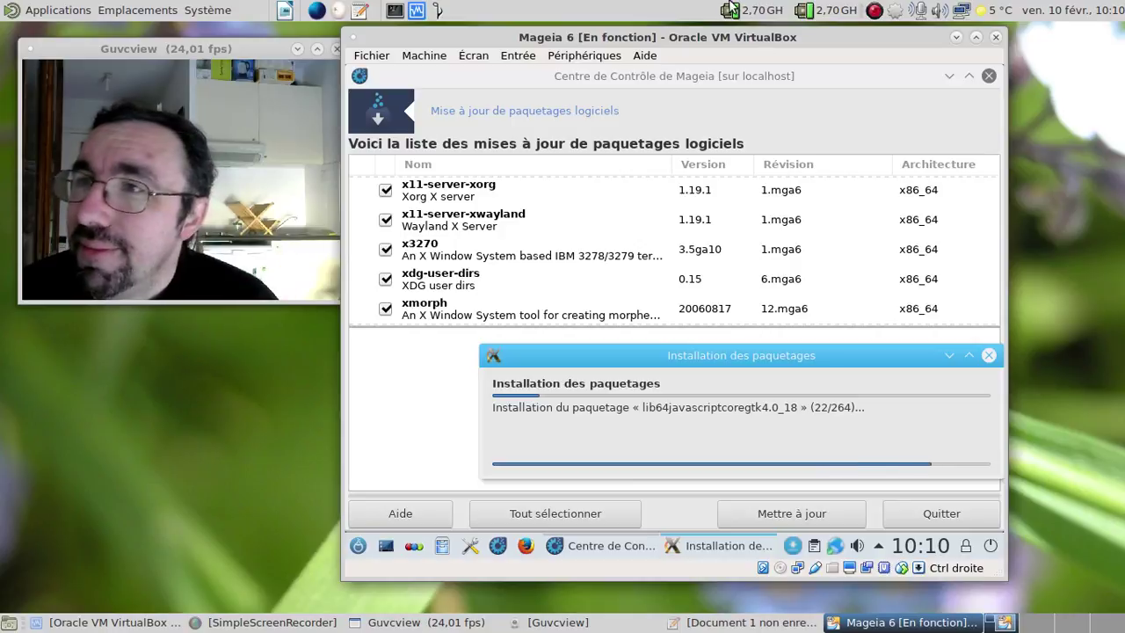
pyautogui.rightClick(874, 11)
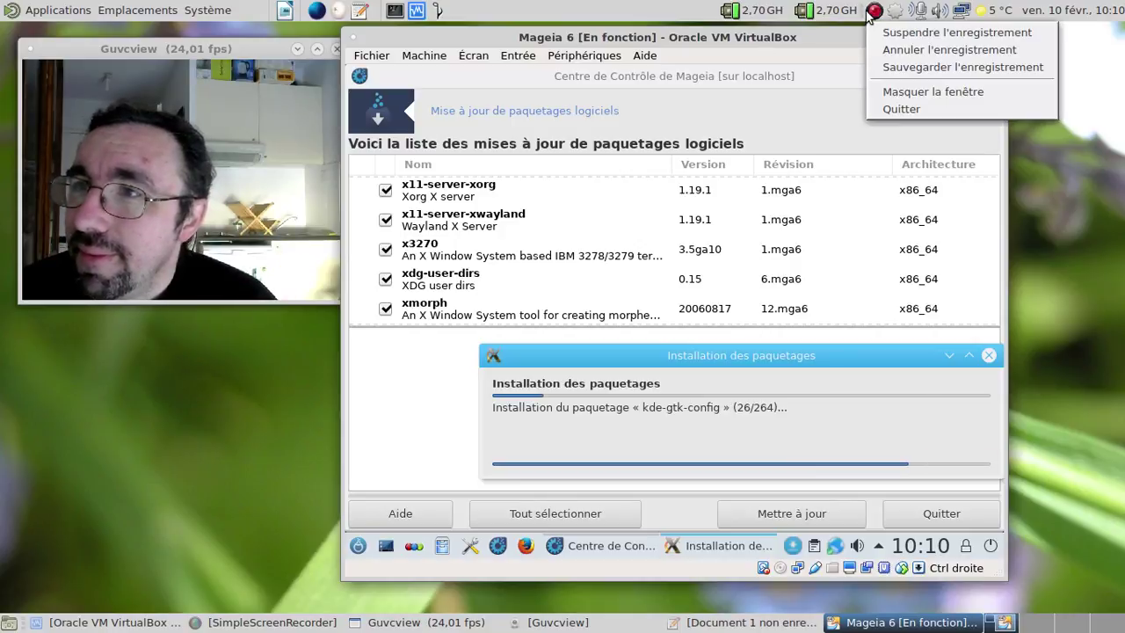
pyautogui.click(914, 67)
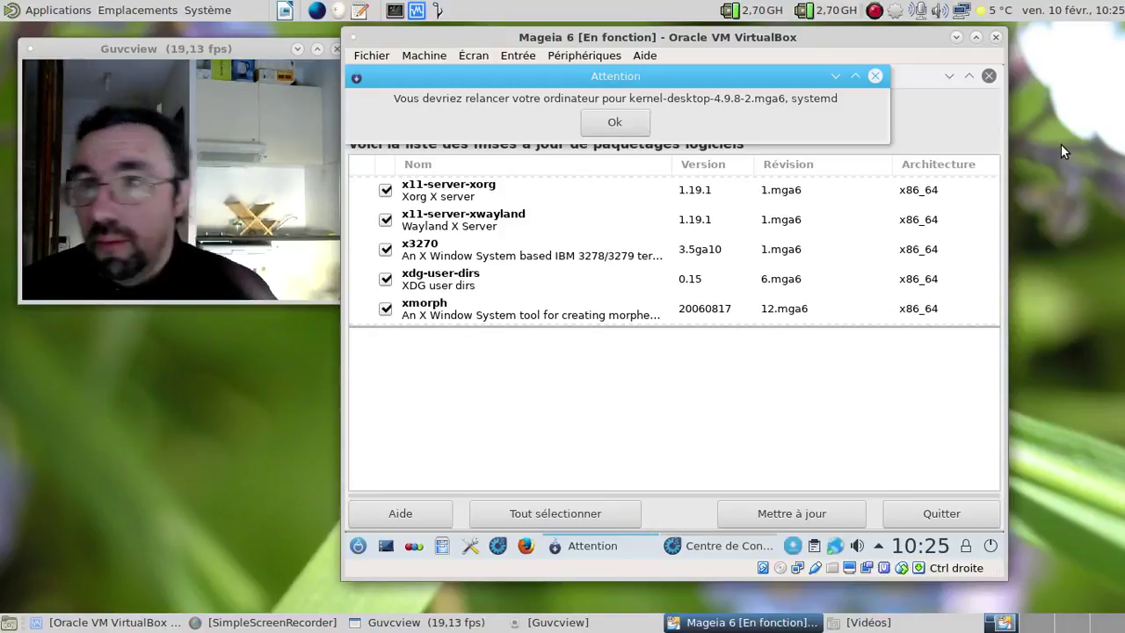
# Step: Acknowledge the restart-required notice and close the update list and Control Center
pyautogui.click(616, 123)
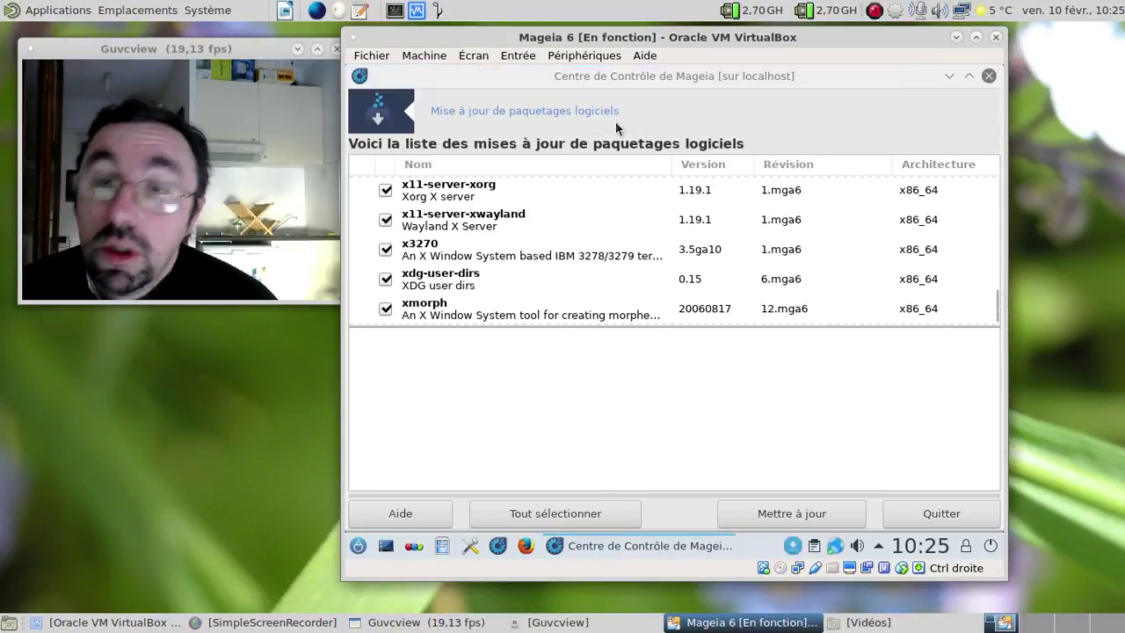
pyautogui.click(990, 78)
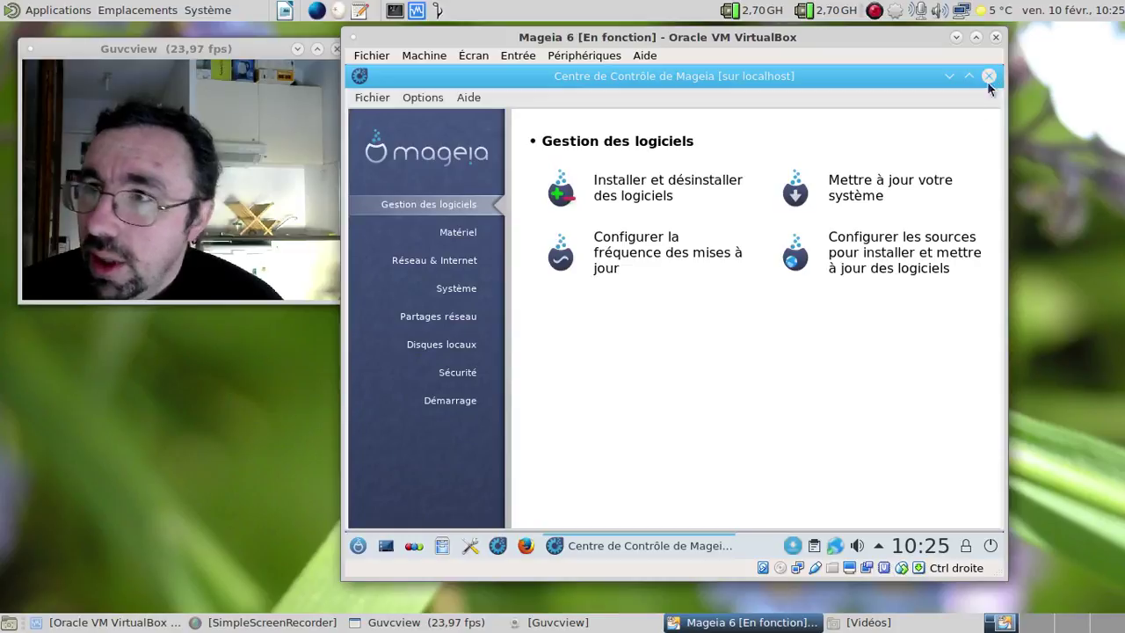
pyautogui.click(990, 77)
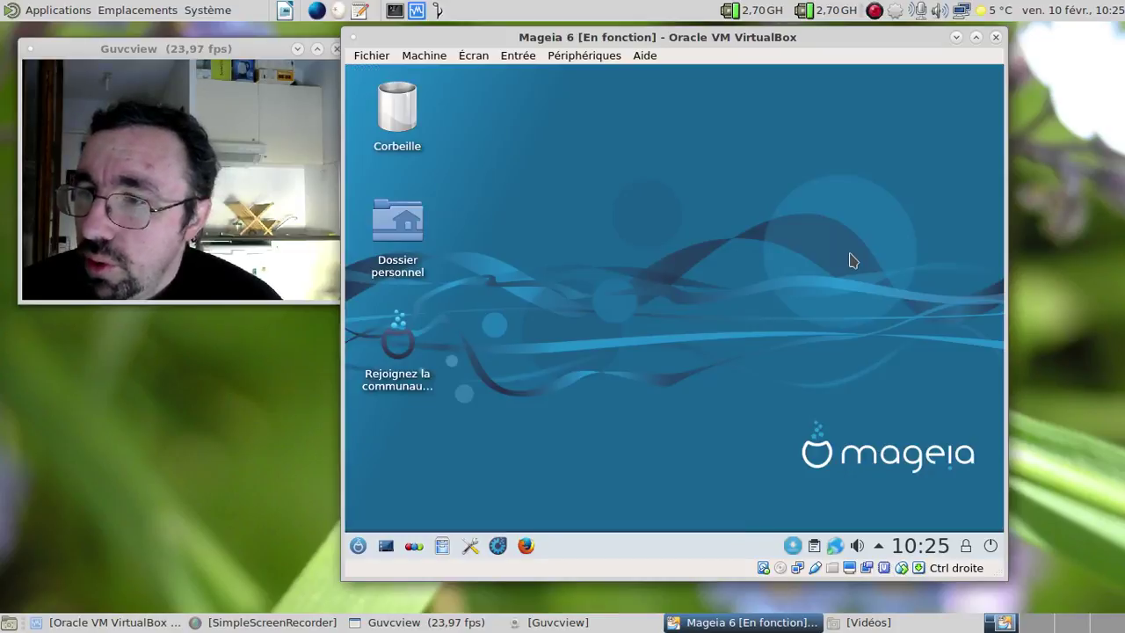
# Step: Shut down the Mageia guest from the session exit choices
pyautogui.click(991, 547)
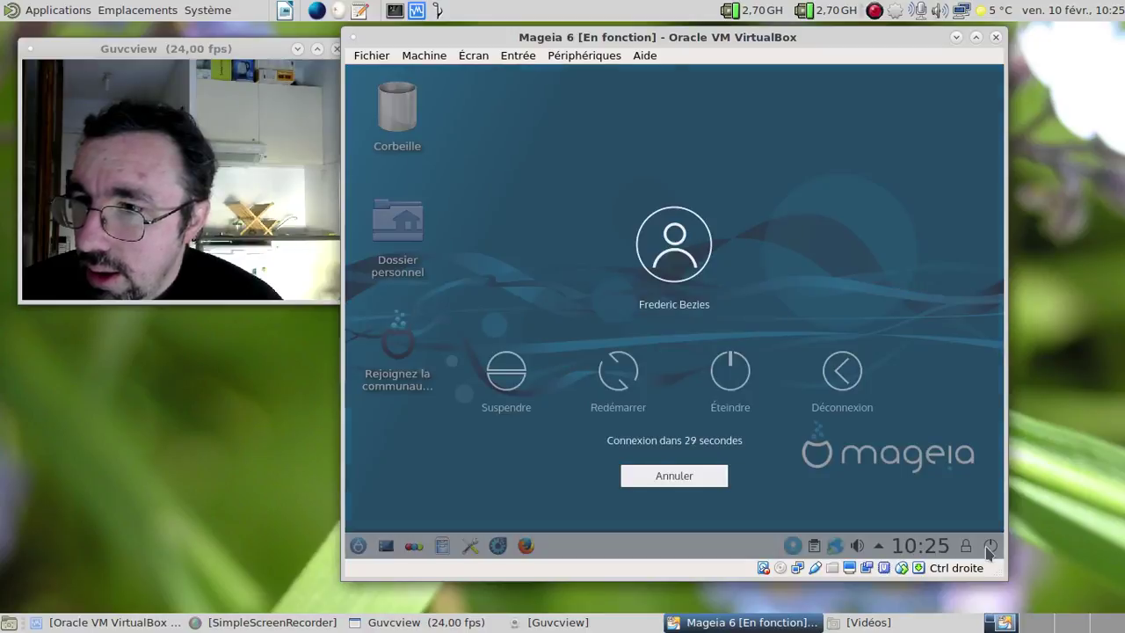
pyautogui.click(990, 547)
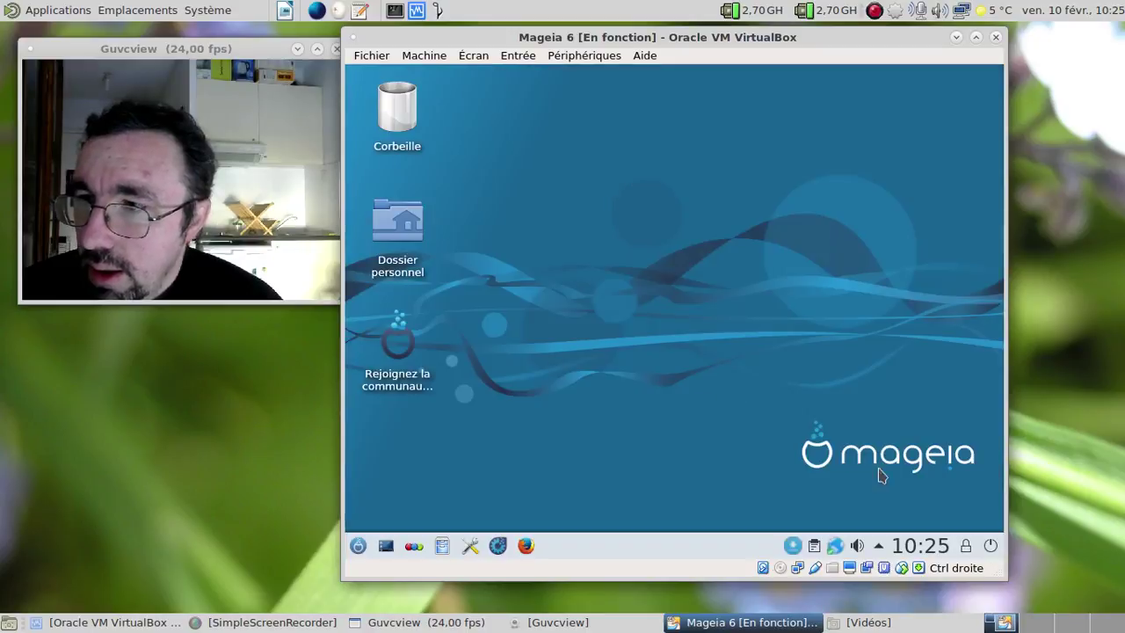
pyautogui.click(989, 546)
pyautogui.click(914, 519)
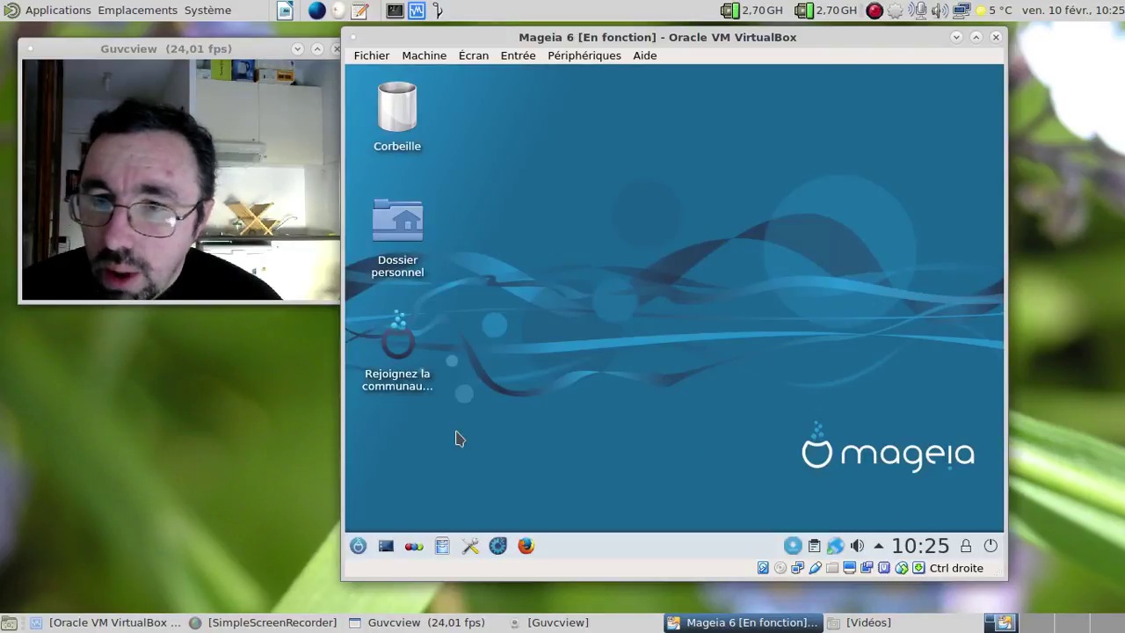
pyautogui.click(358, 546)
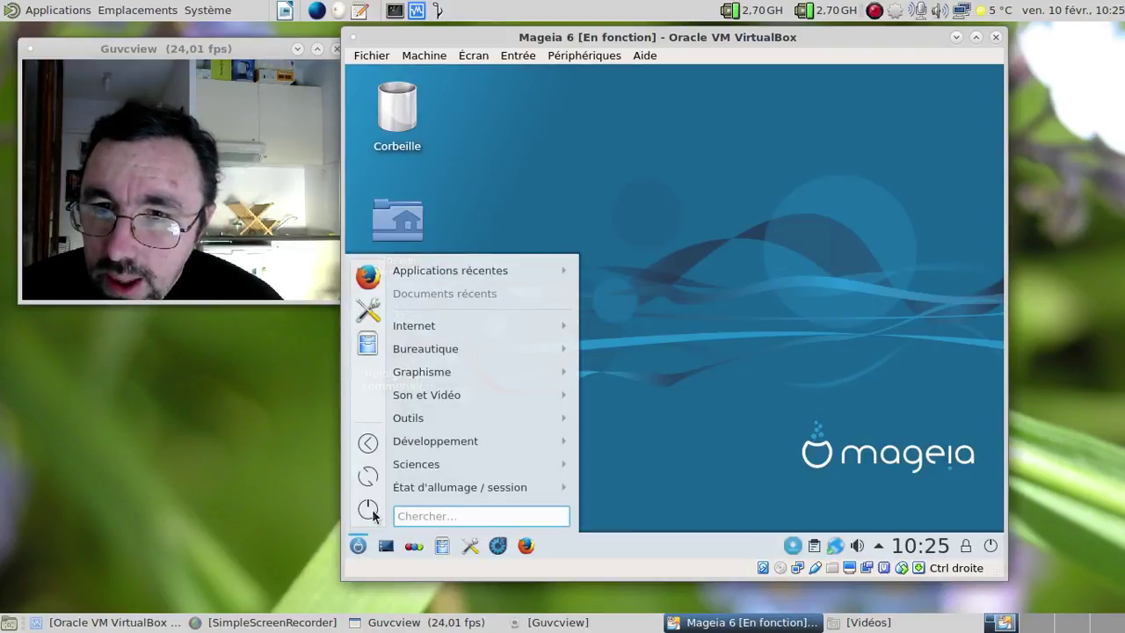
pyautogui.press('Escape')
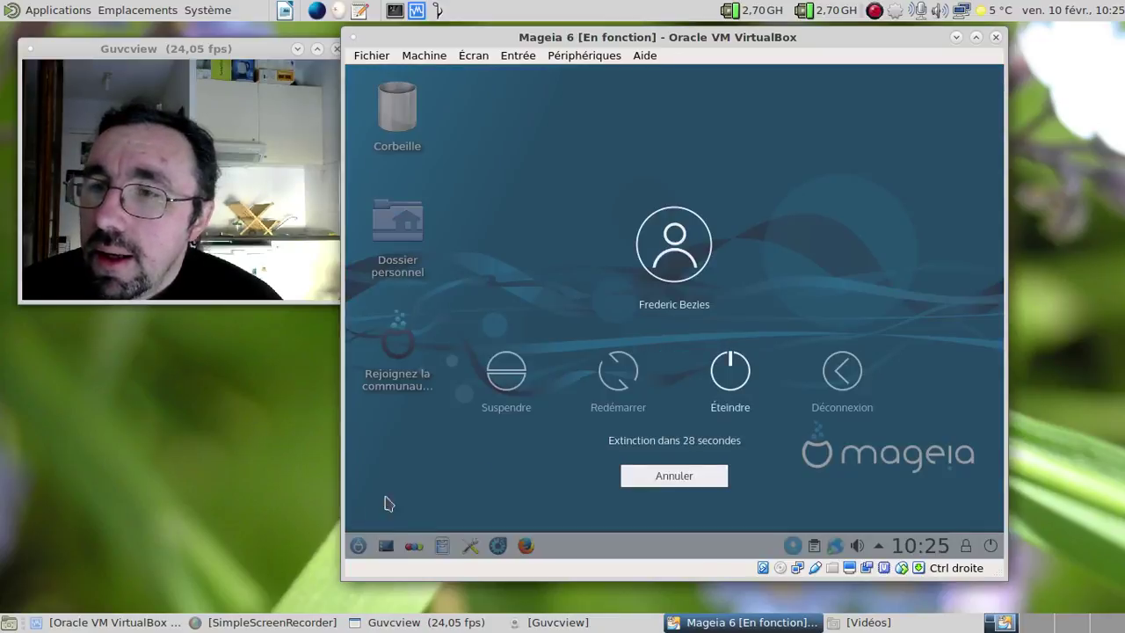
pyautogui.click(615, 393)
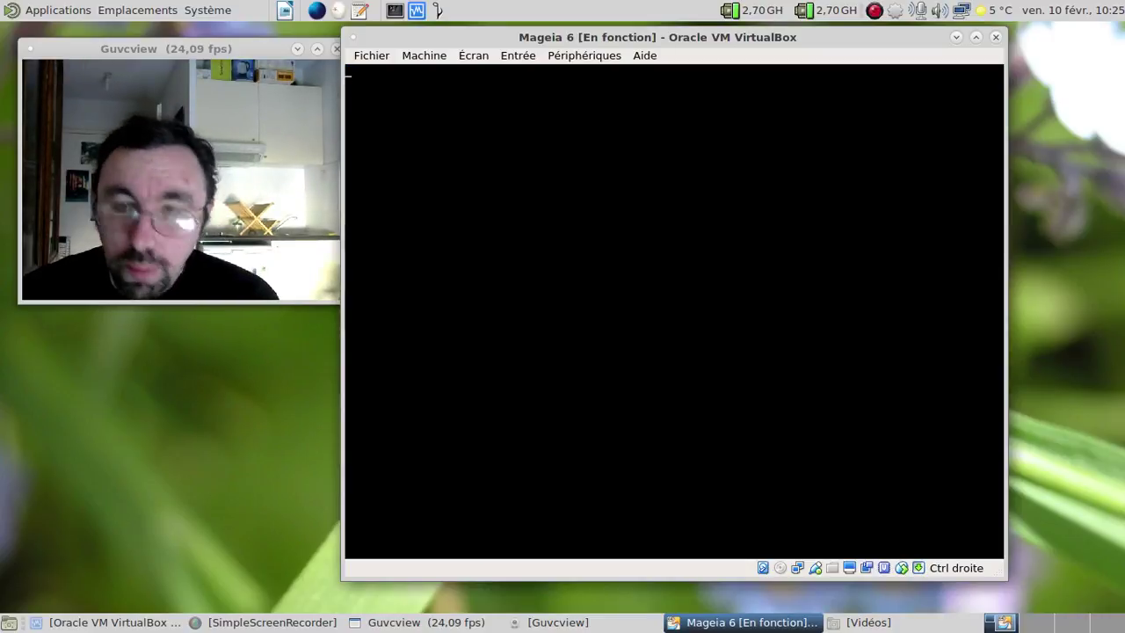
# Step: Put the VirtualBox window back in full screen while the guest boots
pyautogui.press('Control_R+f')
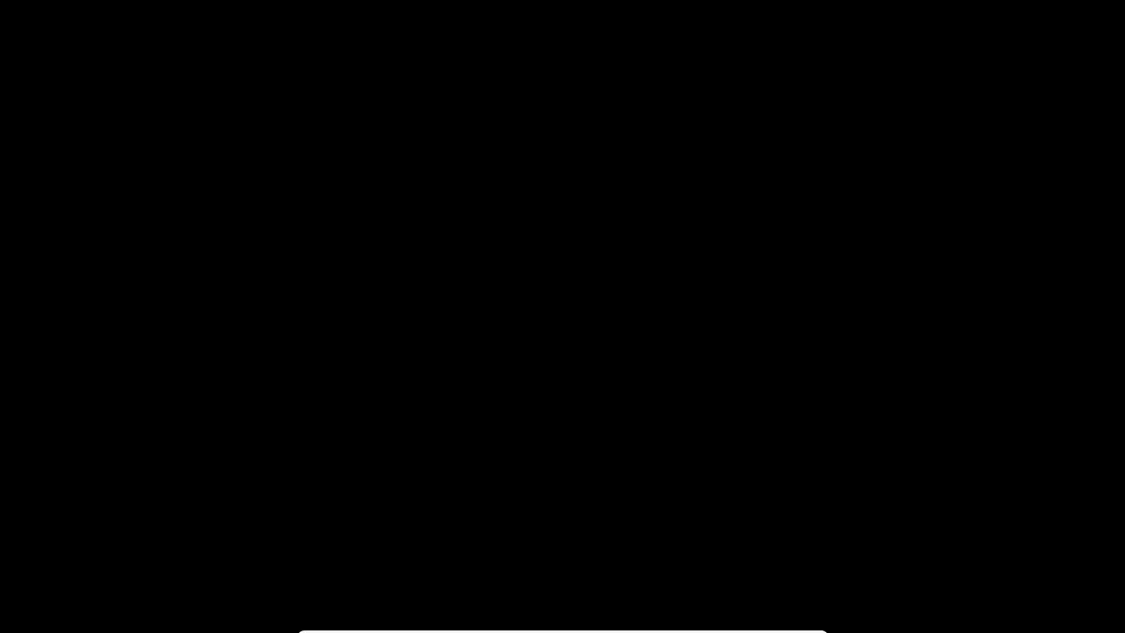
# Step: Log into the Plasma session with the user password, retyping it after a typo
pyautogui.write('********')
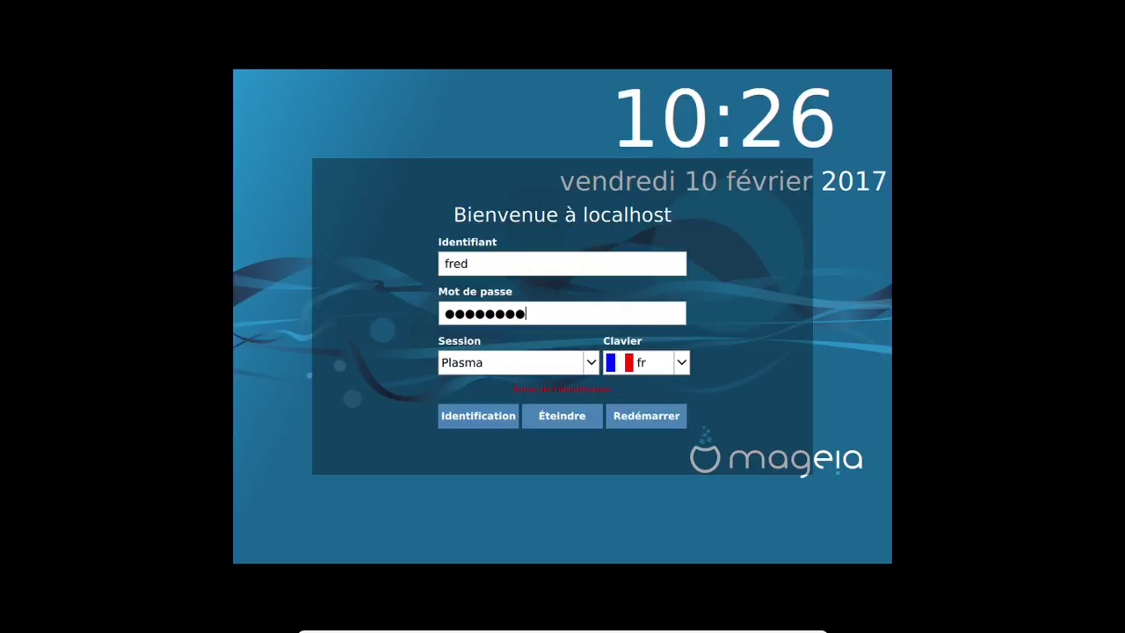
pyautogui.hotkey('ctrl', 'a')
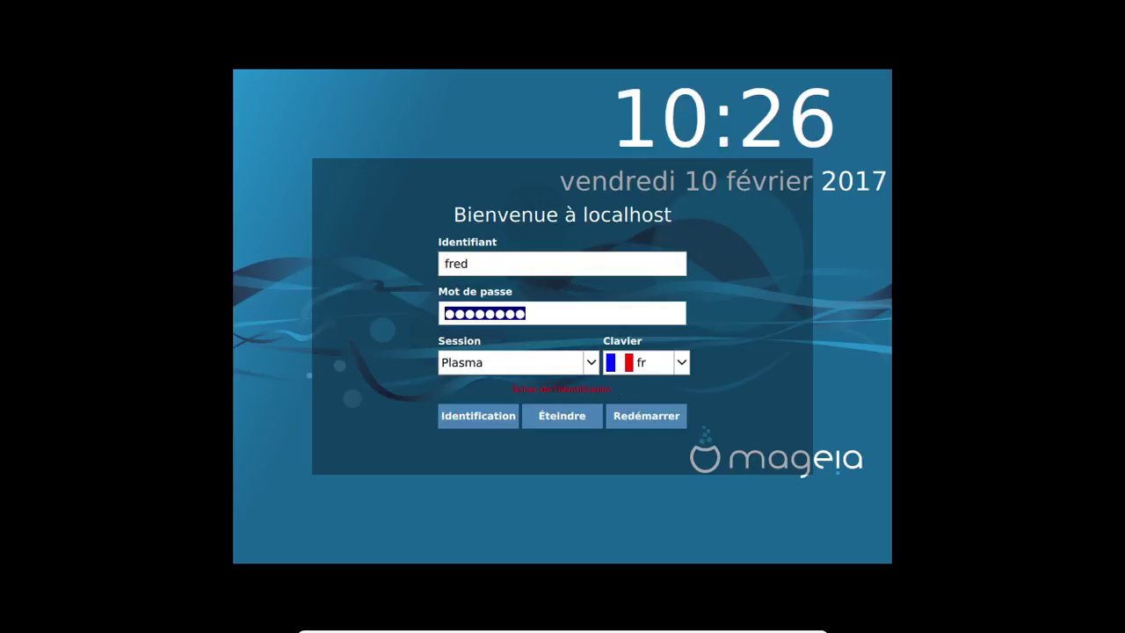
pyautogui.write('********')
pyautogui.press('Return')
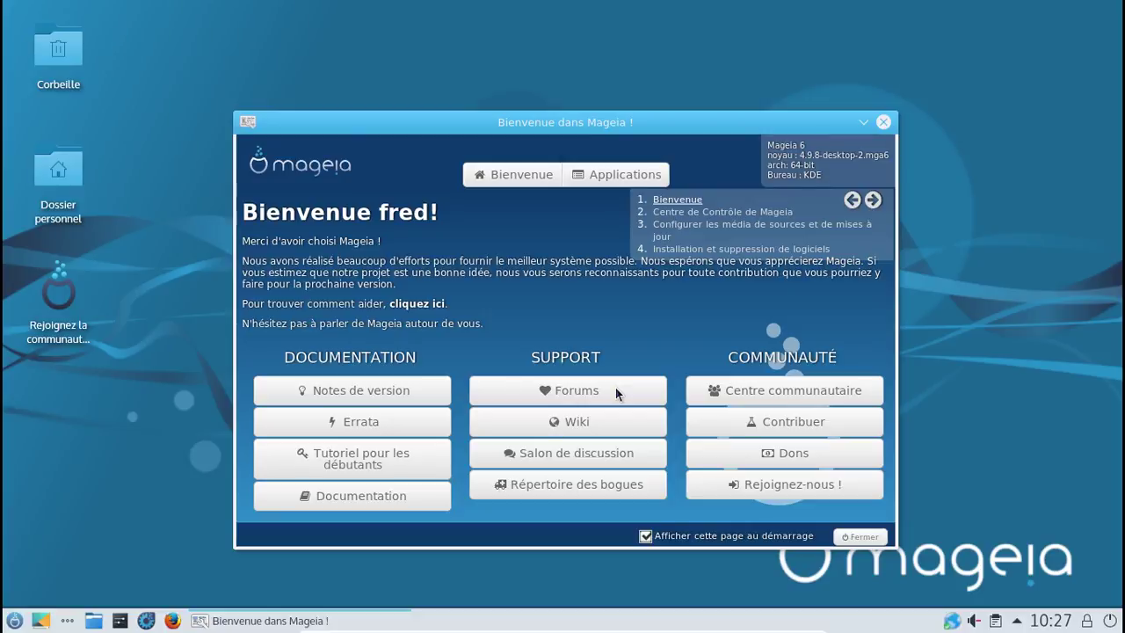
# Step: Close the welcome window, launch Centre de Contrôle de Mageia from the launcher, and authenticate as root
pyautogui.click(860, 537)
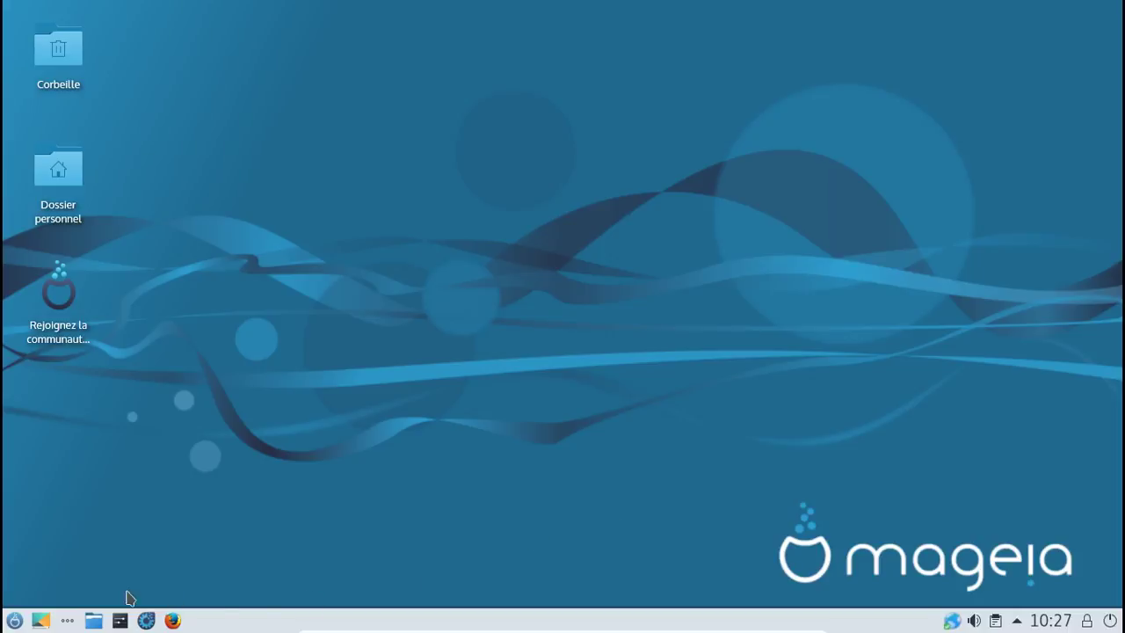
pyautogui.click(18, 620)
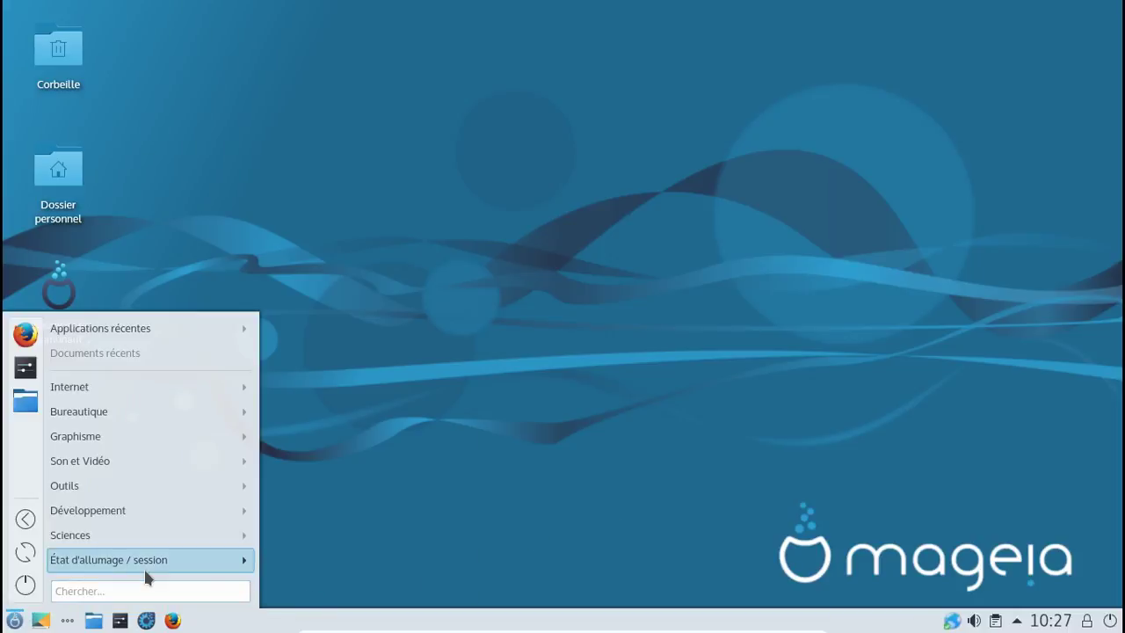
pyautogui.moveTo(147, 576)
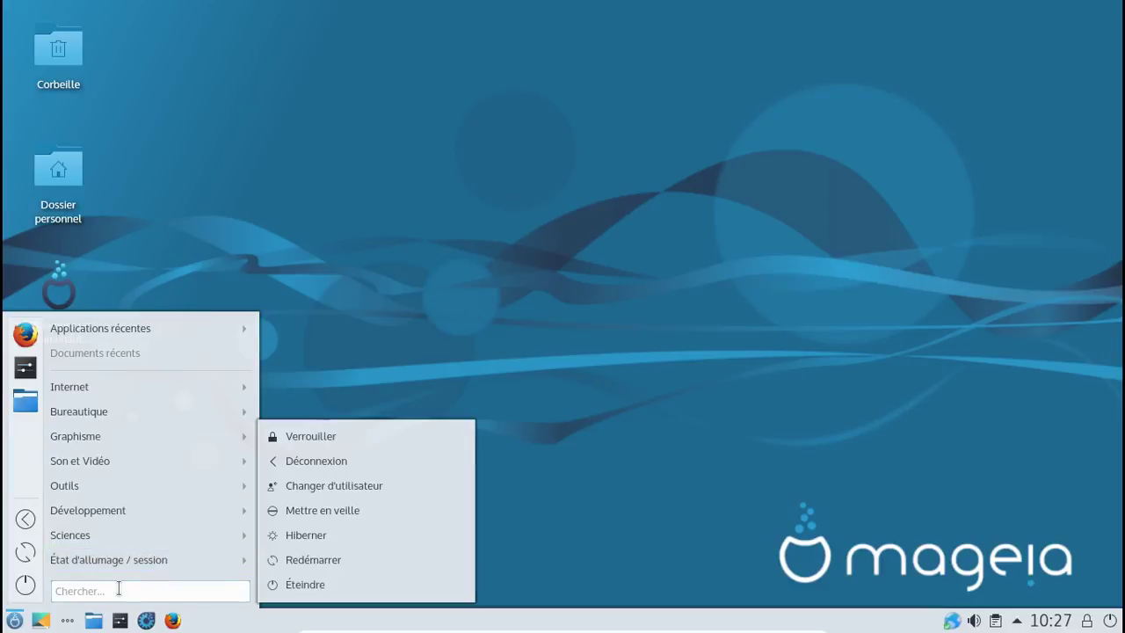
pyautogui.click(119, 591)
pyautogui.write('info')
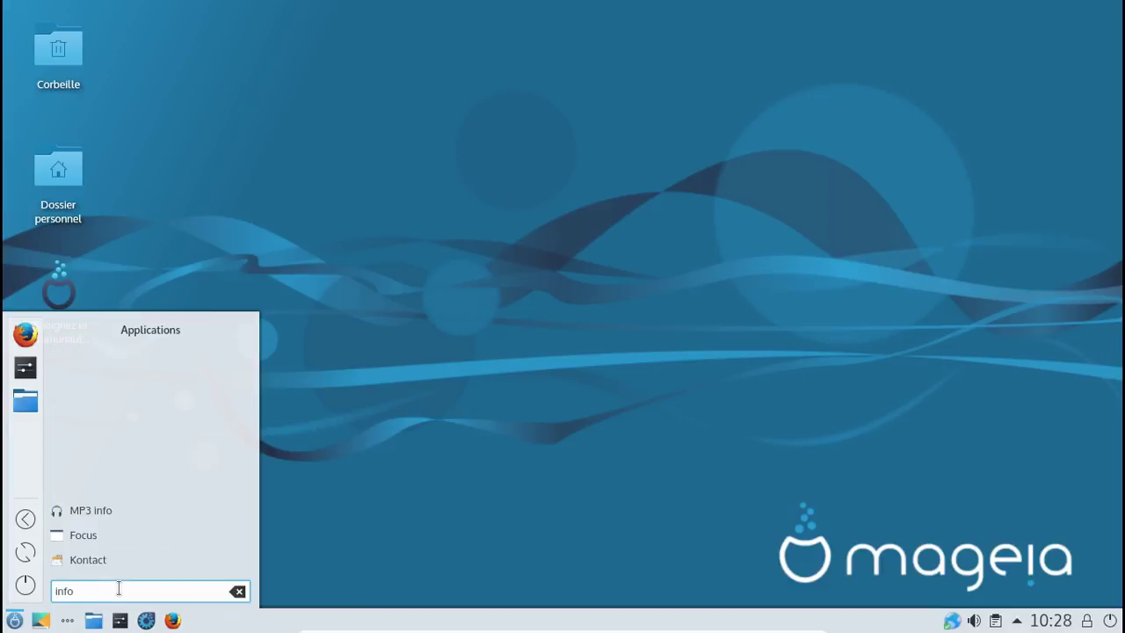
pyautogui.press('BackSpace')
pyautogui.press('BackSpace')
pyautogui.press('BackSpace')
pyautogui.press('BackSpace')
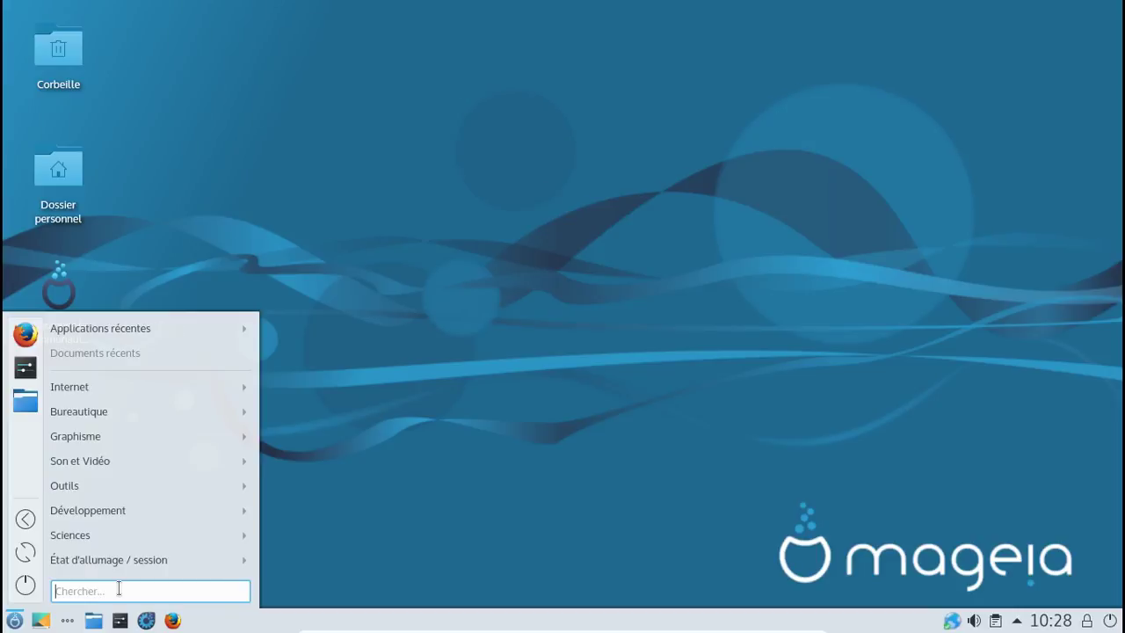
pyautogui.write('moni')
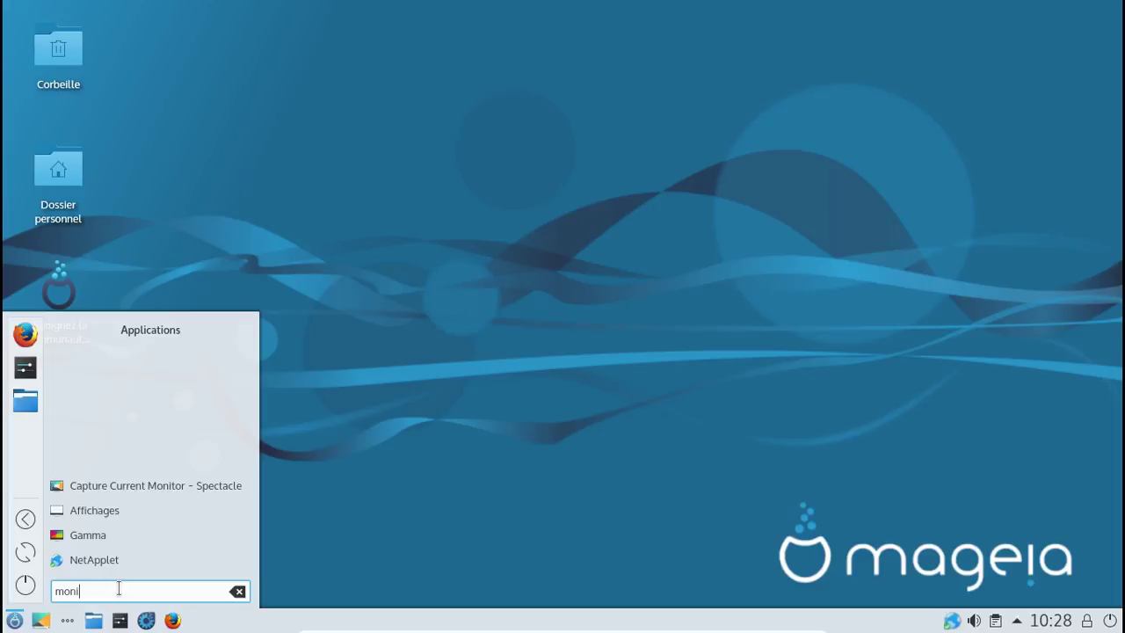
pyautogui.press('BackSpace')
pyautogui.press('BackSpace')
pyautogui.press('BackSpace')
pyautogui.press('BackSpace')
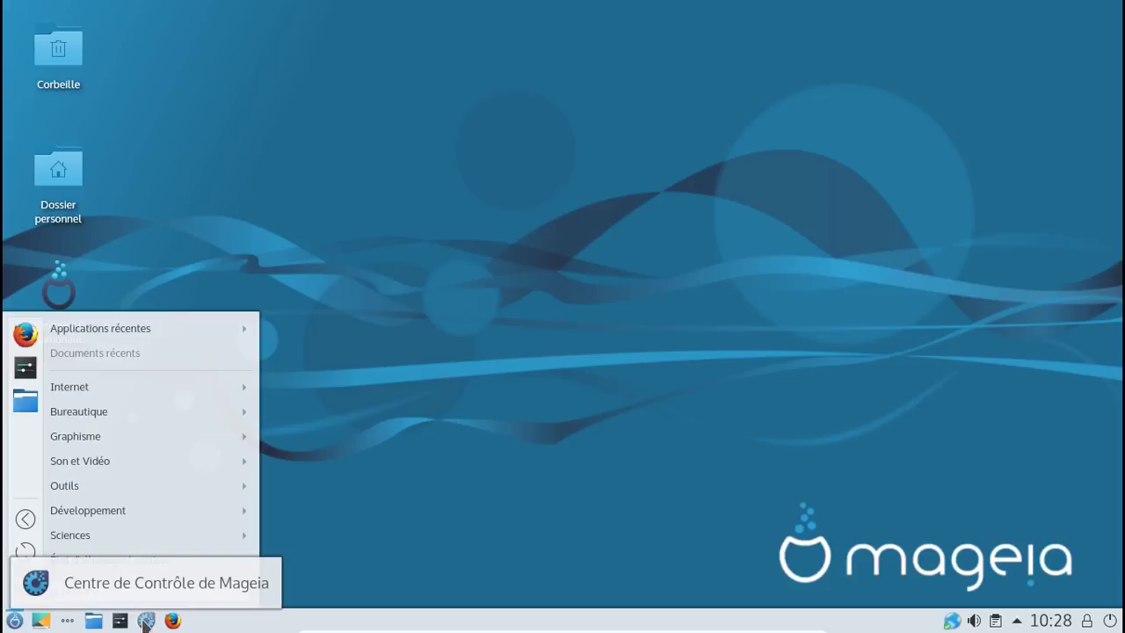
pyautogui.click(146, 620)
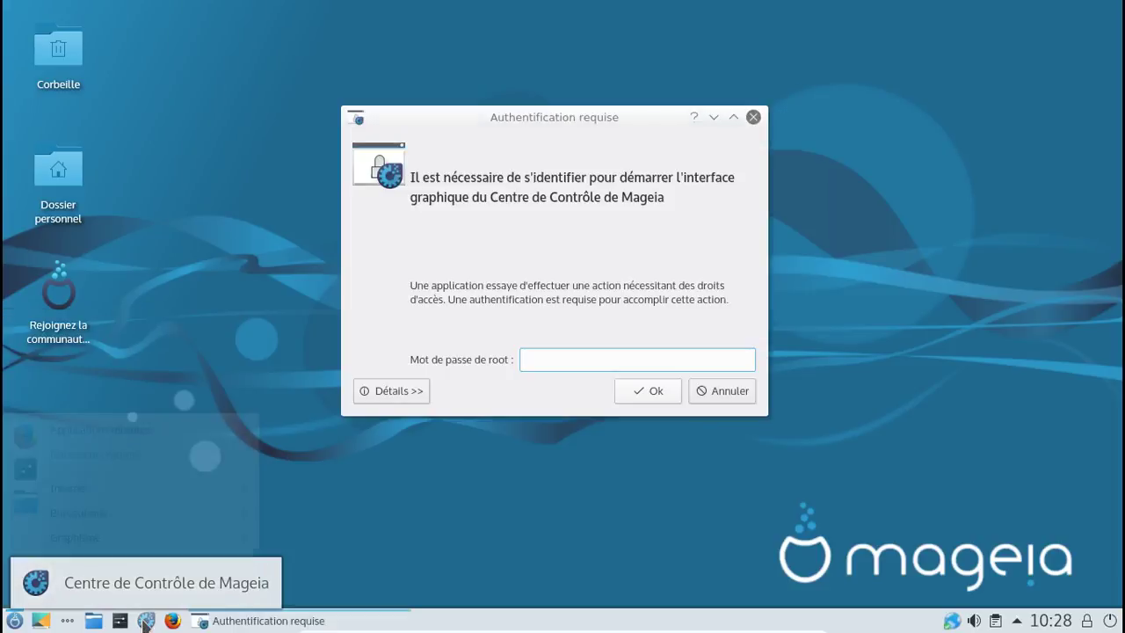
pyautogui.write('*********')
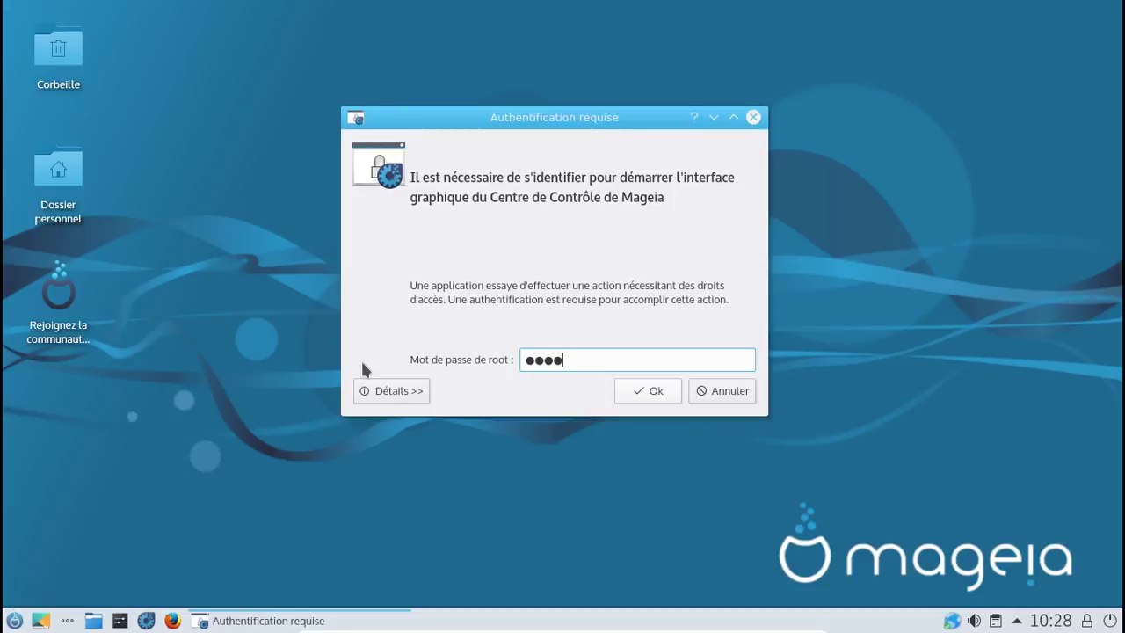
pyautogui.press('Return')
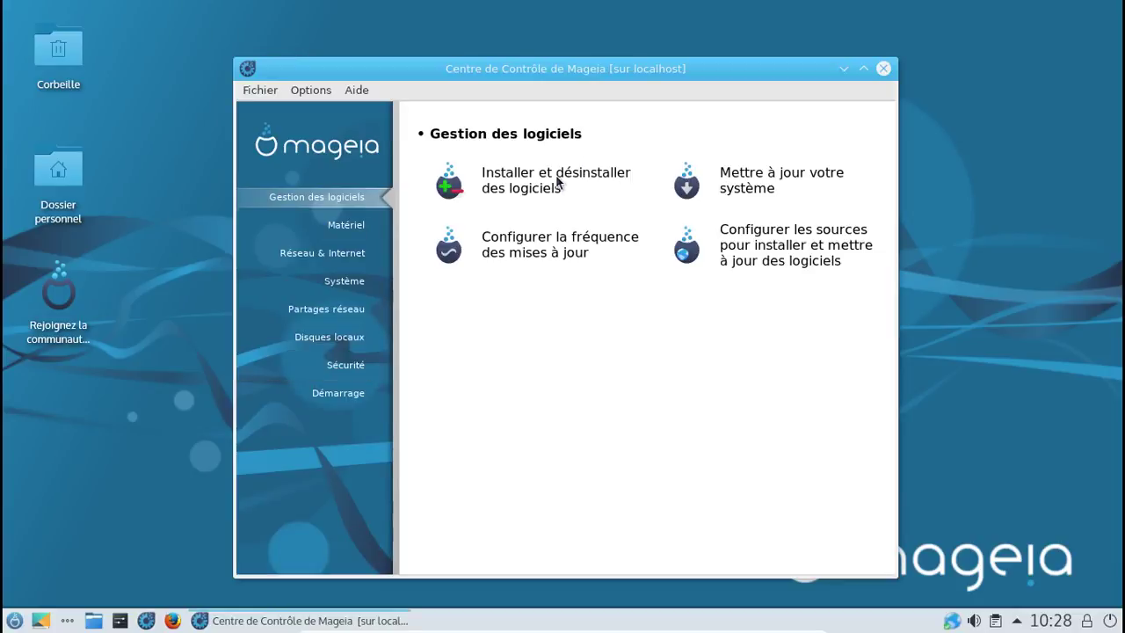
# Step: Open Installer et désinstaller des logiciels to load the Gestionnaire de logiciels
pyautogui.click(557, 179)
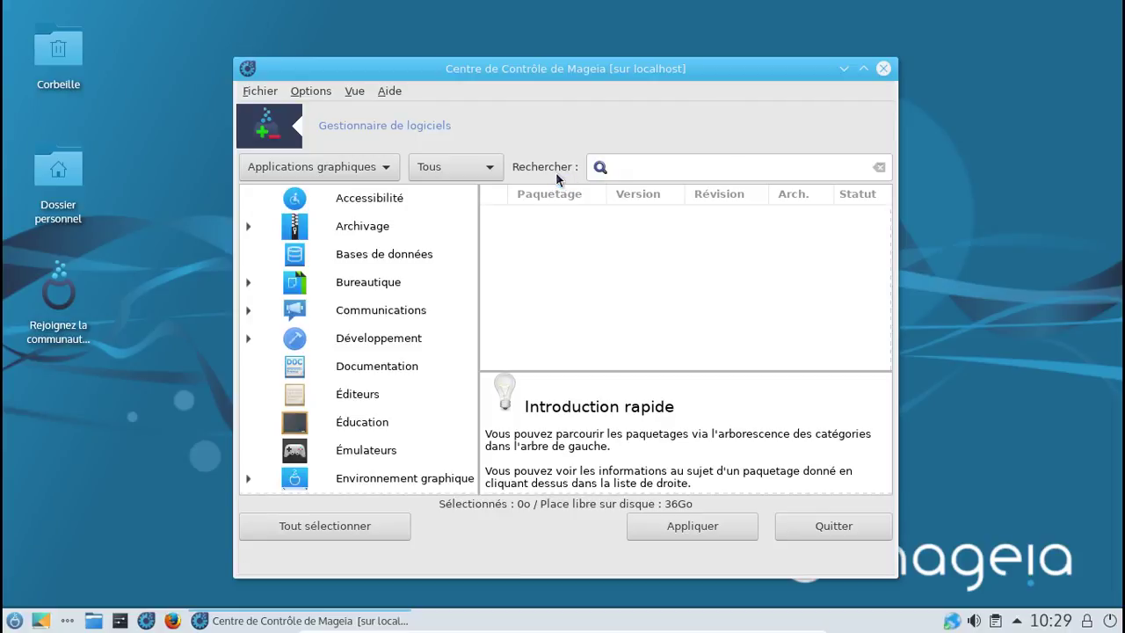
# Step: Search for filerunner and xmorph and untick each one for removal
pyautogui.click(633, 170)
pyautogui.write('f')
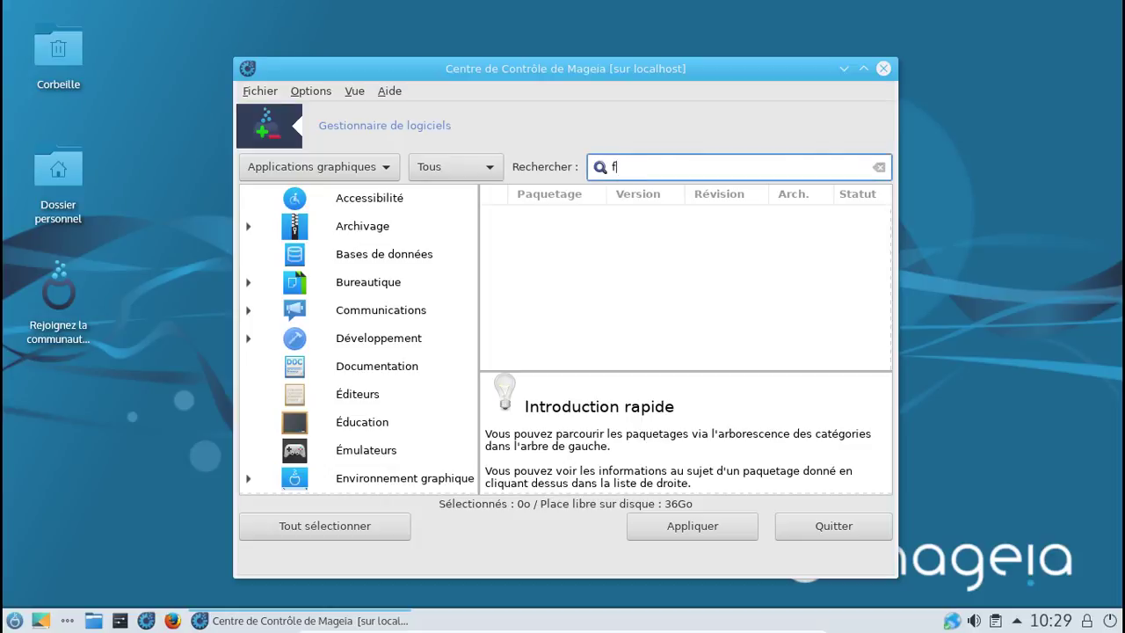
pyautogui.write('ilerunner')
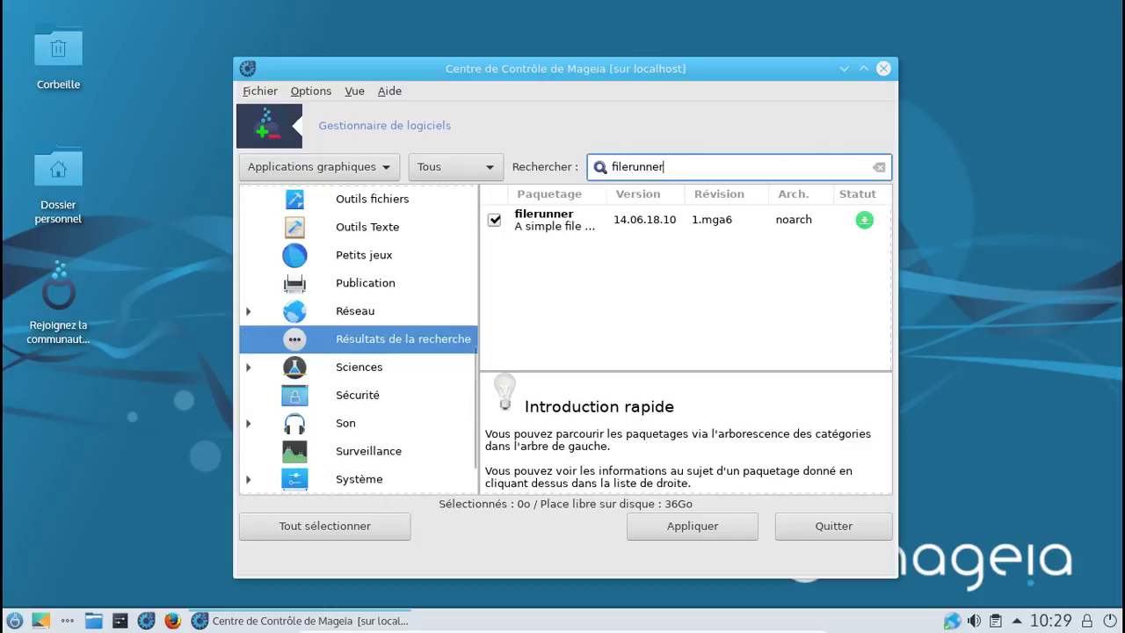
pyautogui.click(492, 221)
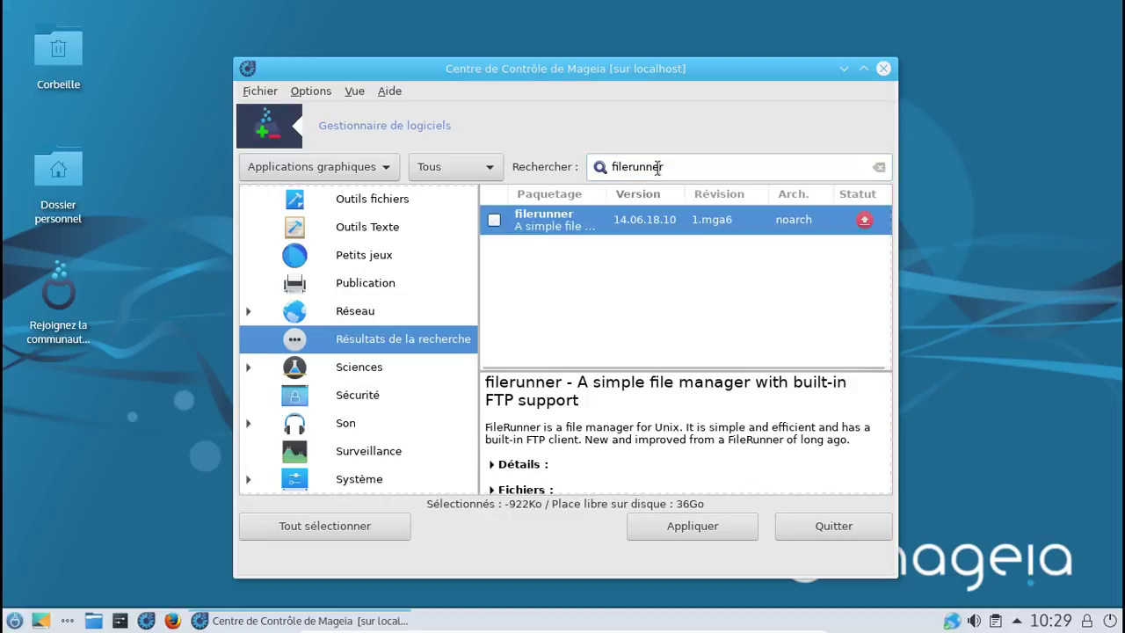
pyautogui.moveTo(672, 167); pyautogui.dragTo(617, 168)
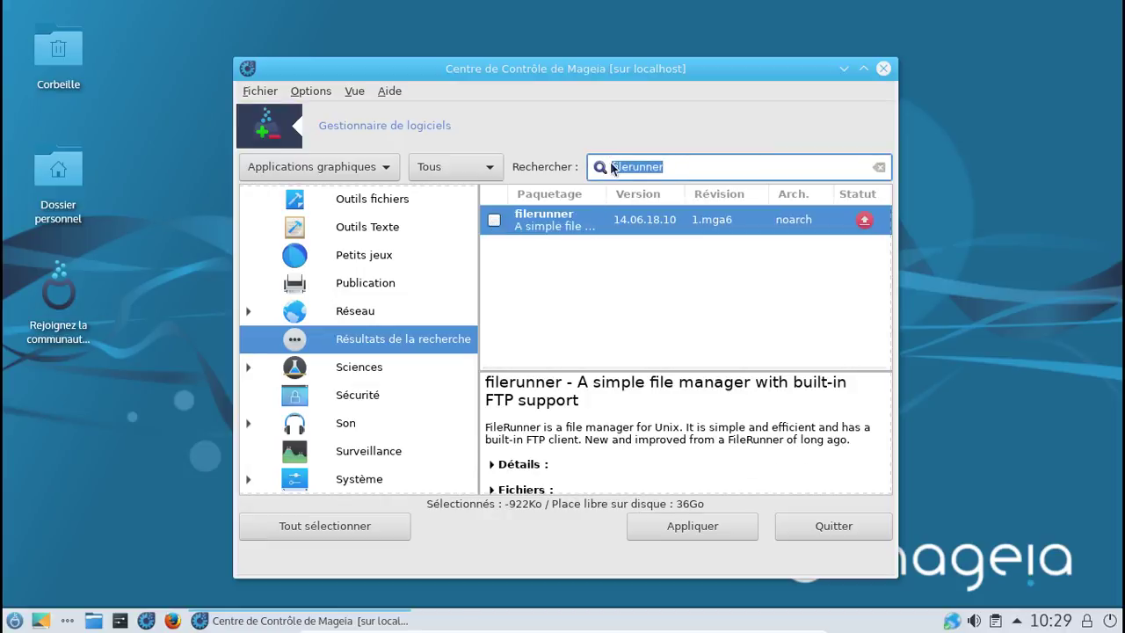
pyautogui.write('xmoto')
pyautogui.press('BackSpace')
pyautogui.press('BackSpace')
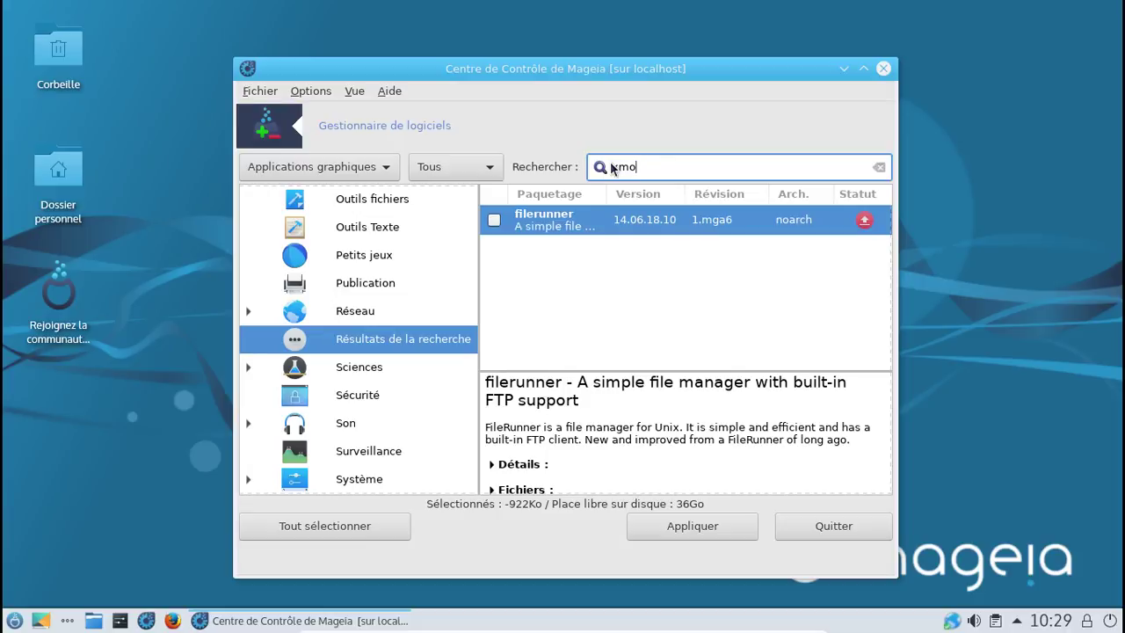
pyautogui.write('rph')
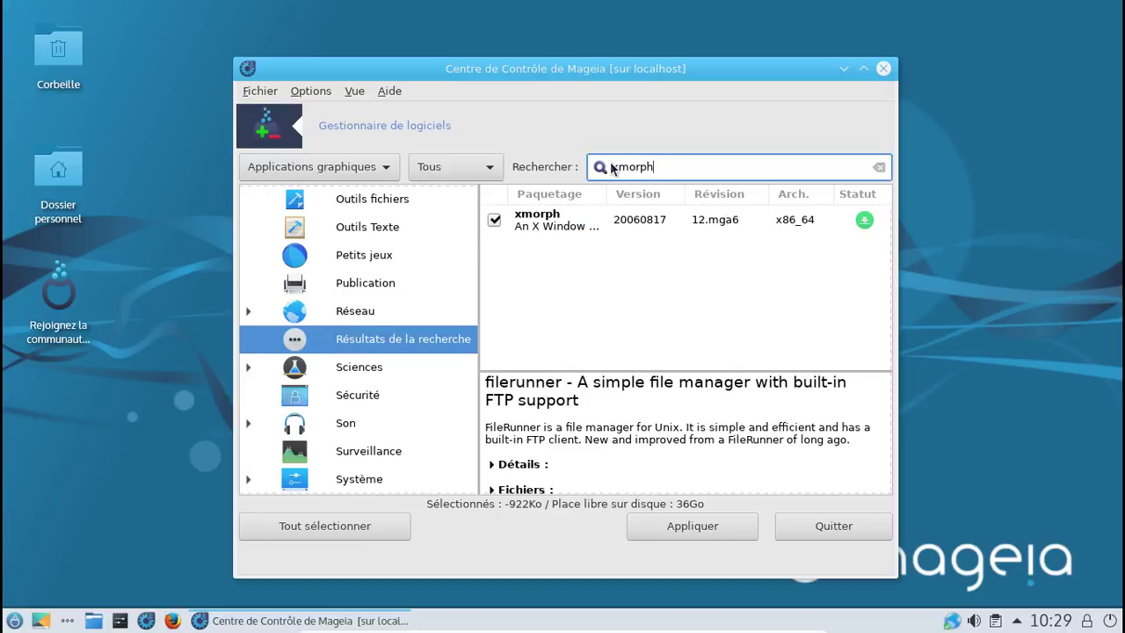
pyautogui.click(494, 220)
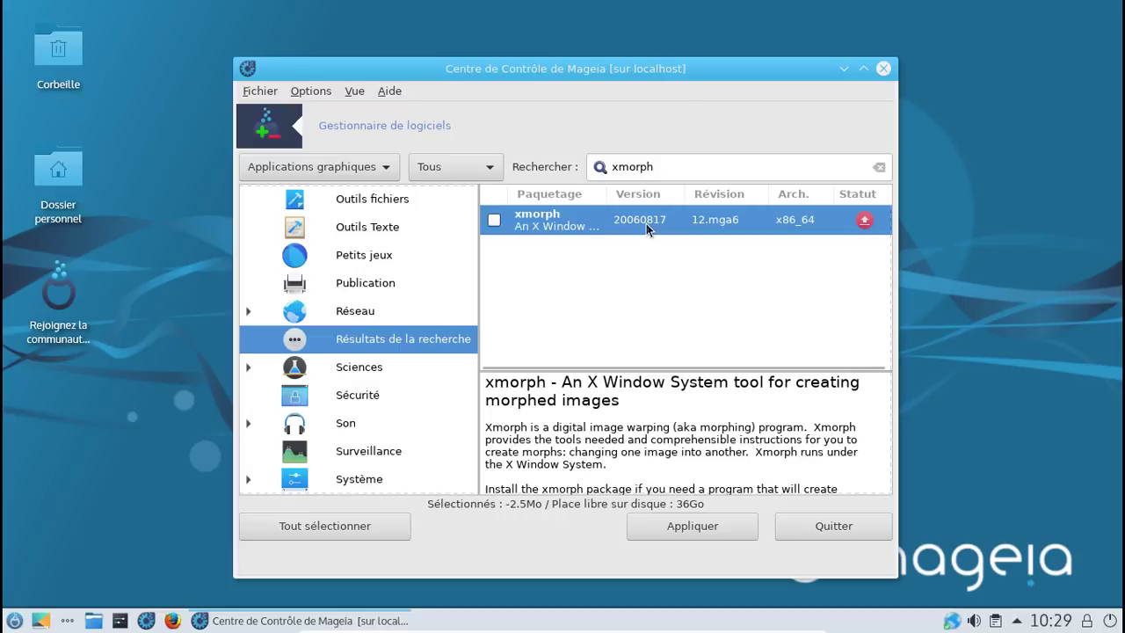
# Step: Untick aterm, eterm and x3270 for removal, then apply the pending removals
pyautogui.moveTo(664, 166); pyautogui.dragTo(615, 167)
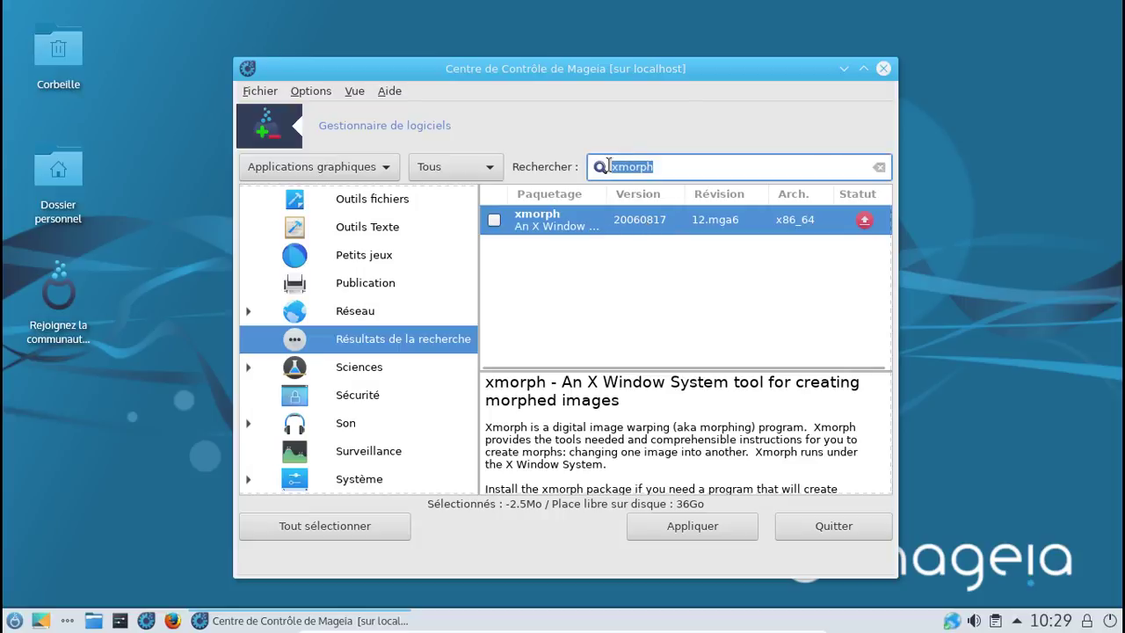
pyautogui.write('a')
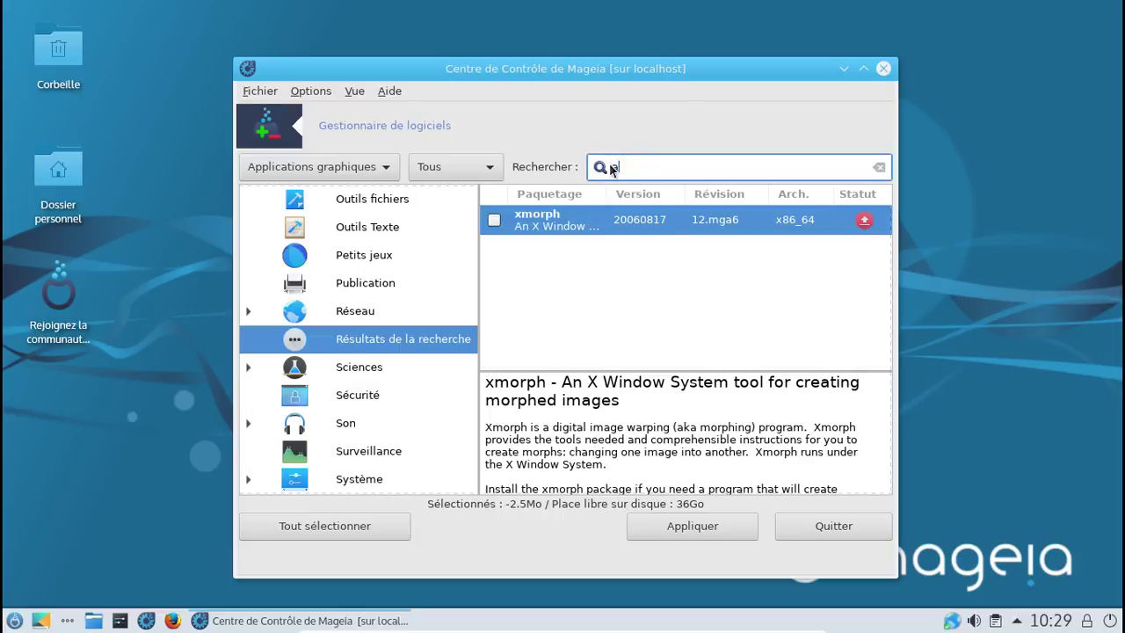
pyautogui.write('term')
pyautogui.press('Return')
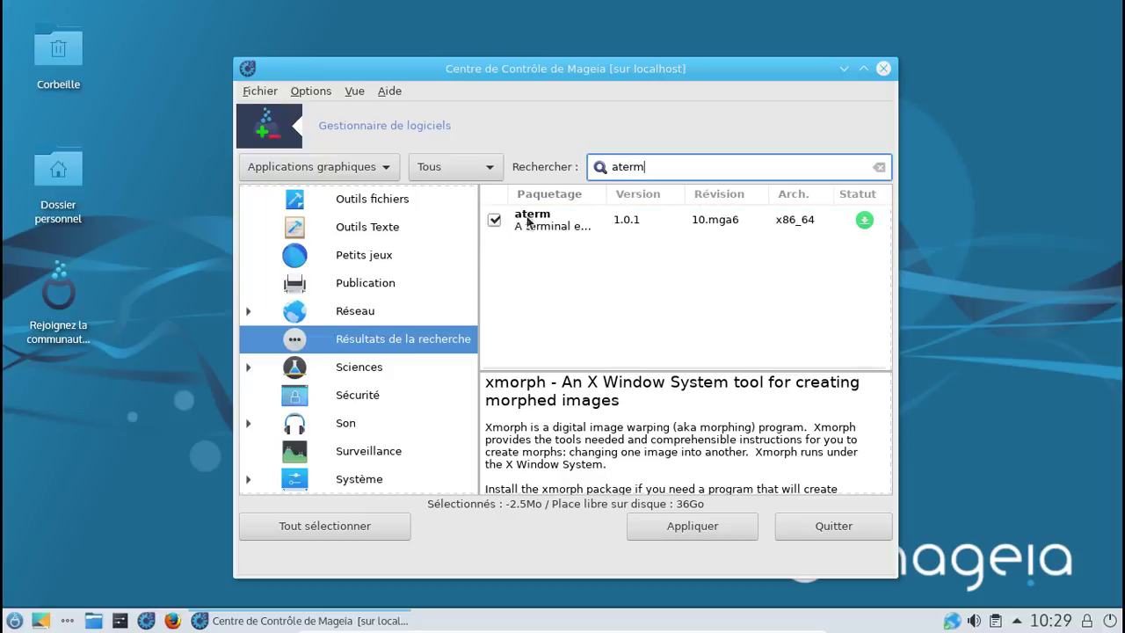
pyautogui.click(494, 221)
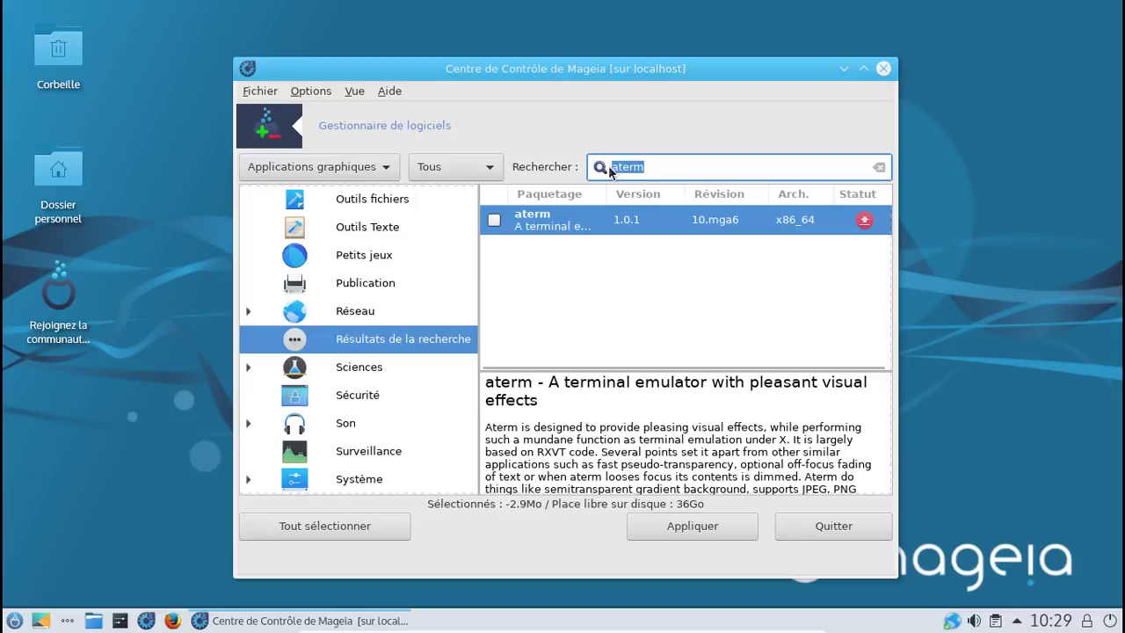
pyautogui.write('aterm')
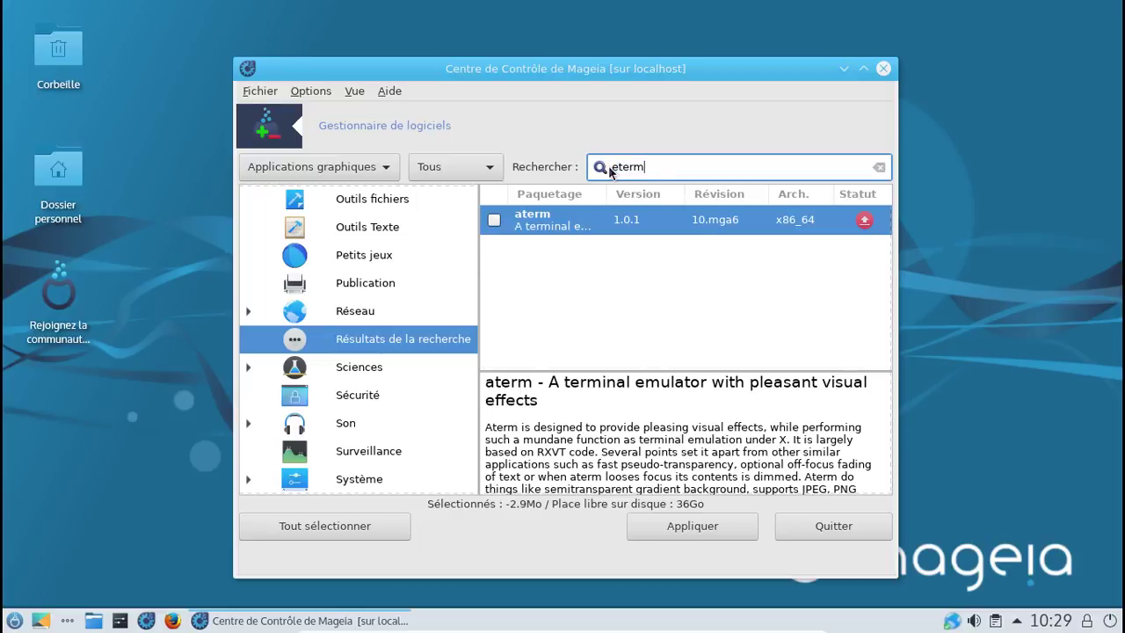
pyautogui.click(613, 167)
pyautogui.press('Delete')
pyautogui.write('e')
pyautogui.click(497, 220)
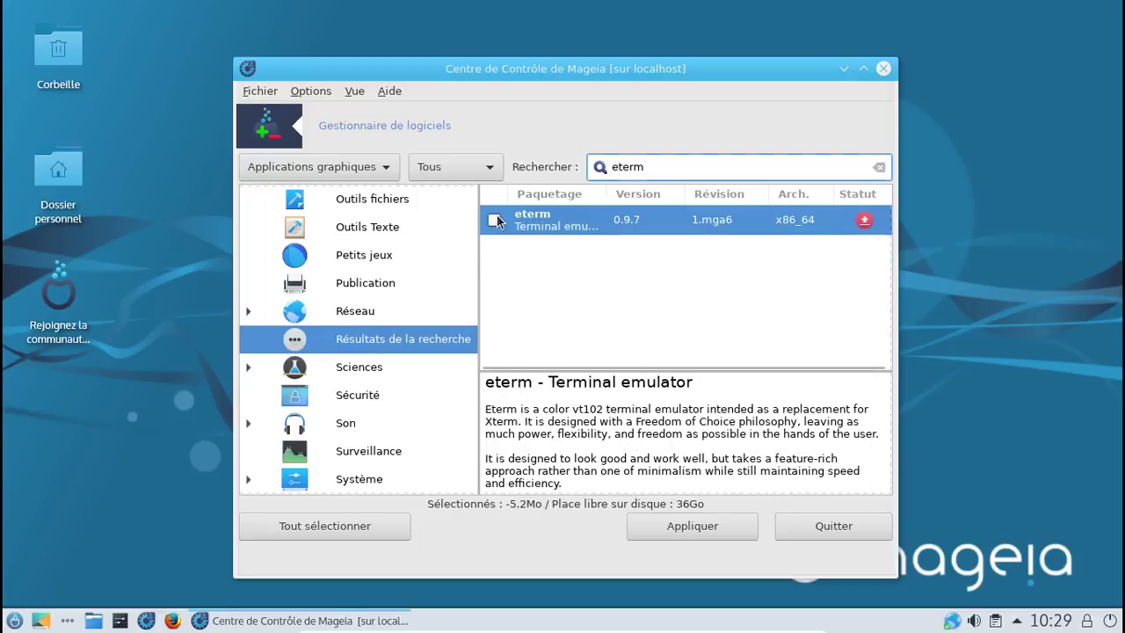
pyautogui.moveTo(649, 167); pyautogui.dragTo(611, 168)
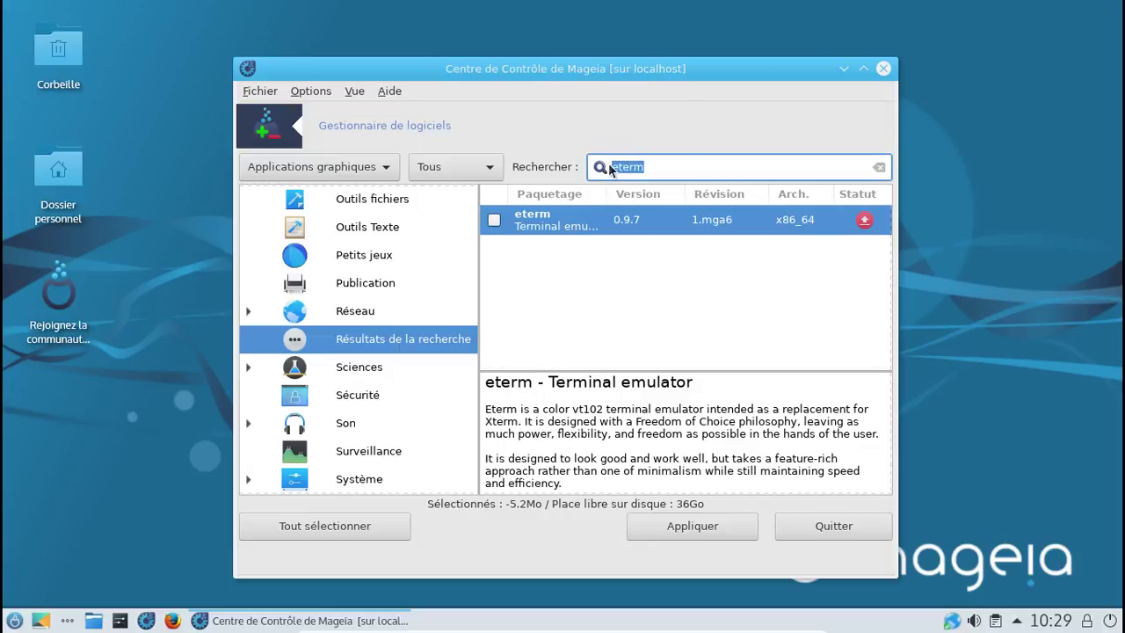
pyautogui.write('x3270')
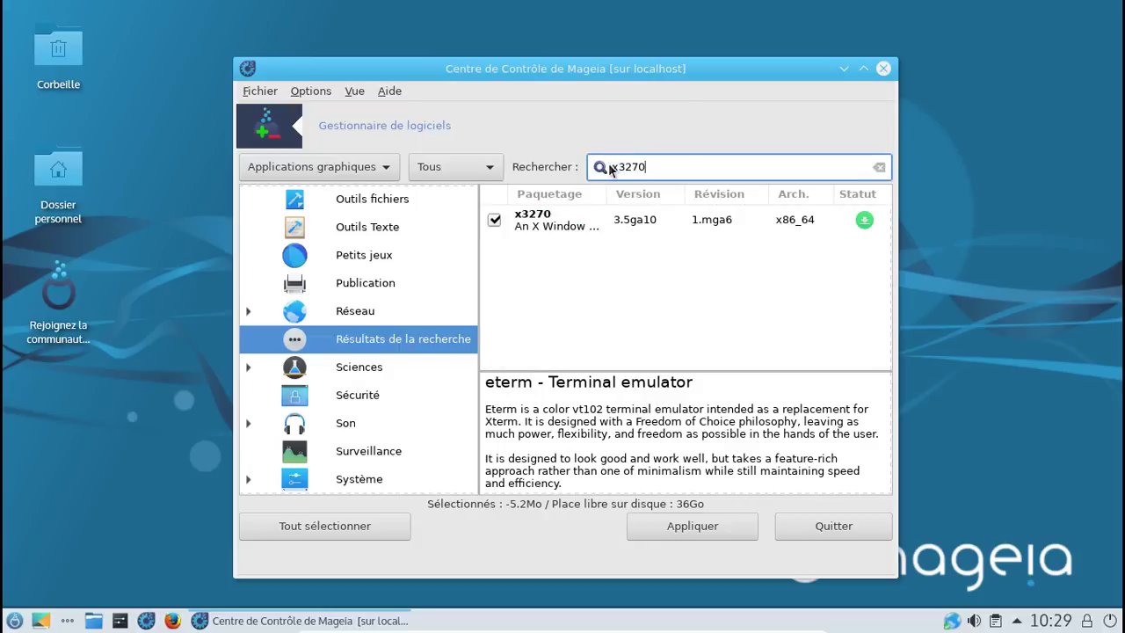
pyautogui.click(493, 220)
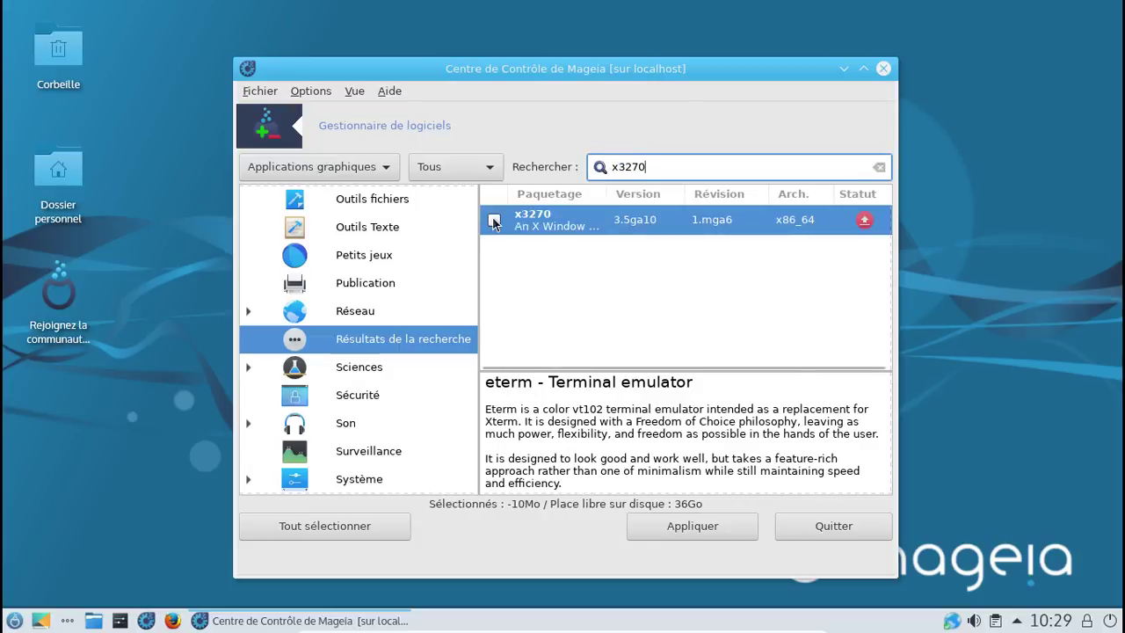
pyautogui.click(712, 526)
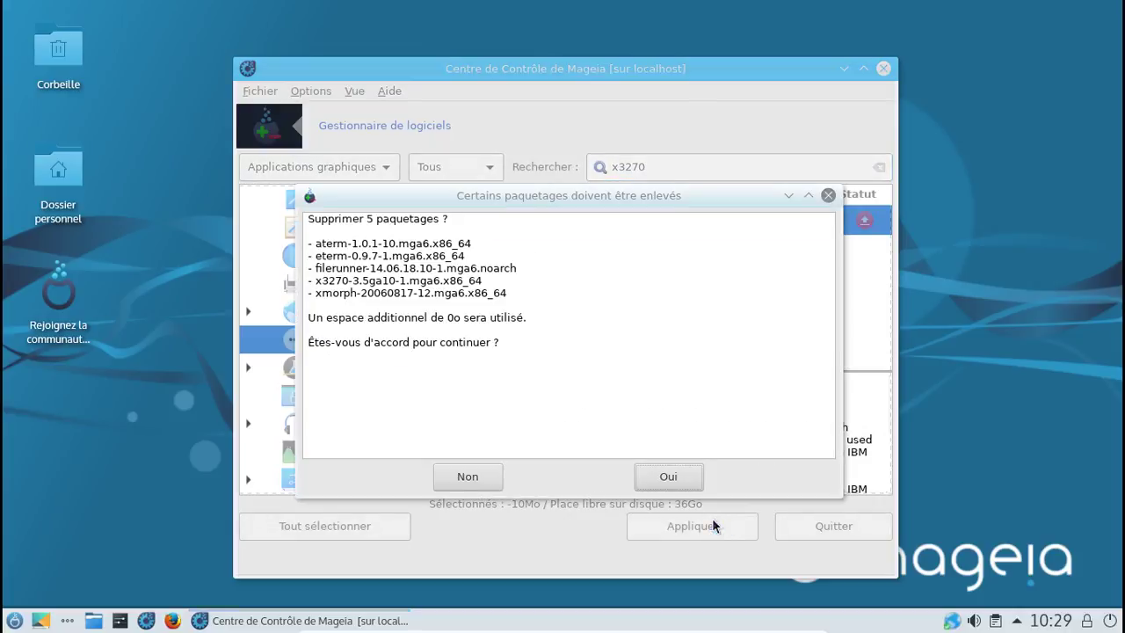
# Step: Confirm removing the 5 packages and dismiss the orphaned-packages notice
pyautogui.click(676, 468)
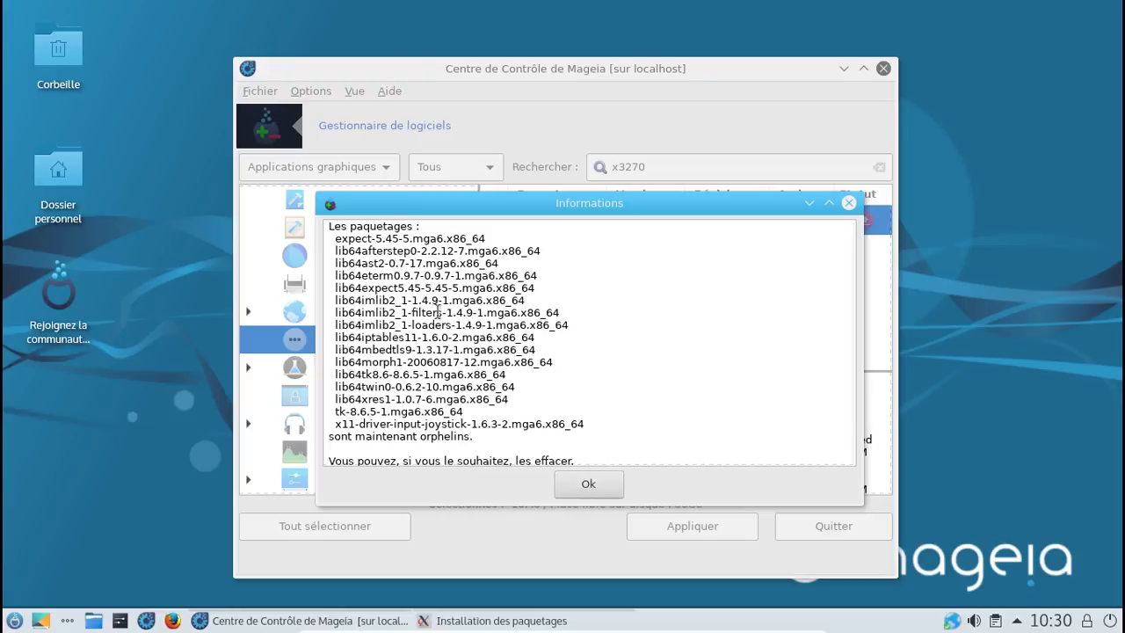
pyautogui.click(574, 485)
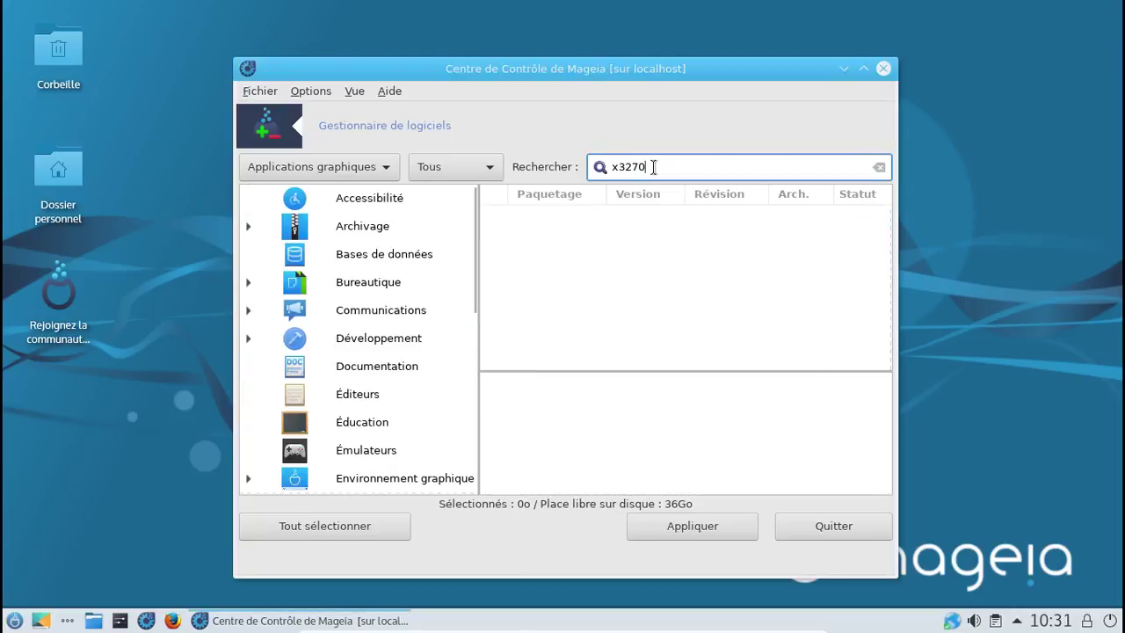
# Step: Replace the x3270 search with 'infocenter', tick kinfocenter x86_64 and apply
pyautogui.press('Return')
pyautogui.press('BackSpace')
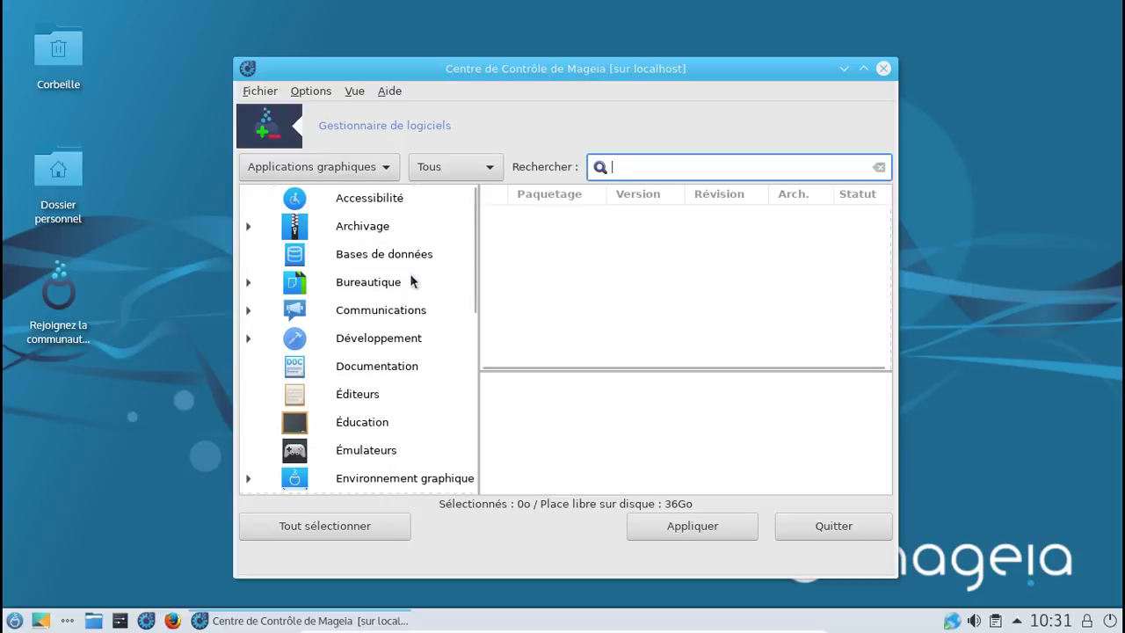
pyautogui.scroll(-3, 412, 280)
pyautogui.scroll(-12, 410, 281)
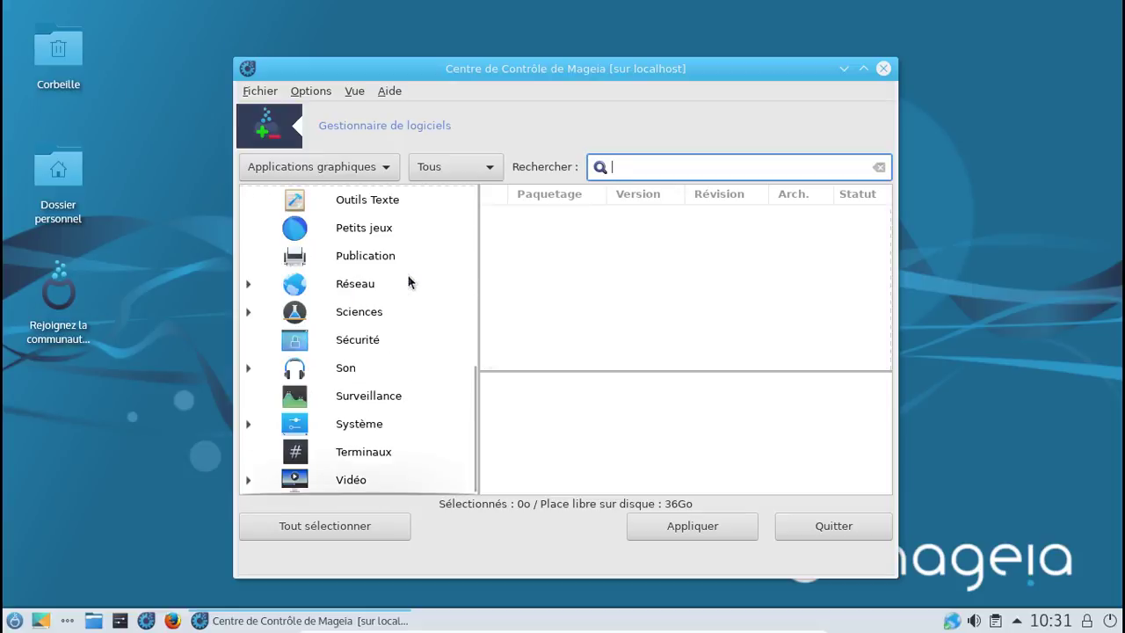
pyautogui.scroll(12, 409, 281)
pyautogui.scroll(3, 410, 282)
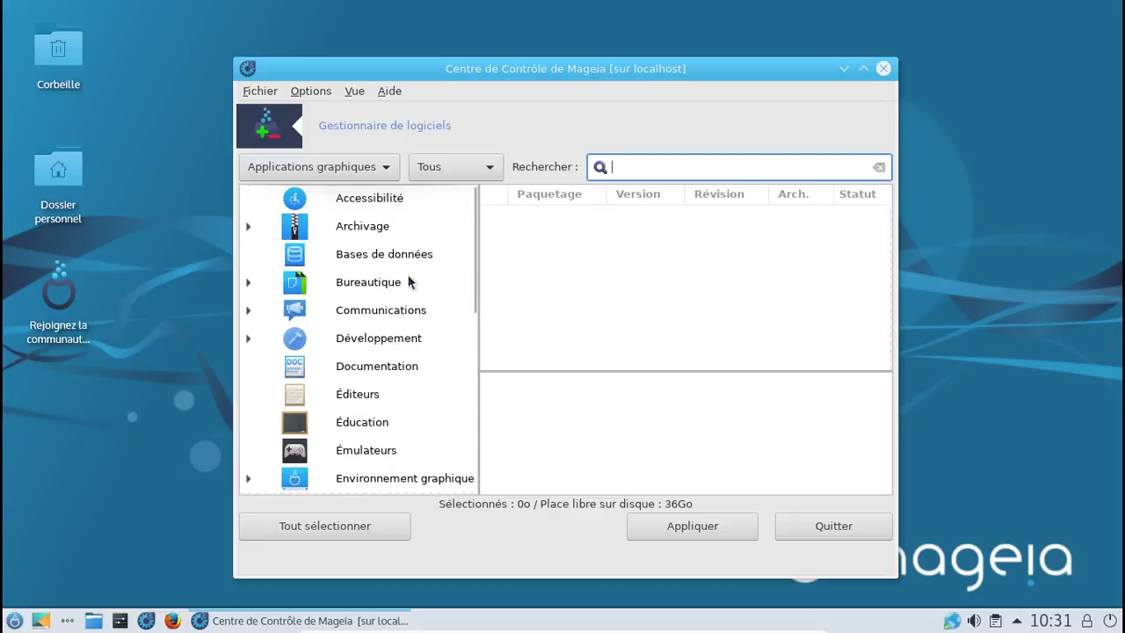
pyautogui.write('infocenter')
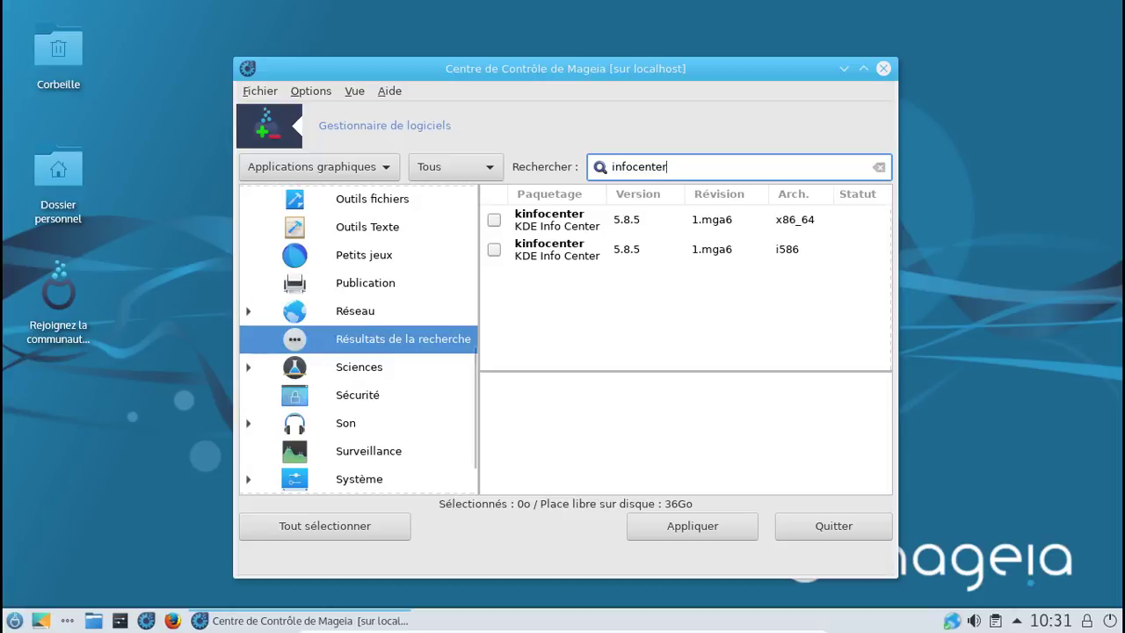
pyautogui.click(493, 221)
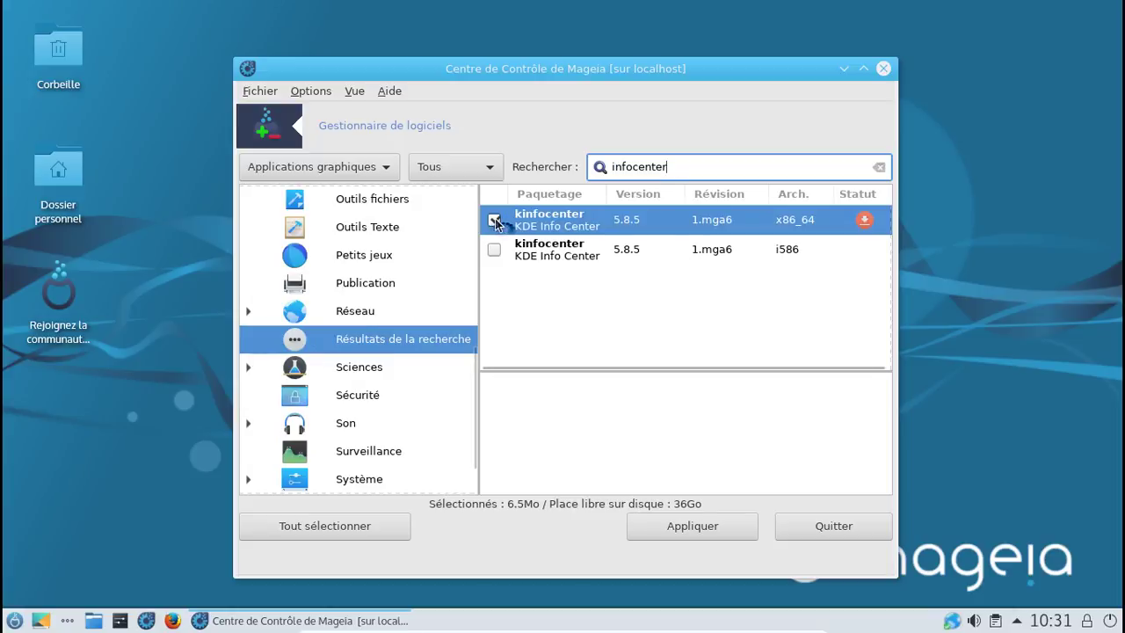
pyautogui.click(739, 529)
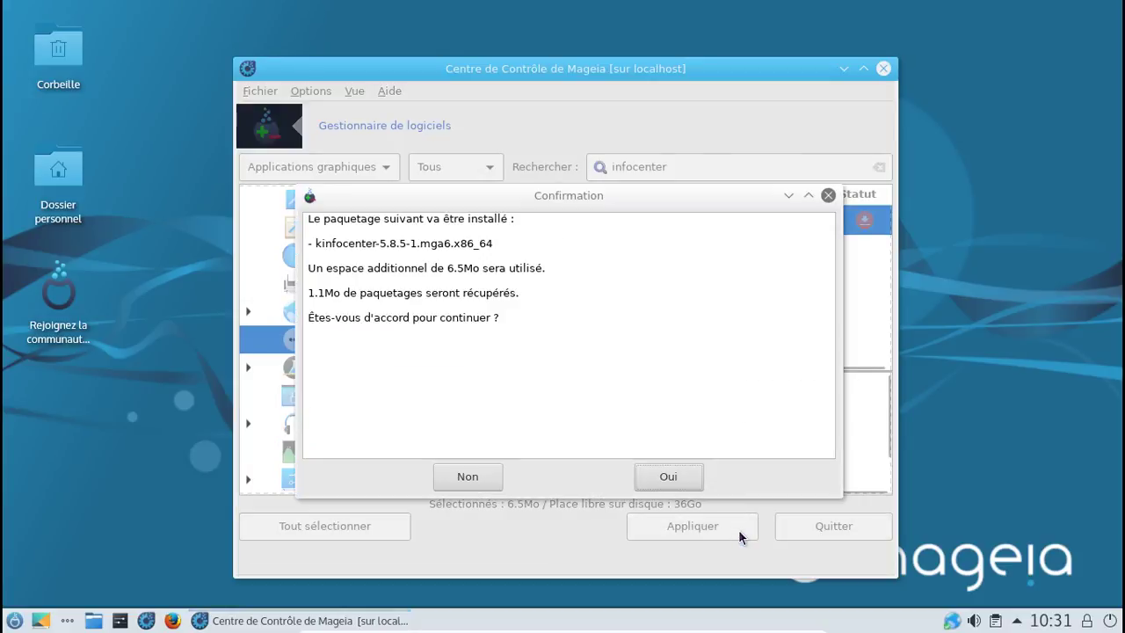
# Step: Confirm the kinfocenter installation and start an application search in the launcher
pyautogui.click(667, 476)
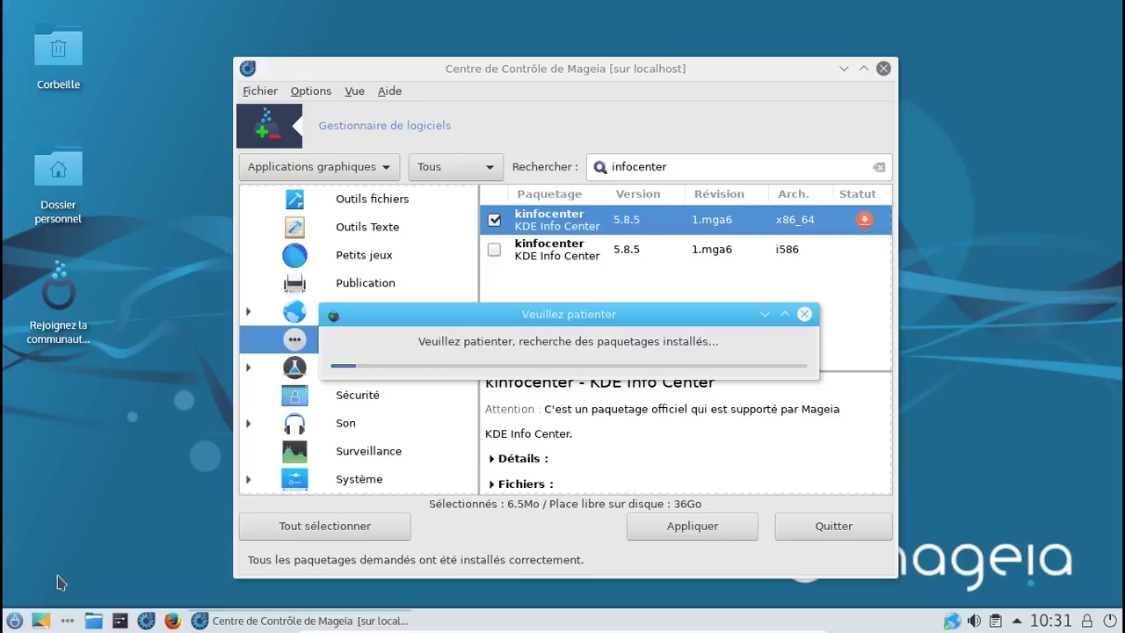
pyautogui.click(15, 620)
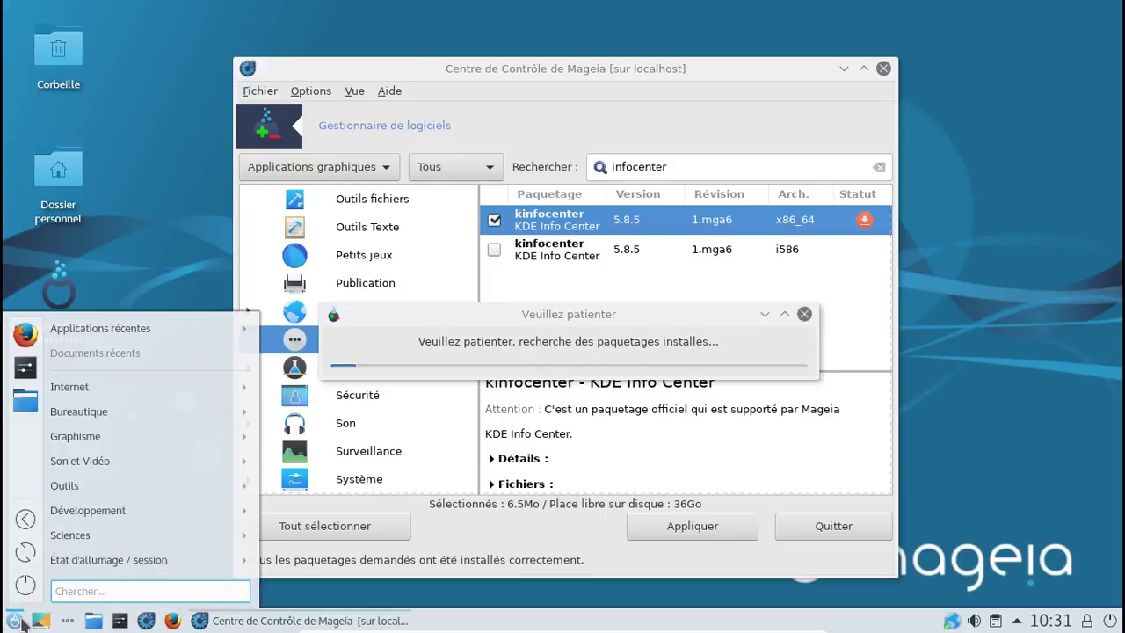
pyautogui.write('infop')
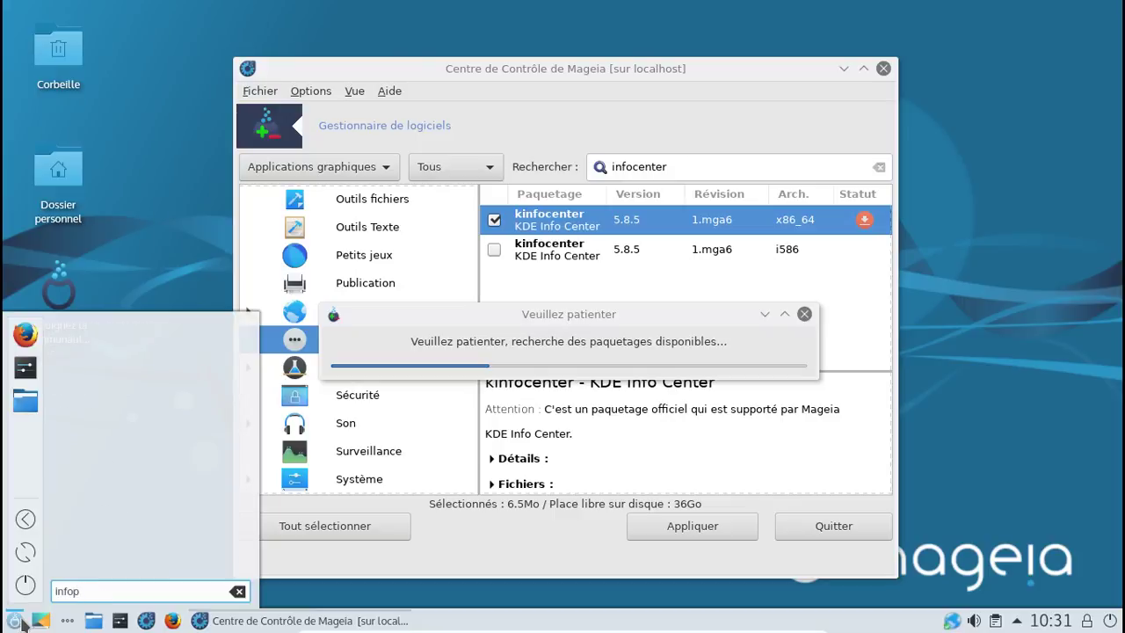
pyautogui.press('BackSpace')
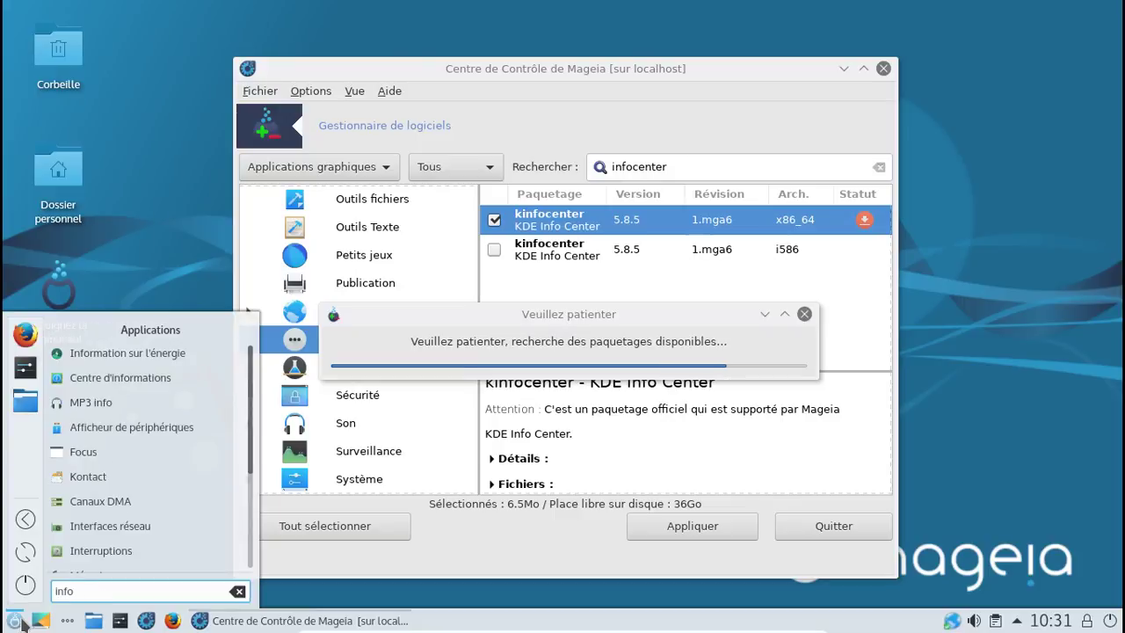
pyautogui.press('BackSpace')
pyautogui.press('BackSpace')
pyautogui.press('BackSpace')
pyautogui.press('BackSpace')
# Step: Search the launcher for 'infon' and start Centre d'informations
pyautogui.moveTo(132, 387)
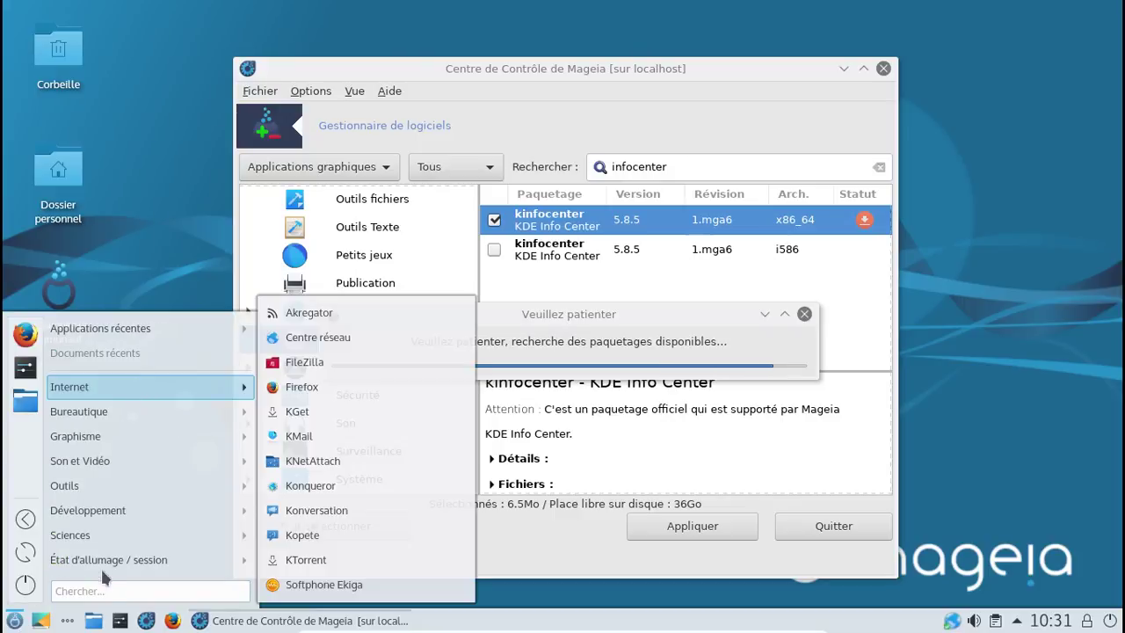
pyautogui.click(101, 590)
pyautogui.write('in')
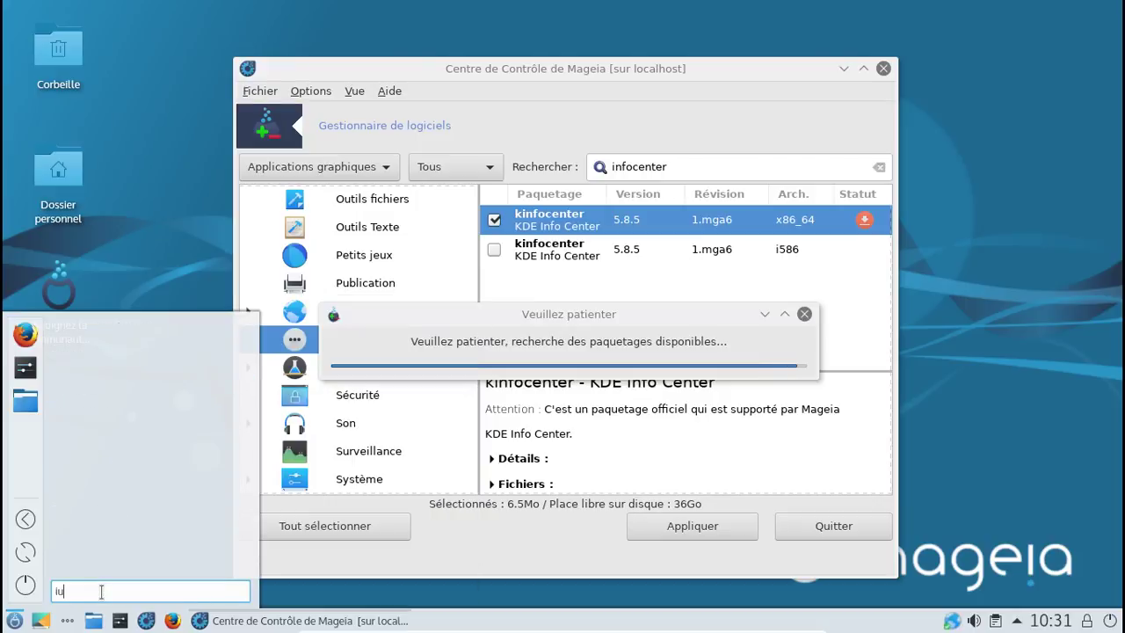
pyautogui.write('f')
pyautogui.press('BackSpace')
pyautogui.press('BackSpace')
pyautogui.press('BackSpace')
pyautogui.write('infon')
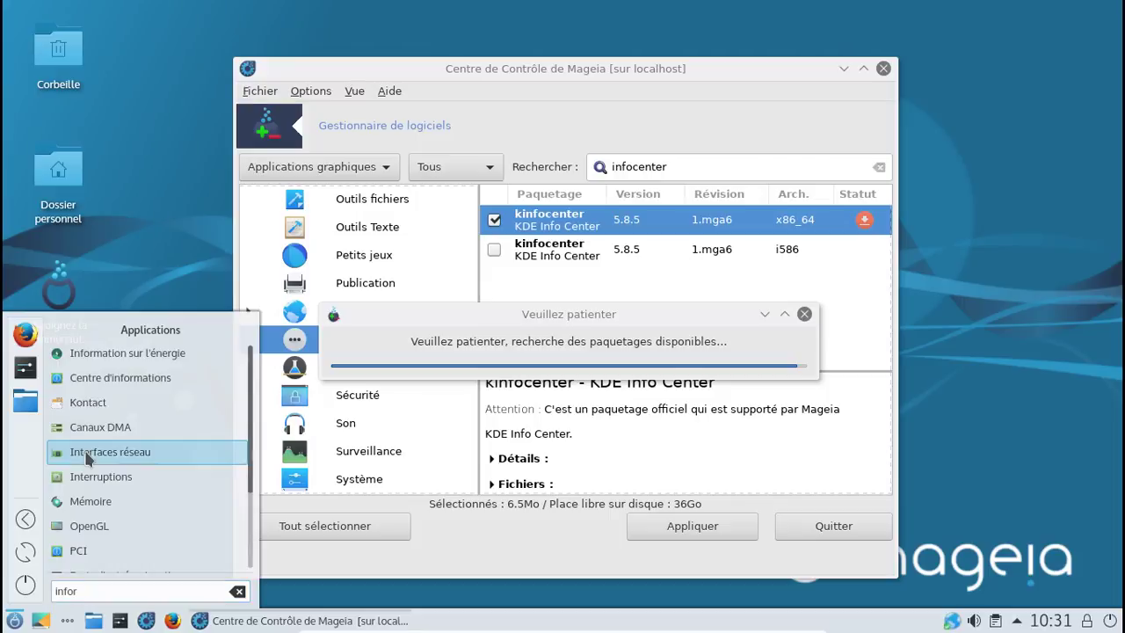
pyautogui.click(100, 378)
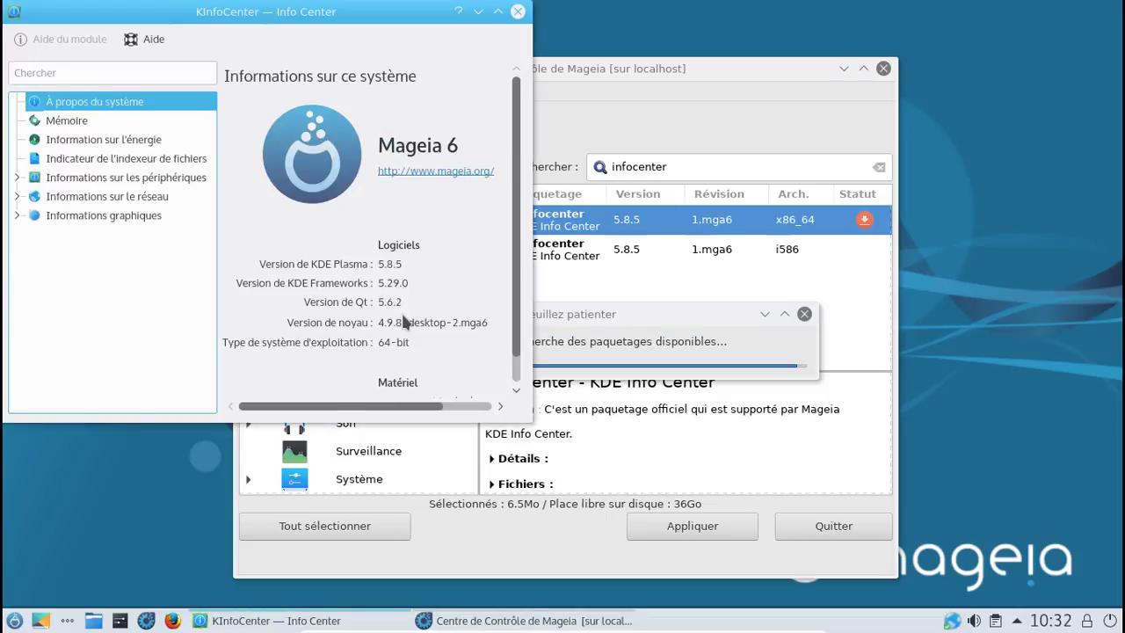
# Step: Enlarge KInfoCenter to read the Mageia 6, Plasma 5.8.5 system details, then close it
pyautogui.moveTo(527, 425); pyautogui.dragTo(775, 503)
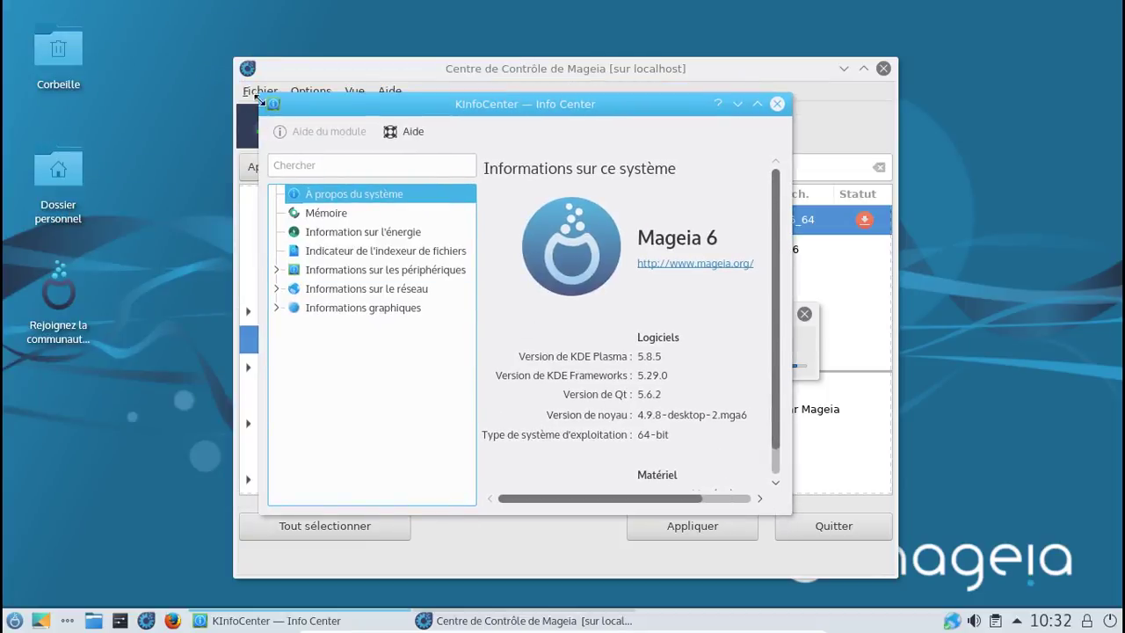
pyautogui.moveTo(260, 95); pyautogui.dragTo(159, 35)
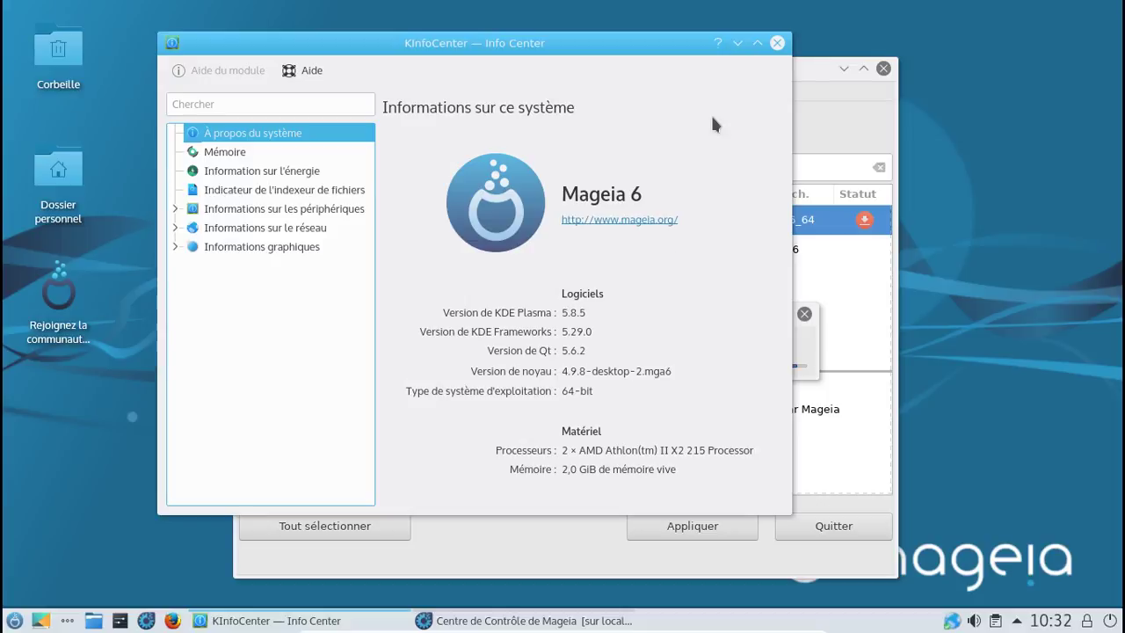
pyautogui.click(778, 44)
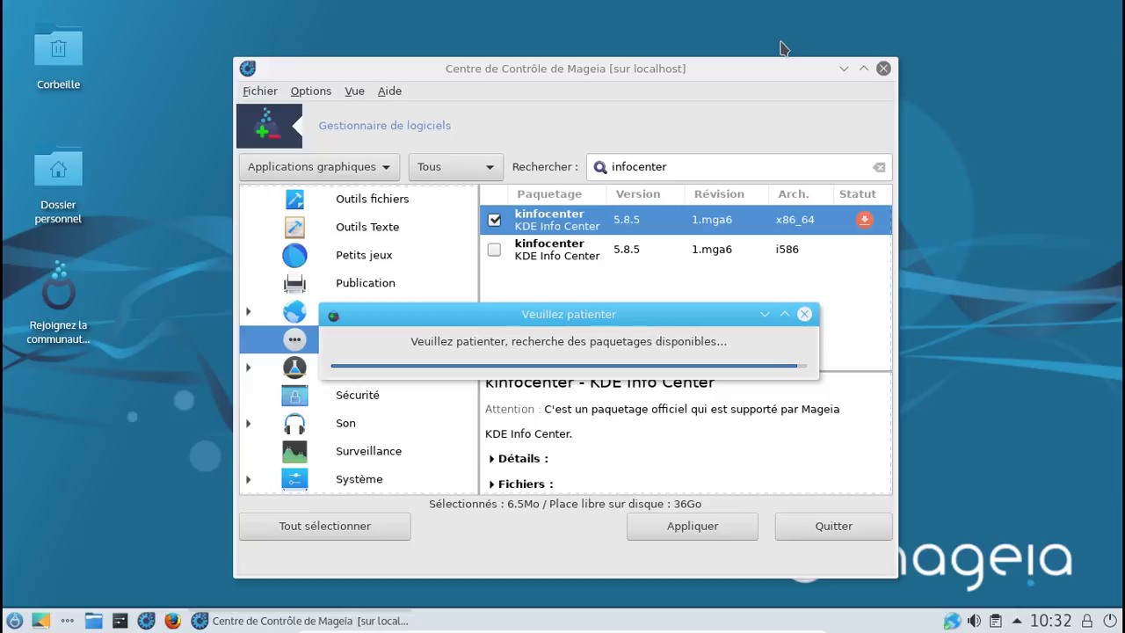
# Step: Launch Firefox from the taskbar icon
pyautogui.click(174, 621)
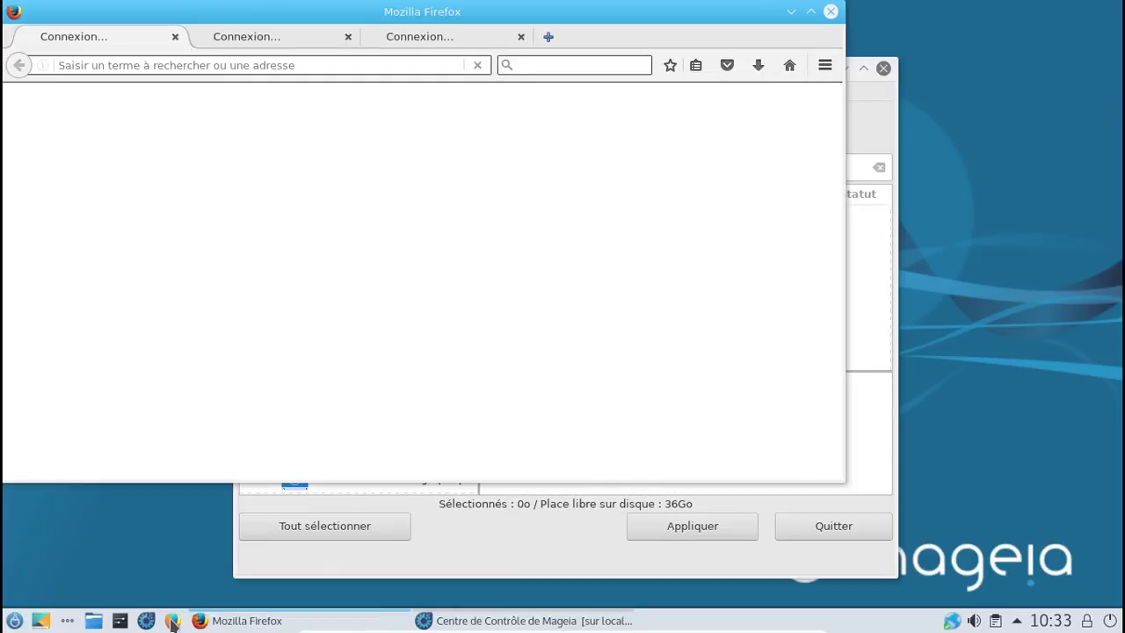
# Step: Close both Mozilla start tabs and open the wiki's Accueil-fr page in a new tab
pyautogui.click(175, 37)
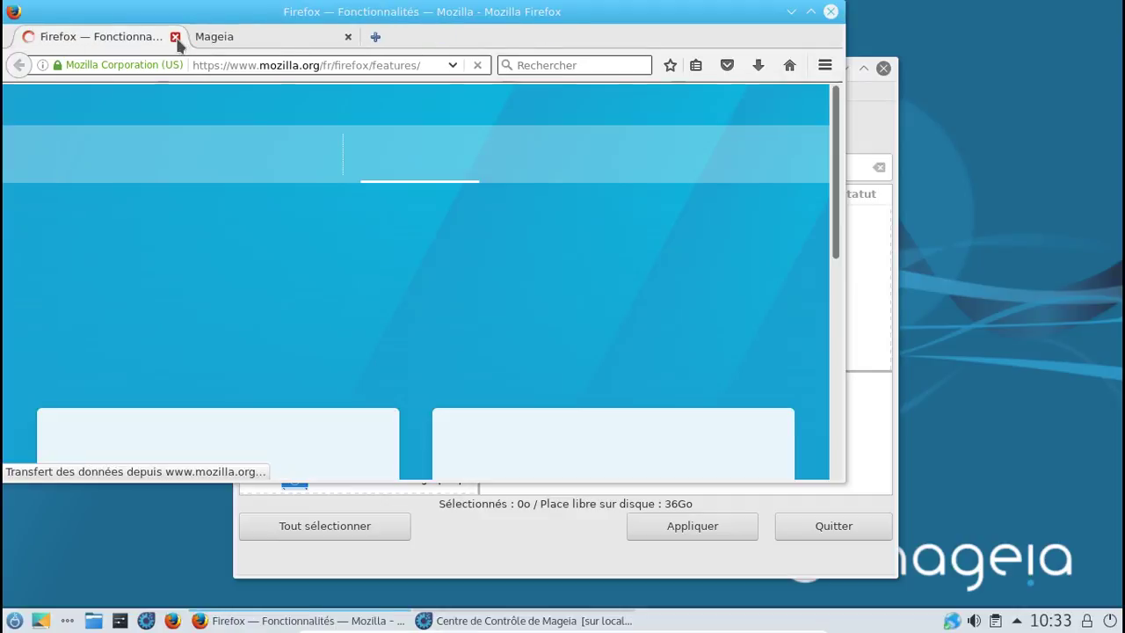
pyautogui.click(175, 37)
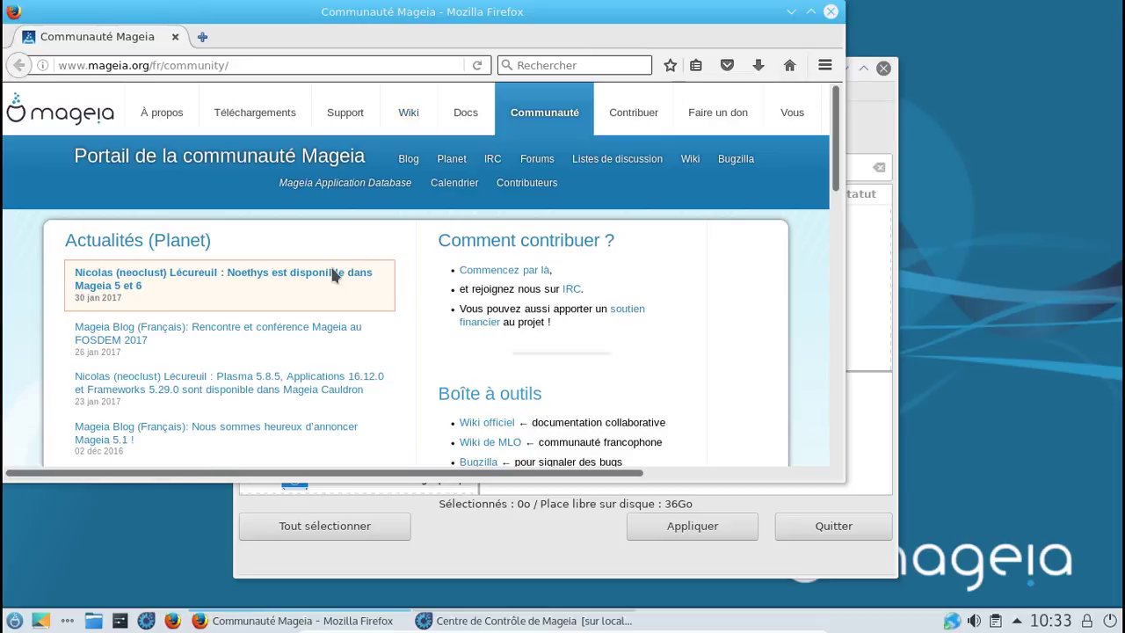
pyautogui.middleClick(421, 116)
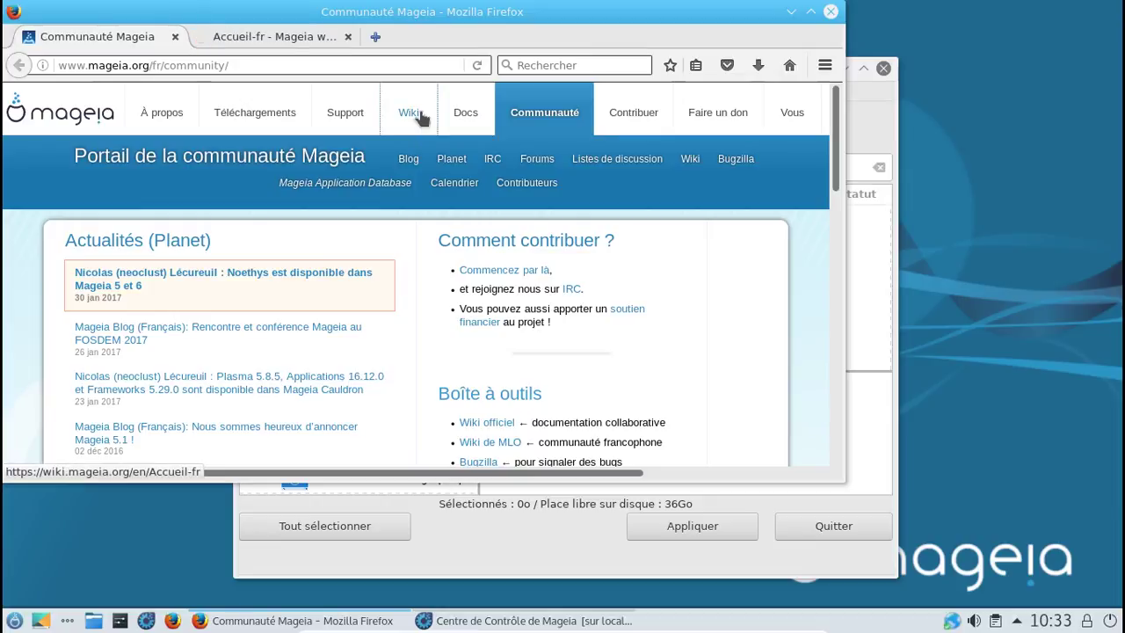
pyautogui.click(280, 39)
# Step: Search the Mageia wiki for 'dnf' and scroll through its 13 results
pyautogui.scroll(-2, 365, 290)
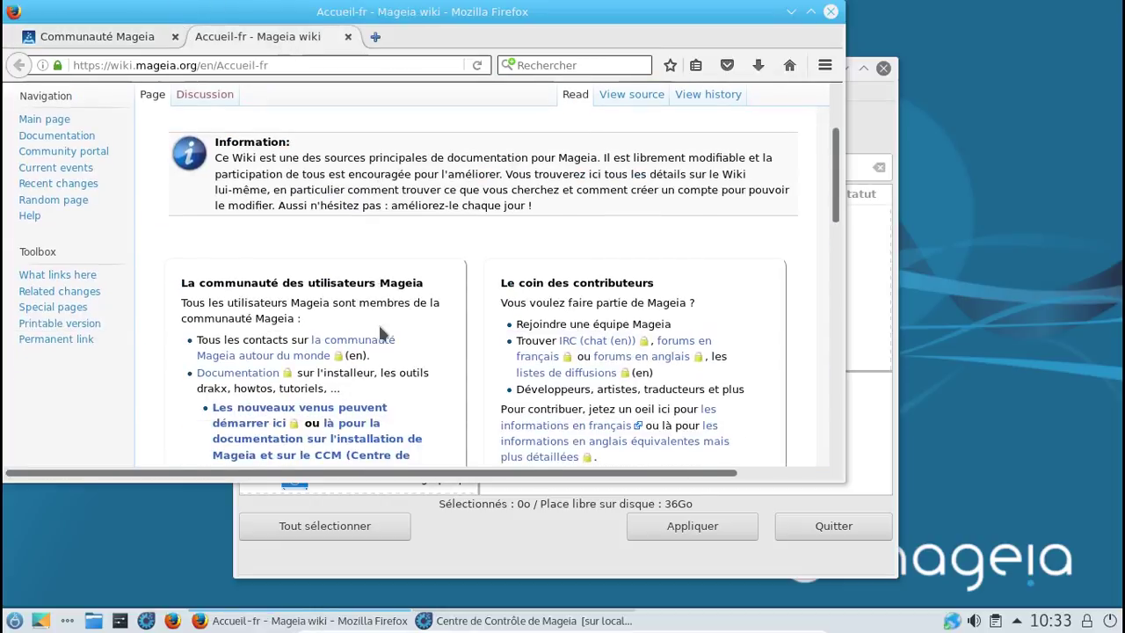
pyautogui.scroll(2, 380, 332)
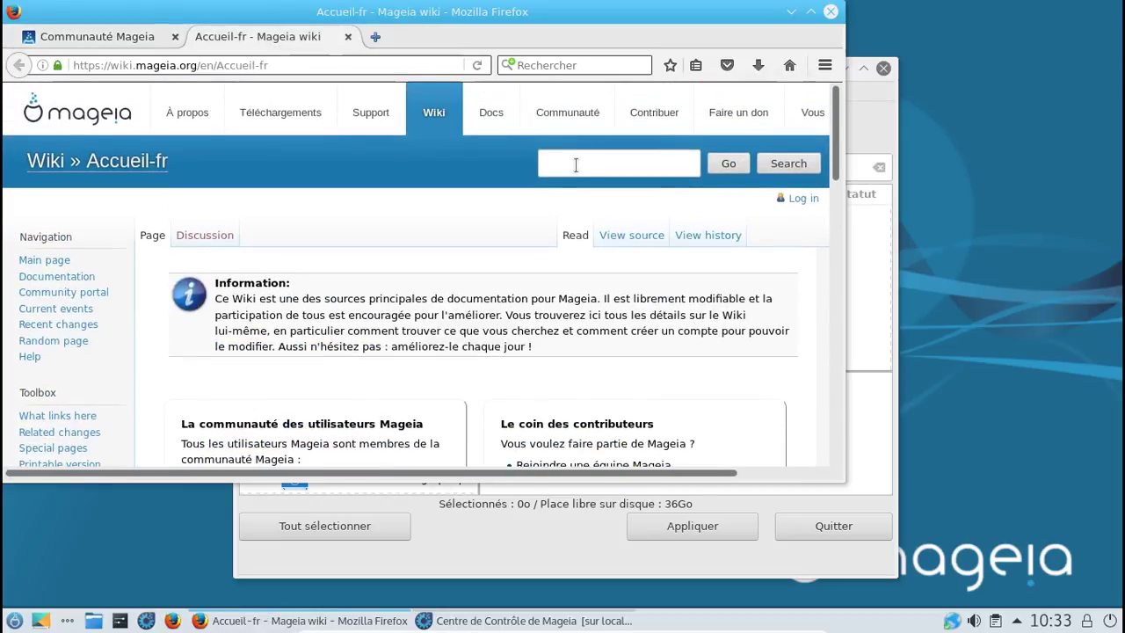
pyautogui.click(569, 167)
pyautogui.write('dnf')
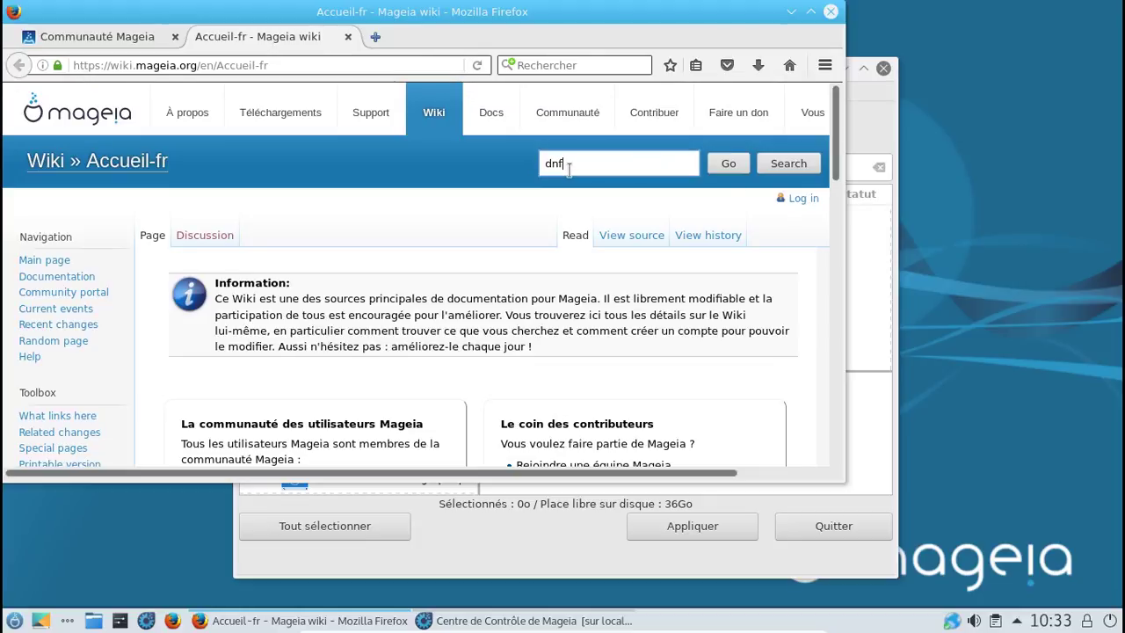
pyautogui.press('Return')
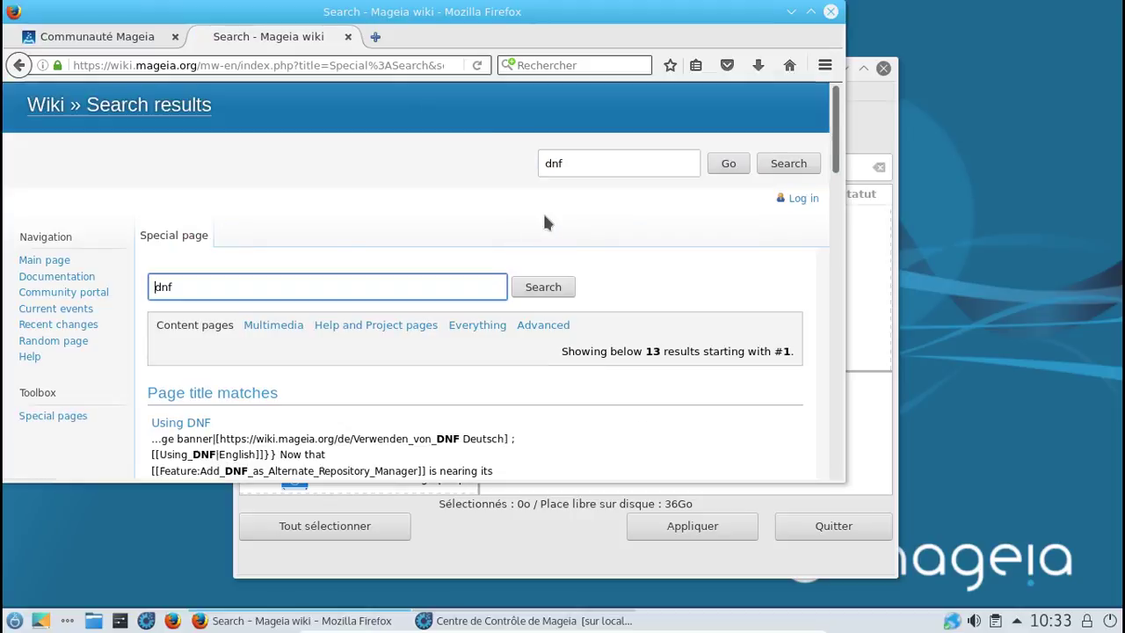
pyautogui.scroll(-2, 544, 223)
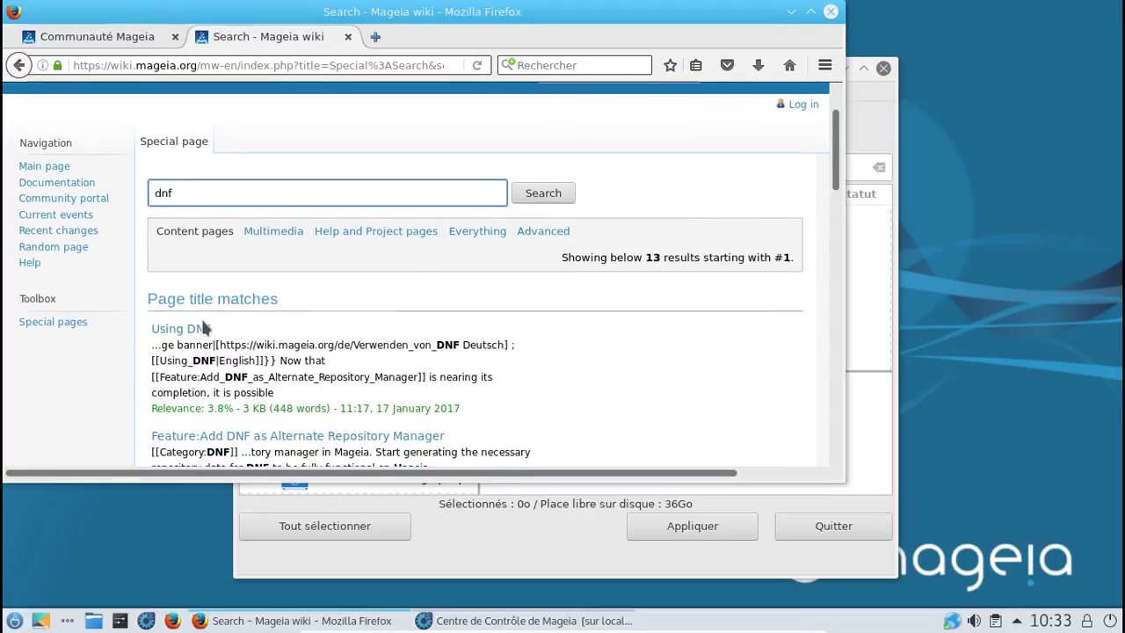
pyautogui.scroll(-2, 201, 329)
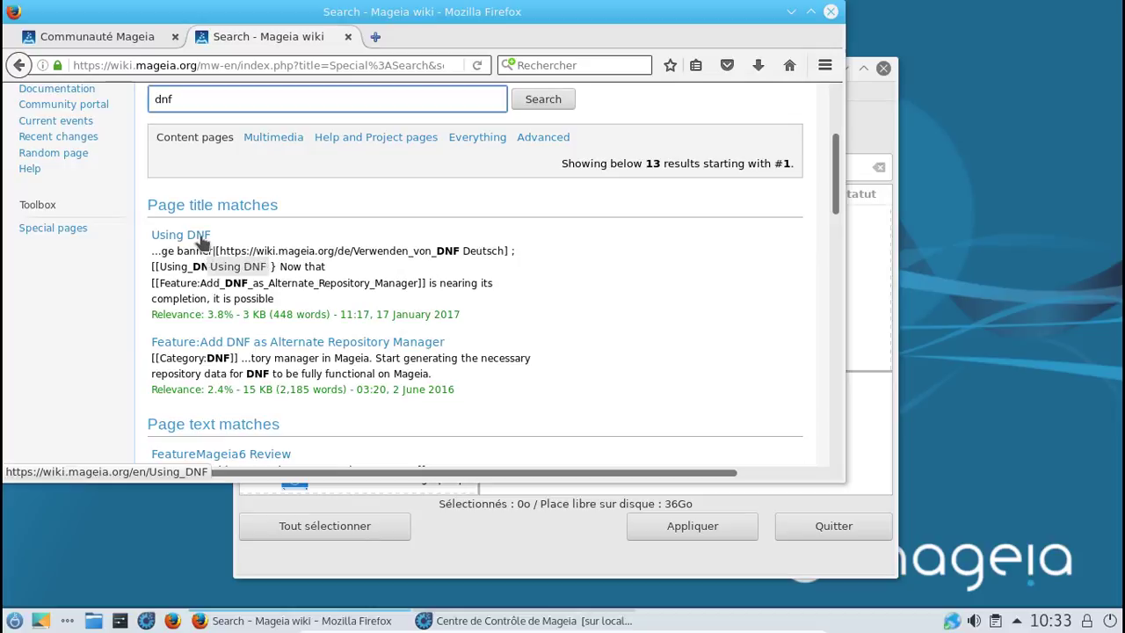
pyautogui.click(206, 239)
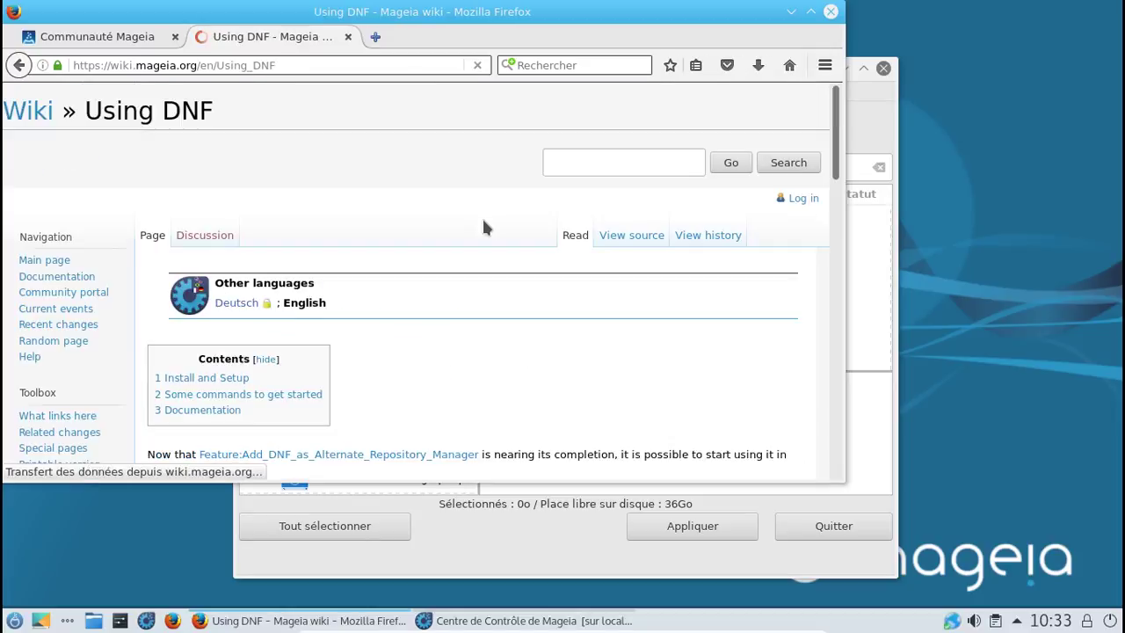
pyautogui.scroll(-3, 483, 222)
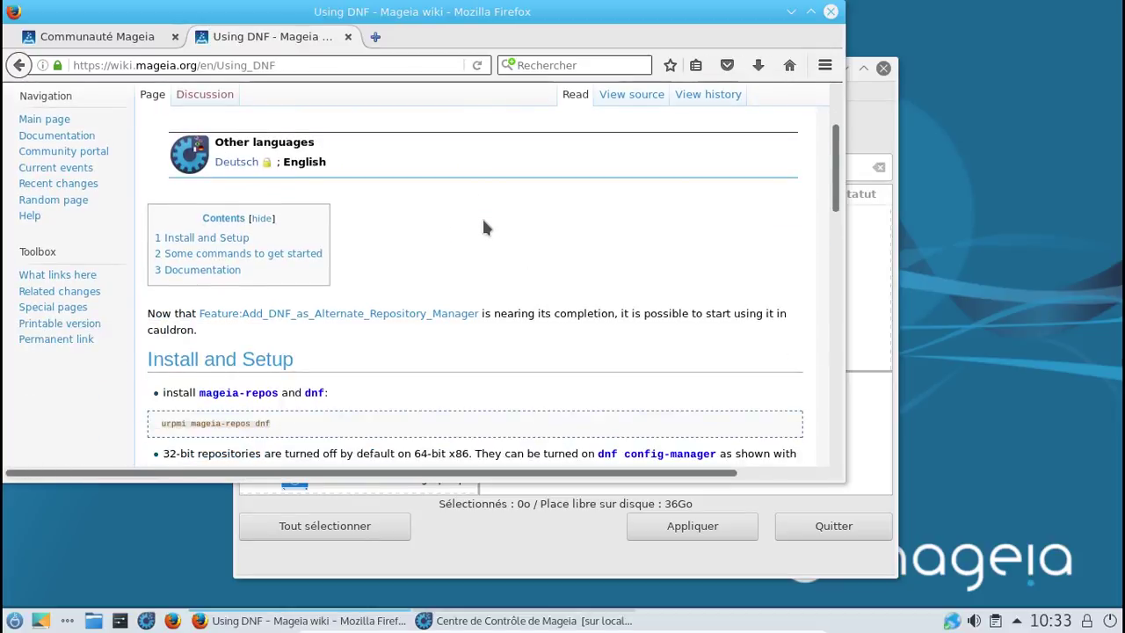
pyautogui.scroll(-1, 484, 227)
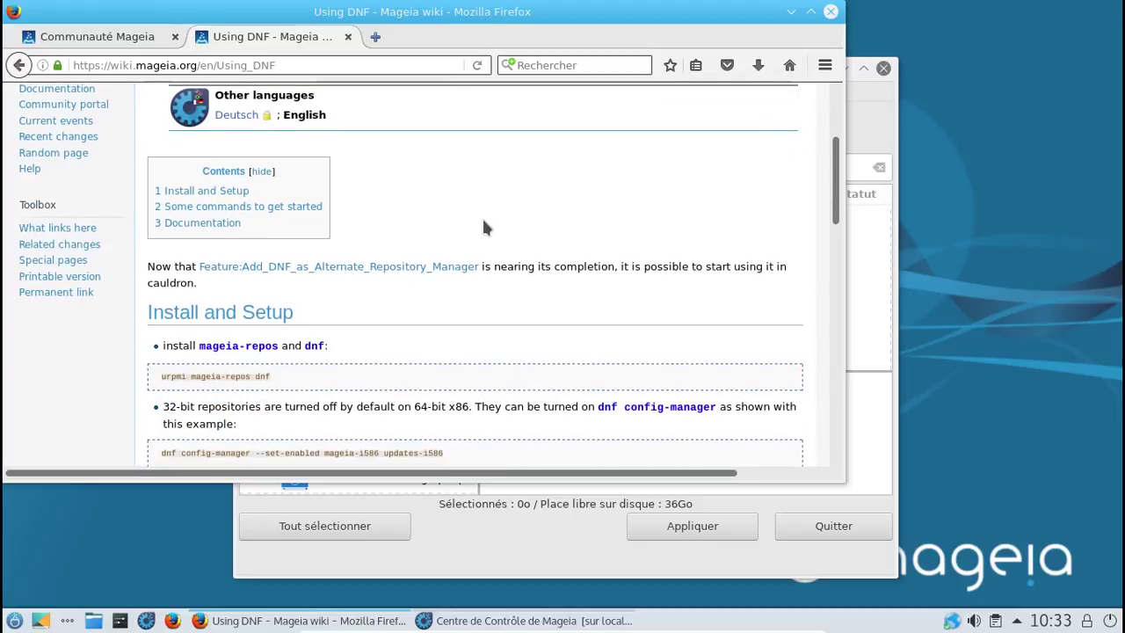
pyautogui.scroll(-2, 483, 227)
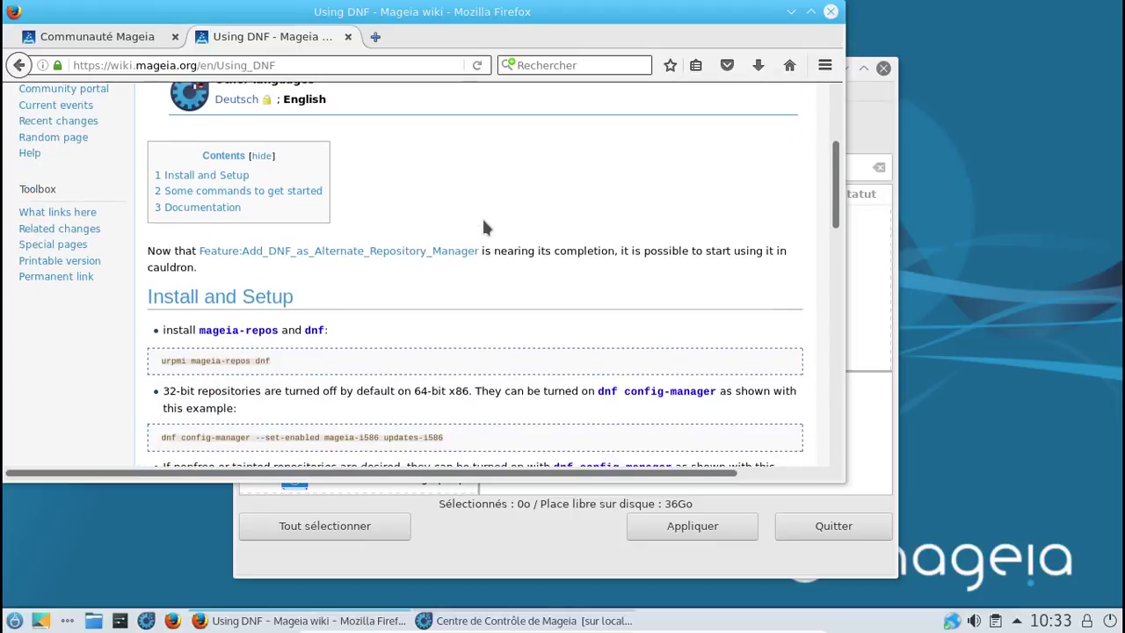
pyautogui.scroll(-3, 483, 227)
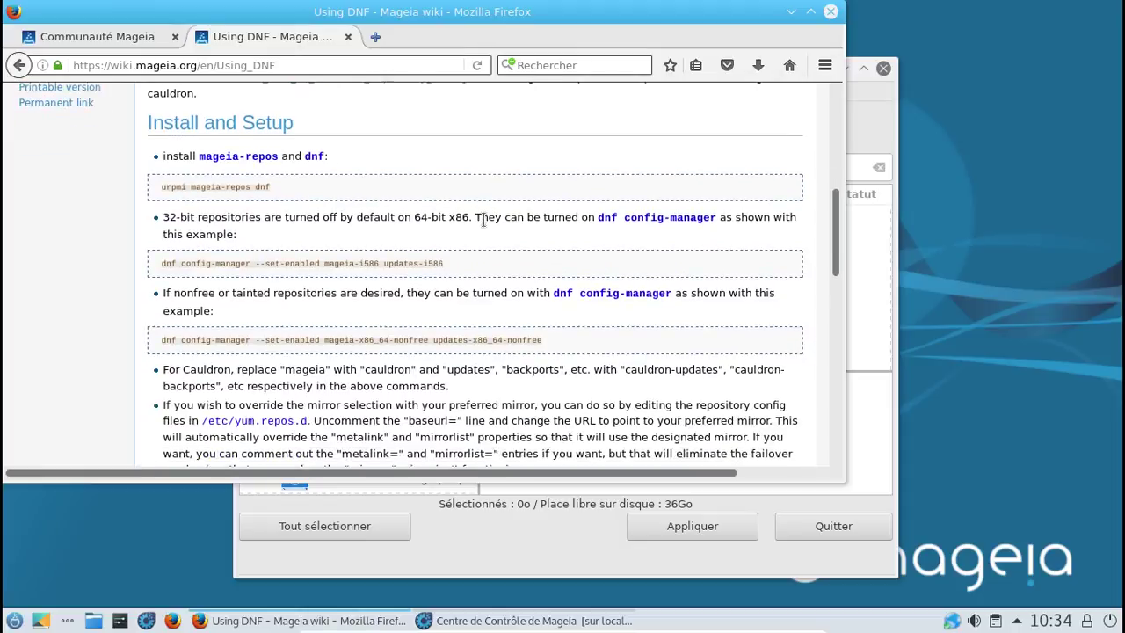
pyautogui.scroll(-5, 482, 228)
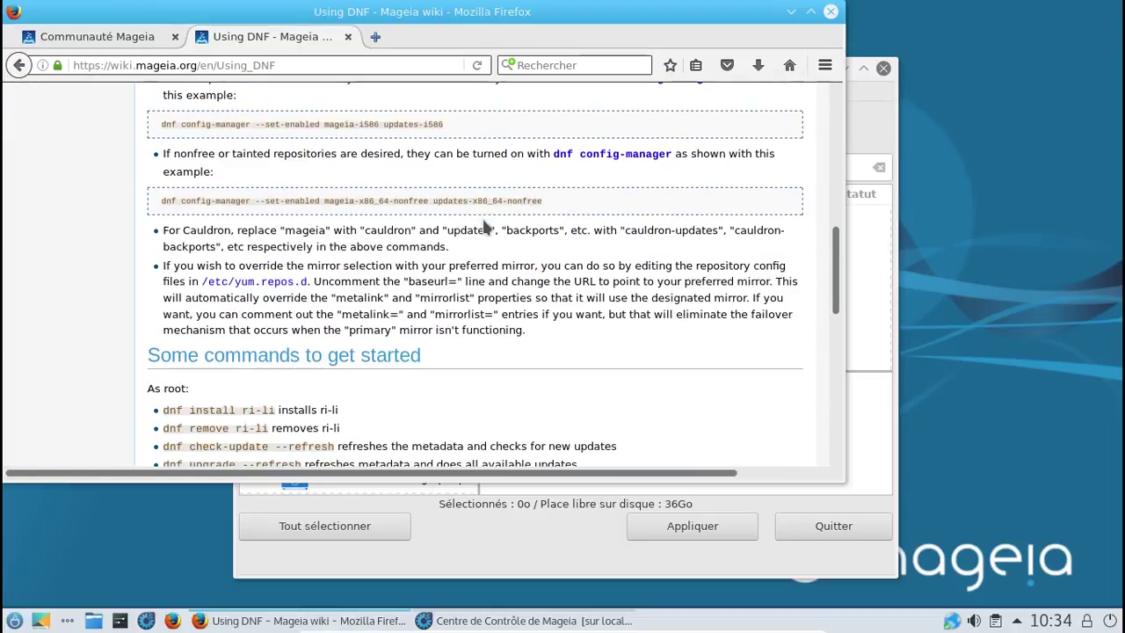
pyautogui.click(19, 65)
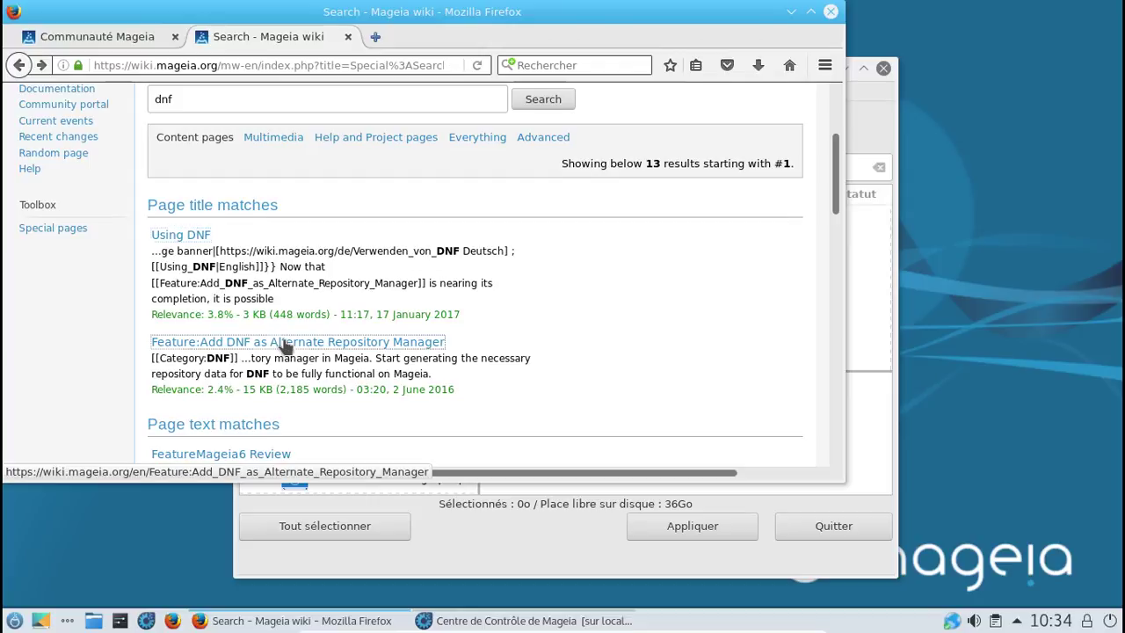
pyautogui.click(285, 342)
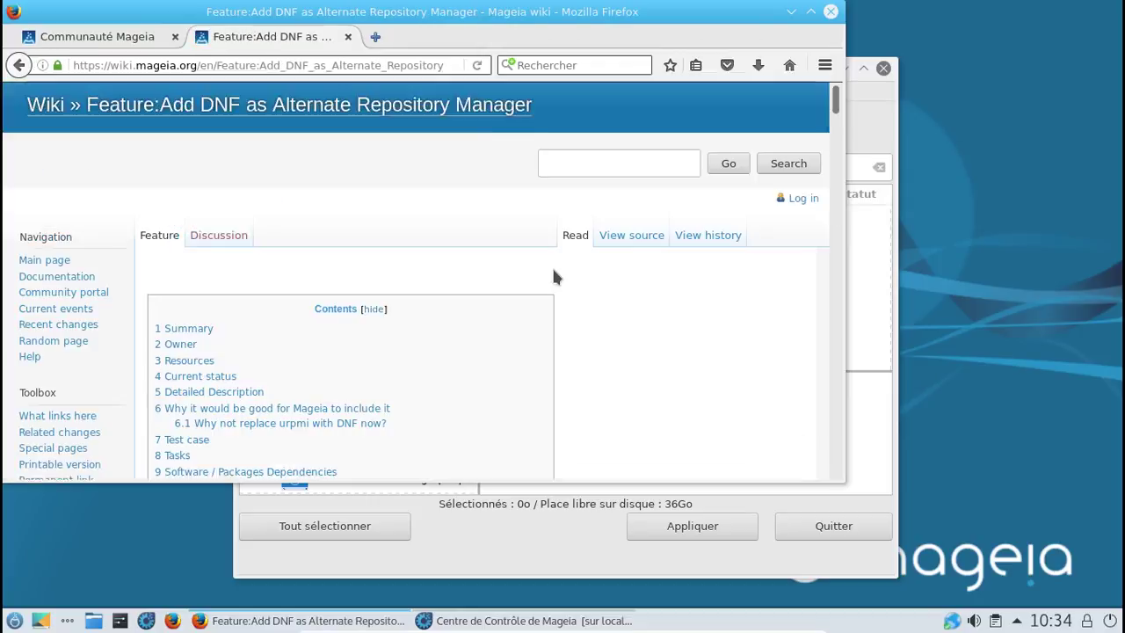
pyautogui.scroll(-4, 553, 277)
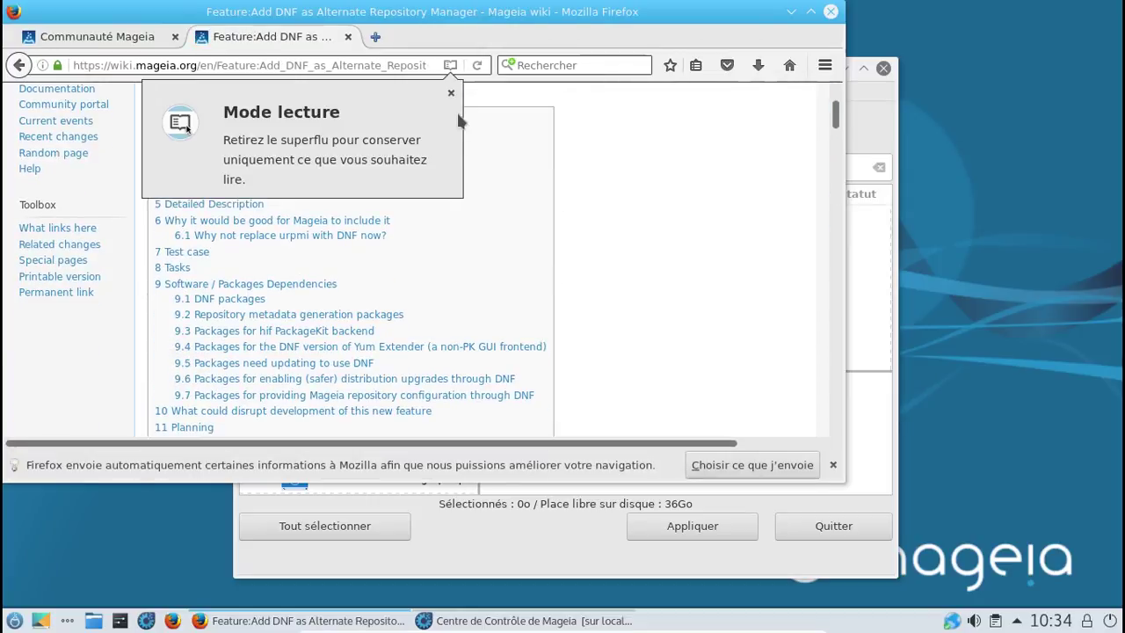
pyautogui.click(451, 92)
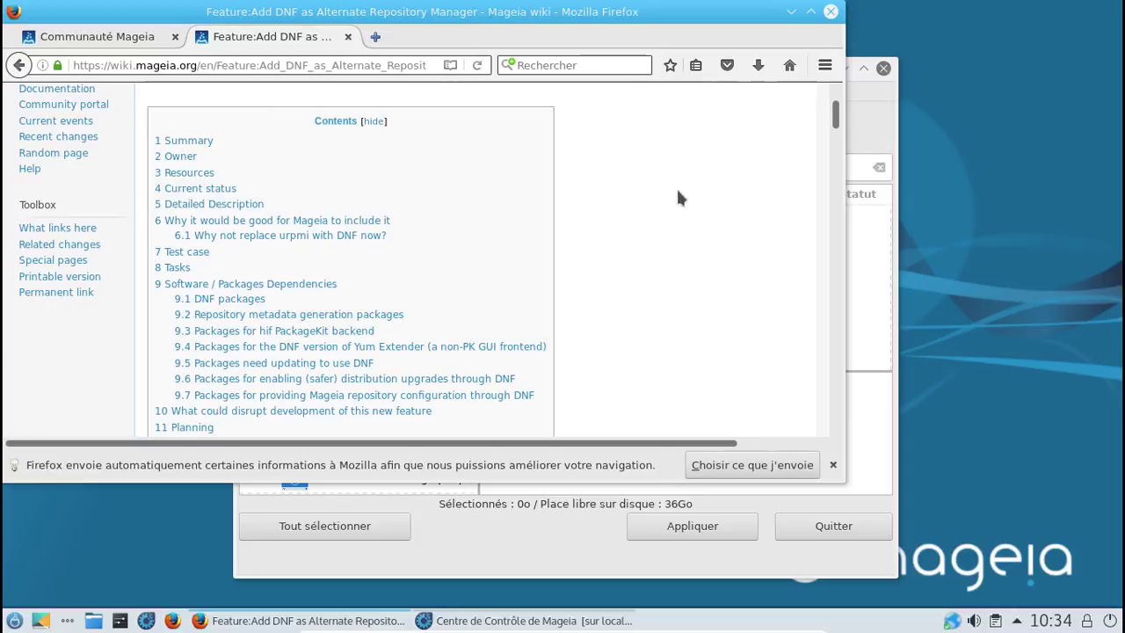
pyautogui.scroll(-4, 678, 198)
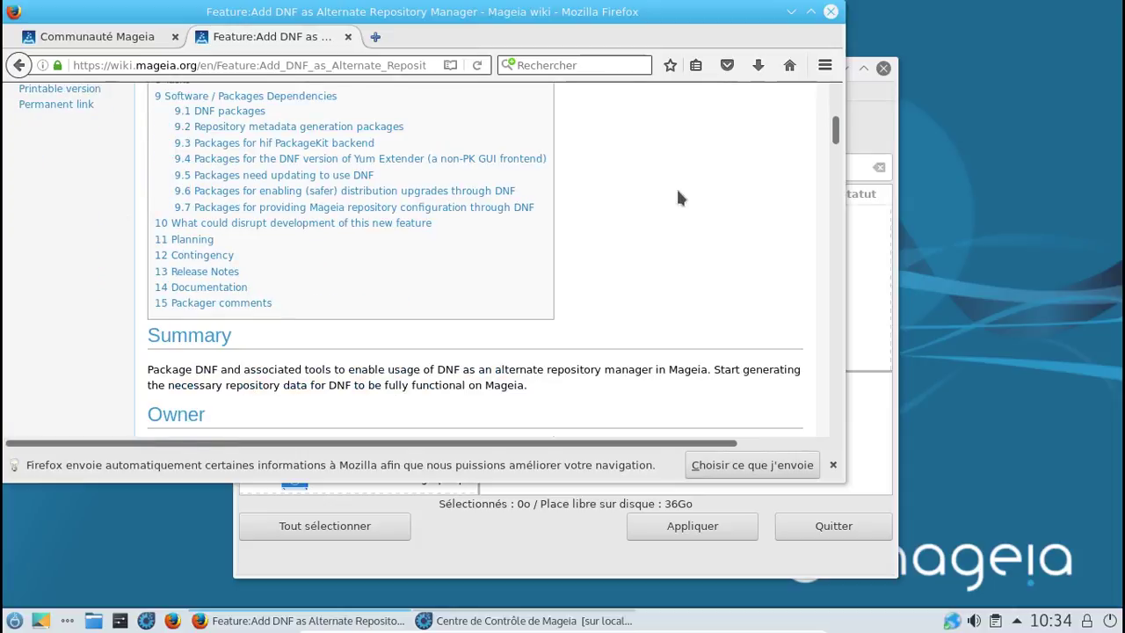
pyautogui.scroll(-2, 677, 198)
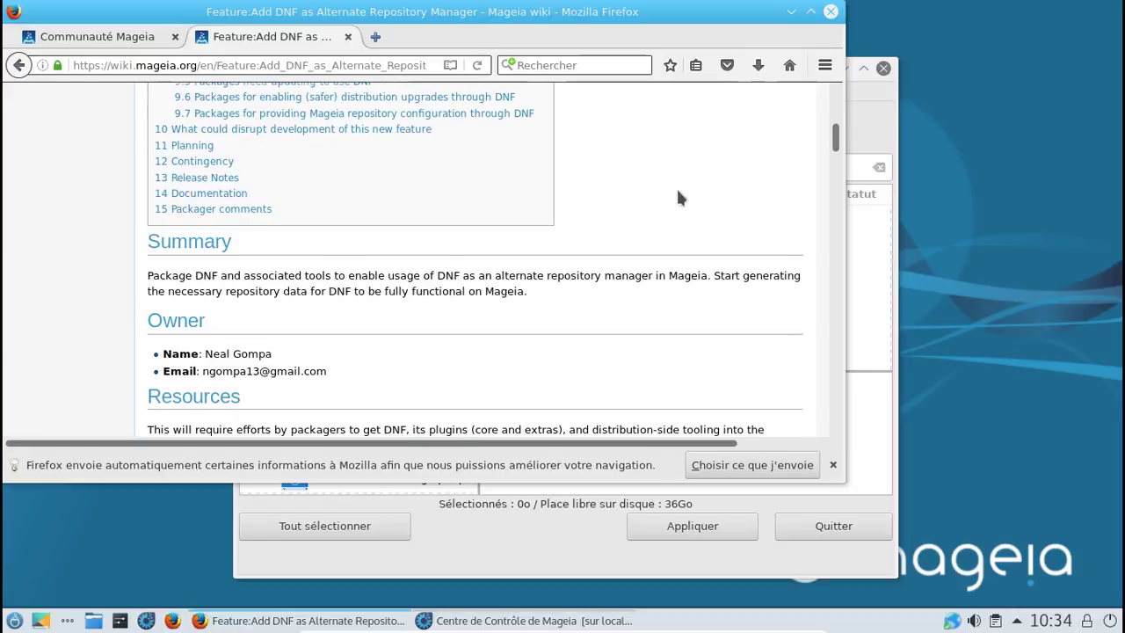
pyautogui.scroll(-3, 677, 198)
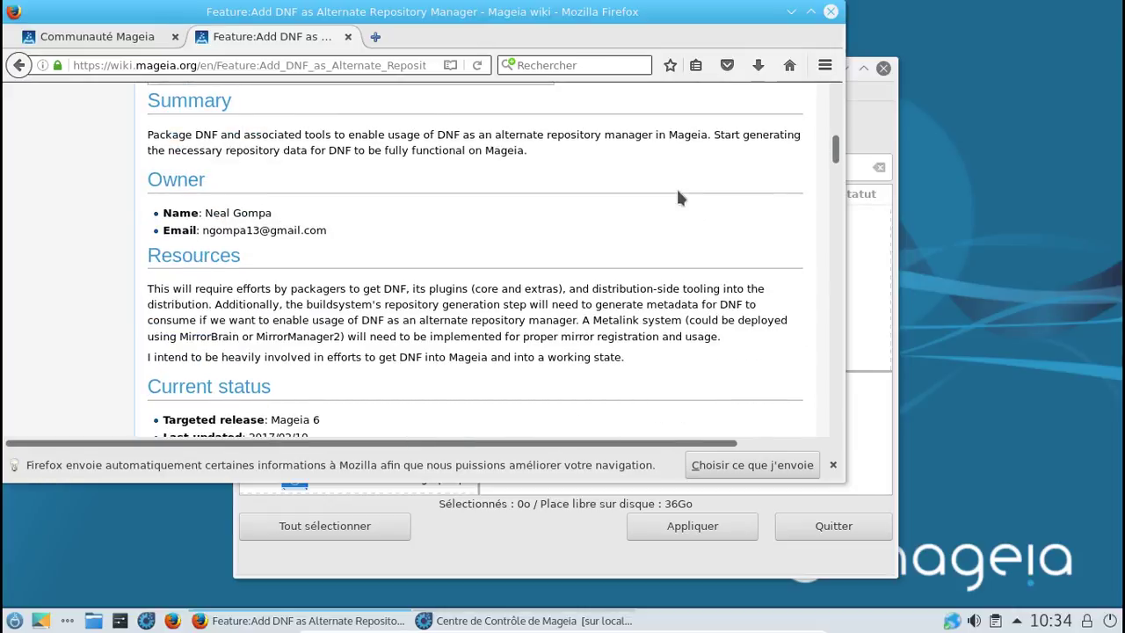
pyautogui.scroll(-3, 678, 198)
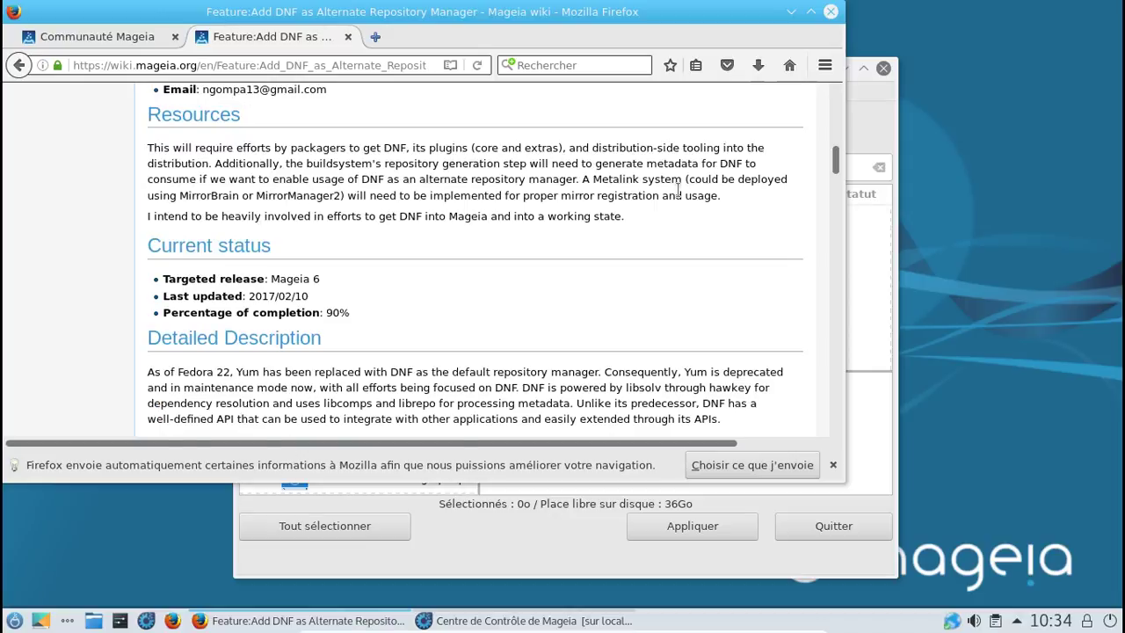
pyautogui.scroll(-1, 677, 189)
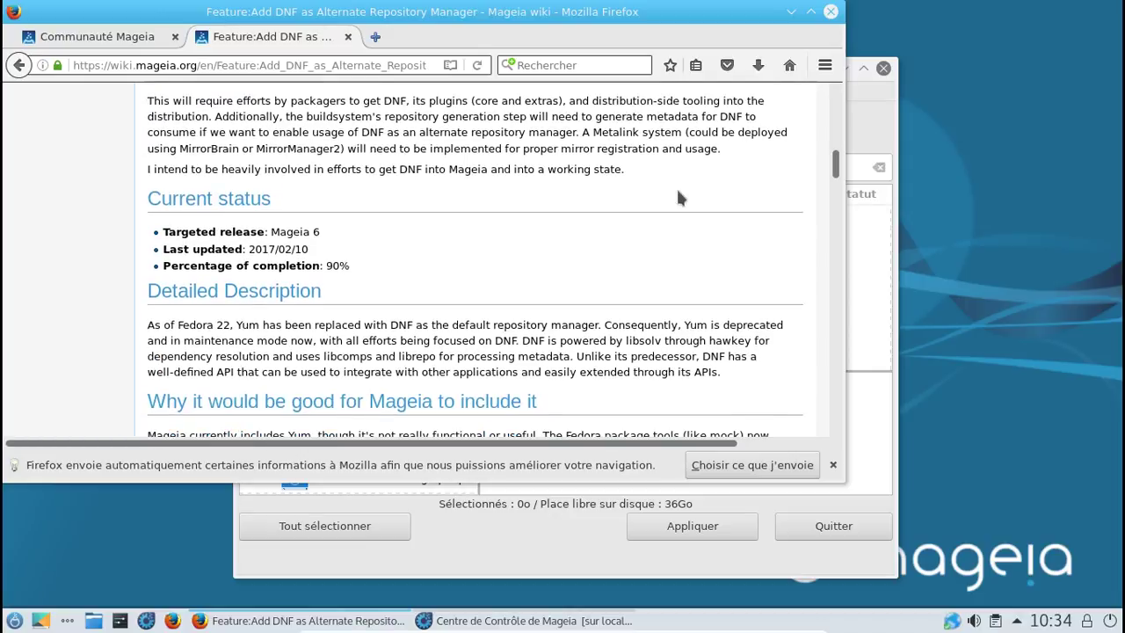
pyautogui.scroll(-1, 677, 198)
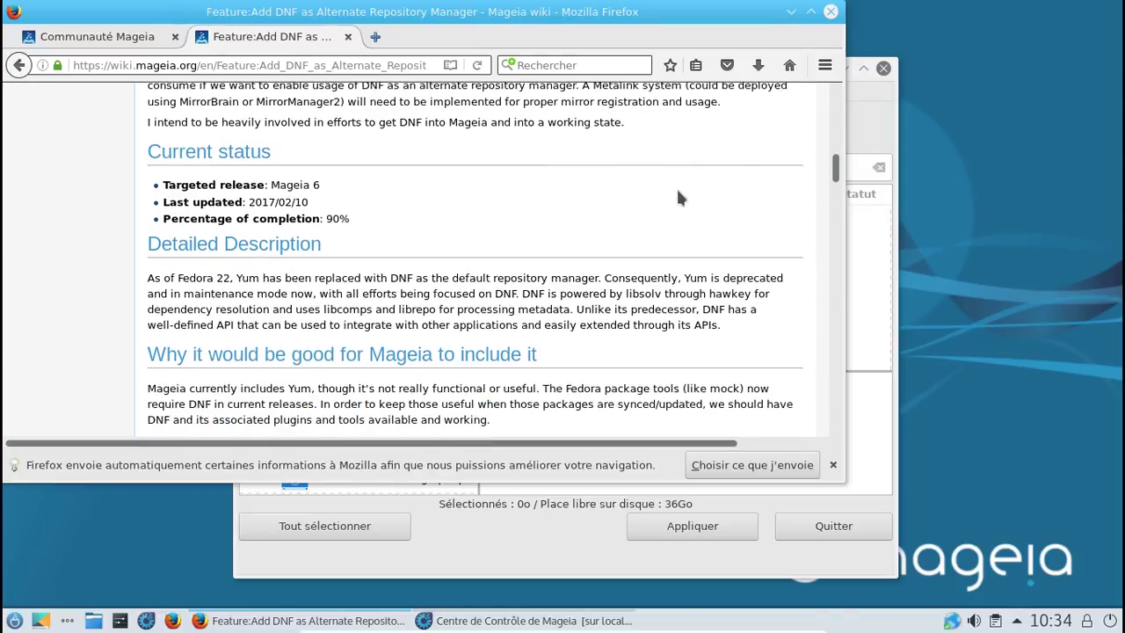
pyautogui.scroll(-2, 677, 198)
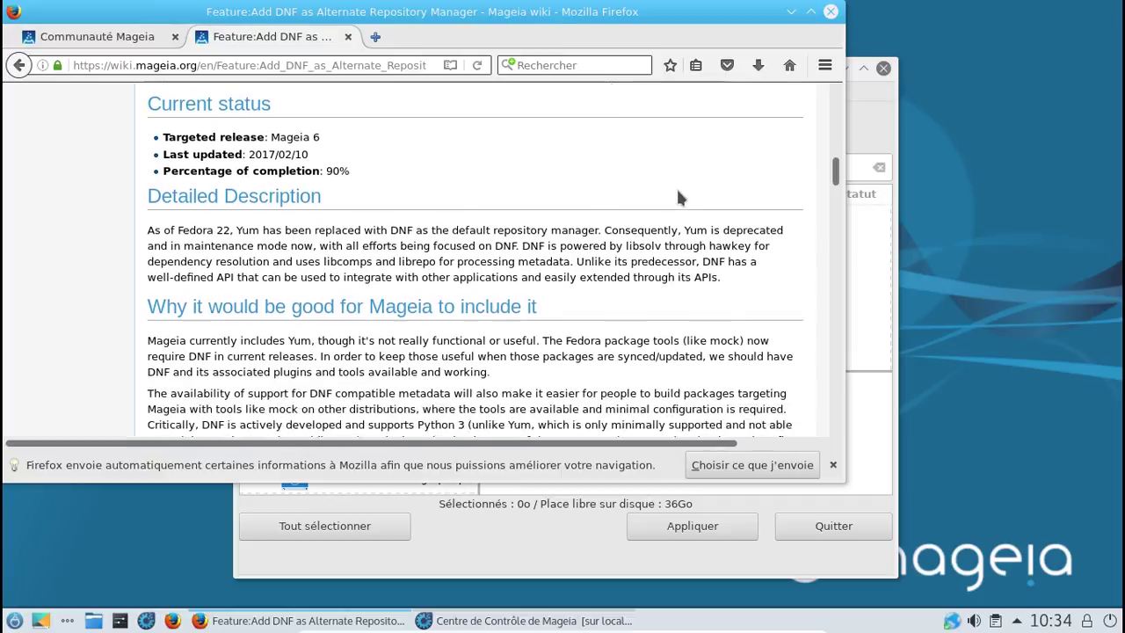
pyautogui.scroll(-1, 678, 198)
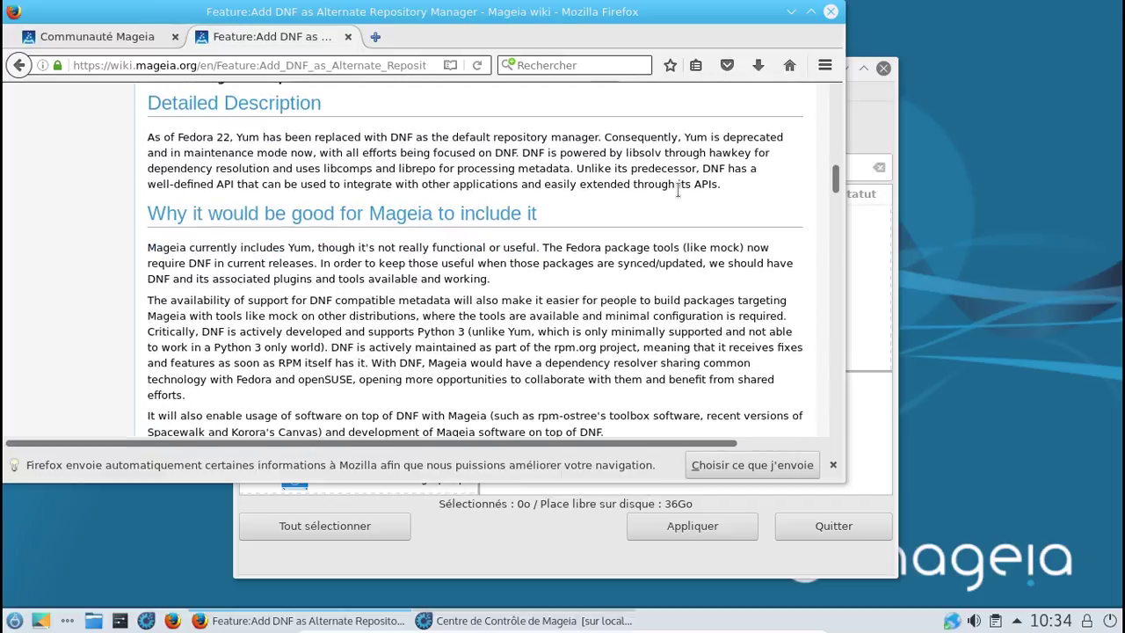
pyautogui.scroll(-1, 677, 193)
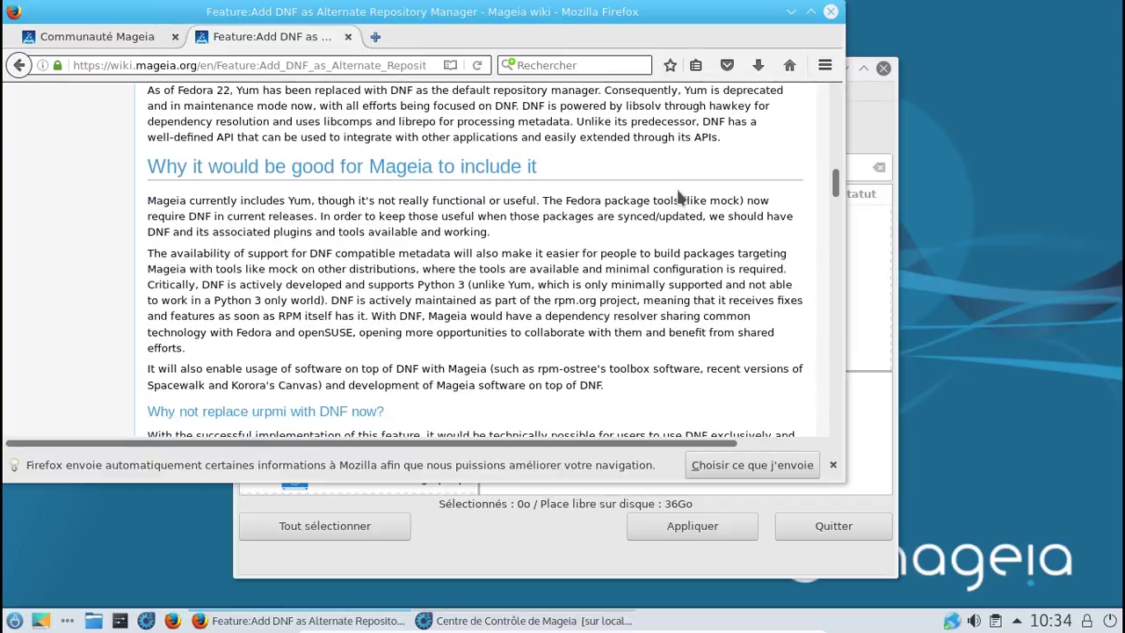
pyautogui.scroll(-1, 678, 198)
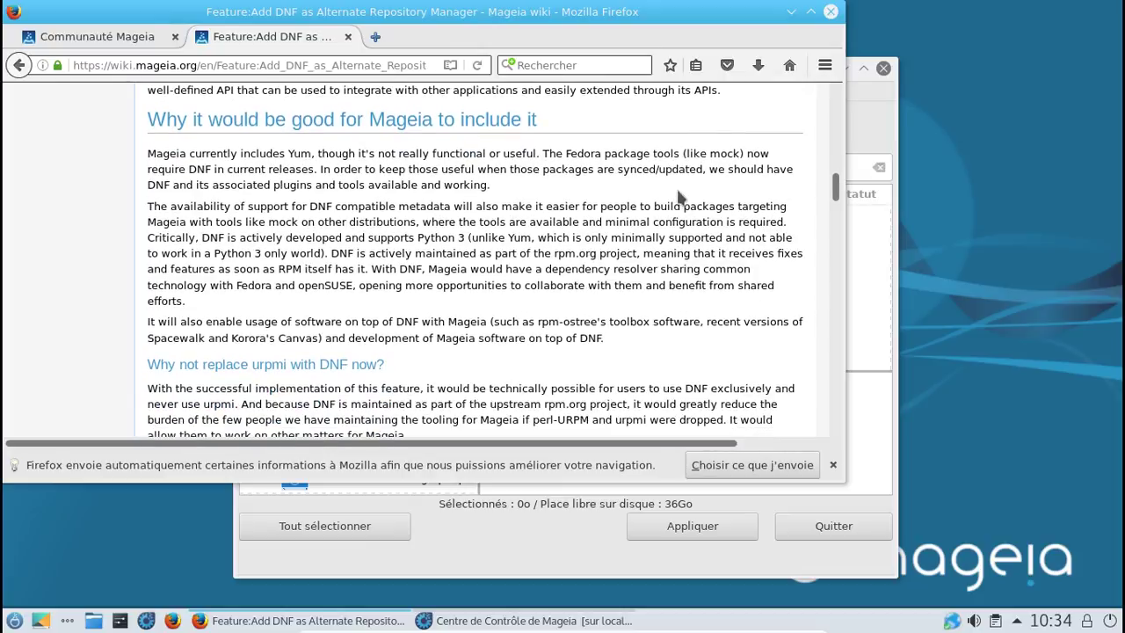
pyautogui.scroll(-1, 677, 195)
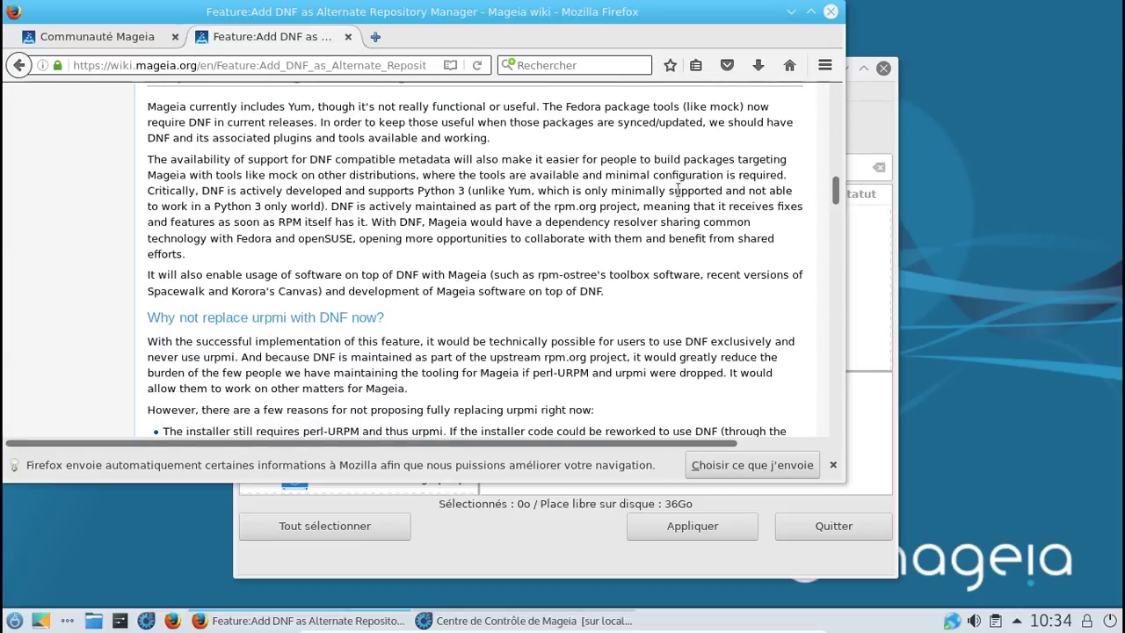
pyautogui.scroll(-1, 678, 191)
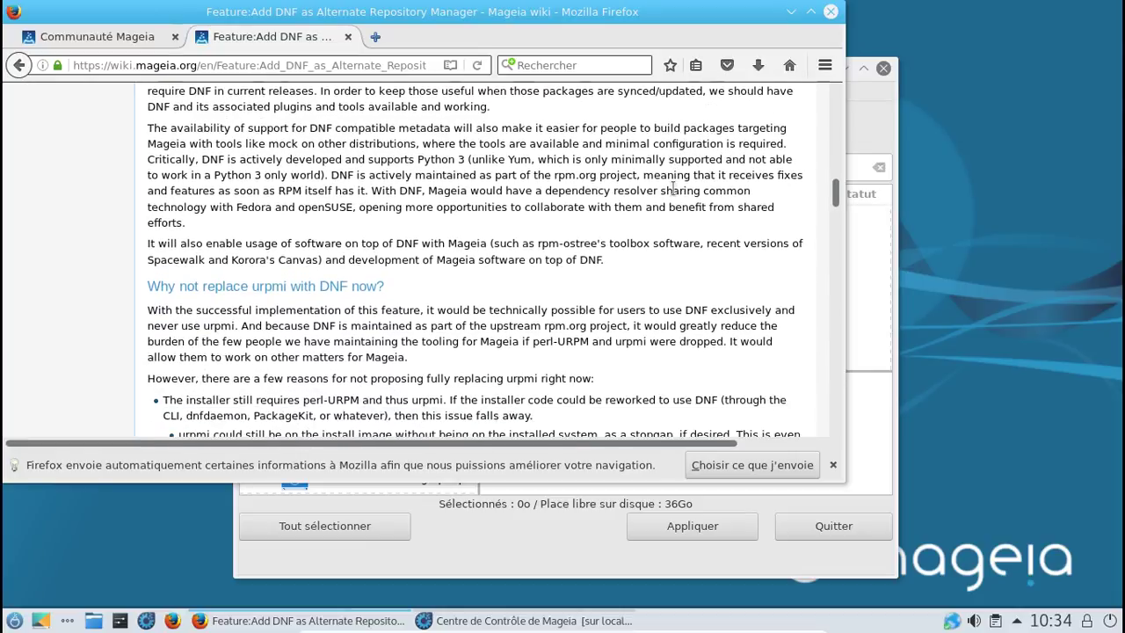
pyautogui.scroll(-2, 673, 190)
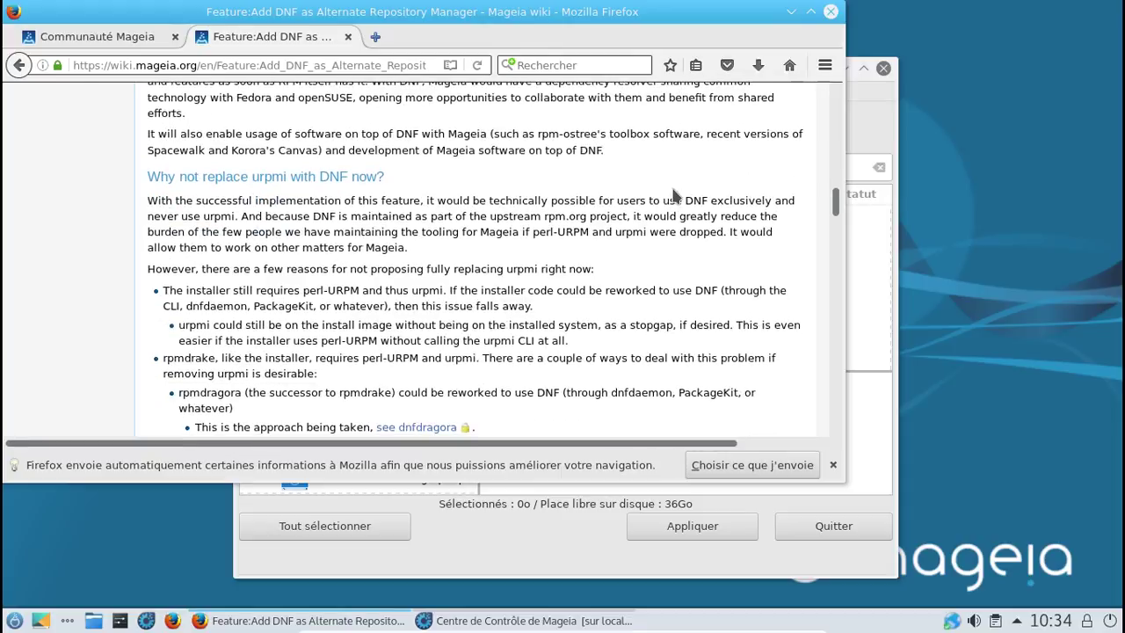
pyautogui.scroll(-1, 674, 193)
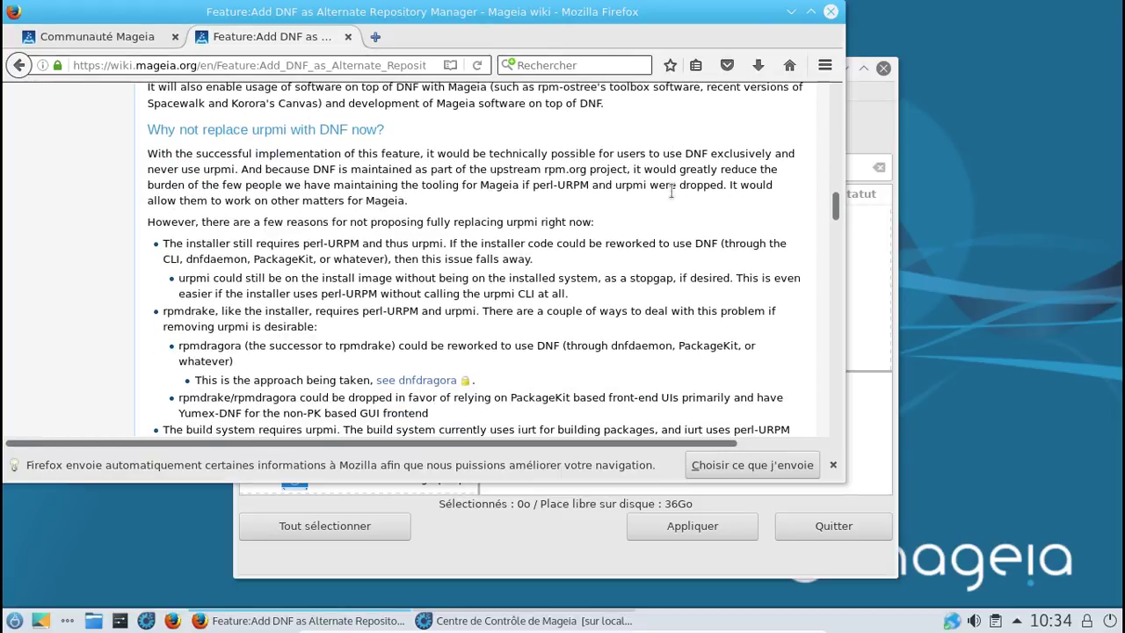
pyautogui.scroll(-2, 670, 191)
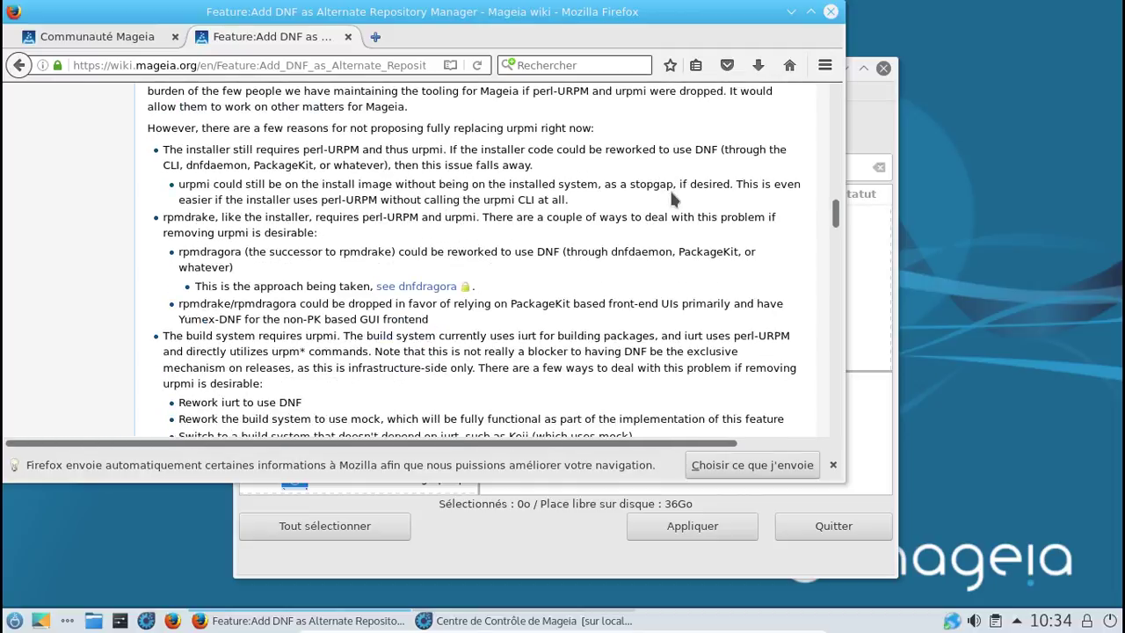
pyautogui.scroll(-3, 671, 195)
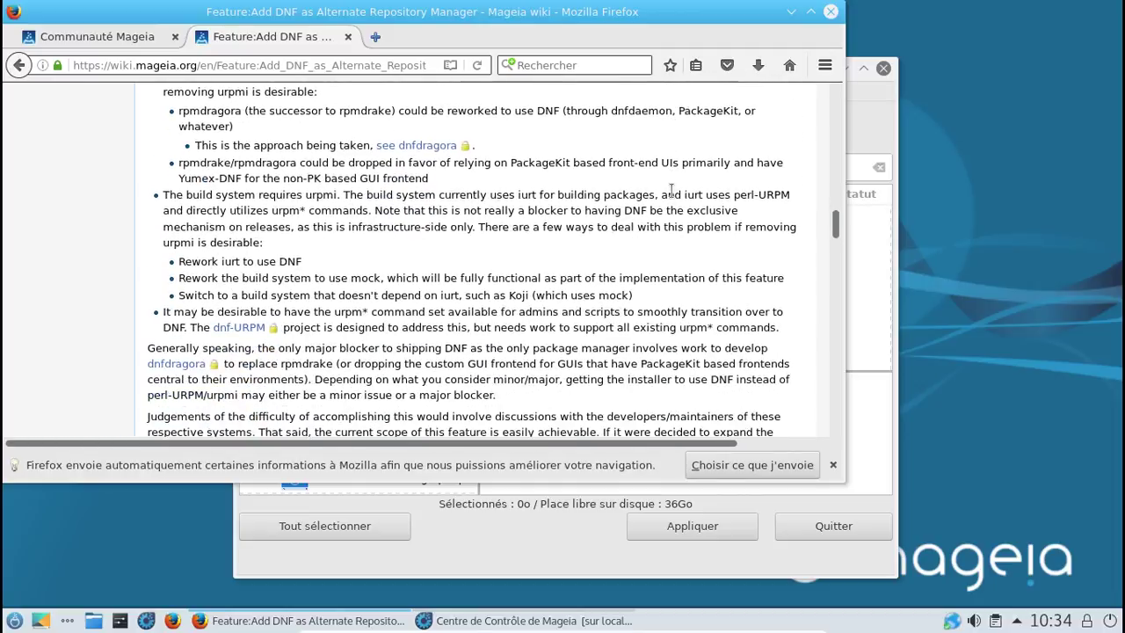
pyautogui.scroll(-3, 671, 191)
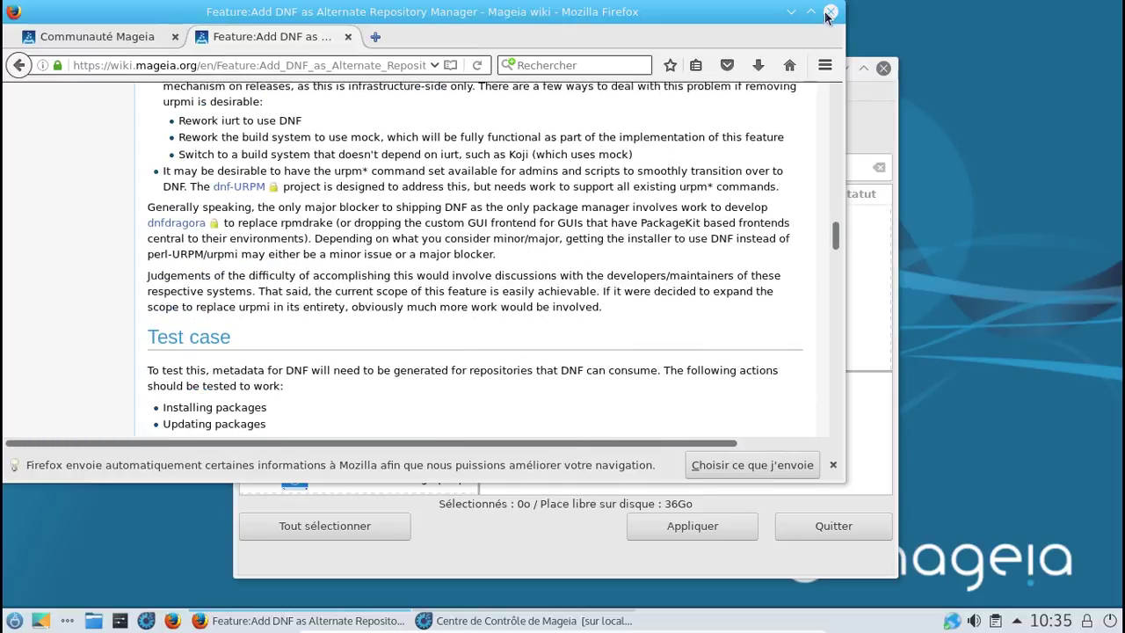
# Step: Quit Firefox without saving the open tabs
pyautogui.click(828, 13)
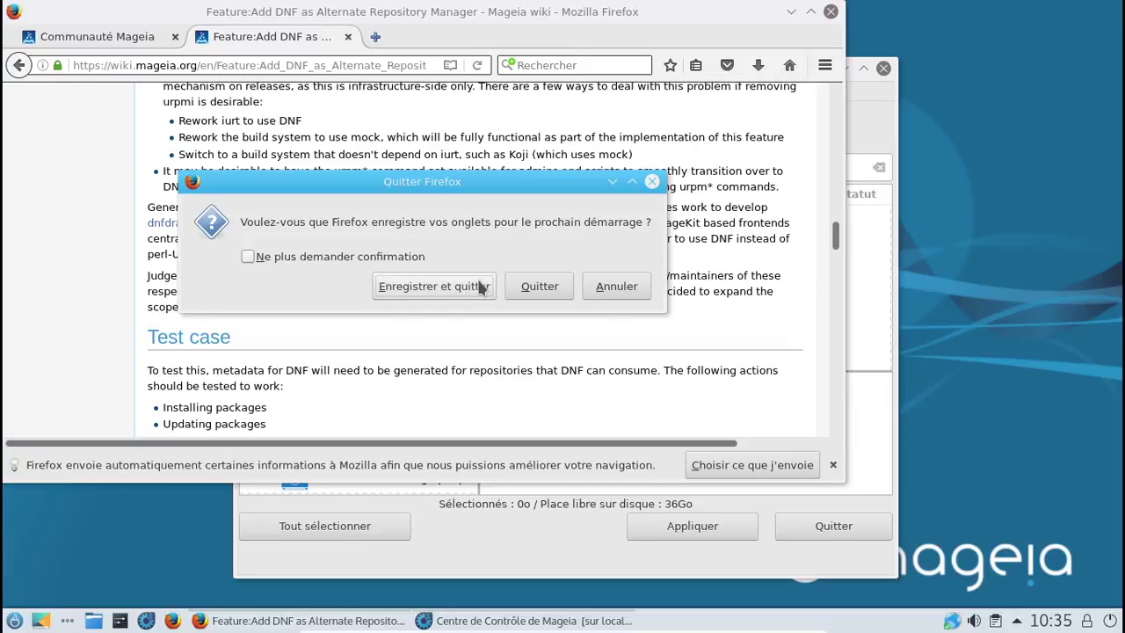
pyautogui.click(526, 283)
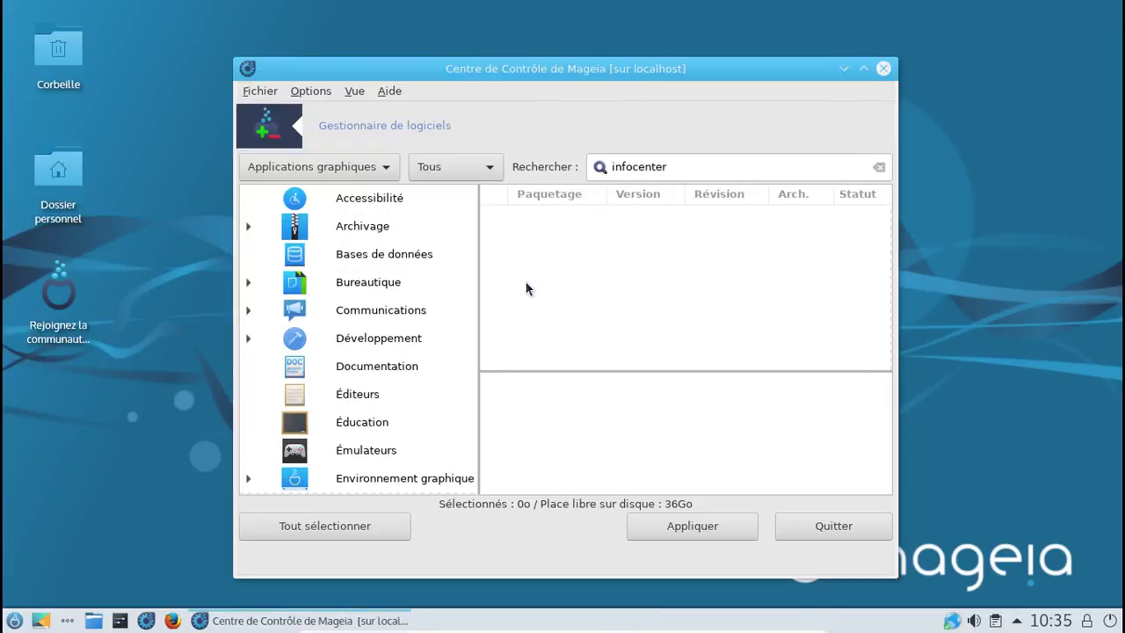
# Step: Search packages for 'task', widen the window and scroll down the results
pyautogui.moveTo(676, 166); pyautogui.dragTo(601, 168)
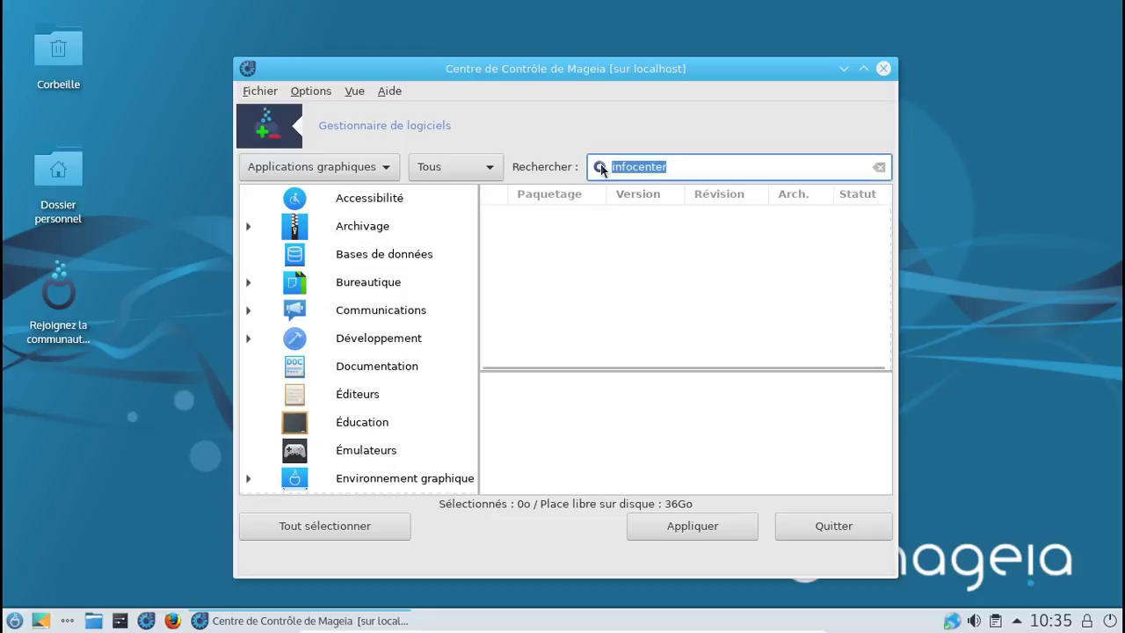
pyautogui.write('task')
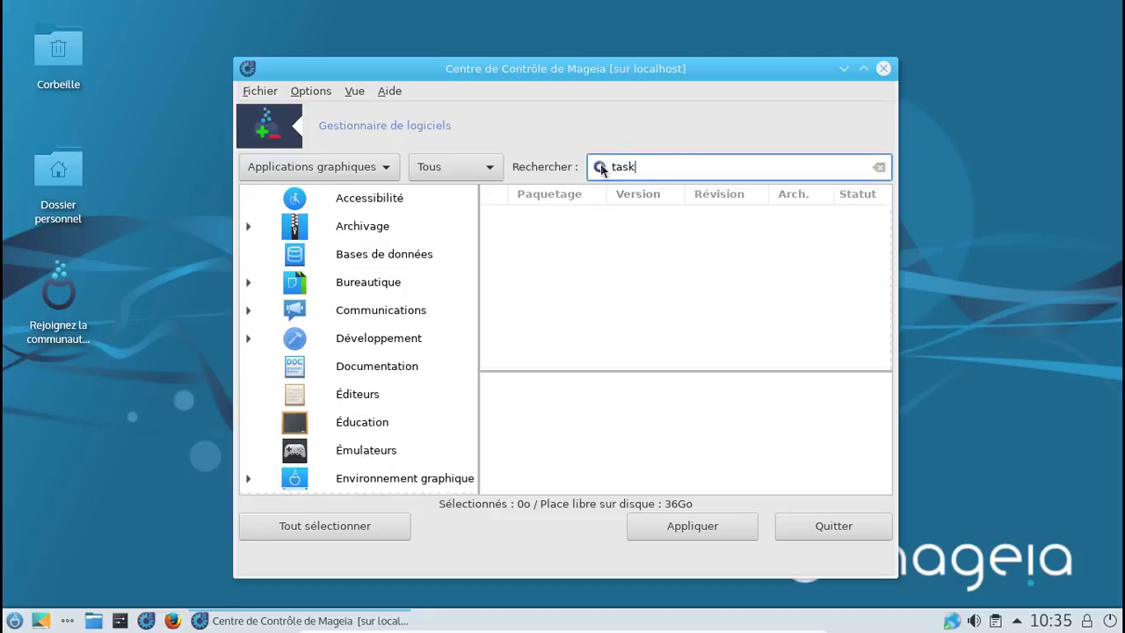
pyautogui.press('Return')
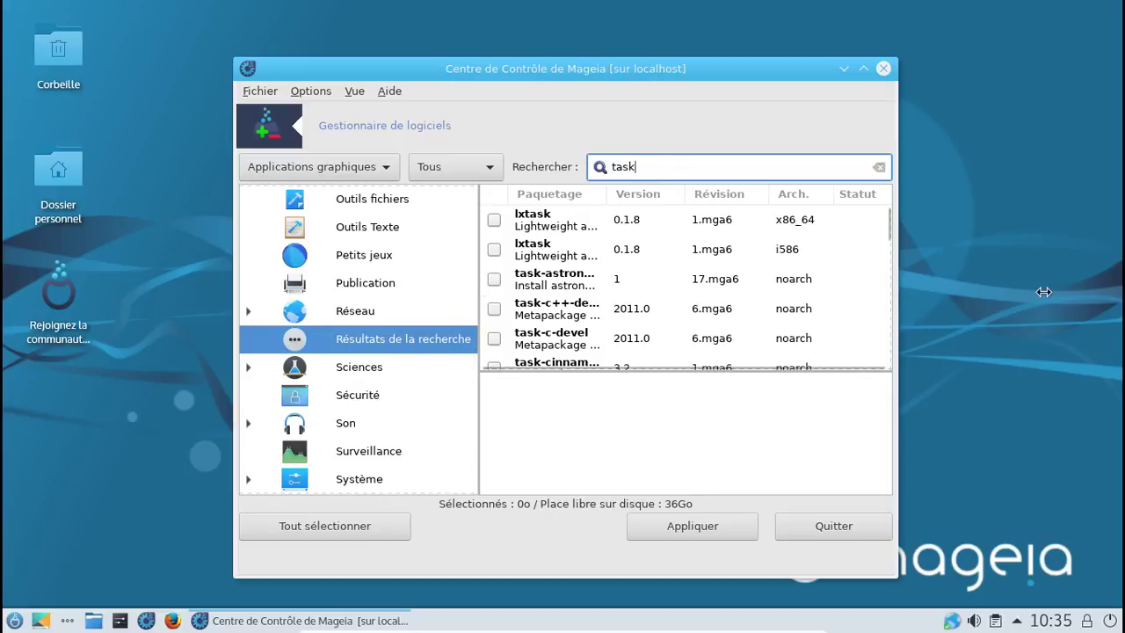
pyautogui.moveTo(1043, 292); pyautogui.dragTo(1052, 292)
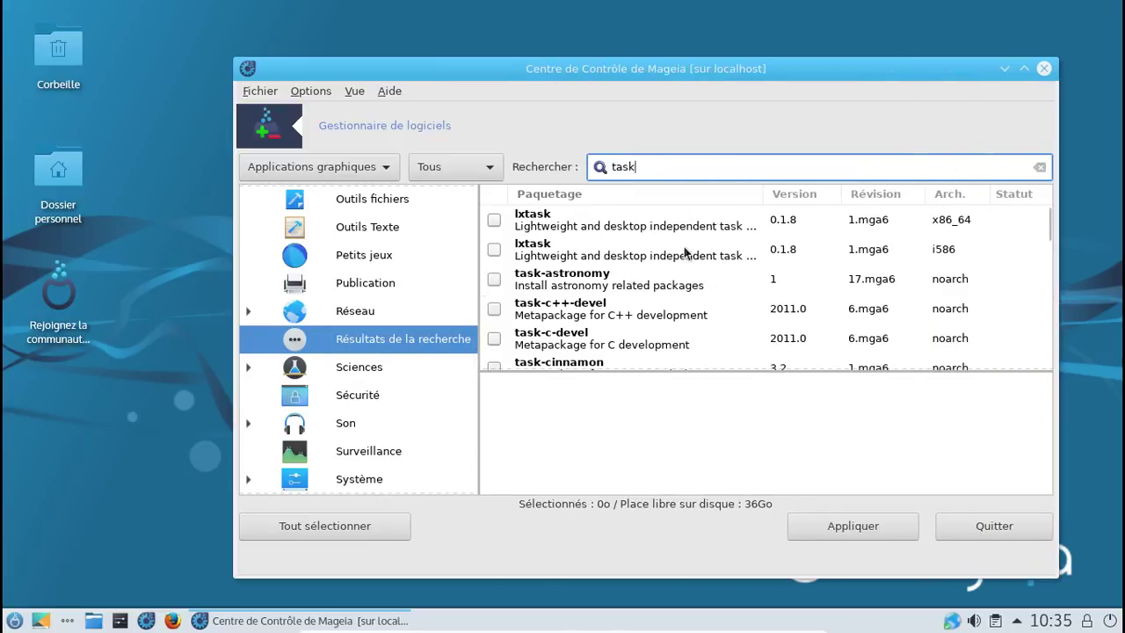
pyautogui.scroll(-1, 684, 251)
pyautogui.scroll(-3, 684, 251)
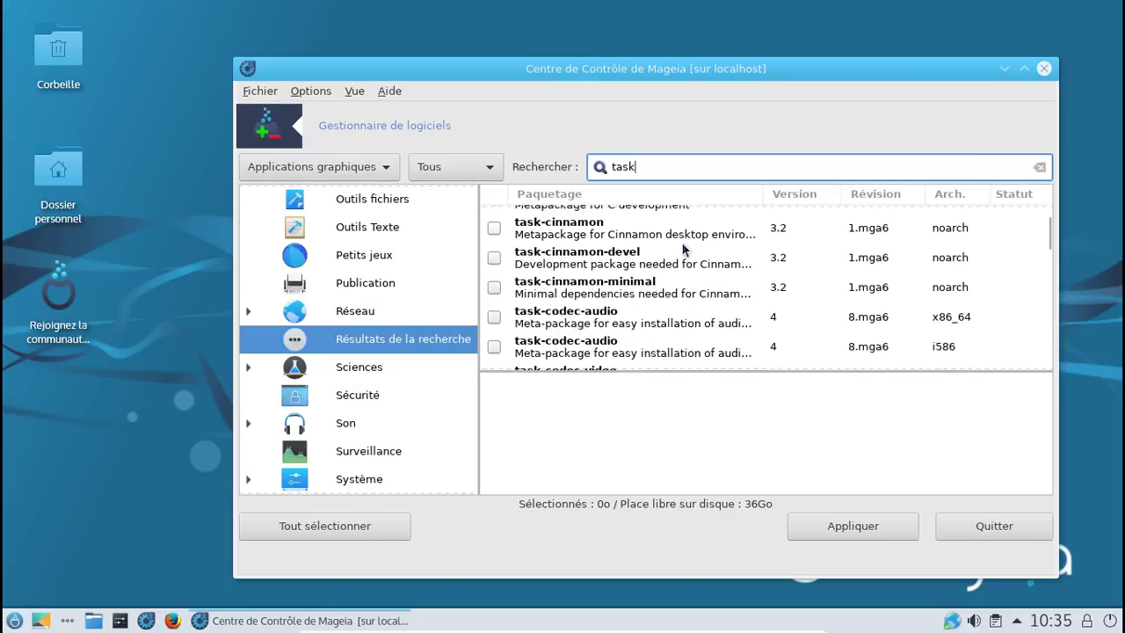
pyautogui.scroll(-2, 683, 251)
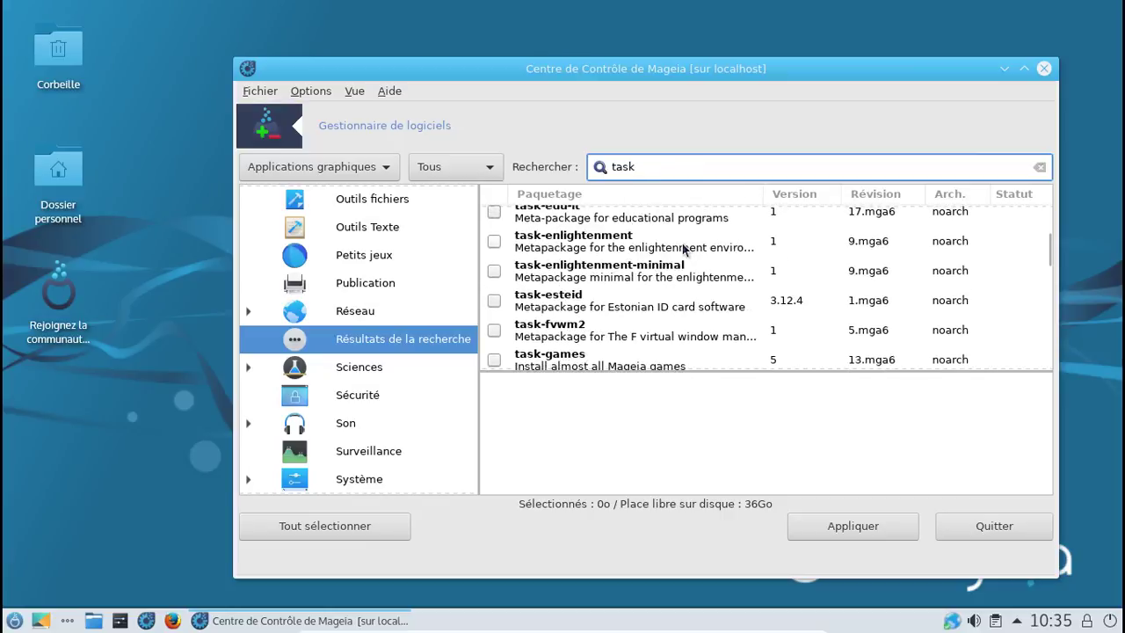
pyautogui.scroll(-4, 683, 250)
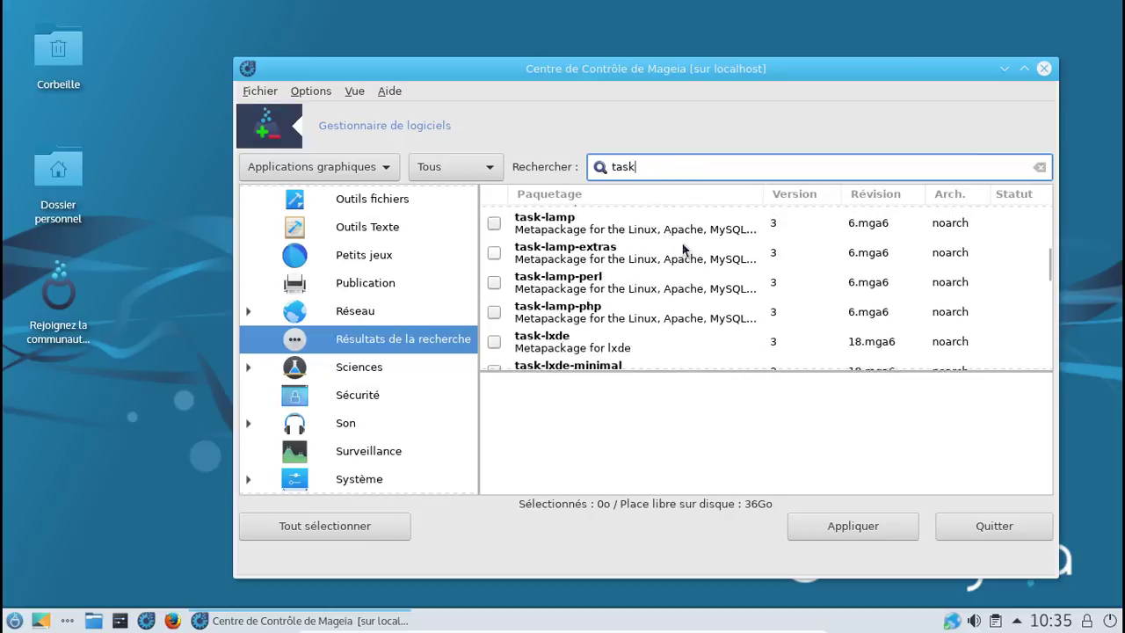
pyautogui.scroll(-1, 684, 250)
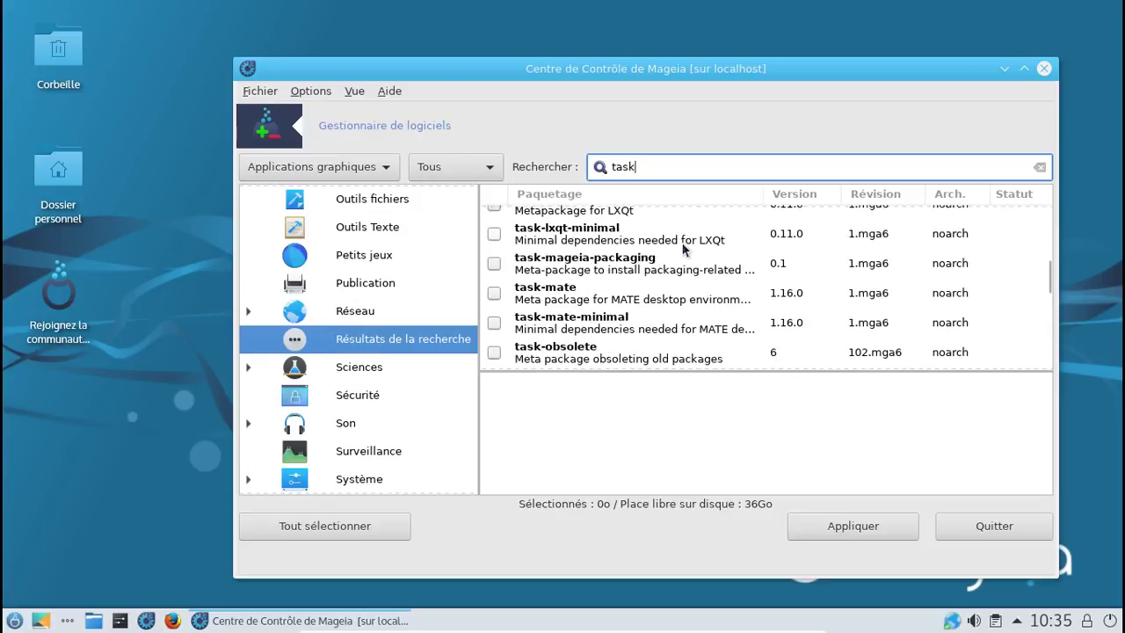
pyautogui.scroll(-3, 684, 250)
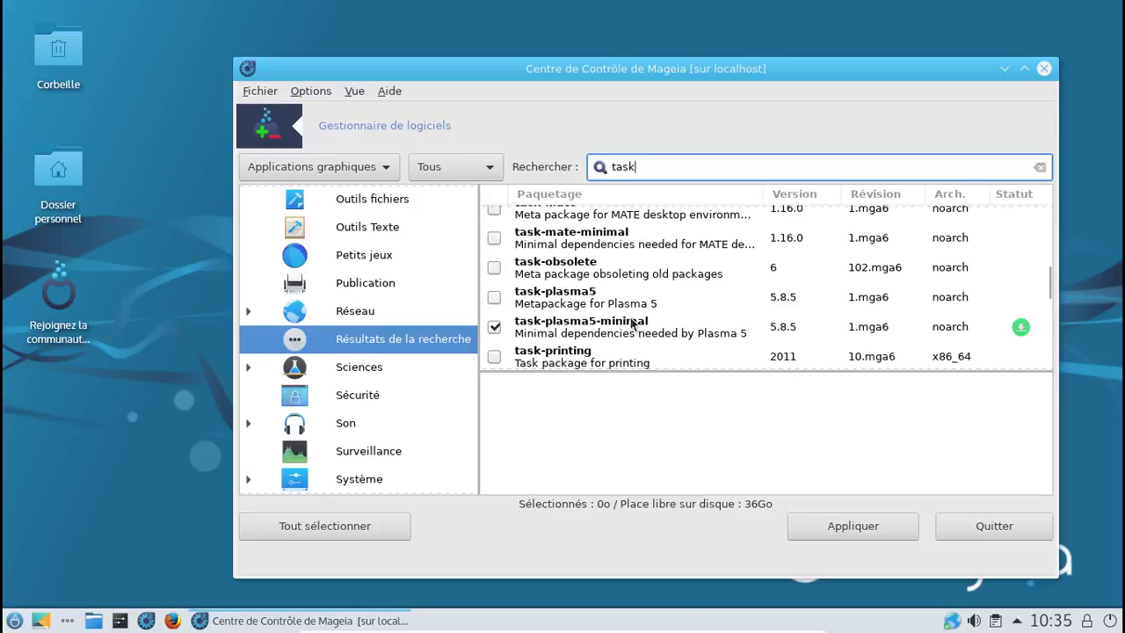
# Step: Tick task-plasma5, accept the kamera and kruler dependencies, and confirm installing five packages
pyautogui.click(495, 297)
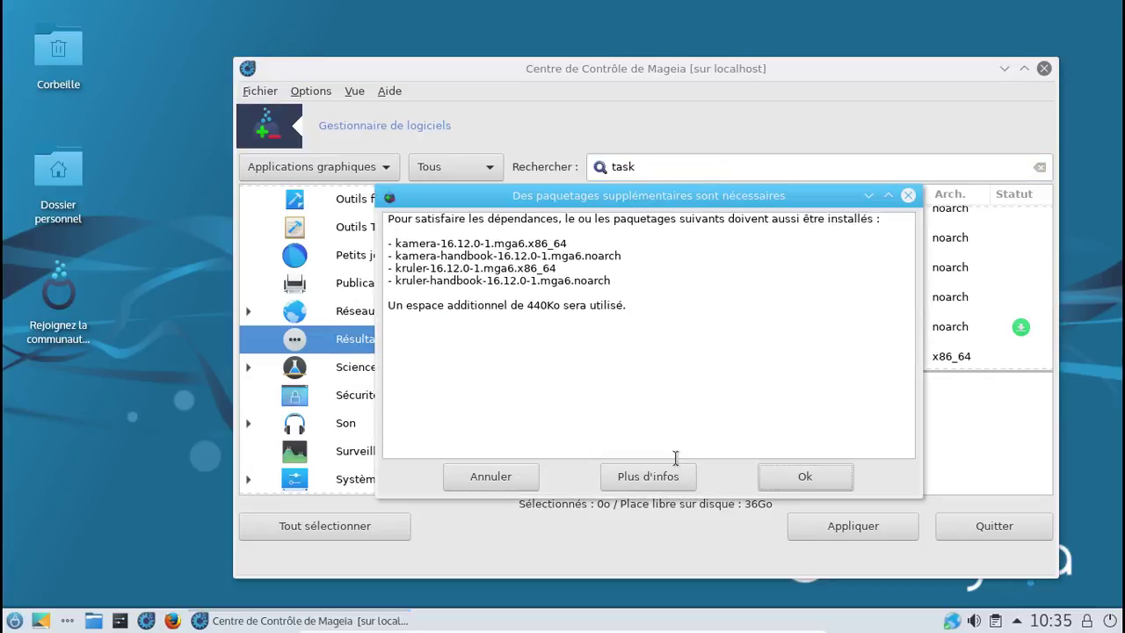
pyautogui.click(648, 476)
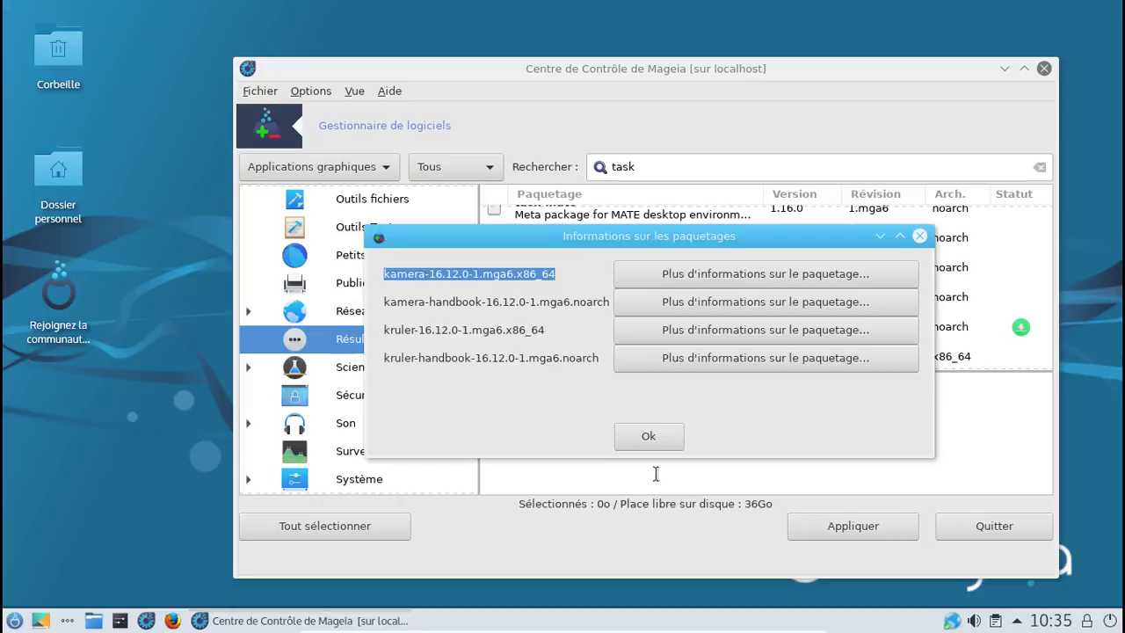
pyautogui.click(659, 437)
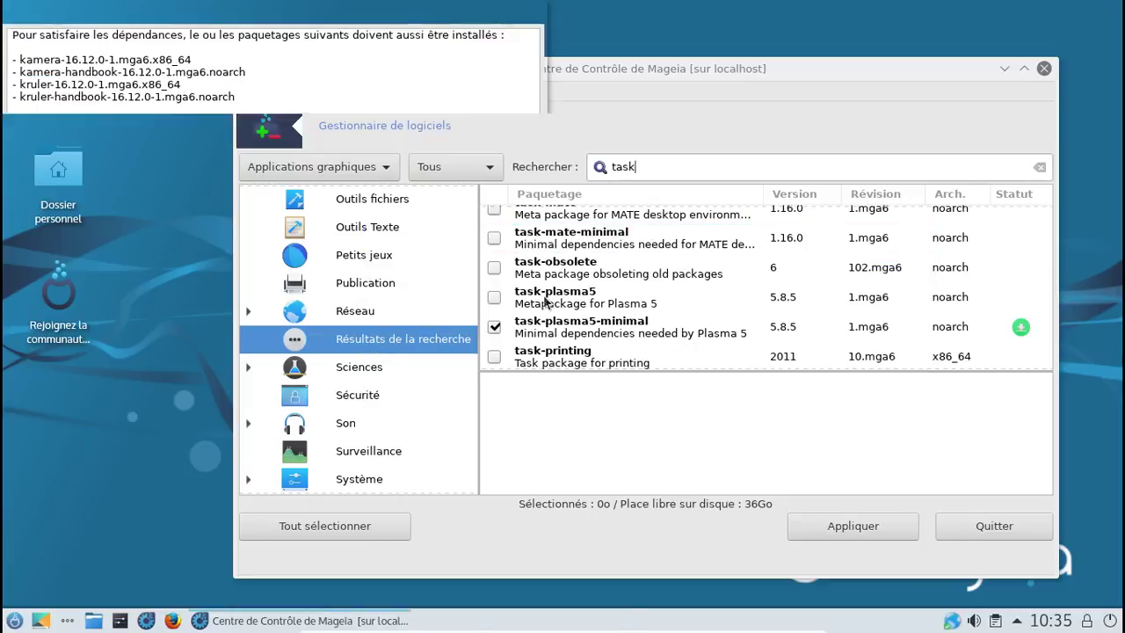
pyautogui.click(428, 293)
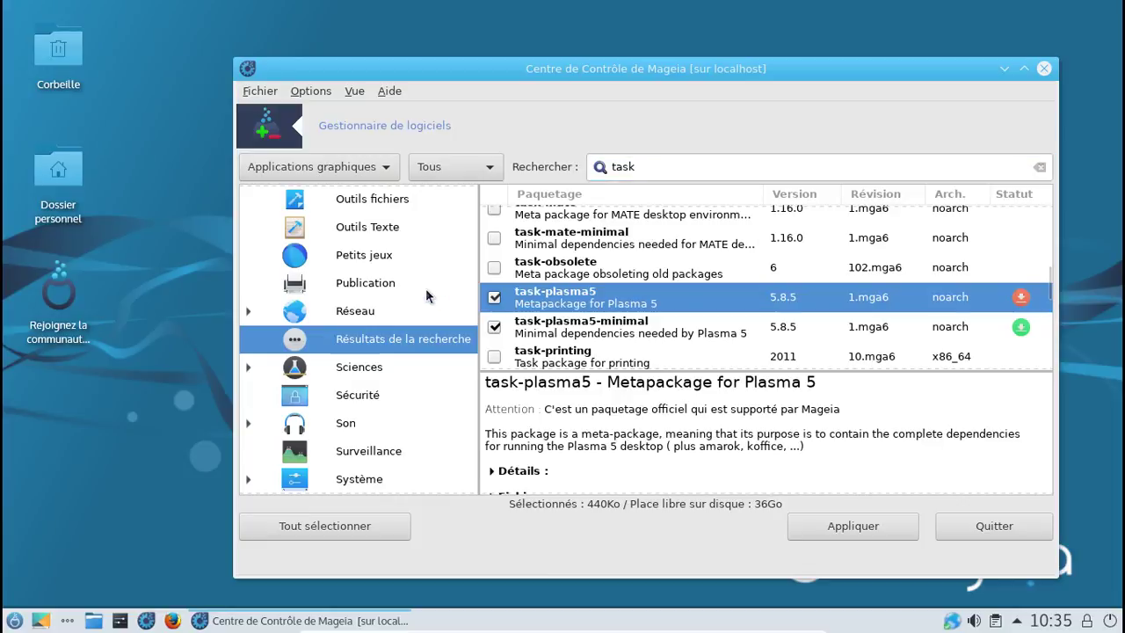
pyautogui.click(837, 524)
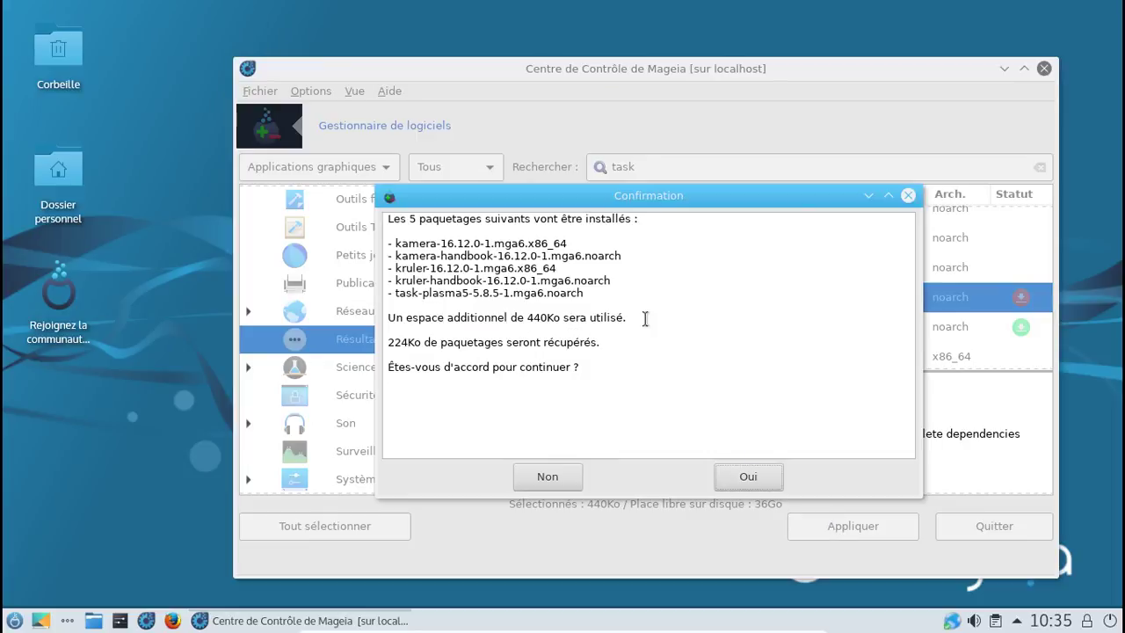
pyautogui.click(734, 475)
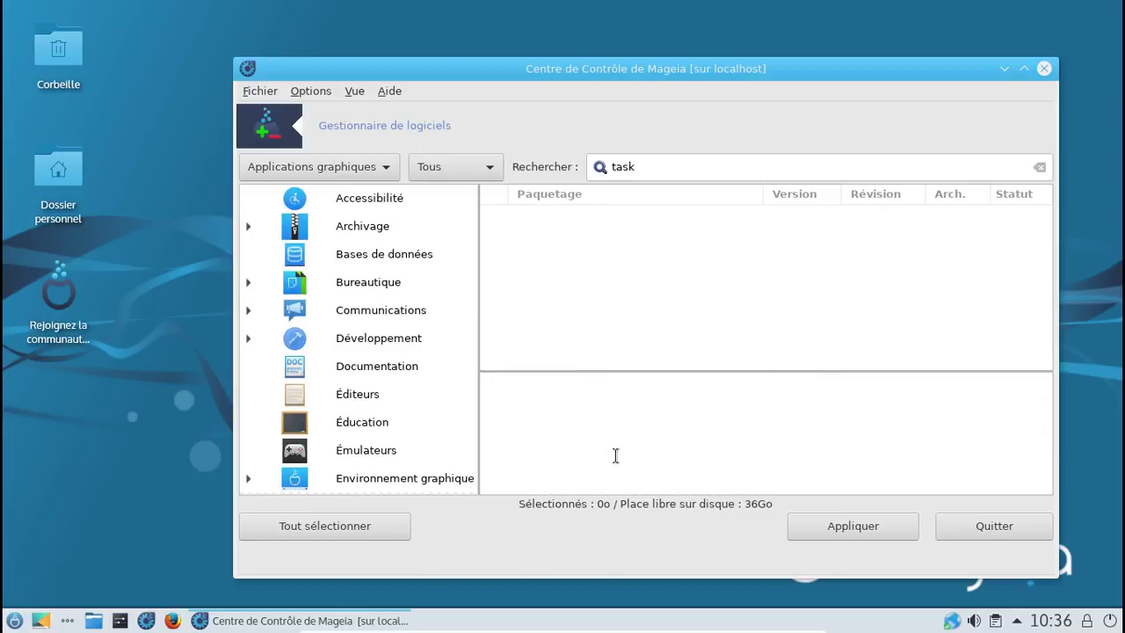
# Step: Search packages for 'kde' after trying 'kde-applications', and scroll the results
pyautogui.doubleClick(648, 167)
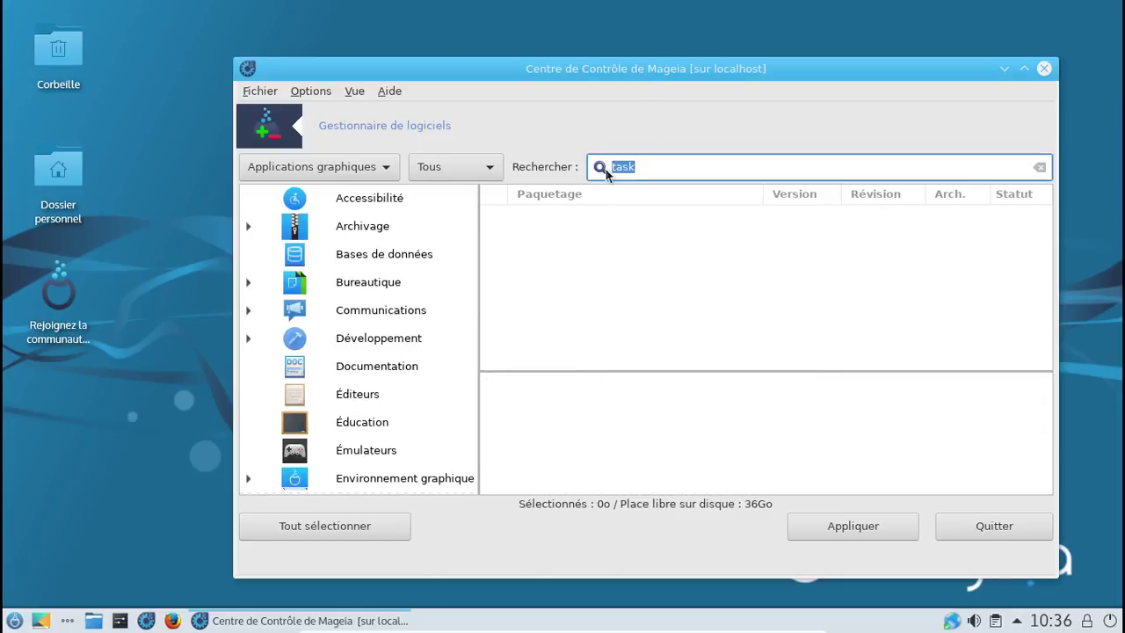
pyautogui.write('kde-applications')
pyautogui.press('Return')
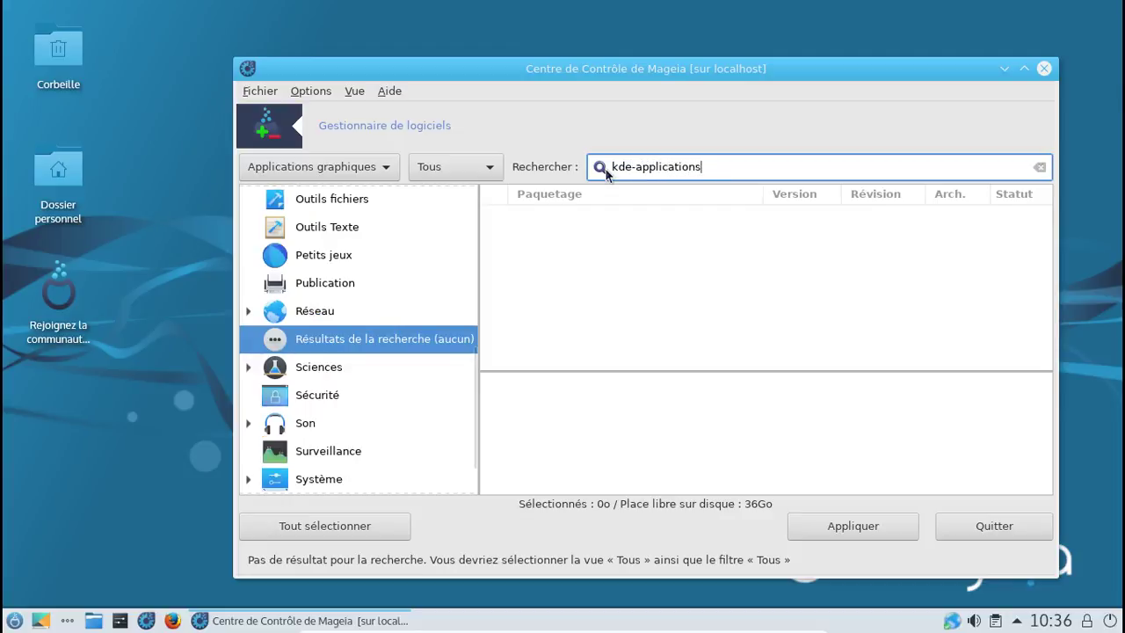
pyautogui.press('BackSpace')
pyautogui.press('BackSpace')
pyautogui.press('BackSpace')
pyautogui.press('BackSpace')
pyautogui.press('BackSpace')
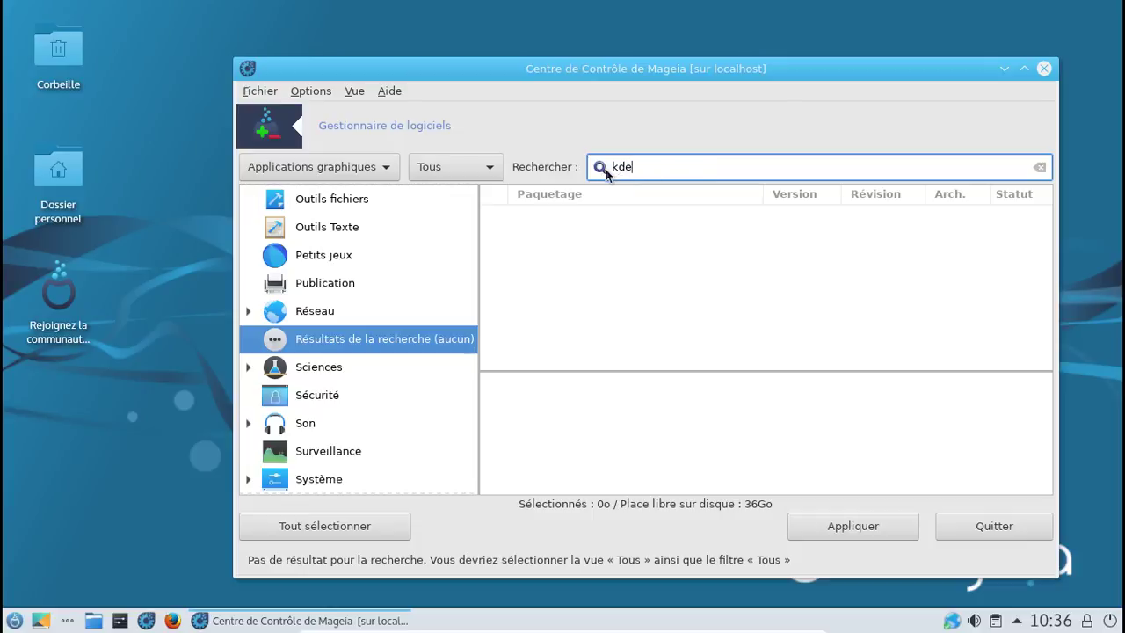
pyautogui.press('Return')
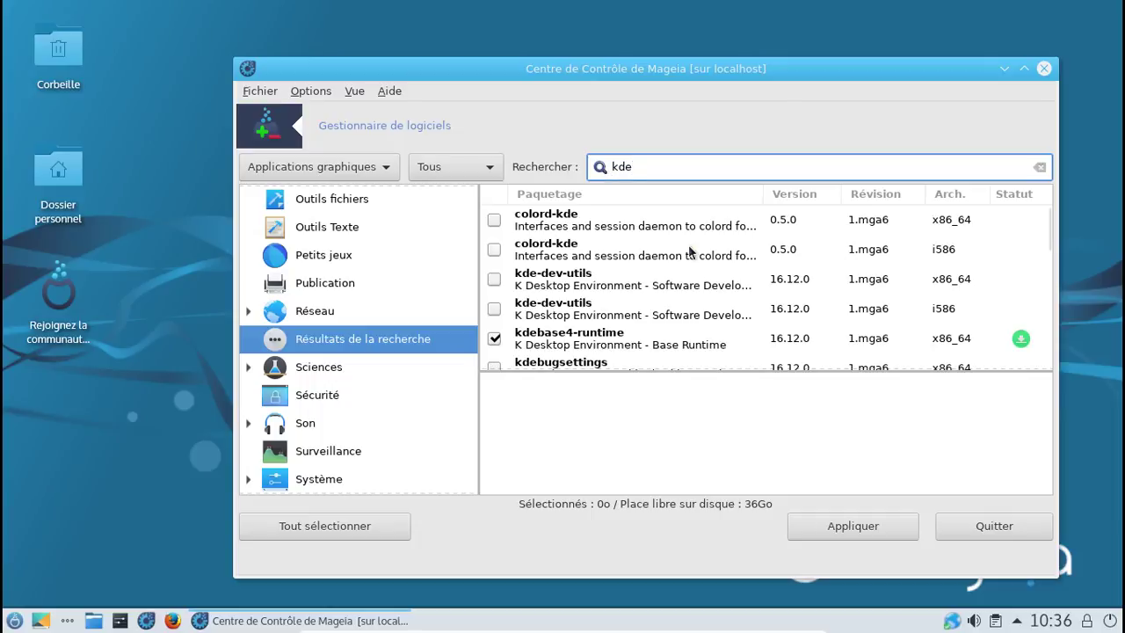
pyautogui.scroll(-1, 713, 248)
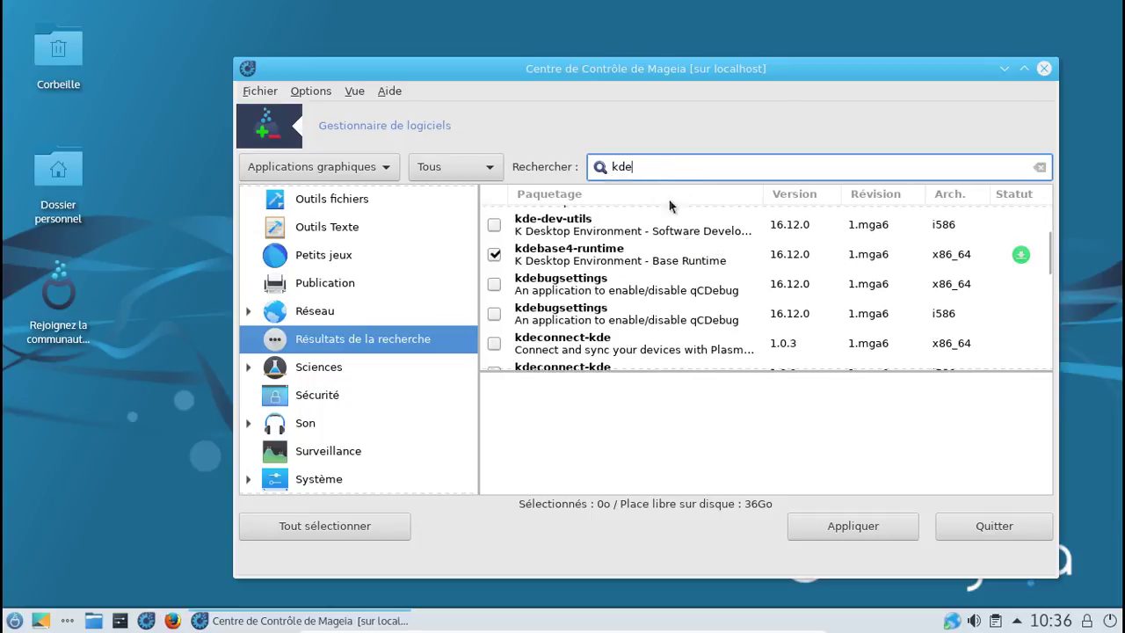
pyautogui.scroll(-1, 703, 265)
pyautogui.scroll(-5, 702, 265)
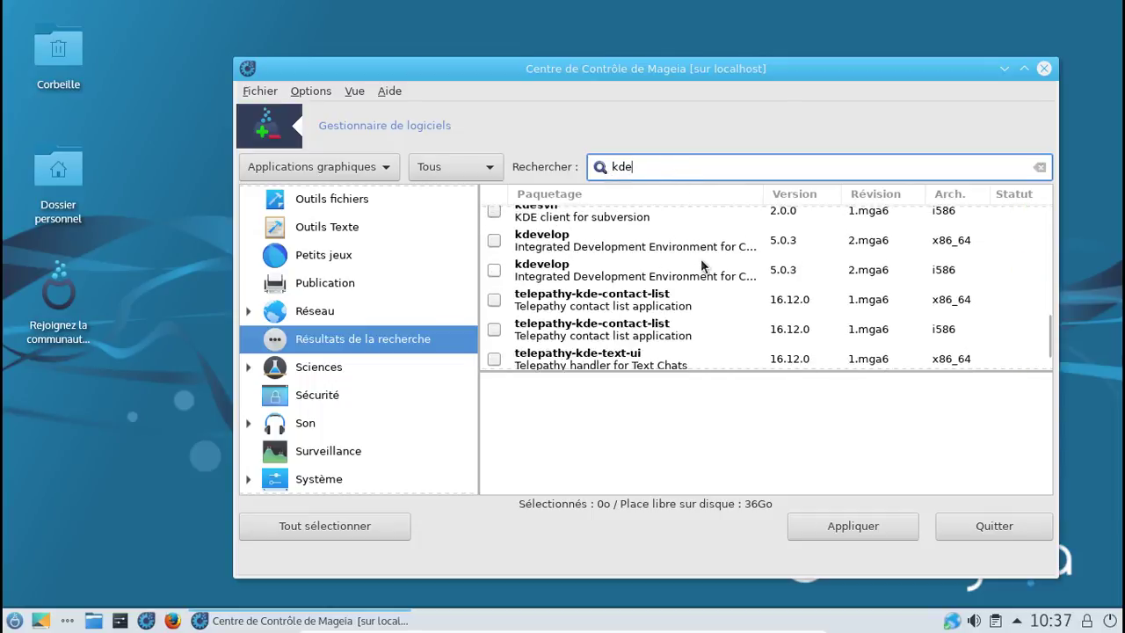
pyautogui.scroll(-1, 701, 264)
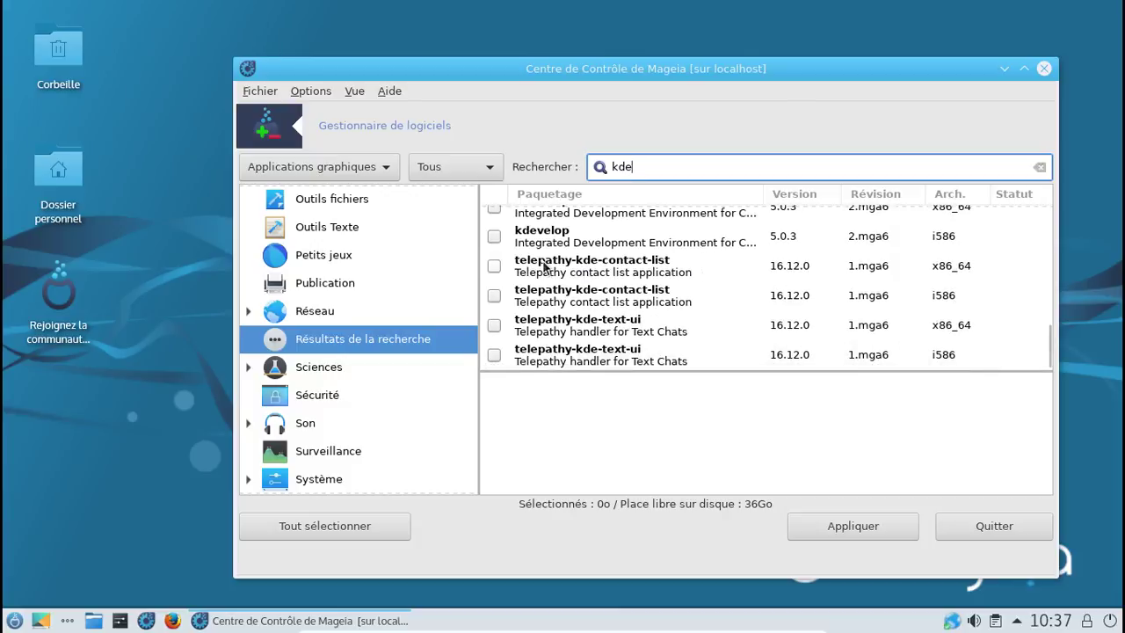
# Step: Tick telepathy-kde-contact-list x86_64, accept its dependencies, and dismiss the i586 conflict warning
pyautogui.click(497, 267)
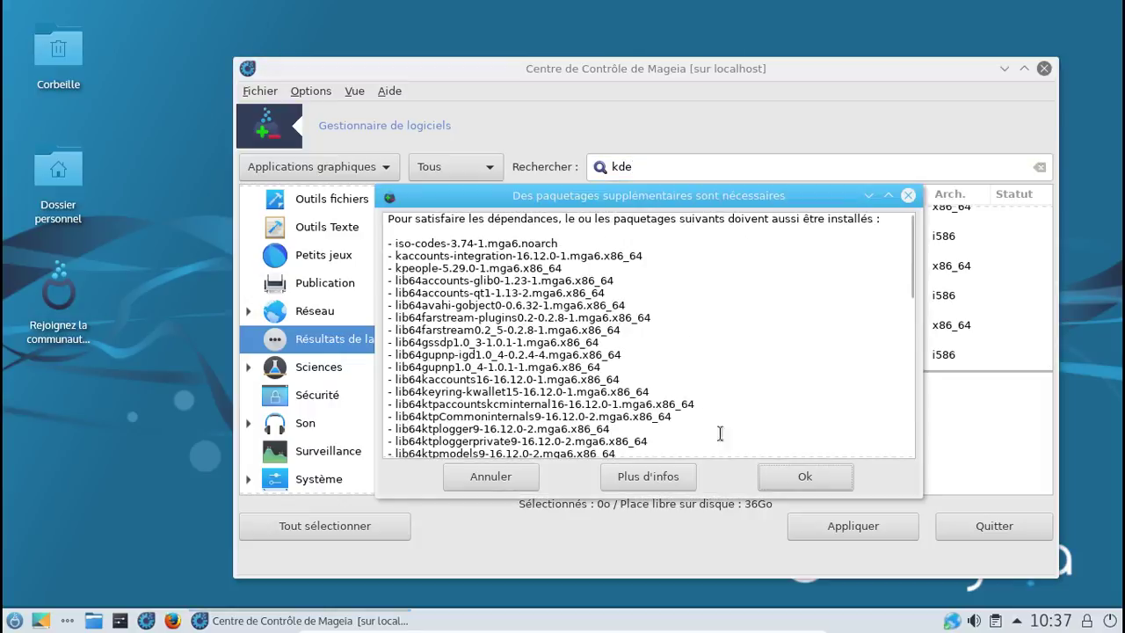
pyautogui.click(799, 473)
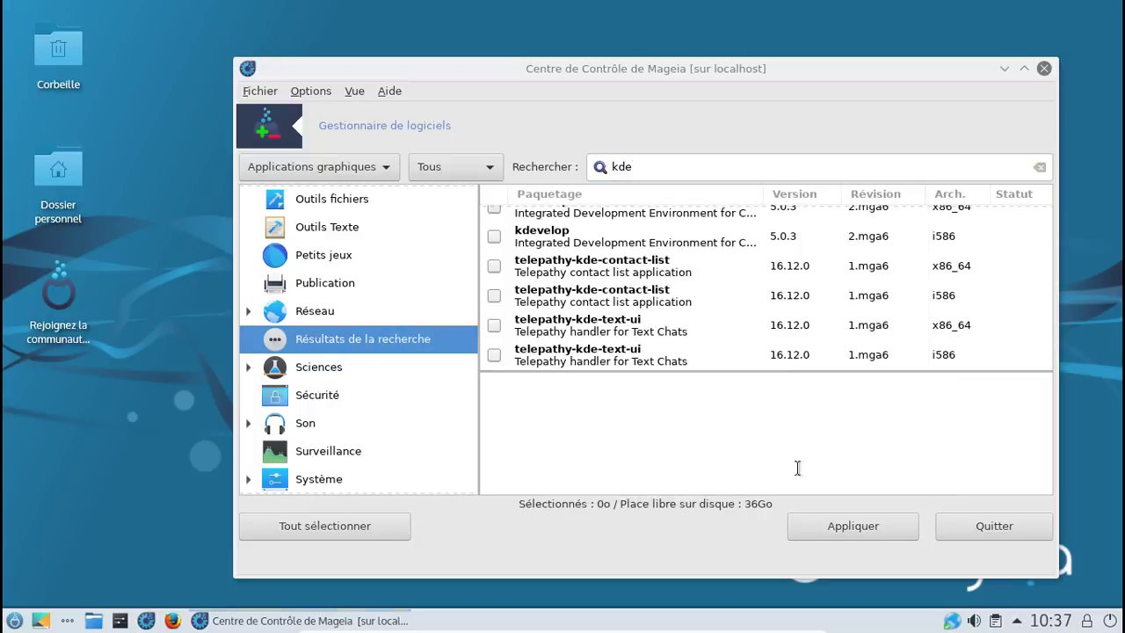
pyautogui.click(494, 295)
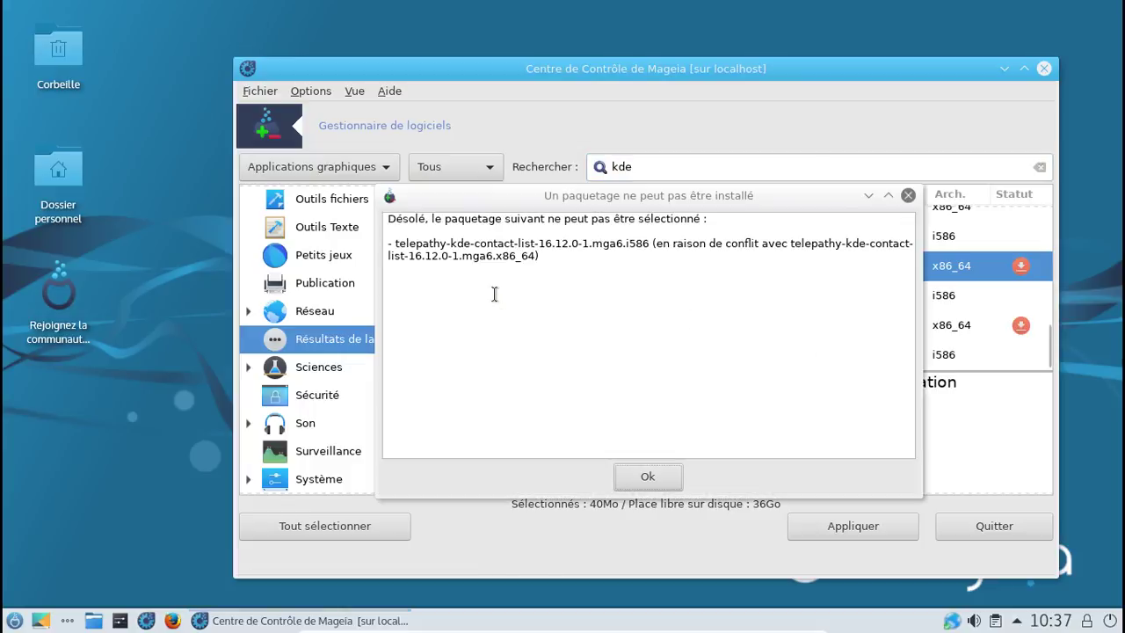
pyautogui.click(649, 477)
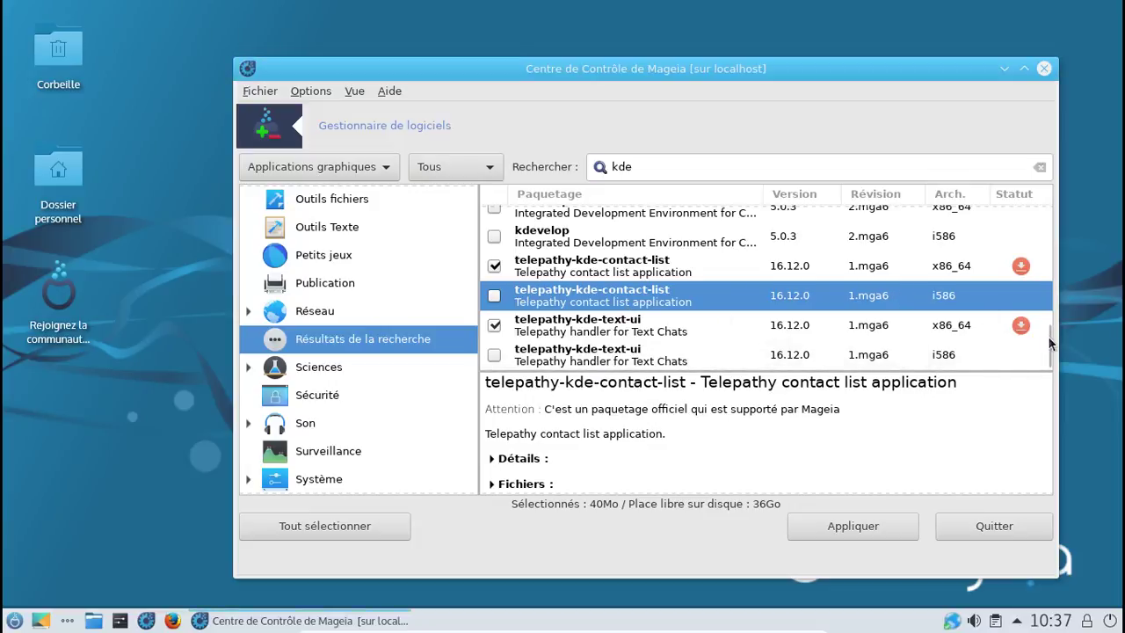
pyautogui.moveTo(1049, 335); pyautogui.dragTo(1037, 186)
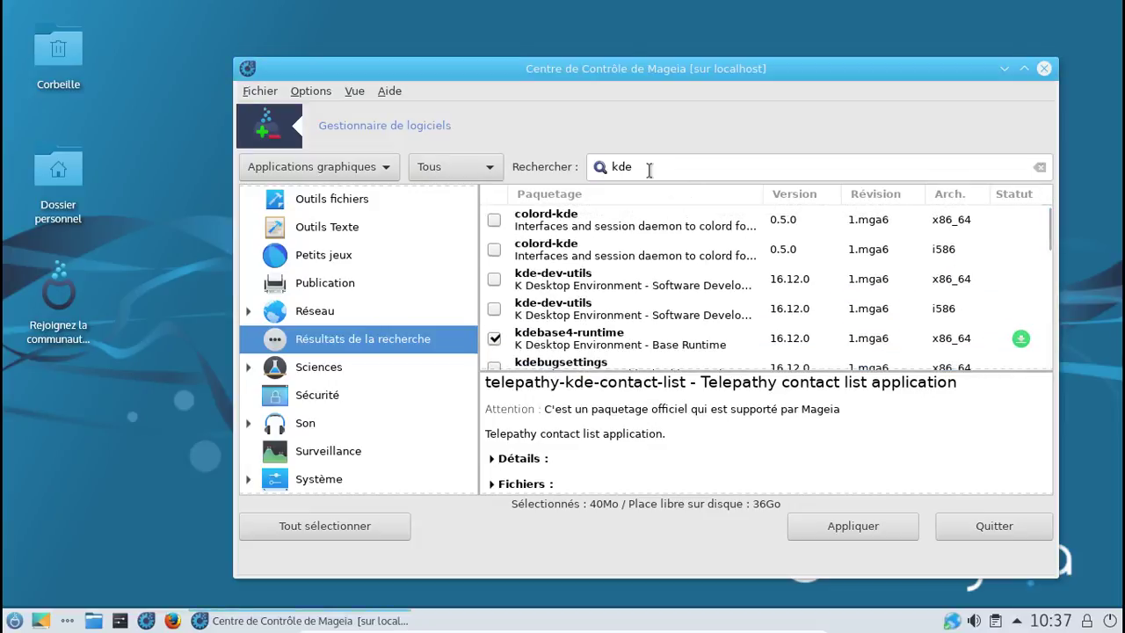
pyautogui.moveTo(647, 167); pyautogui.dragTo(613, 168)
# Step: Clear the kde search term and look through the 'monitor' package results
pyautogui.press('BackSpace')
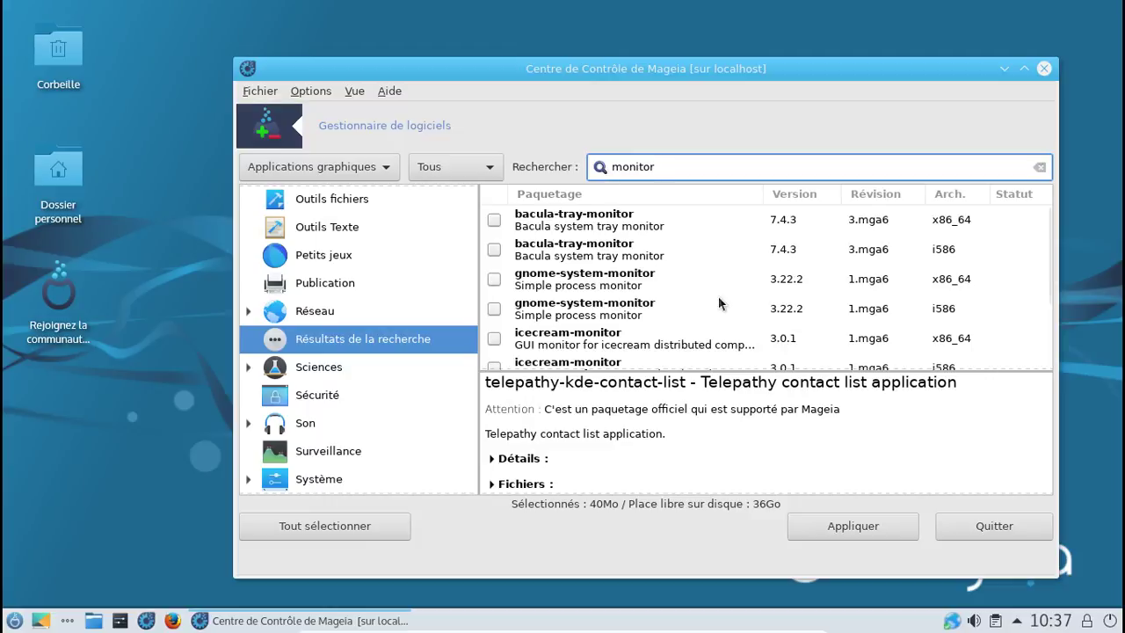
pyautogui.scroll(-4, 718, 299)
pyautogui.scroll(3, 718, 297)
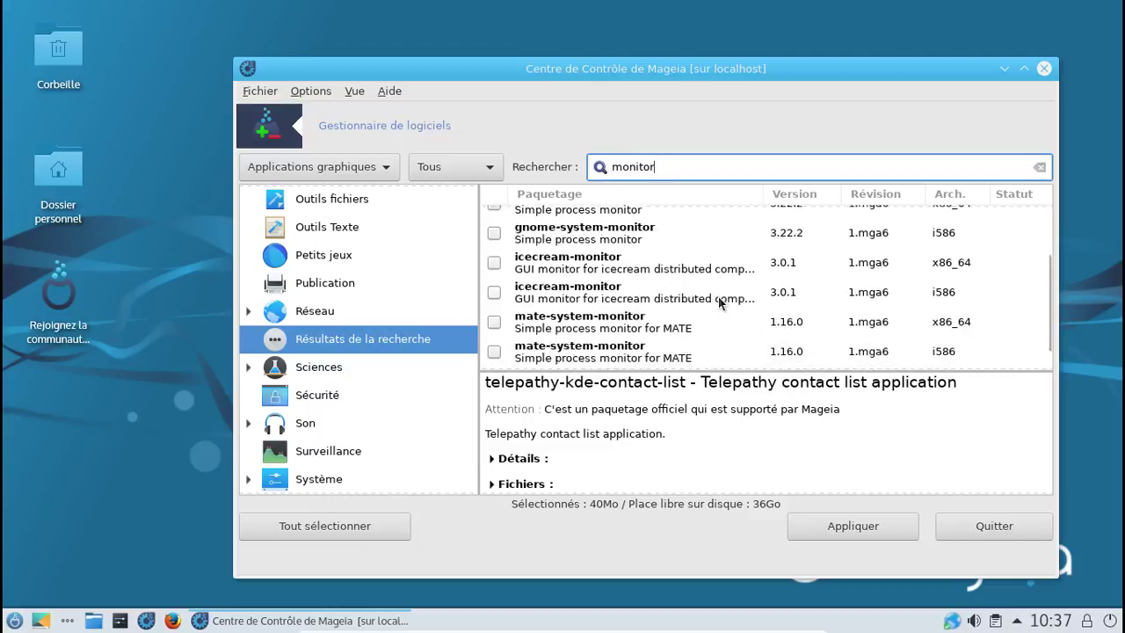
pyautogui.scroll(1, 718, 303)
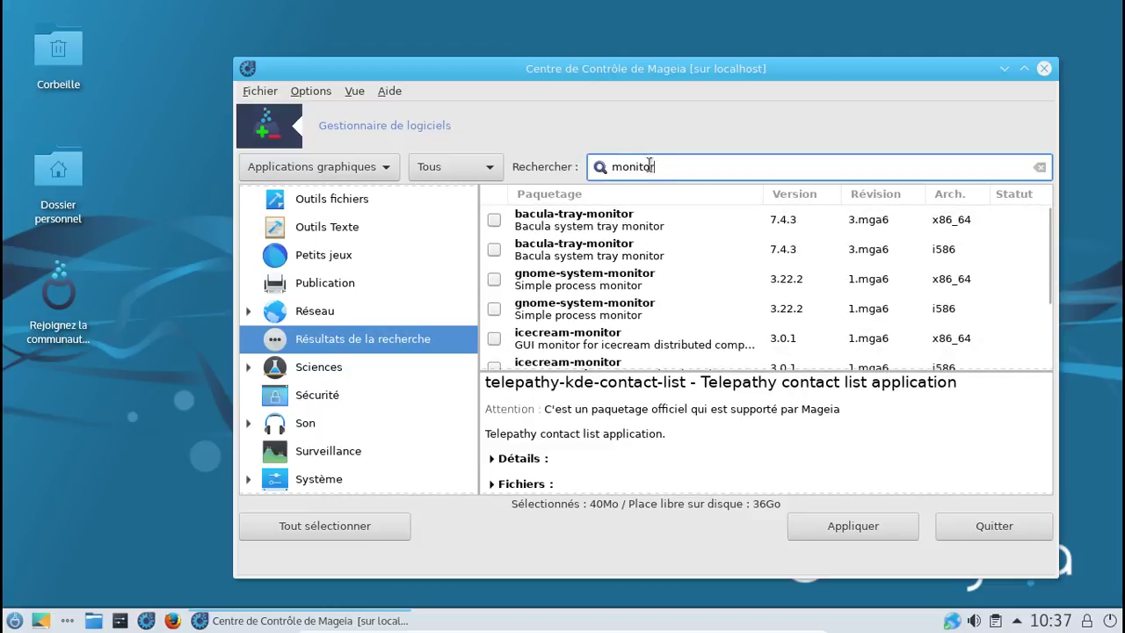
# Step: Search for 'systeme' and scroll to confirm systemsettings is already installed
pyautogui.doubleClick(610, 167)
pyautogui.write('systeme')
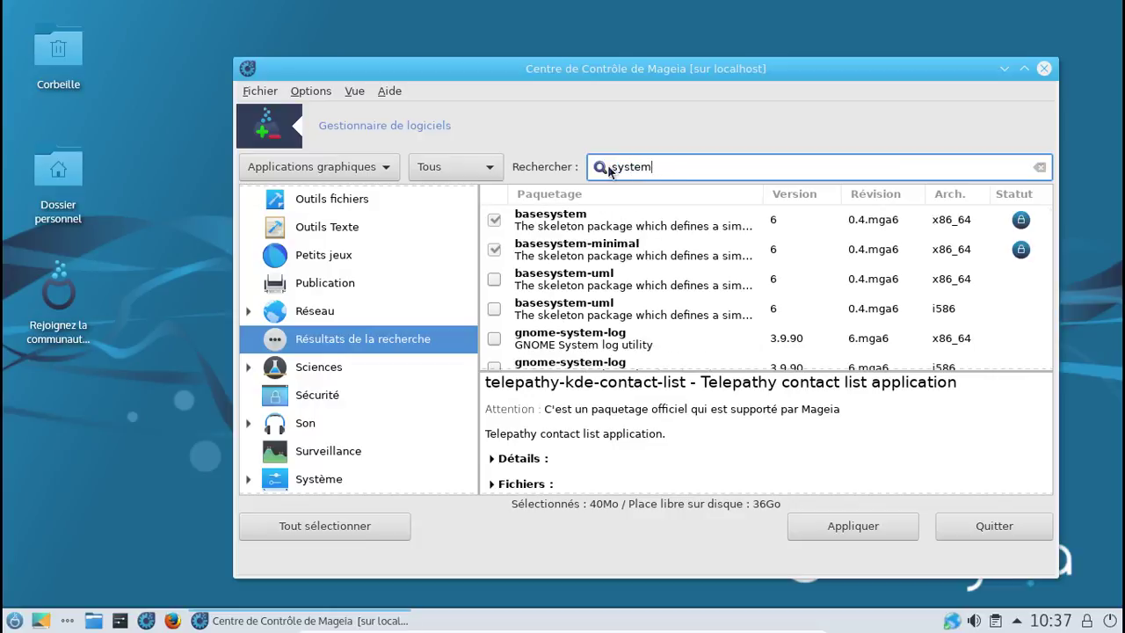
pyautogui.scroll(-2, 720, 245)
pyautogui.scroll(-6, 721, 244)
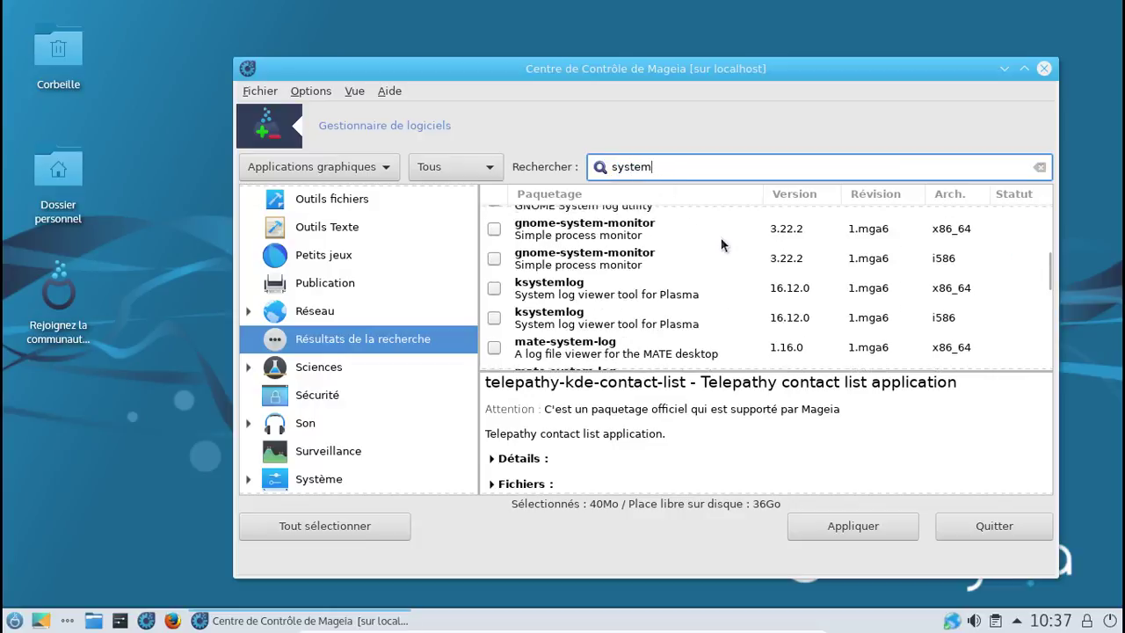
pyautogui.scroll(-2, 721, 244)
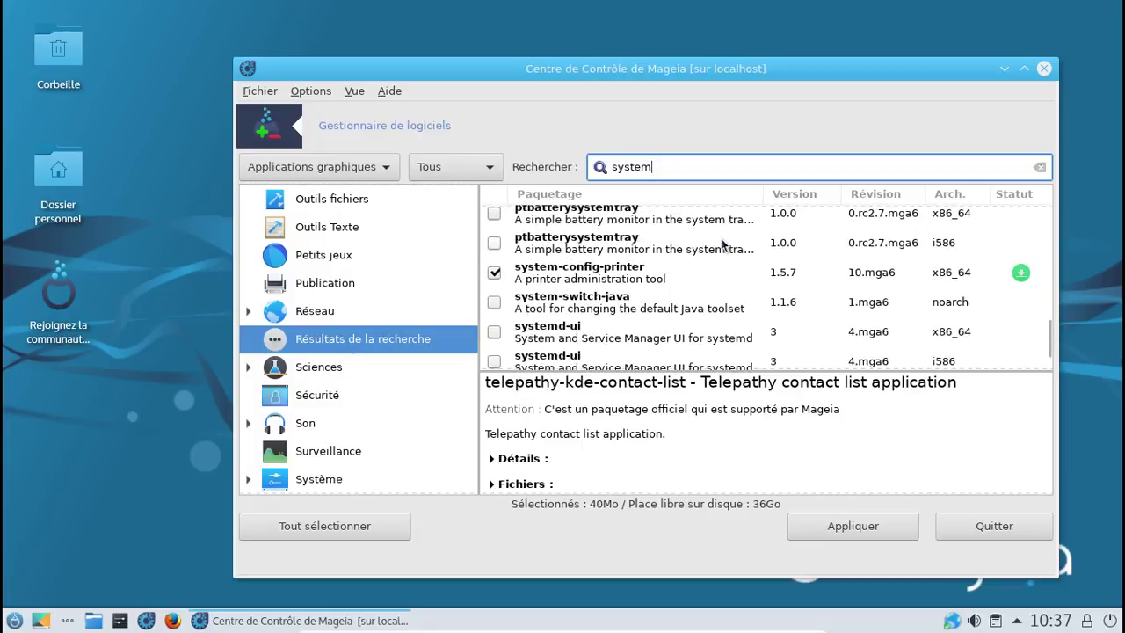
pyautogui.scroll(-1, 719, 245)
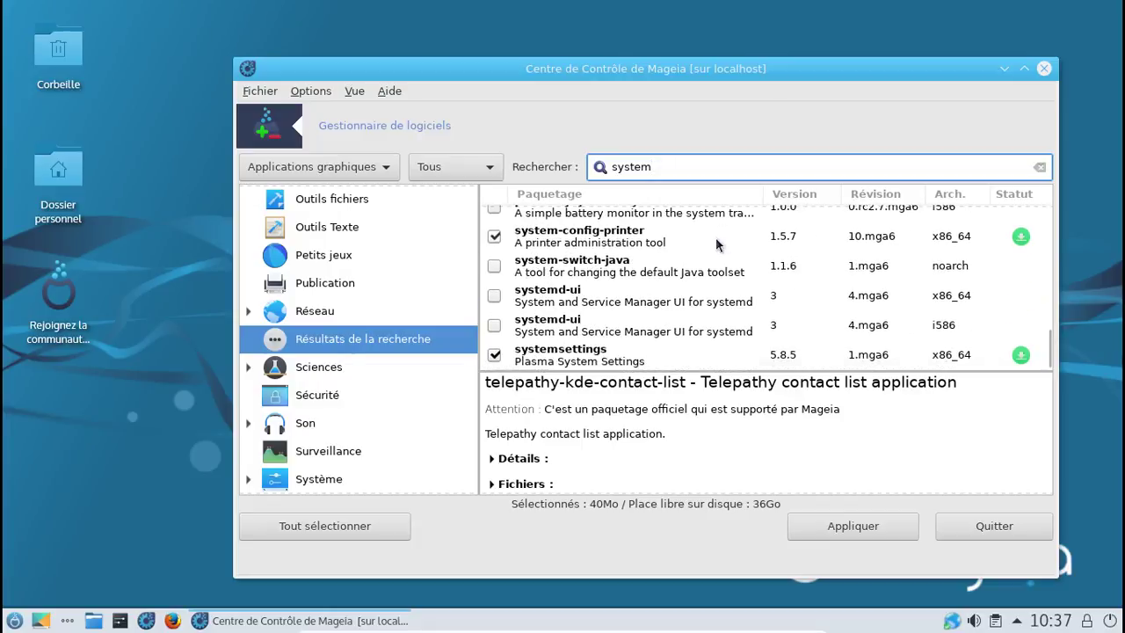
pyautogui.scroll(6, 715, 244)
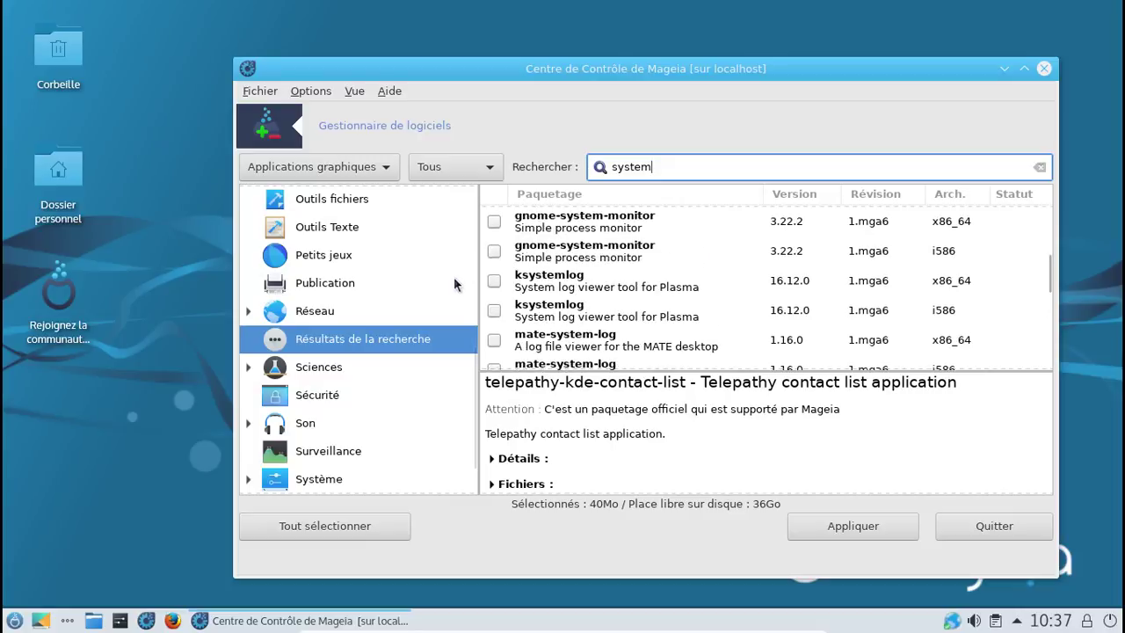
# Step: Apply the telepathy package selections and confirm installing all 52 packages with dependencies
pyautogui.click(865, 524)
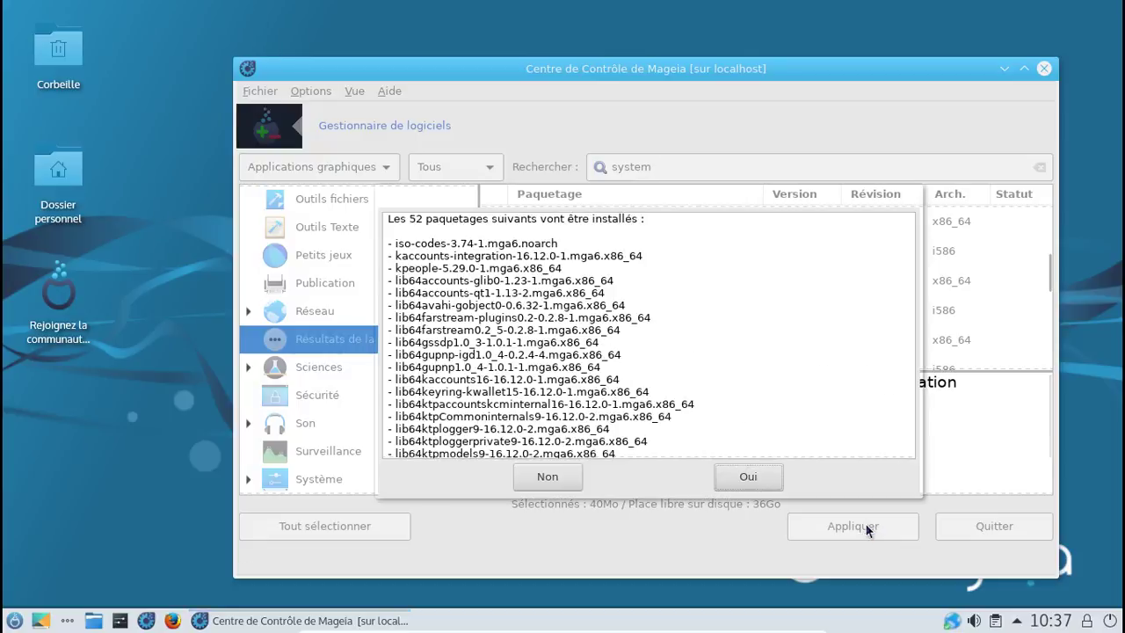
pyautogui.scroll(-10, 709, 353)
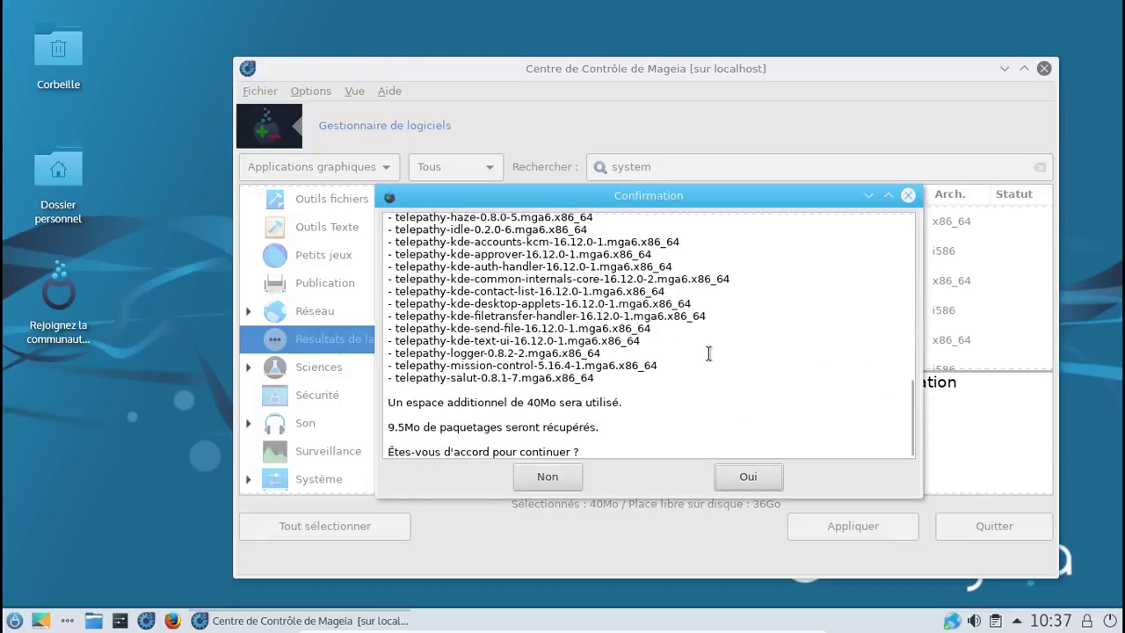
pyautogui.click(754, 477)
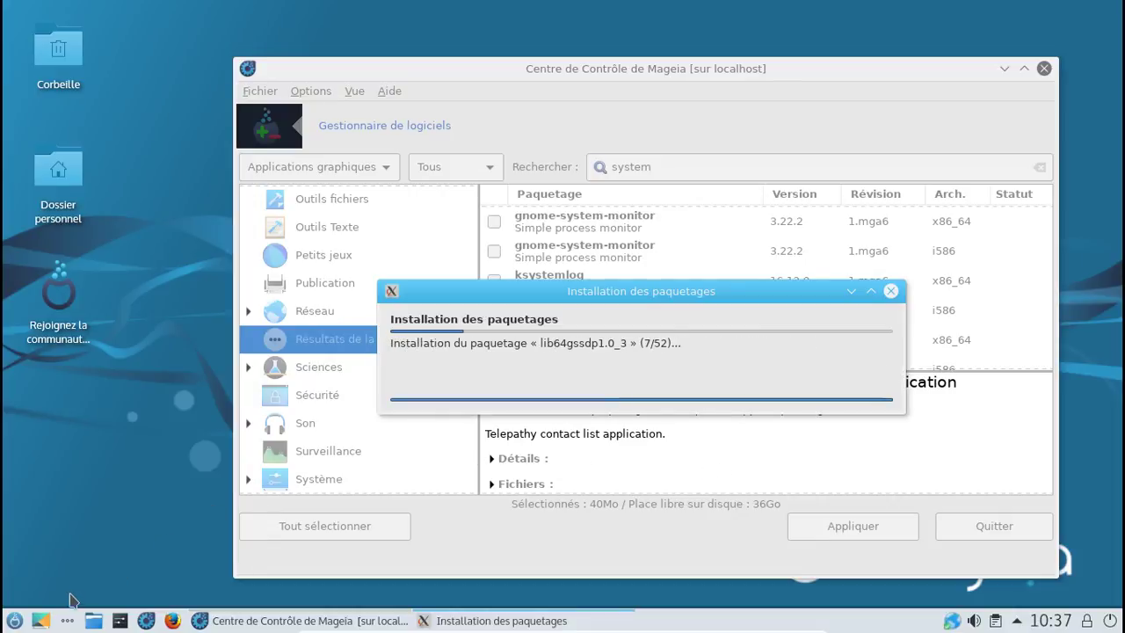
# Step: While packages install, browse the launcher's Bureautique, Graphisme, Son et Vidéo and Outils categories
pyautogui.click(17, 620)
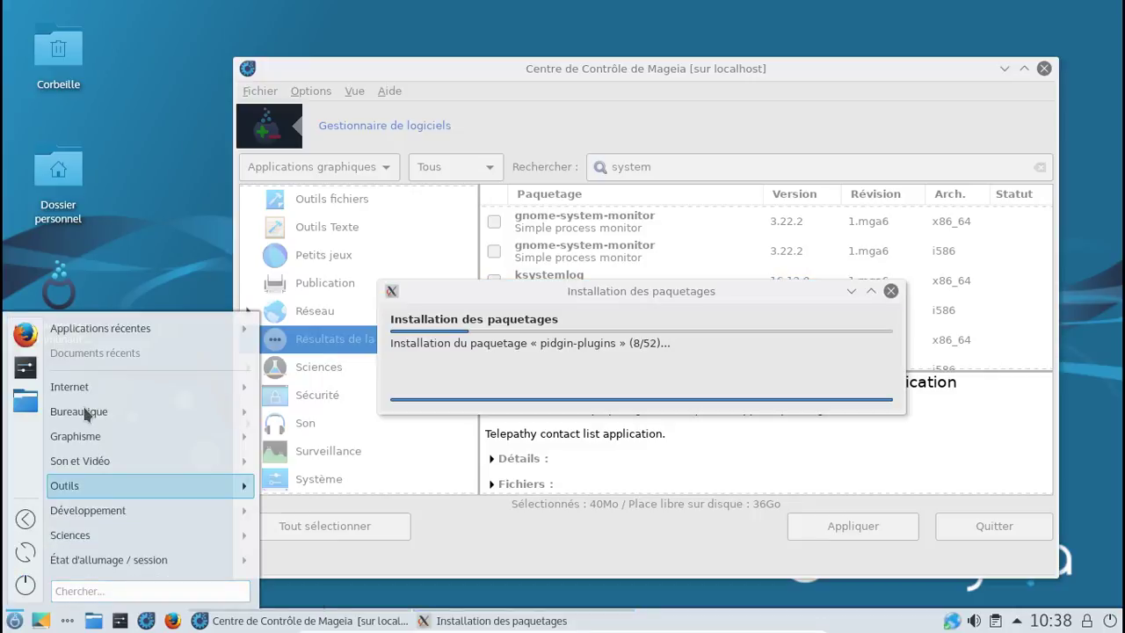
pyautogui.moveTo(84, 408)
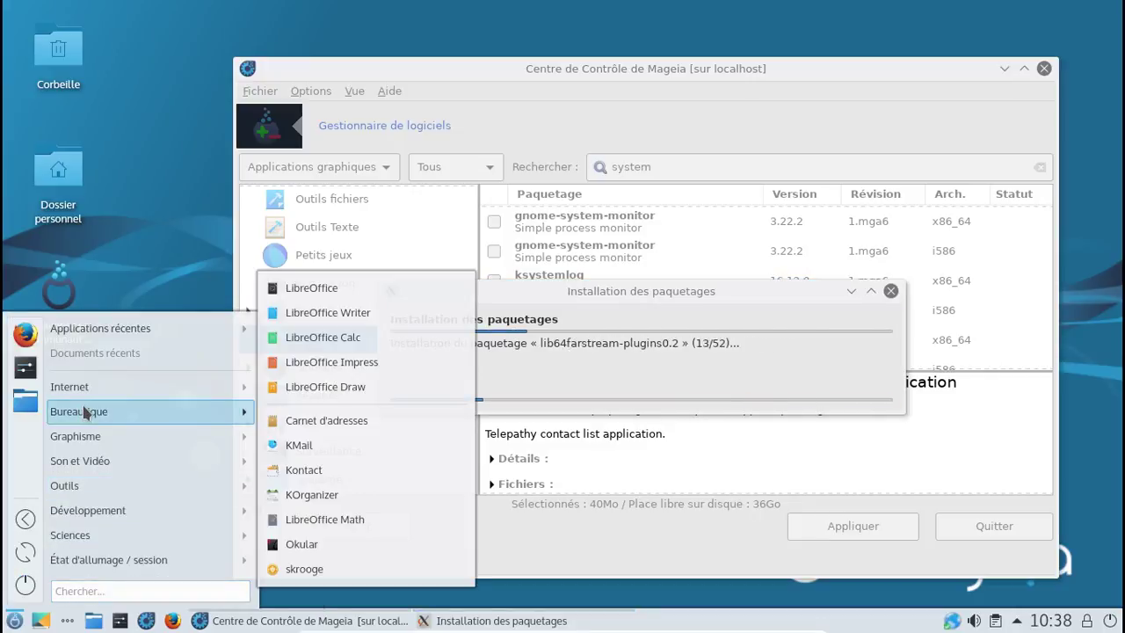
pyautogui.moveTo(85, 438)
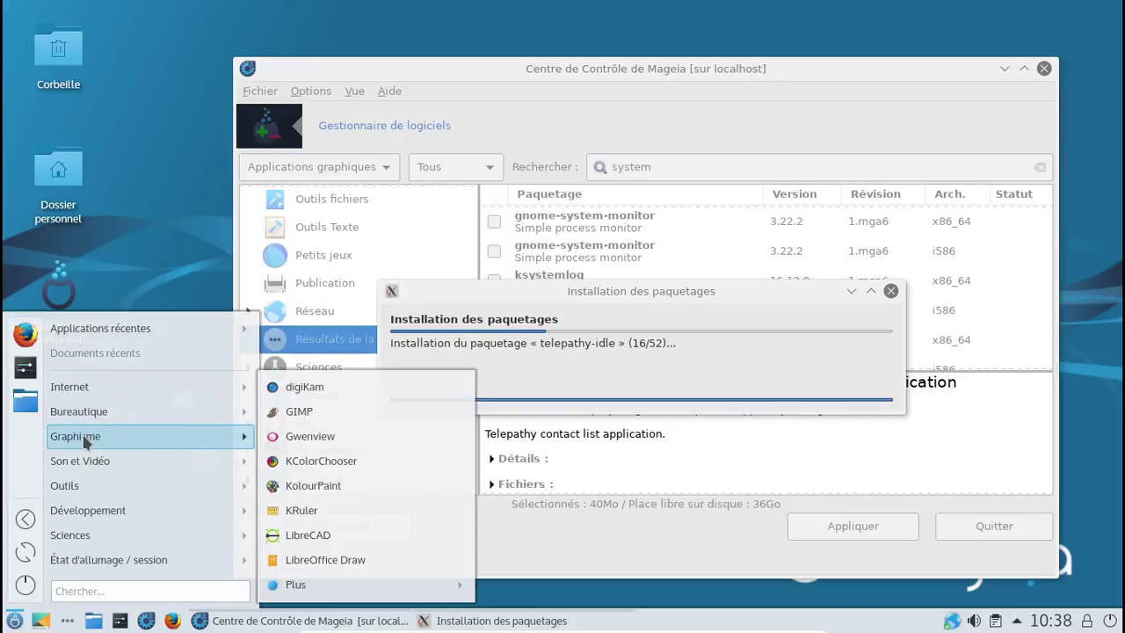
pyautogui.moveTo(90, 464)
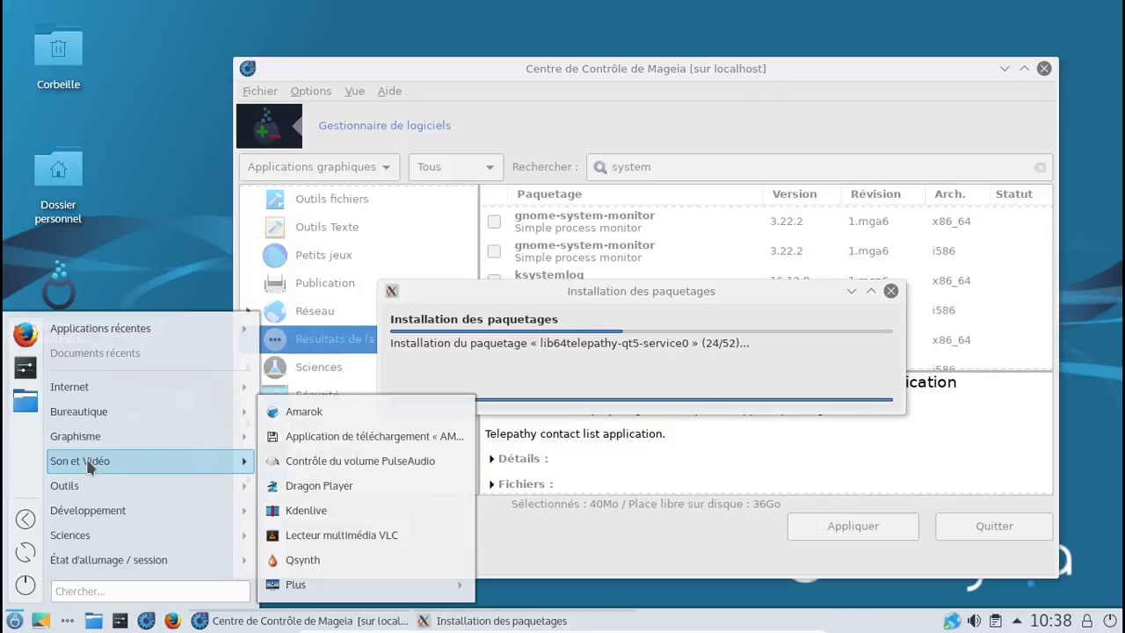
pyautogui.moveTo(87, 483)
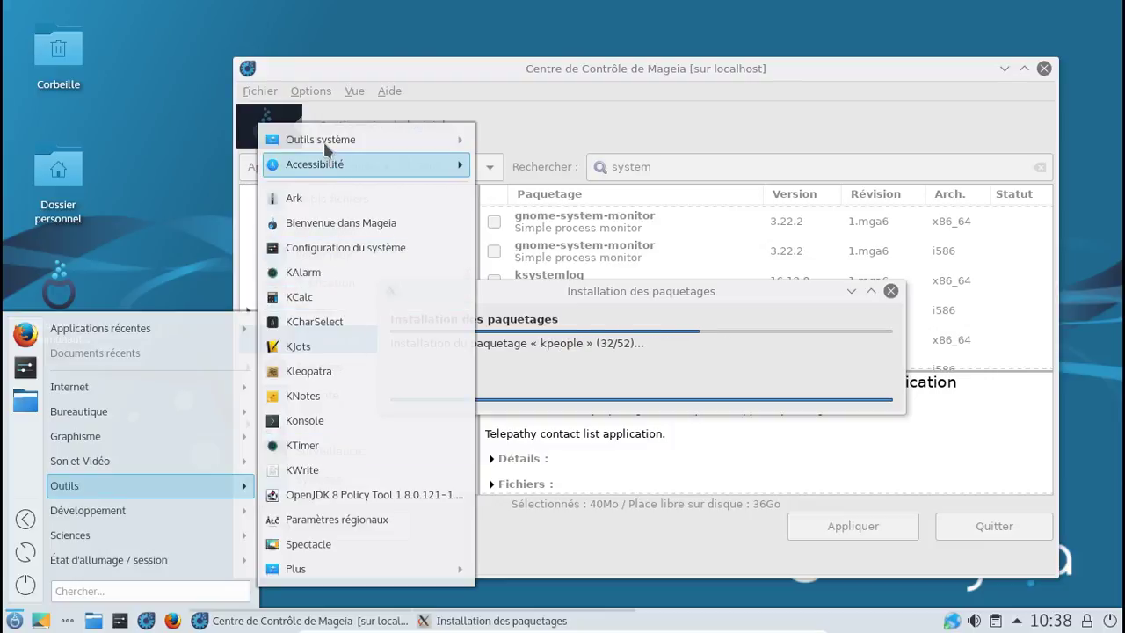
pyautogui.moveTo(324, 150)
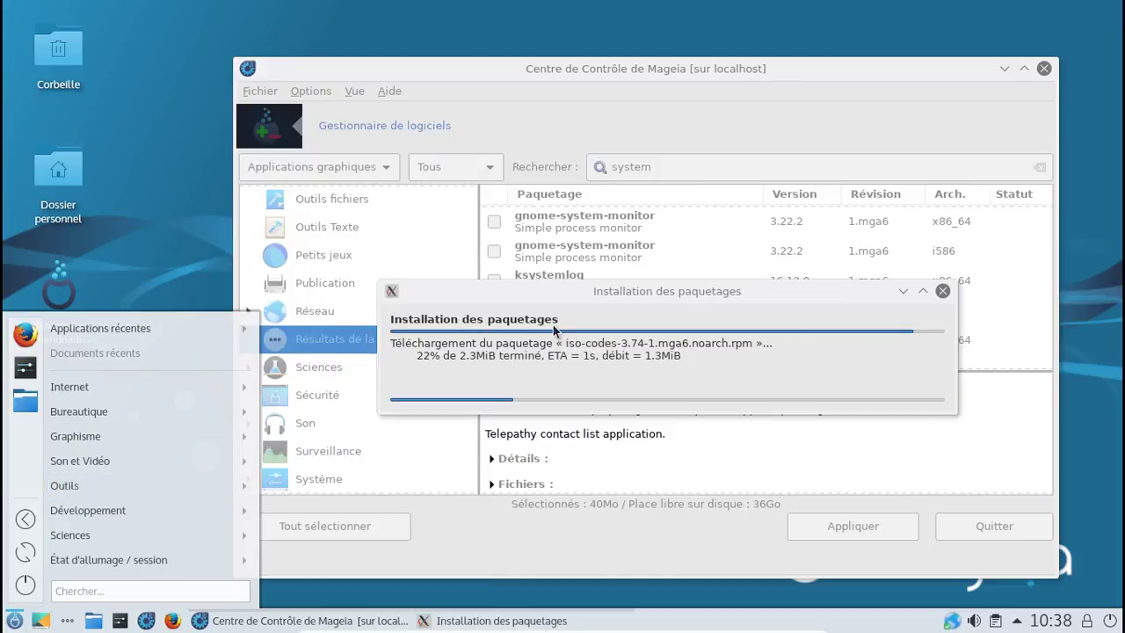
pyautogui.click(555, 330)
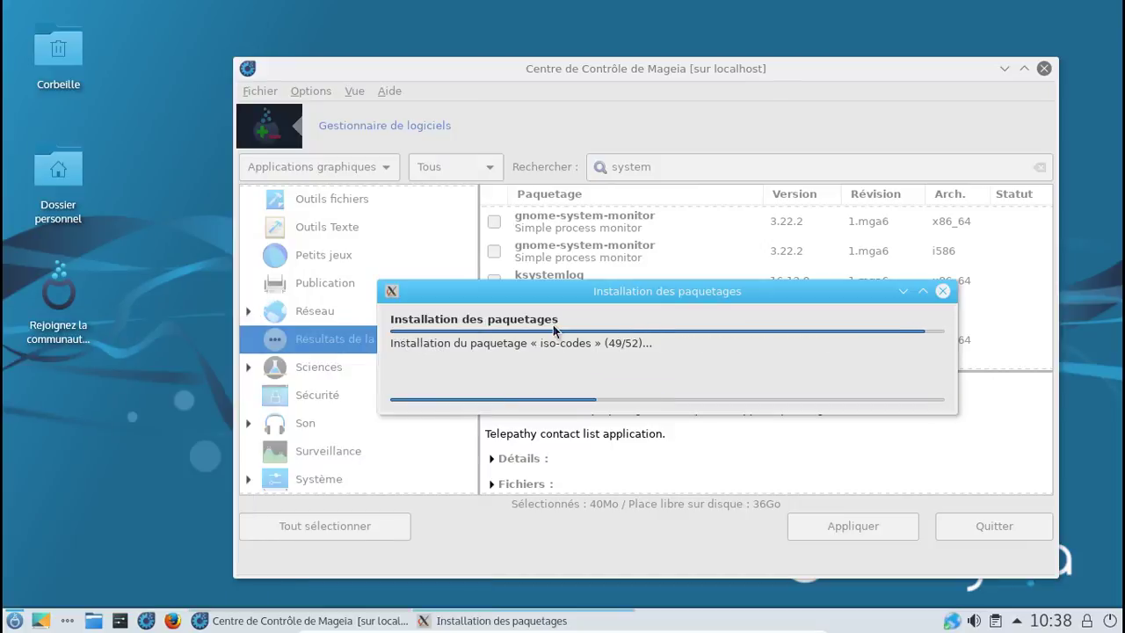
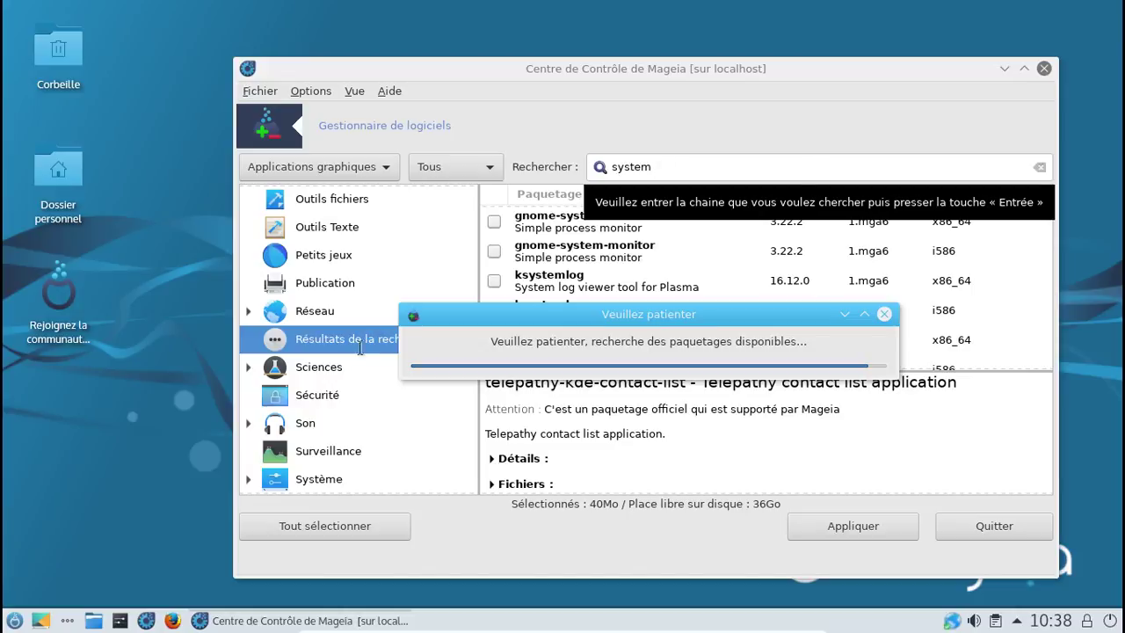
# Step: Search the application menu for 'kwe', clear the search, and dismiss the menu
pyautogui.click(14, 621)
pyautogui.moveTo(99, 571)
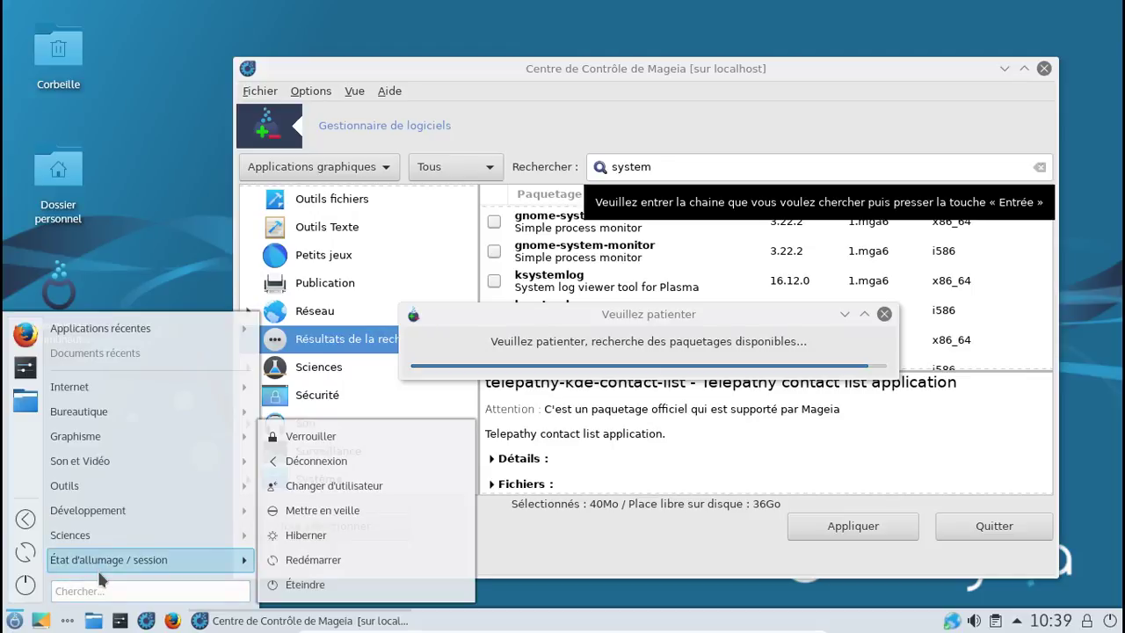
pyautogui.click(102, 590)
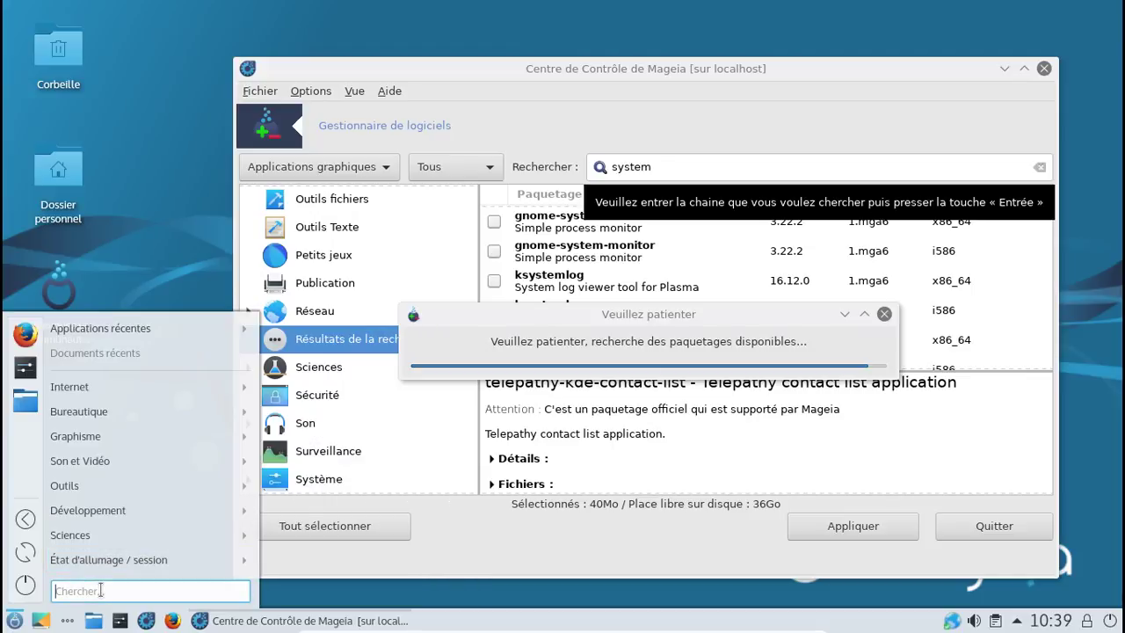
pyautogui.write('kw')
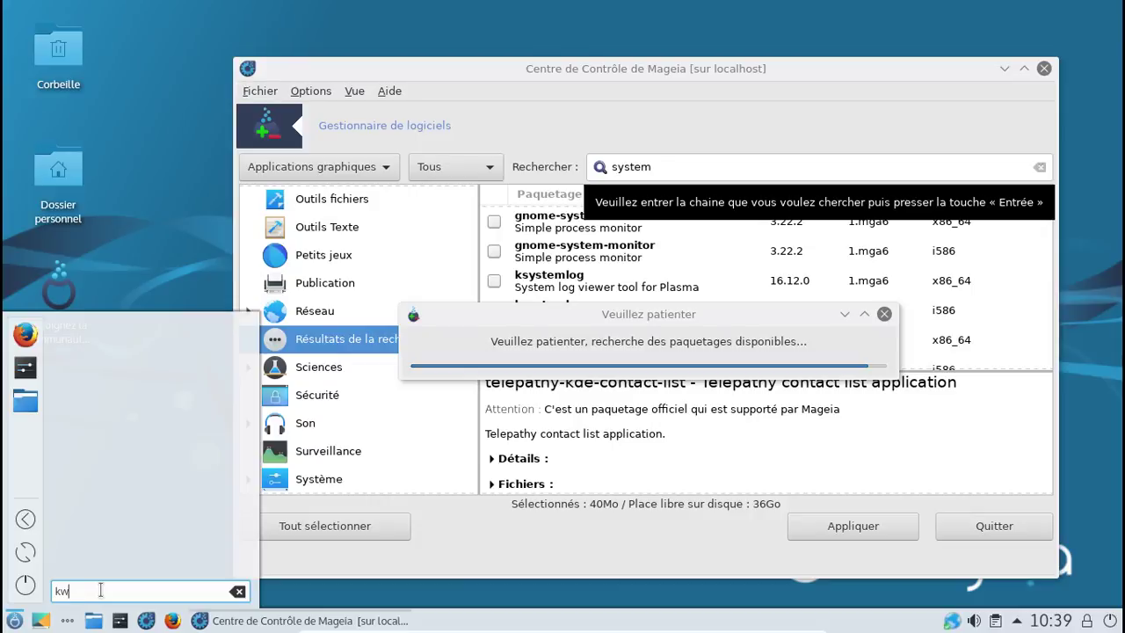
pyautogui.write('e')
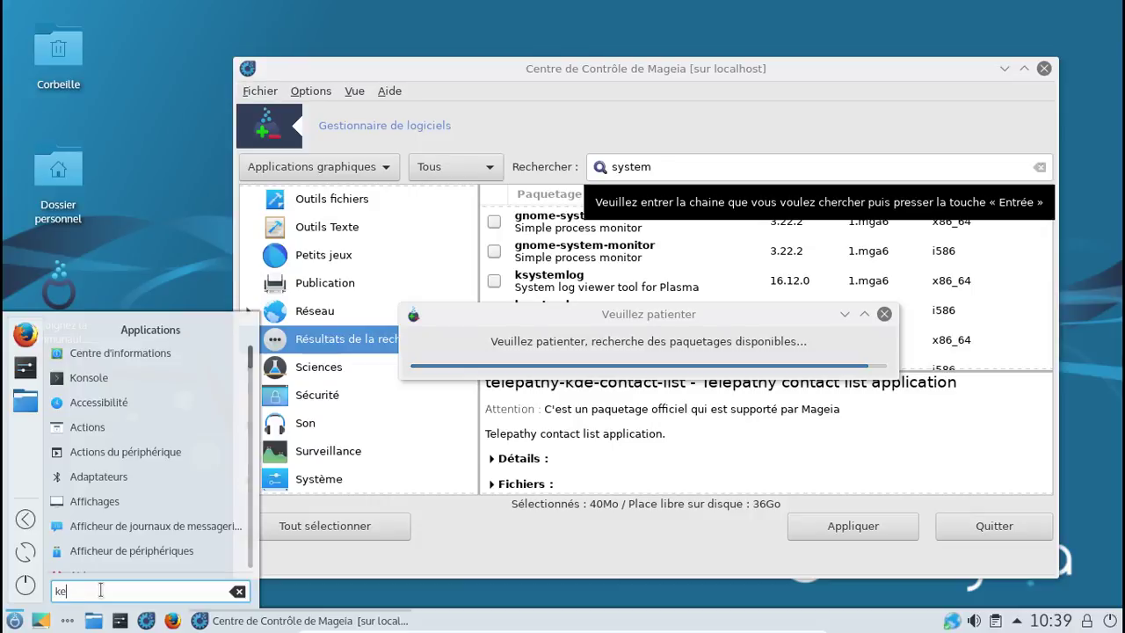
pyautogui.press('BackSpace')
pyautogui.press('BackSpace')
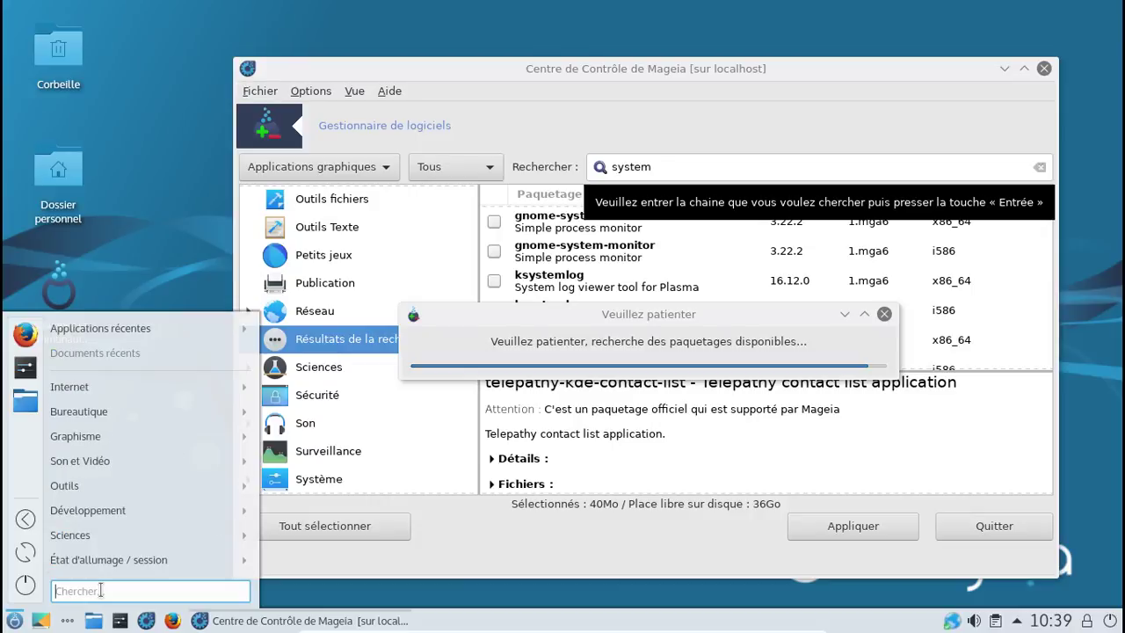
pyautogui.write('k')
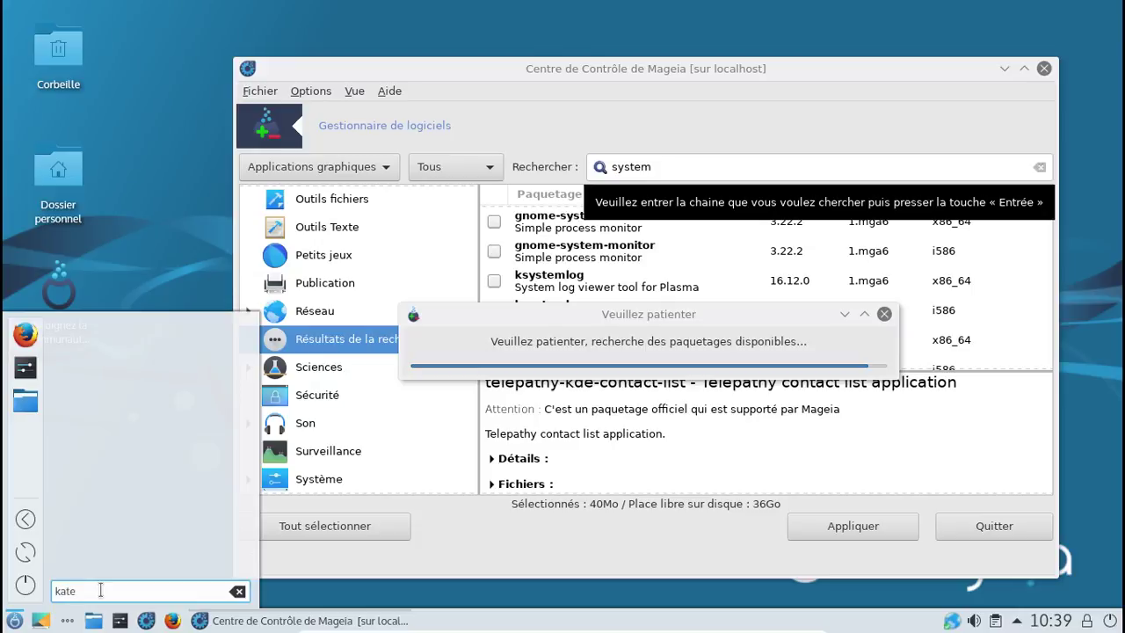
pyautogui.press('BackSpace')
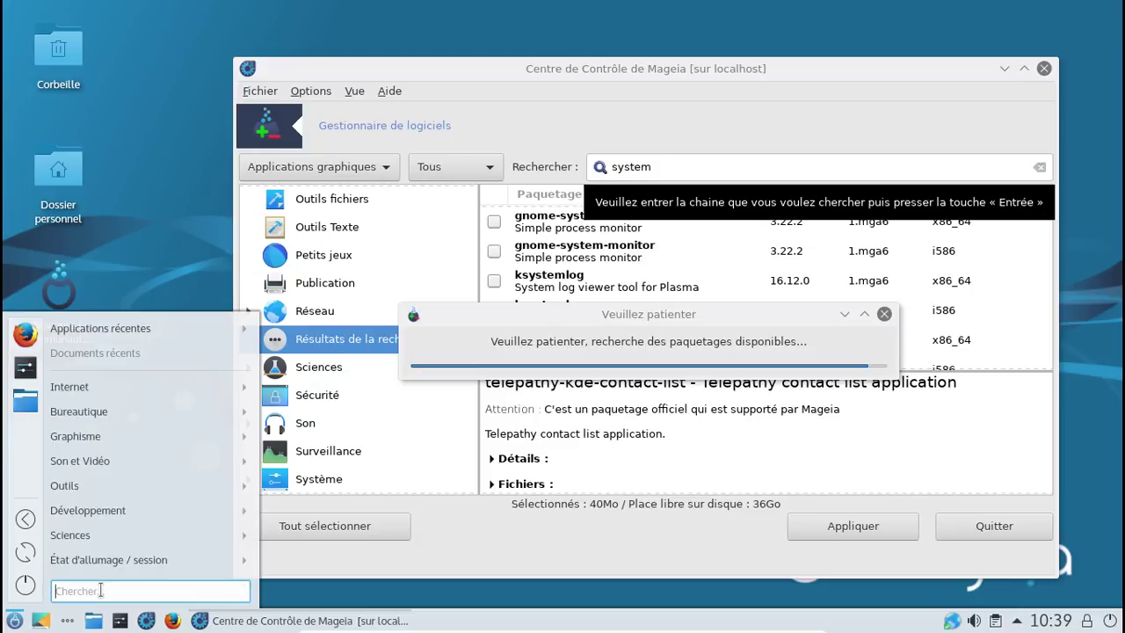
pyautogui.press('Escape')
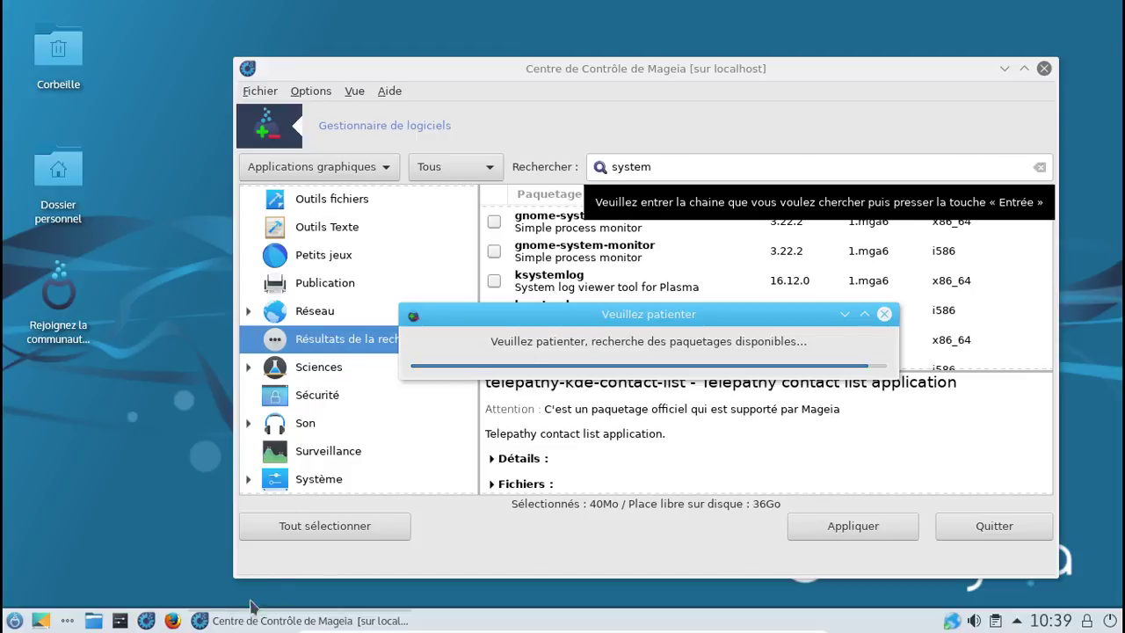
# Step: Reopen the application menu and show the Bureautique submenu with LibreOffice Writer
pyautogui.click(15, 621)
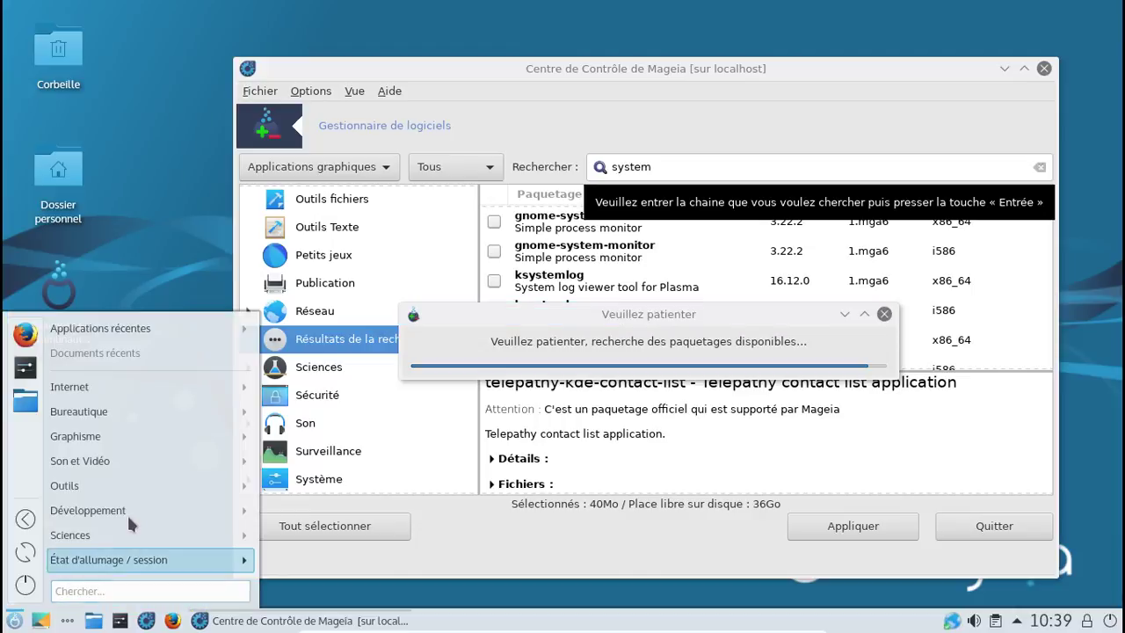
pyautogui.moveTo(123, 517)
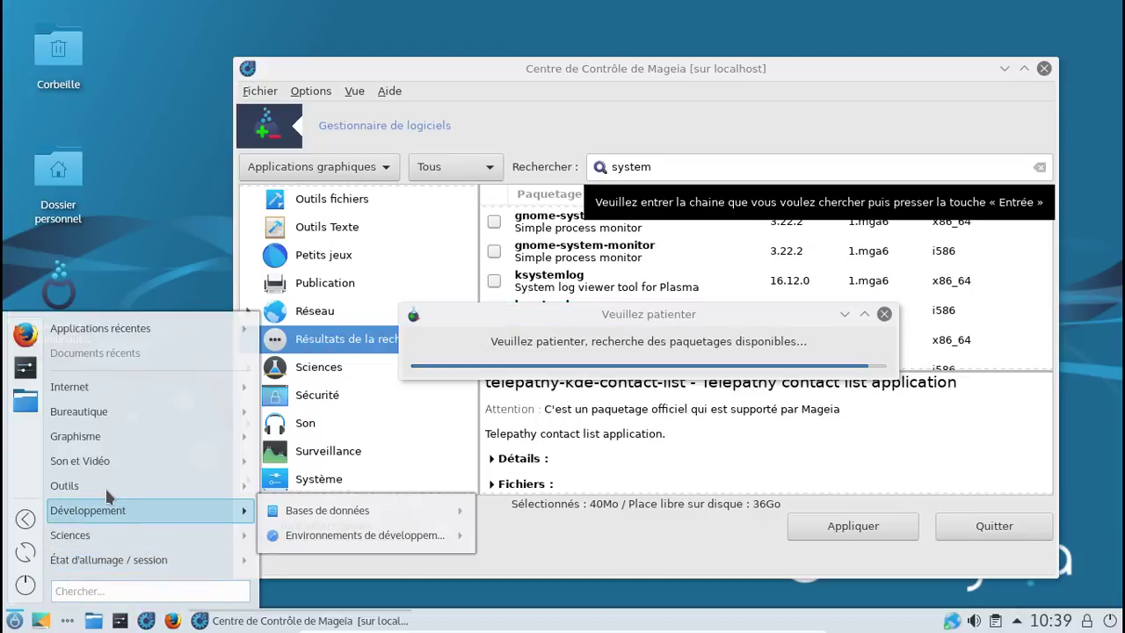
pyautogui.moveTo(99, 490)
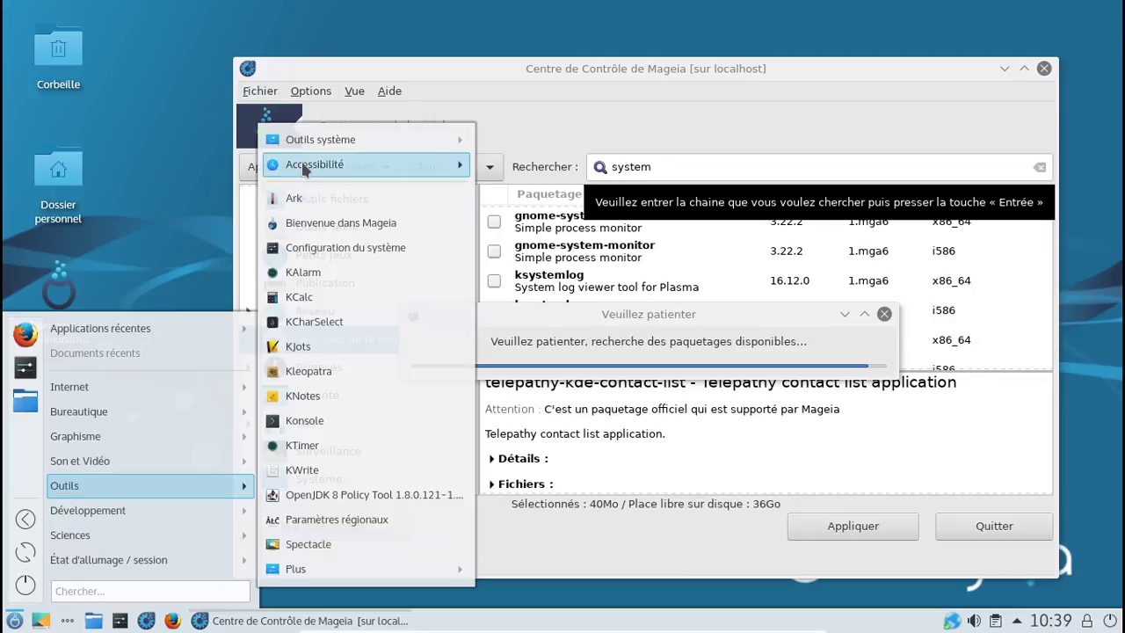
pyautogui.moveTo(147, 466)
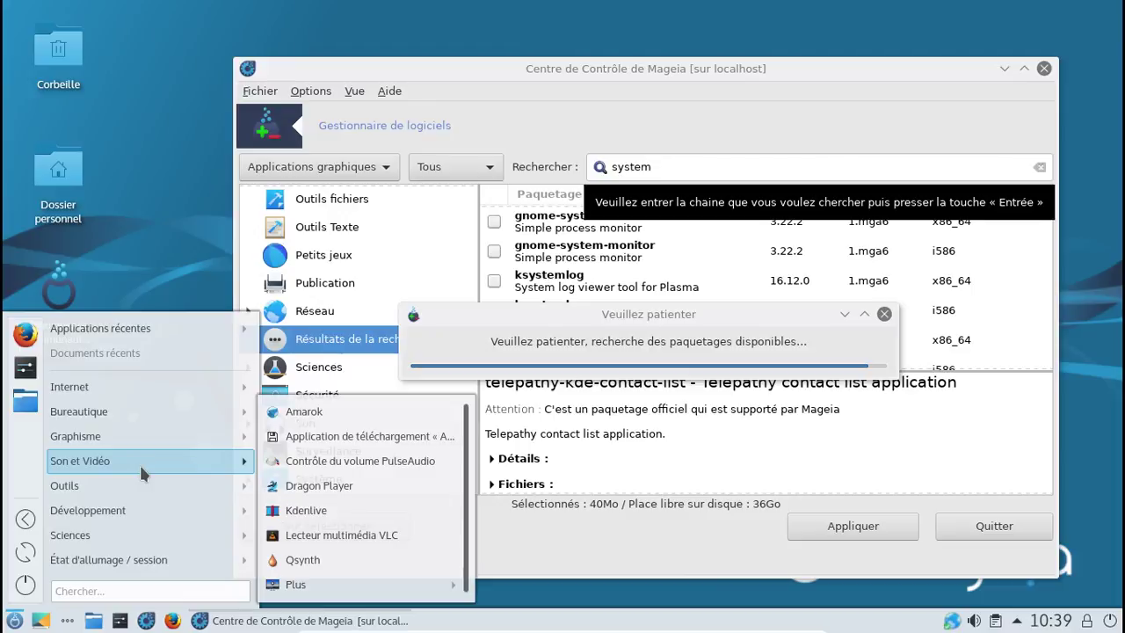
pyautogui.moveTo(143, 436)
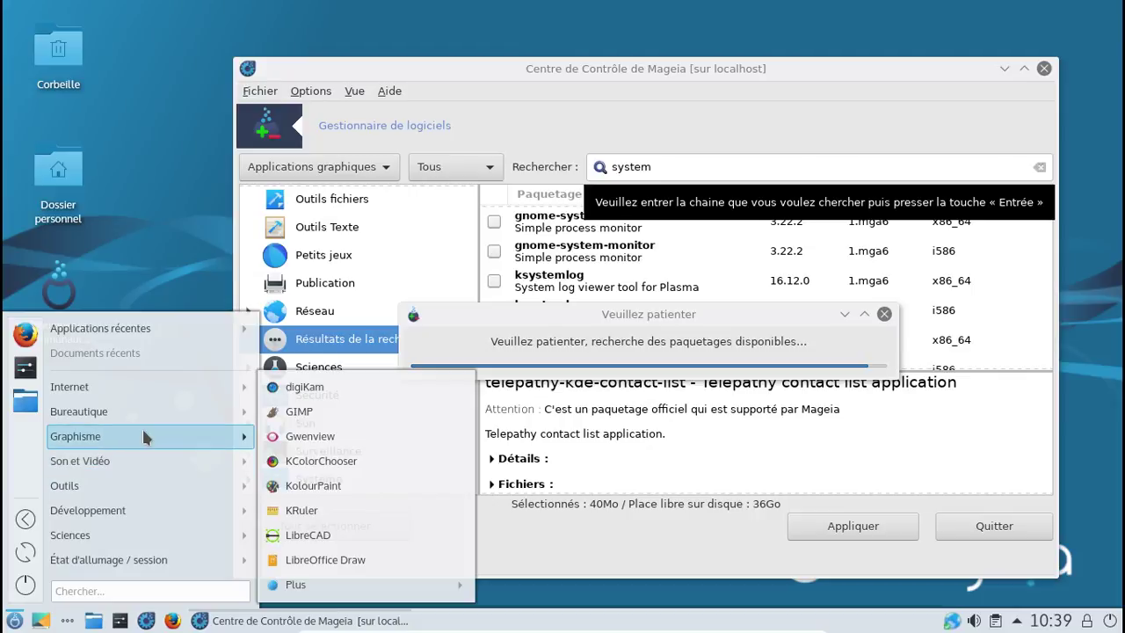
pyautogui.moveTo(136, 409)
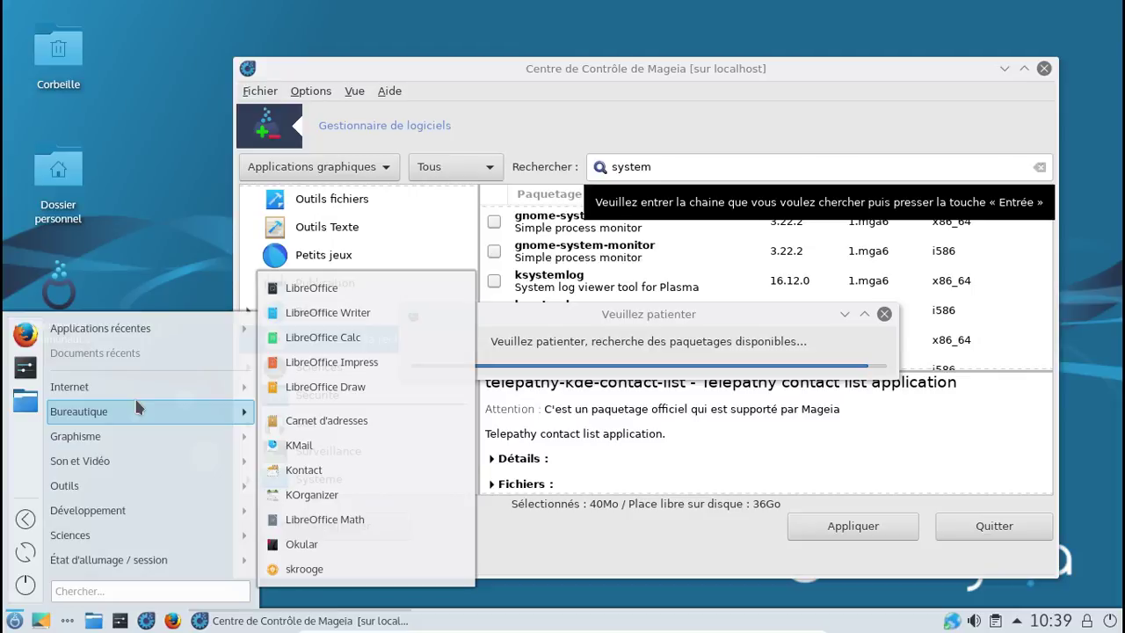
pyautogui.moveTo(175, 387)
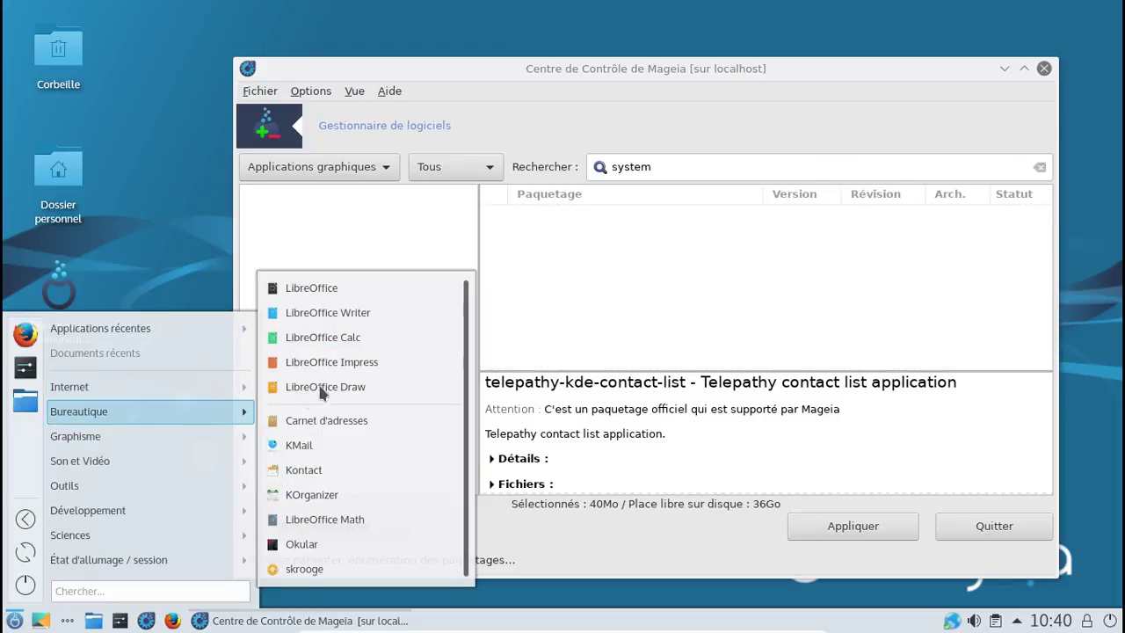
# Step: Launch LibreOffice Writer, confirm version 5.2.4.2 in Aide > À propos, then close Writer
pyautogui.click(313, 316)
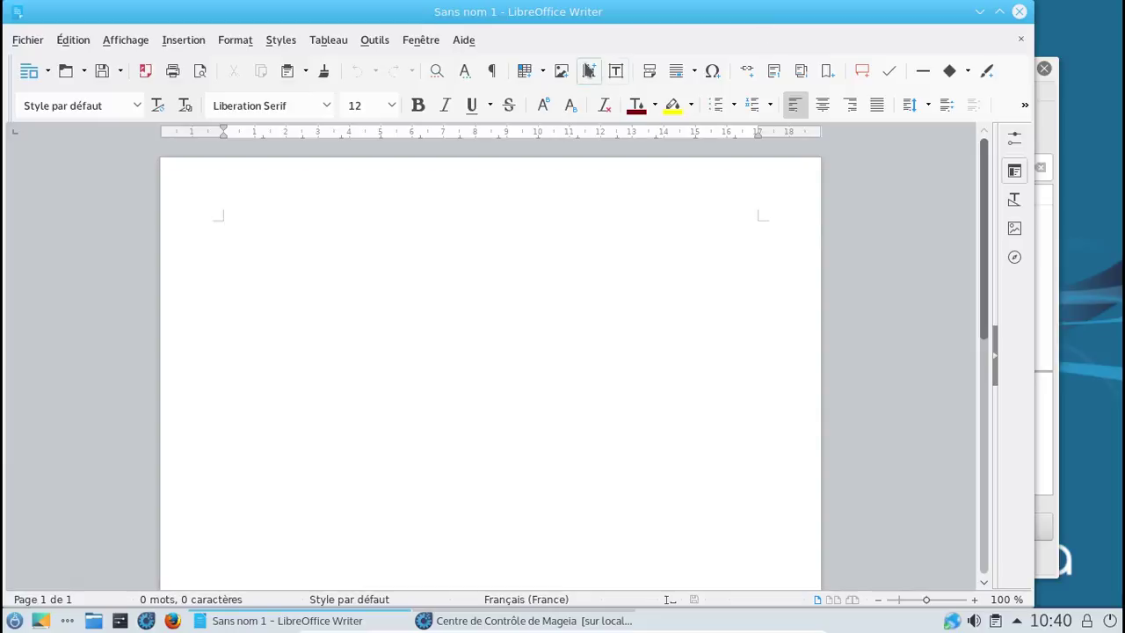
pyautogui.click(466, 40)
pyautogui.click(508, 159)
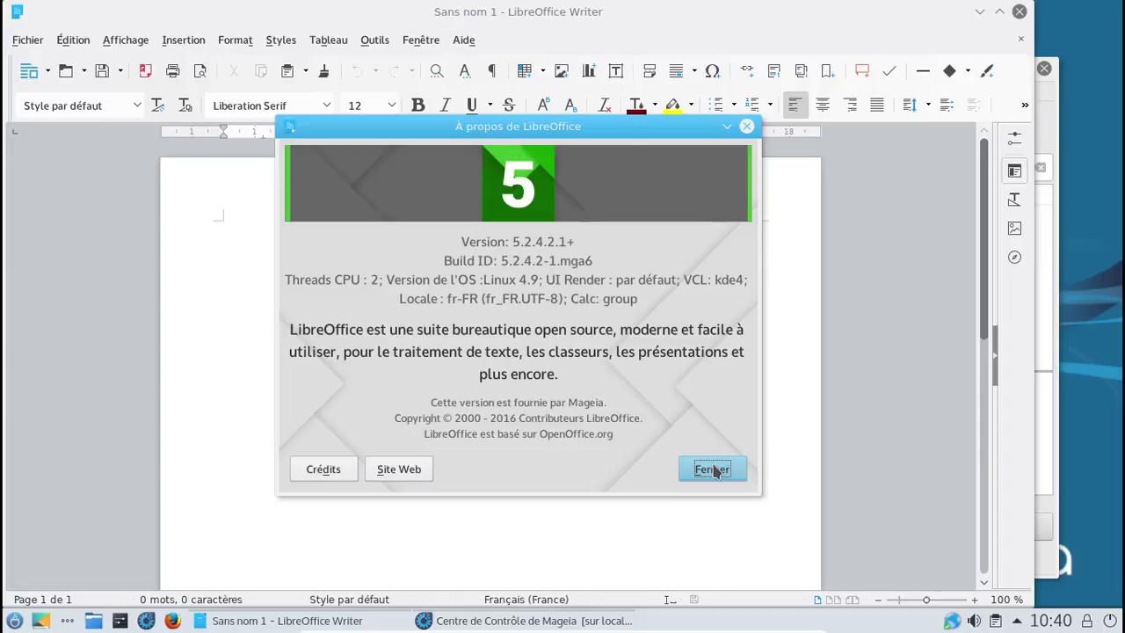
pyautogui.click(701, 466)
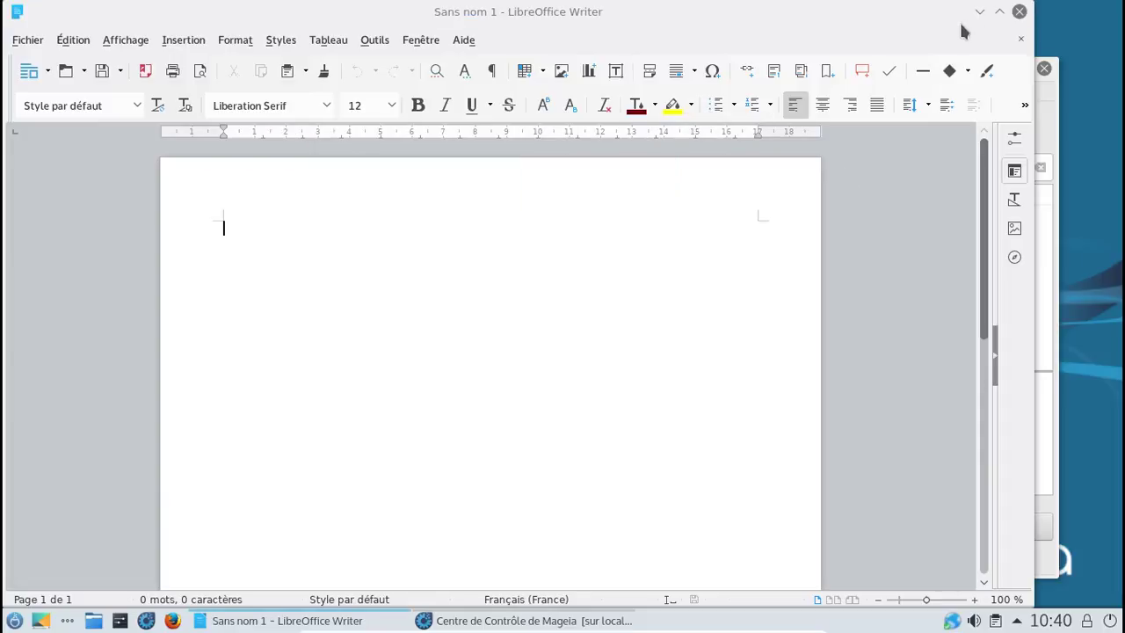
pyautogui.click(1019, 11)
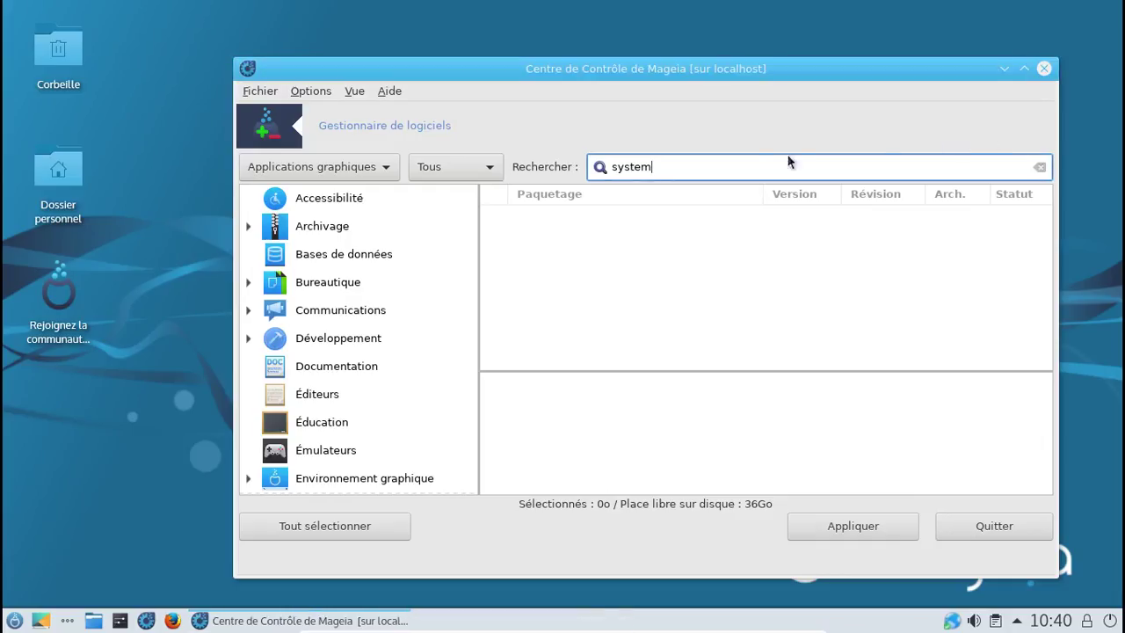
# Step: Replace the 'system' package search with a search for 'task'
pyautogui.hotkey('ctrl', 'a')
pyautogui.press('BackSpace')
pyautogui.press('Return')
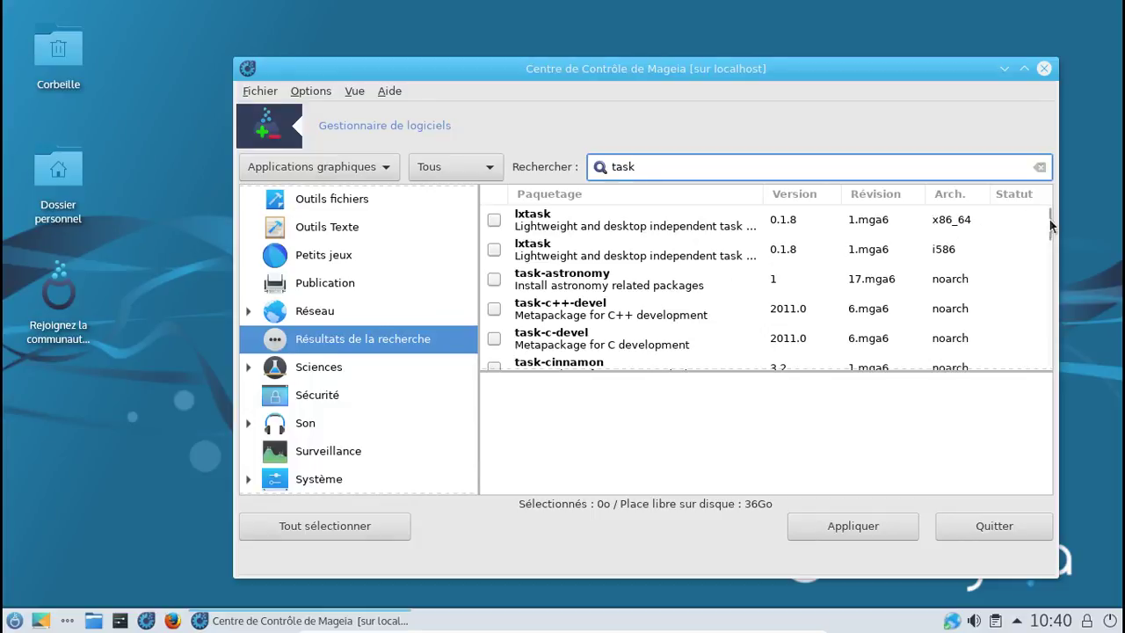
# Step: Move through the task results to show the task-codec-video package description
pyautogui.moveTo(1049, 222); pyautogui.dragTo(1042, 249)
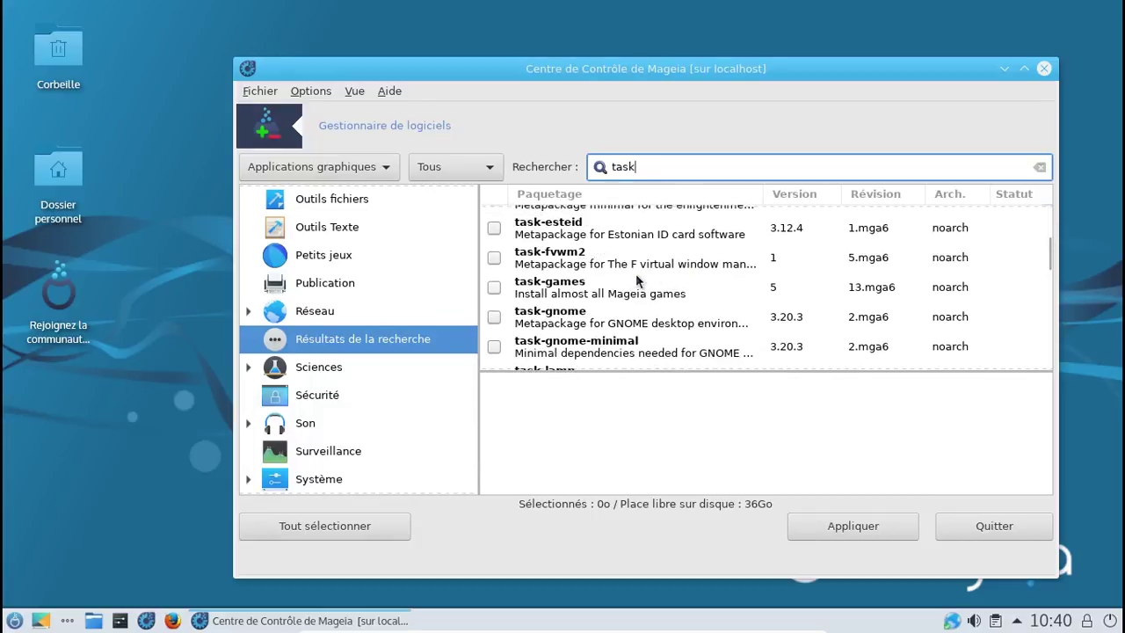
pyautogui.click(1044, 249)
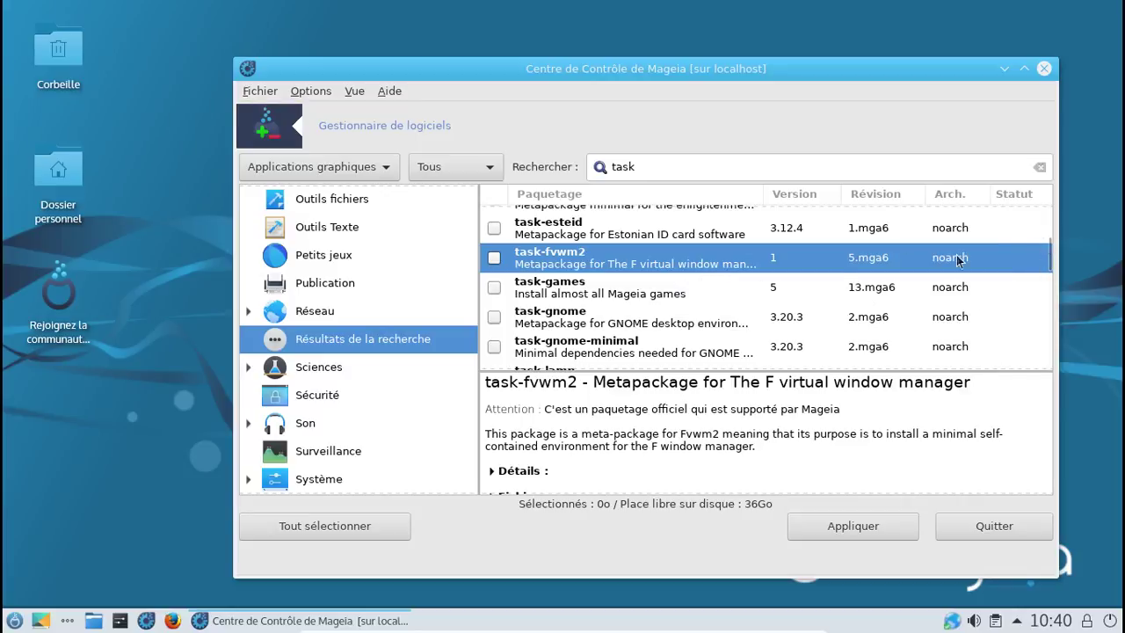
pyautogui.press('Up')
pyautogui.press('Up')
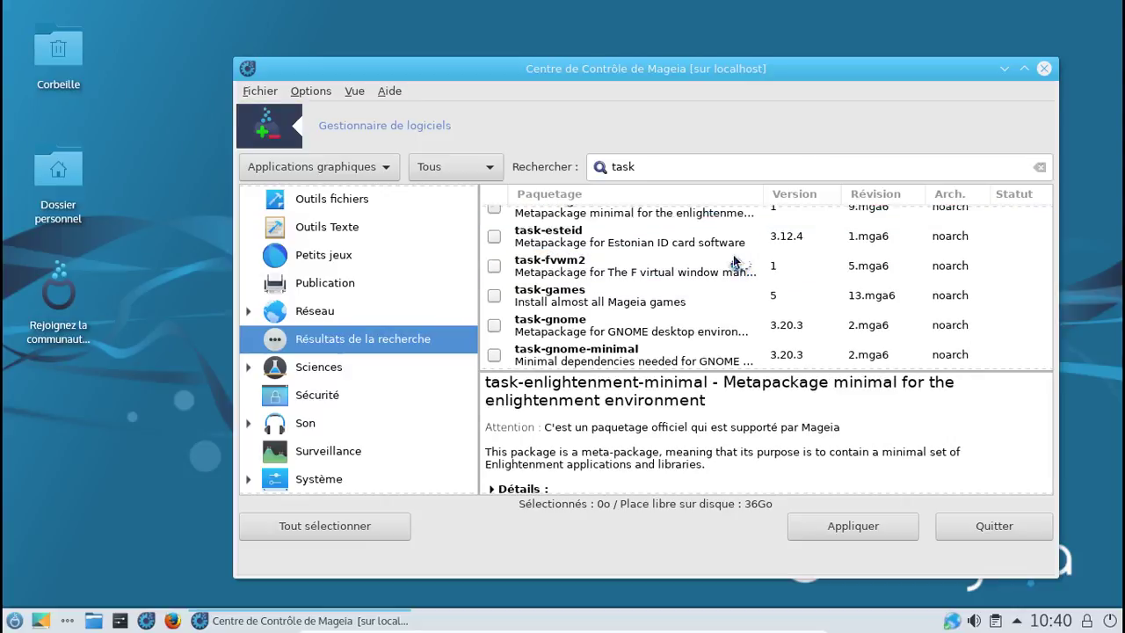
pyautogui.press('Up')
pyautogui.press('Up')
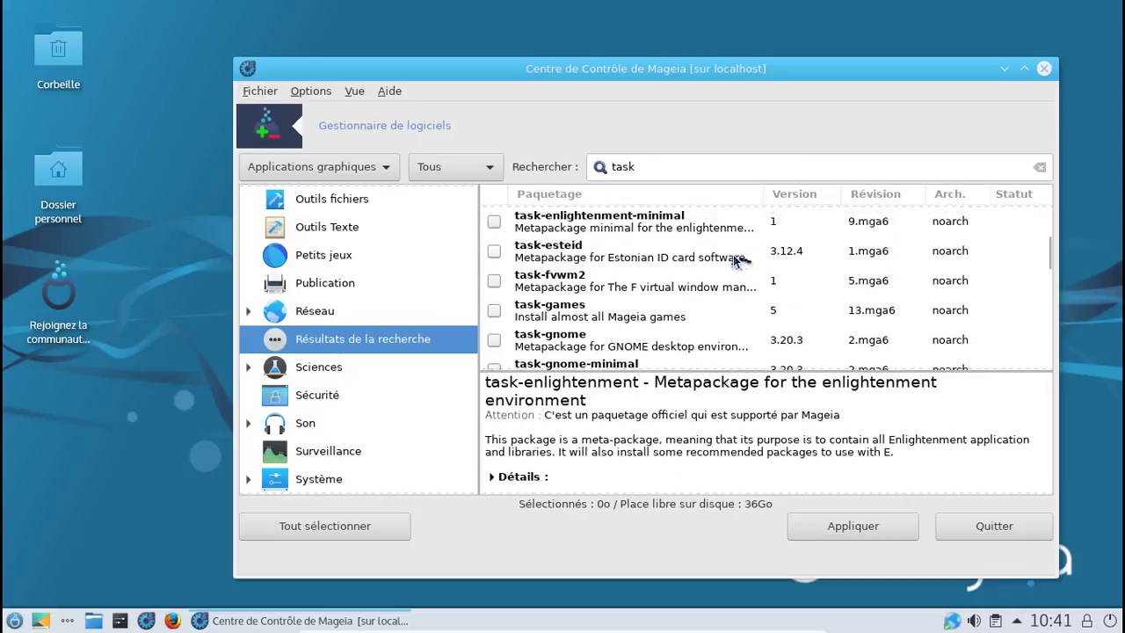
pyautogui.press('Up')
pyautogui.press('Up')
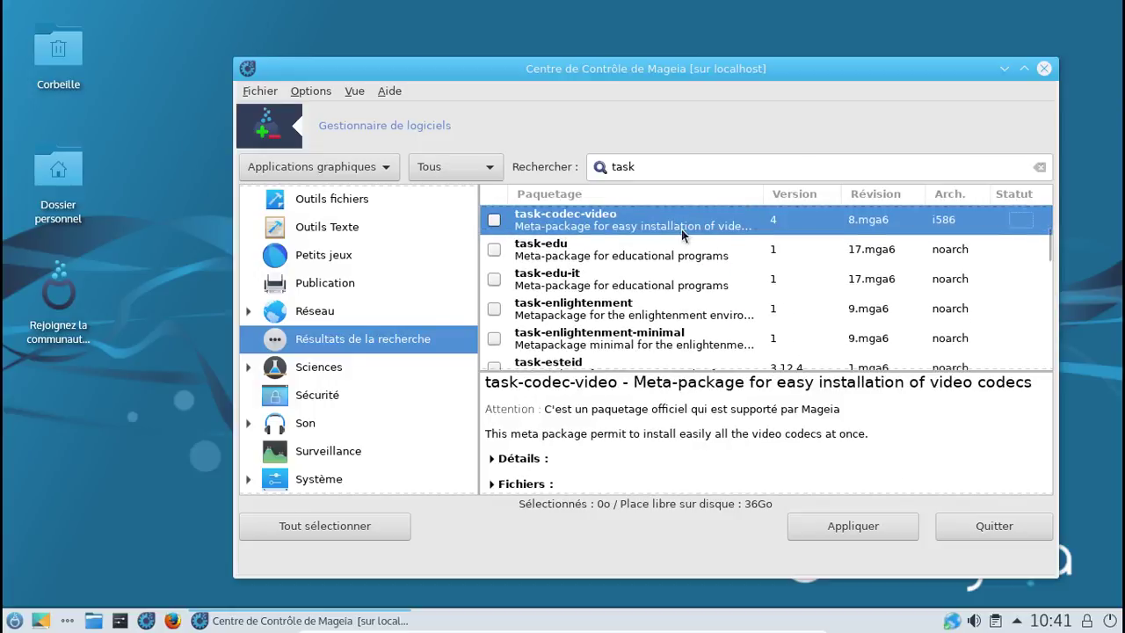
# Step: Mark the x86_64 task-codec-video package instead of the i586 one, accepting its dependencies
pyautogui.click(496, 219)
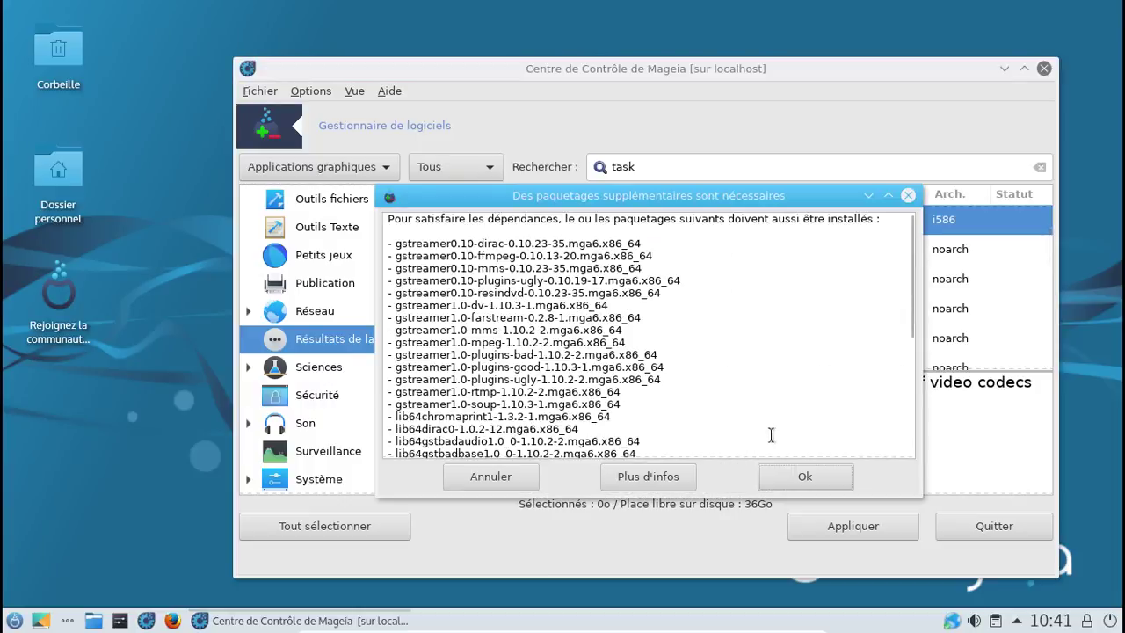
pyautogui.scroll(-5, 905, 448)
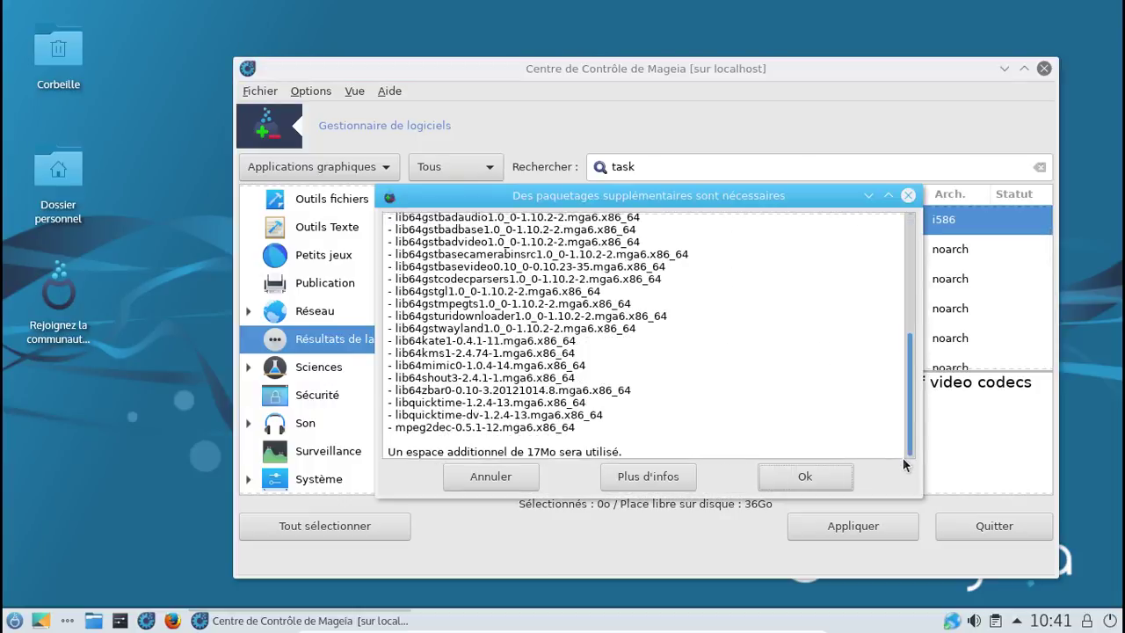
pyautogui.click(804, 476)
pyautogui.scroll(1, 673, 284)
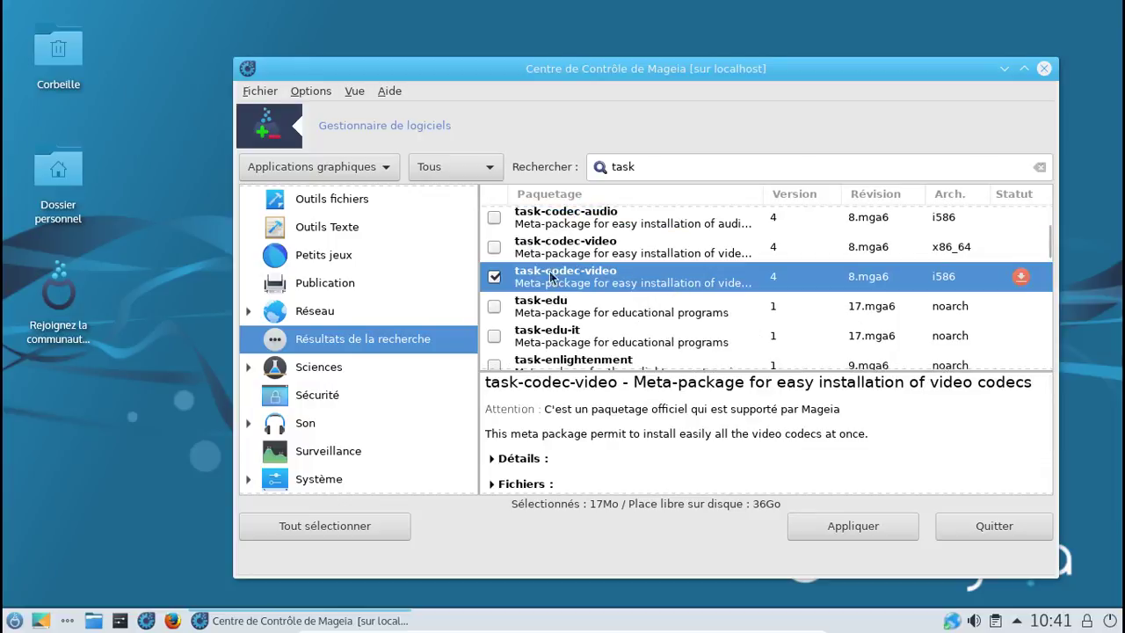
pyautogui.click(493, 278)
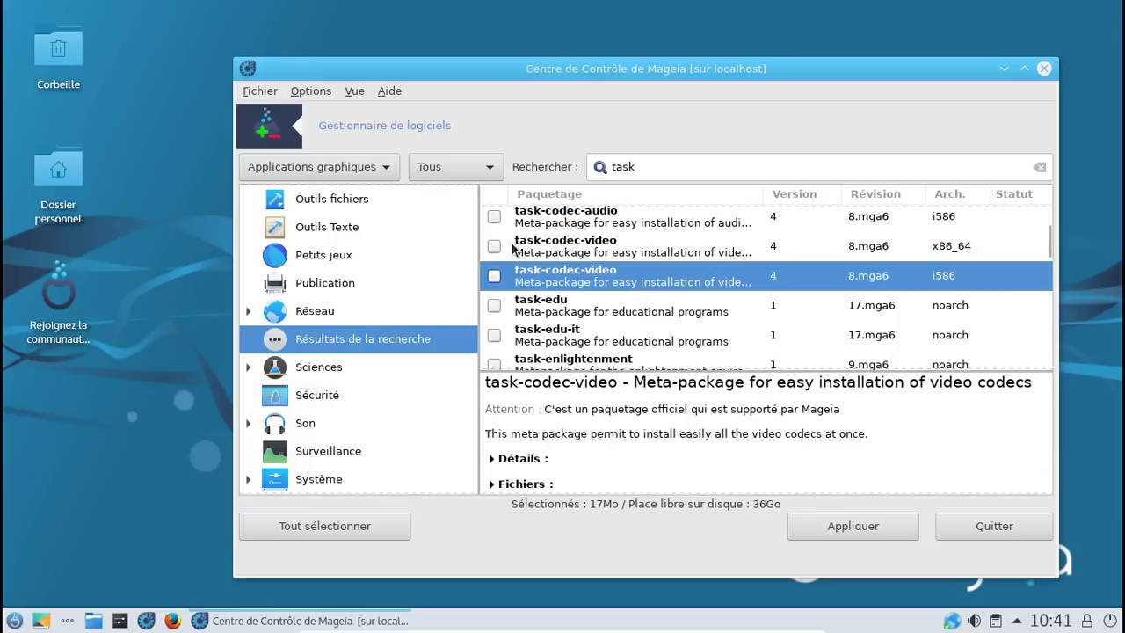
pyautogui.click(493, 246)
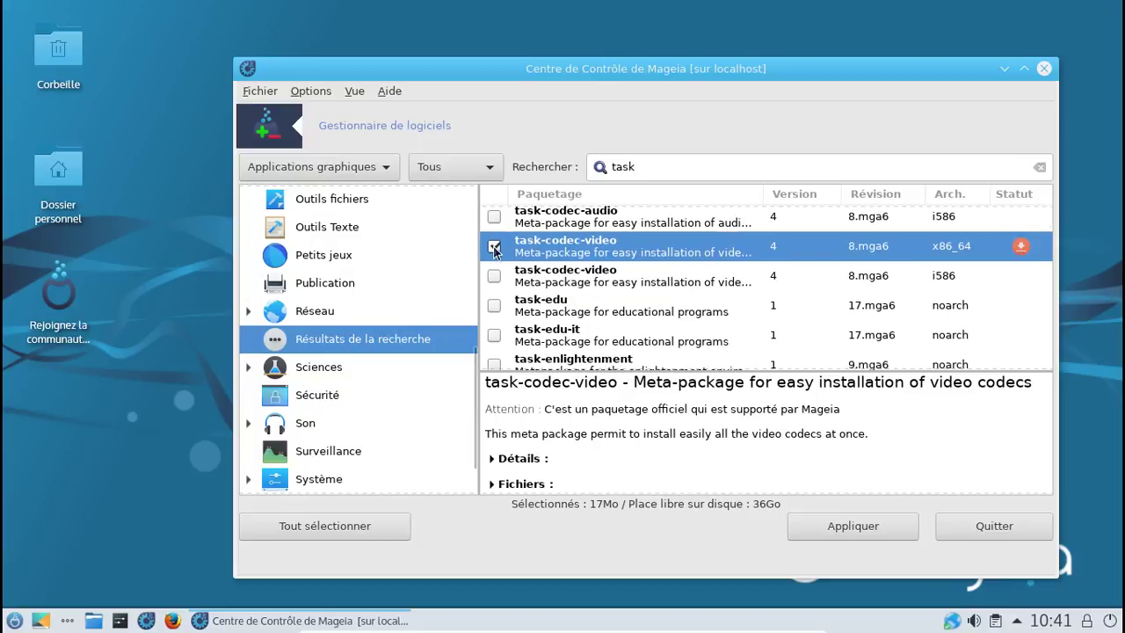
# Step: Mark task-codec-audio and accept its dependencies, bringing the selection to 19Mo
pyautogui.scroll(1, 618, 268)
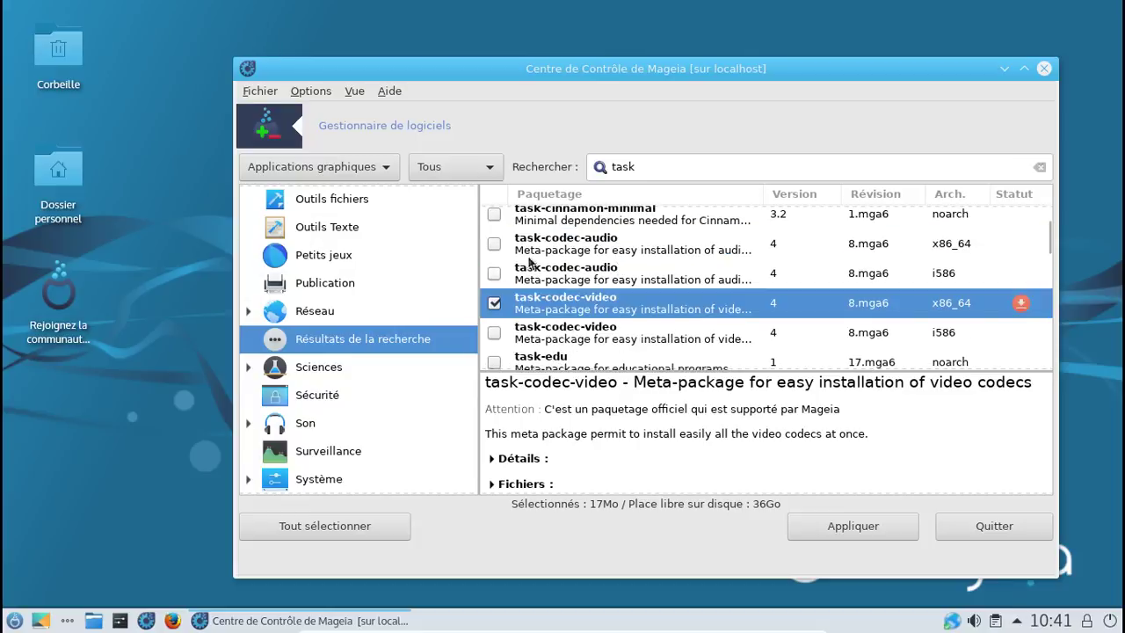
pyautogui.click(493, 243)
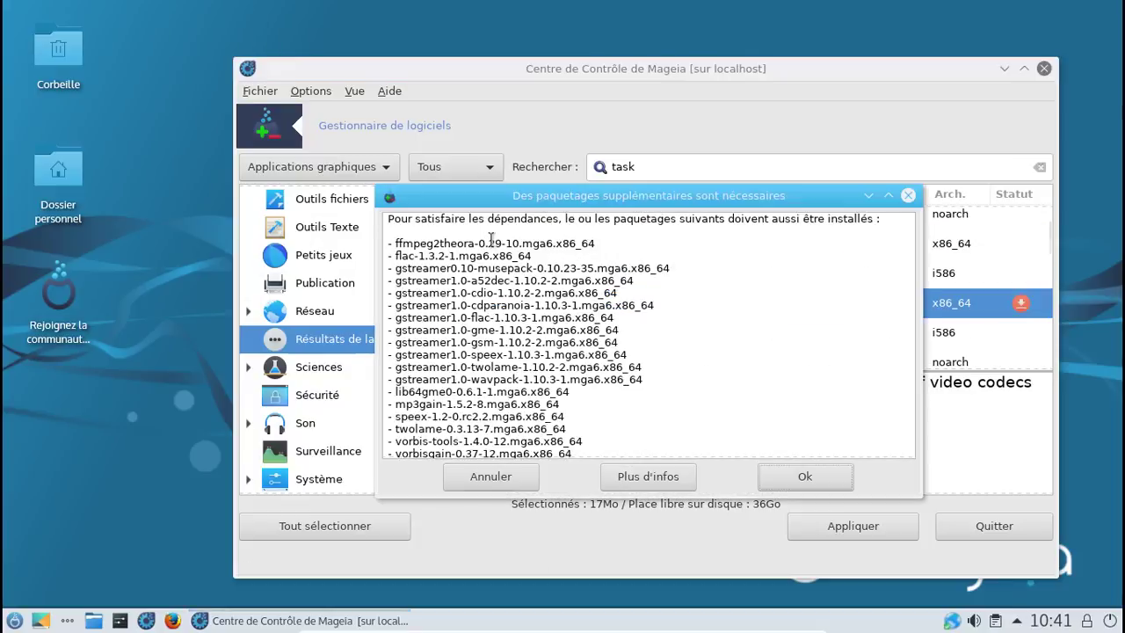
pyautogui.click(804, 477)
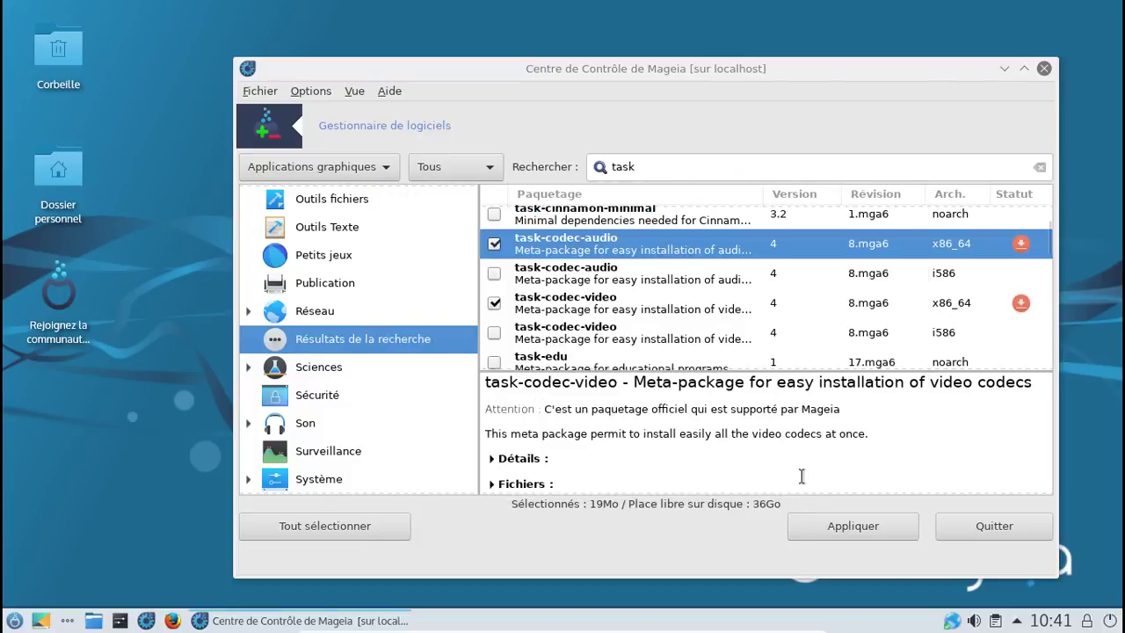
# Step: Apply and confirm installing the 54 codec packages, then take the VM out of full screen
pyautogui.click(876, 525)
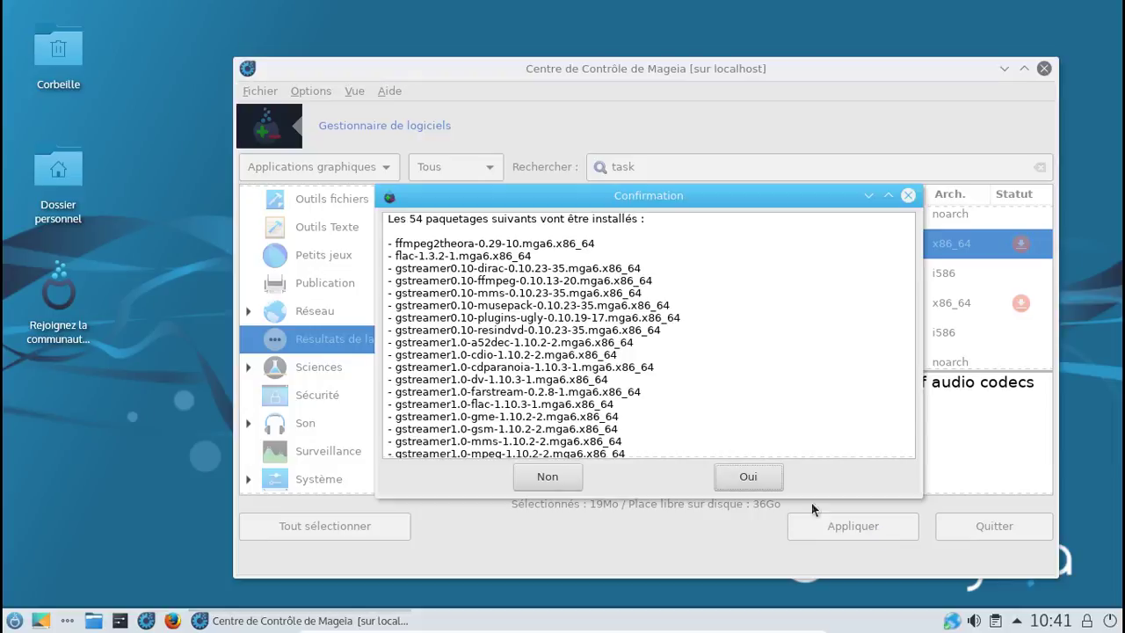
pyautogui.click(748, 476)
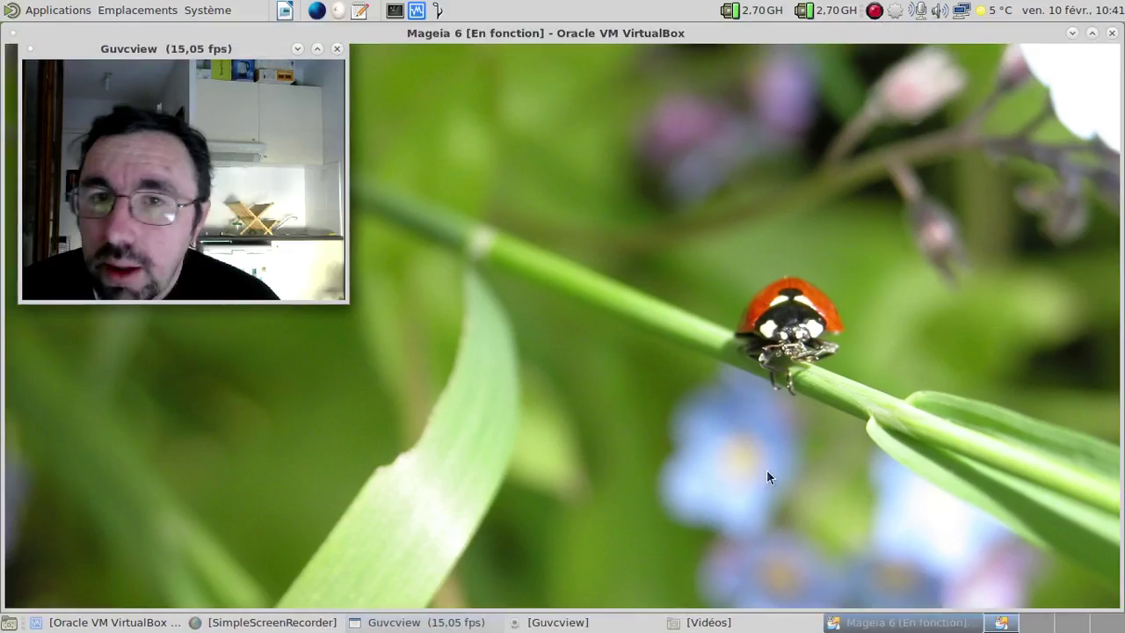
pyautogui.hotkey('ctrl', 'f')
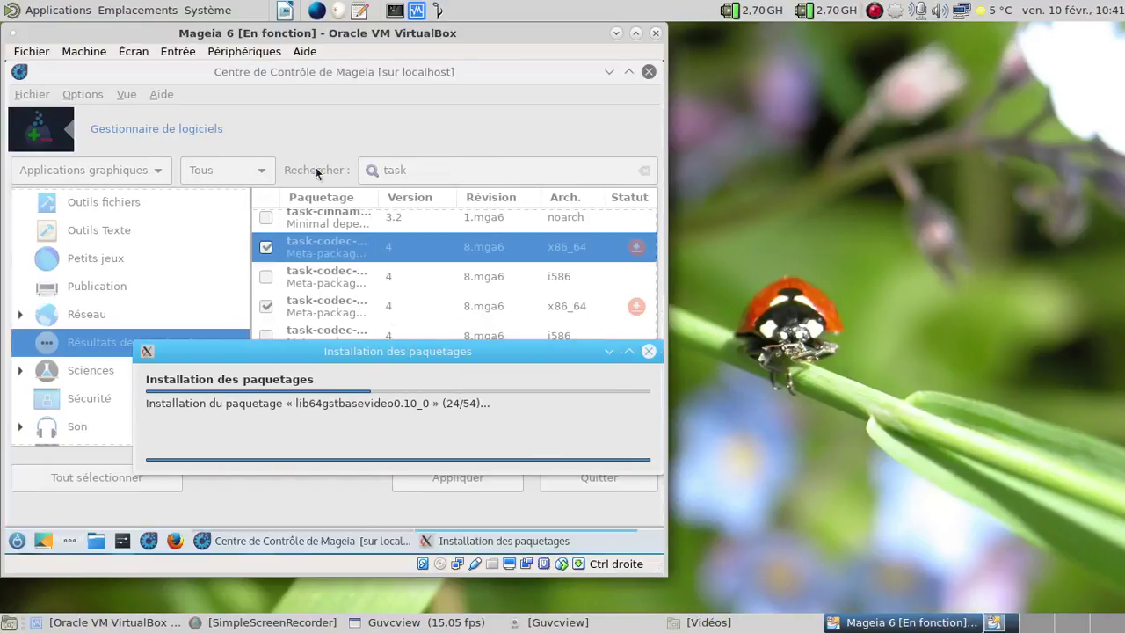
# Step: From the home folder, open mga6 and view mageia6-20 bugs.png in the image viewer
pyautogui.click(144, 9)
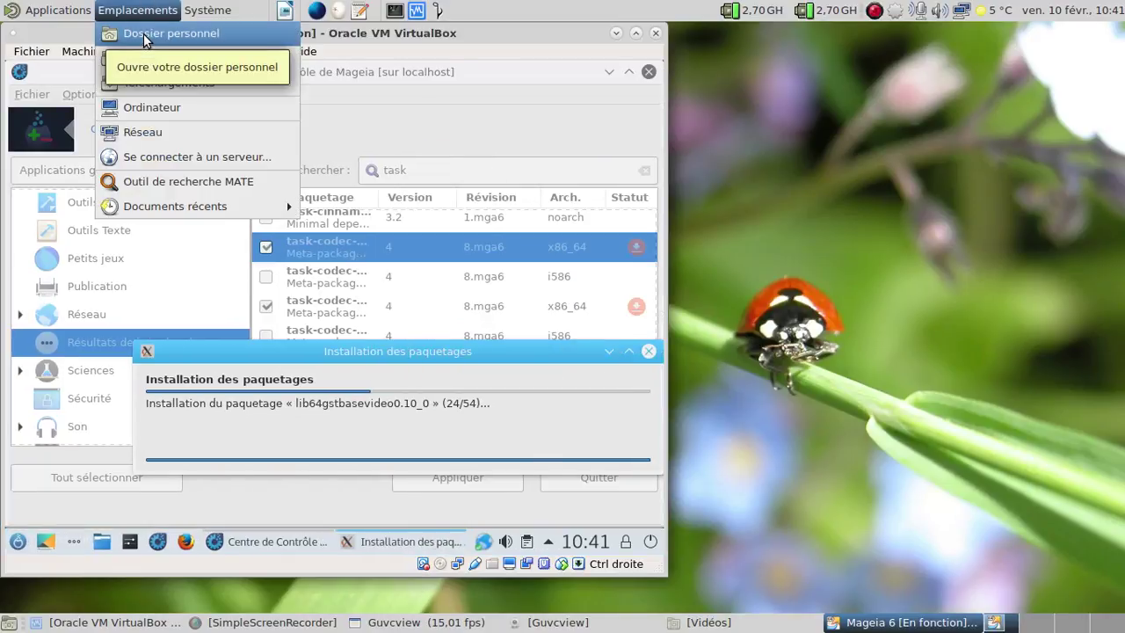
pyautogui.click(143, 34)
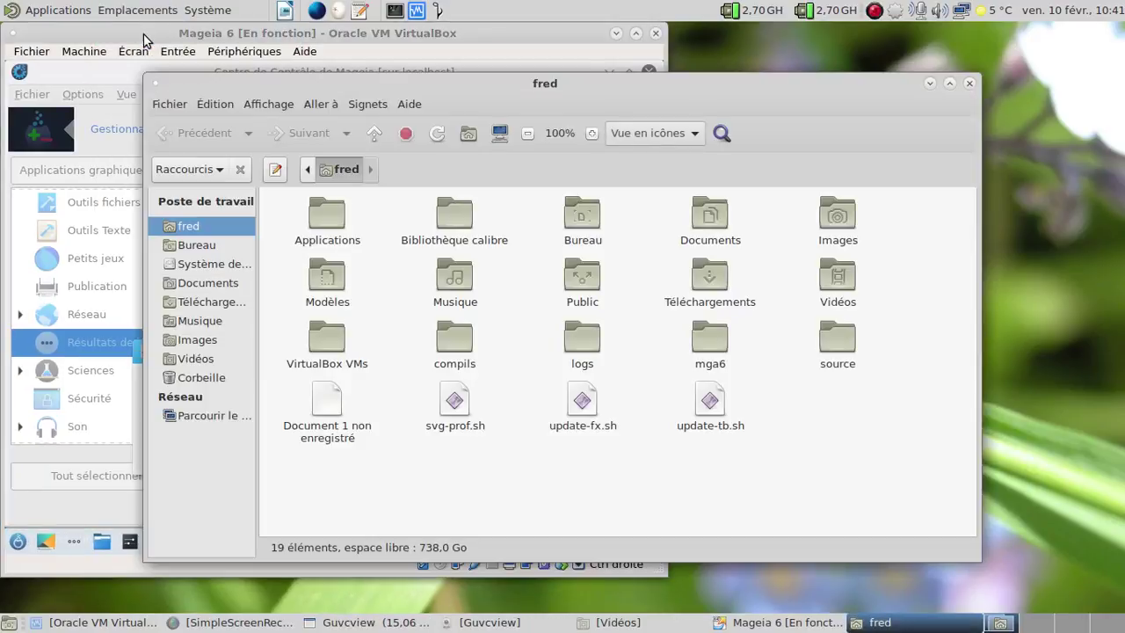
pyautogui.click(702, 347)
pyautogui.doubleClick(703, 347)
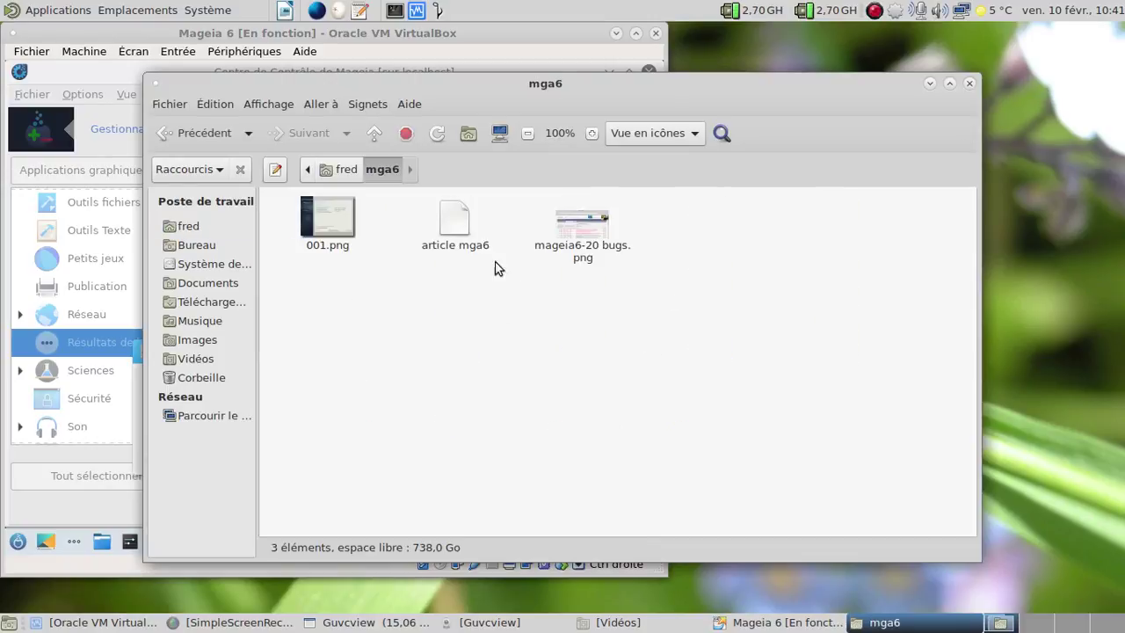
pyautogui.click(561, 238)
pyautogui.doubleClick(560, 231)
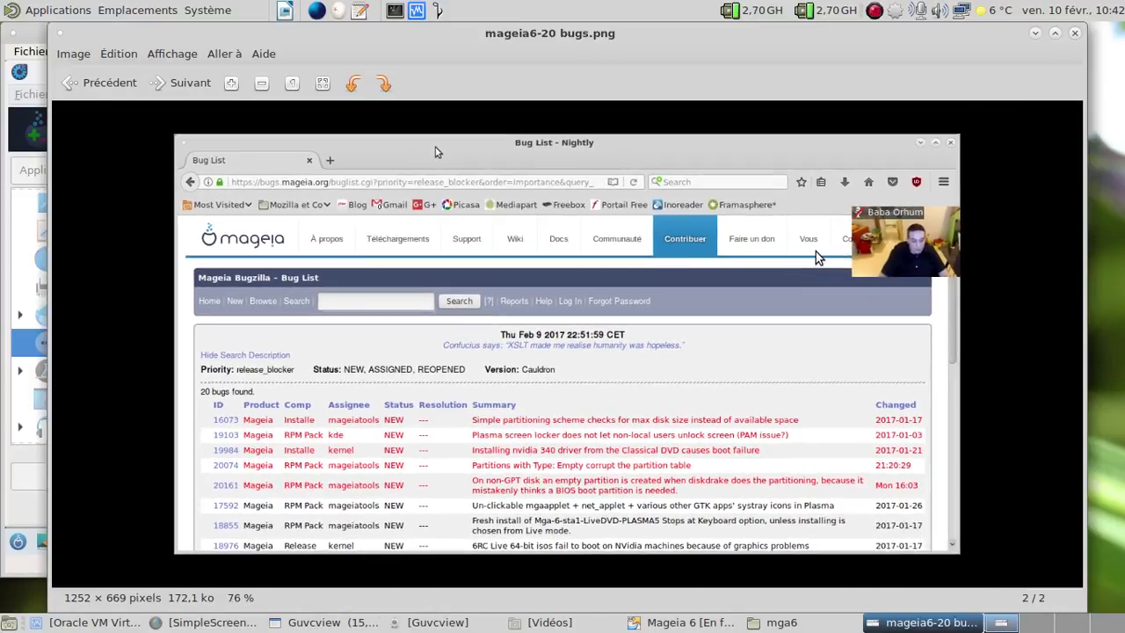
# Step: Zoom in and pan across the bug list image, then close Eye of MATE
pyautogui.scroll(3, 847, 268)
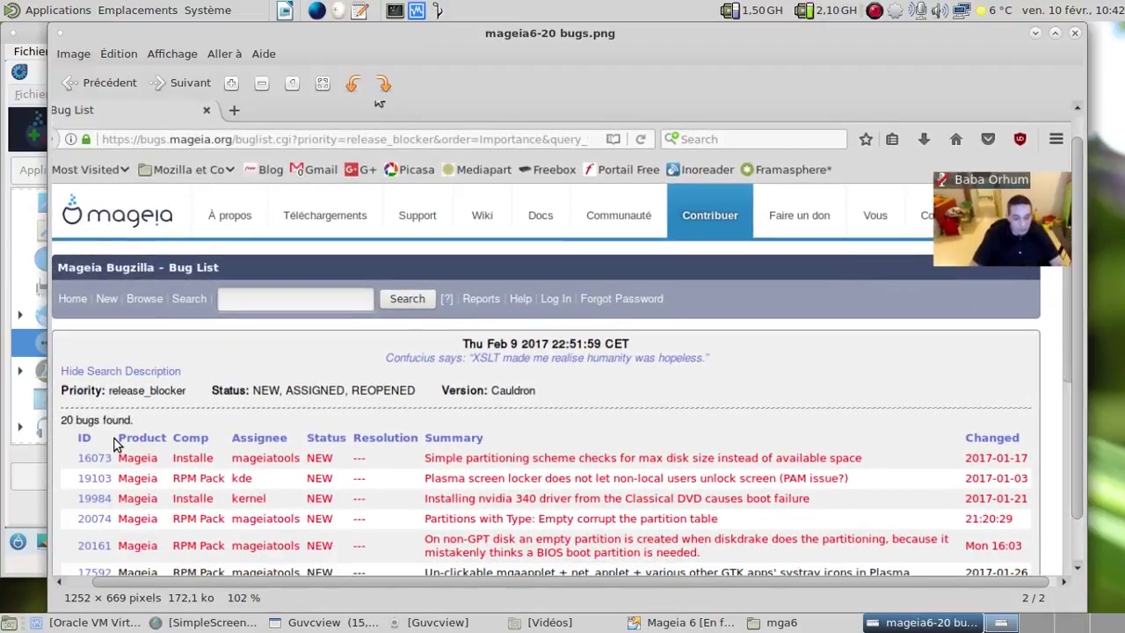
pyautogui.moveTo(177, 578); pyautogui.dragTo(94, 569)
pyautogui.scroll(4, 165, 464)
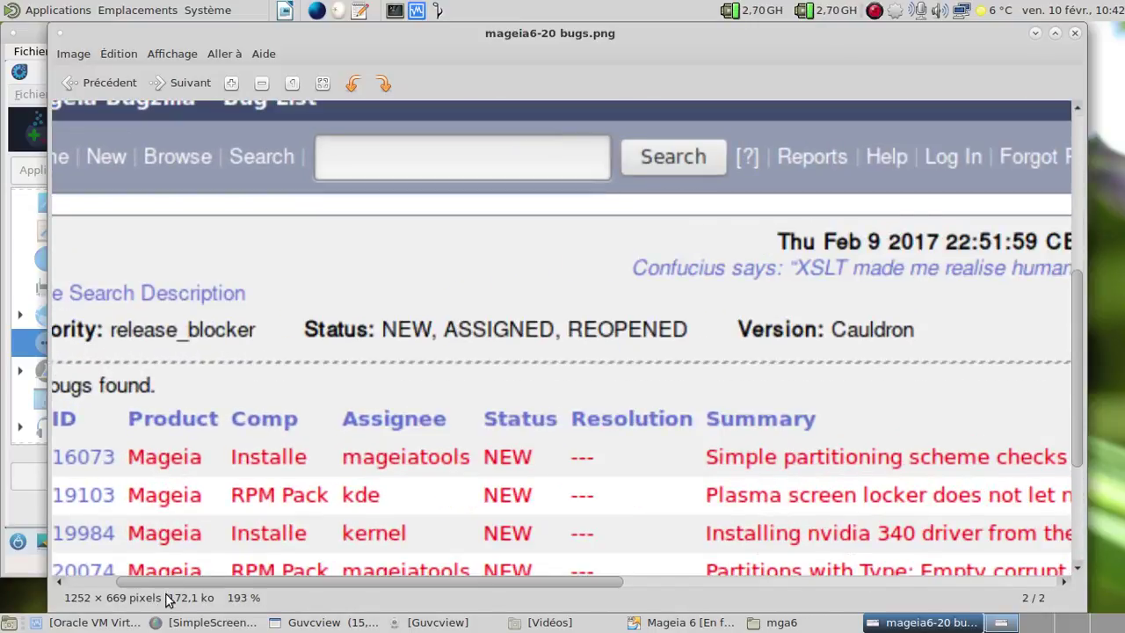
pyautogui.moveTo(145, 582); pyautogui.dragTo(94, 581)
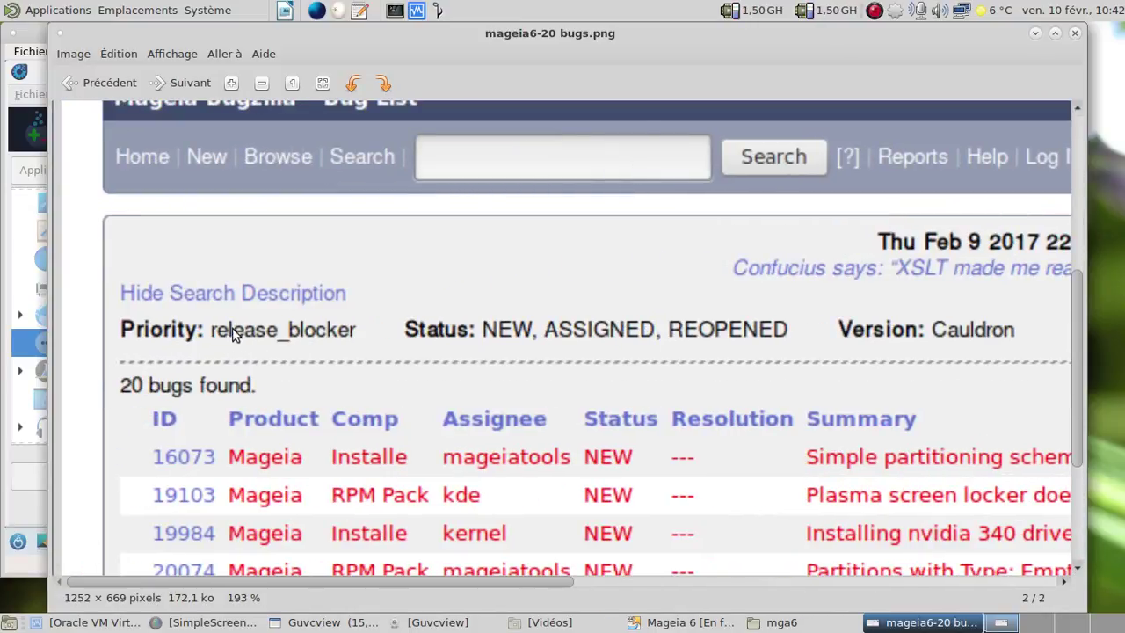
pyautogui.click(1076, 33)
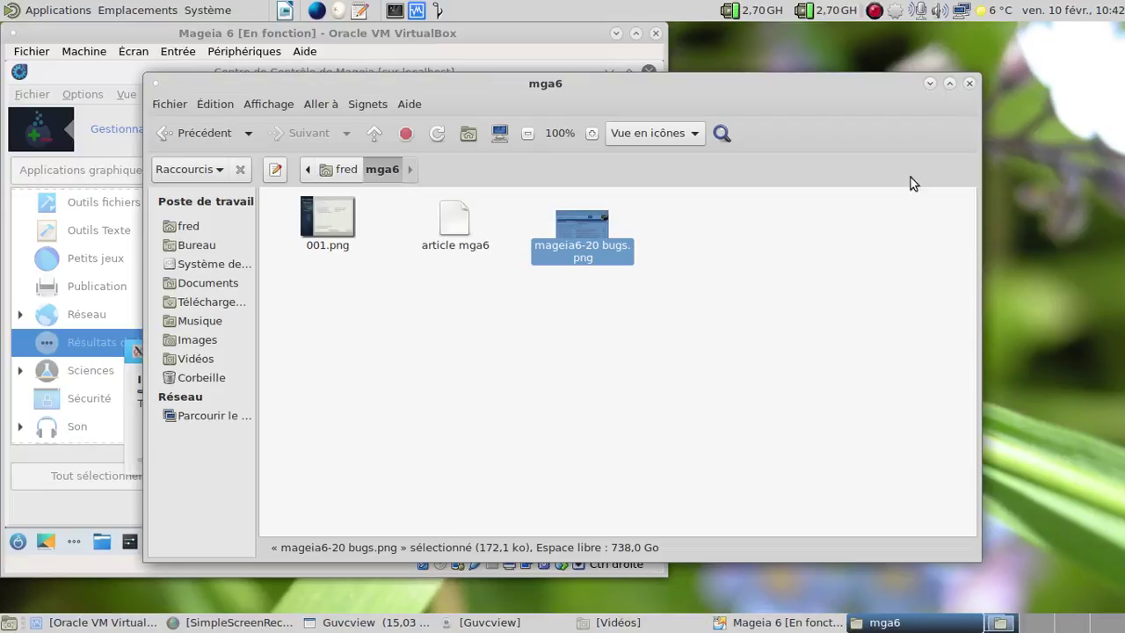
# Step: Close the mga6 folder window, restore VM full screen, and launch Firefox after installation finishes
pyautogui.click(971, 83)
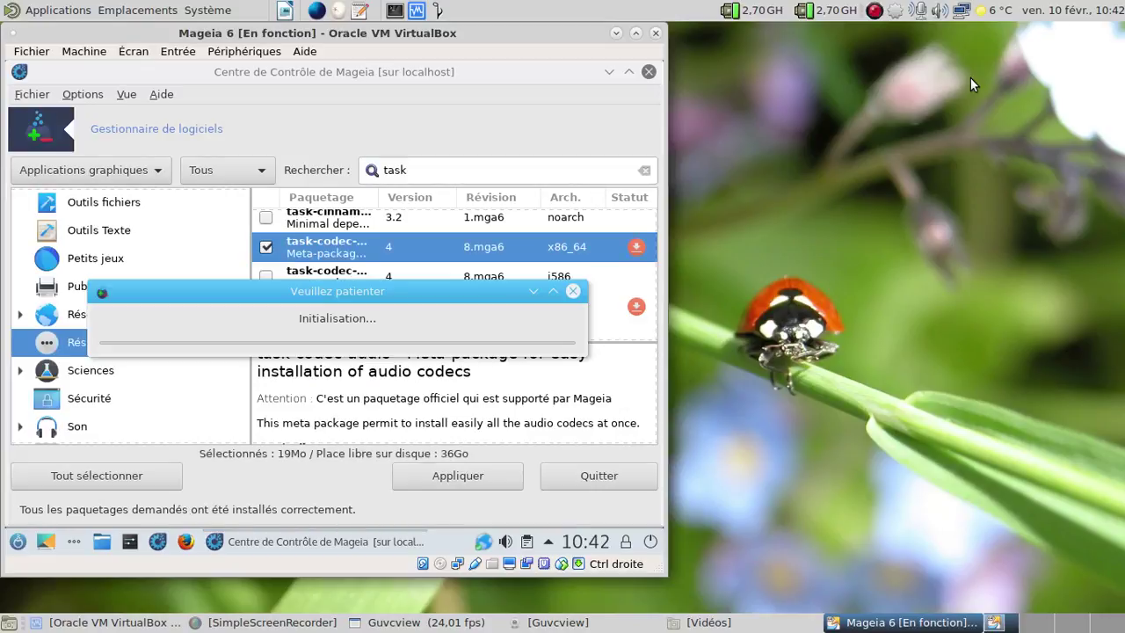
pyautogui.press('Control_R+f')
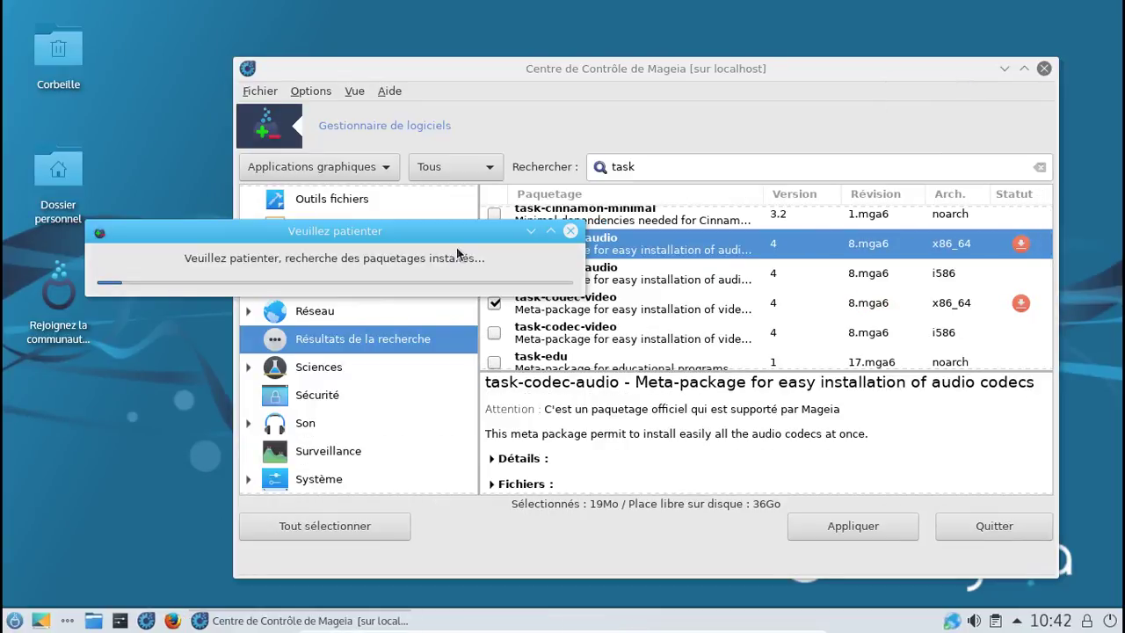
pyautogui.click(173, 620)
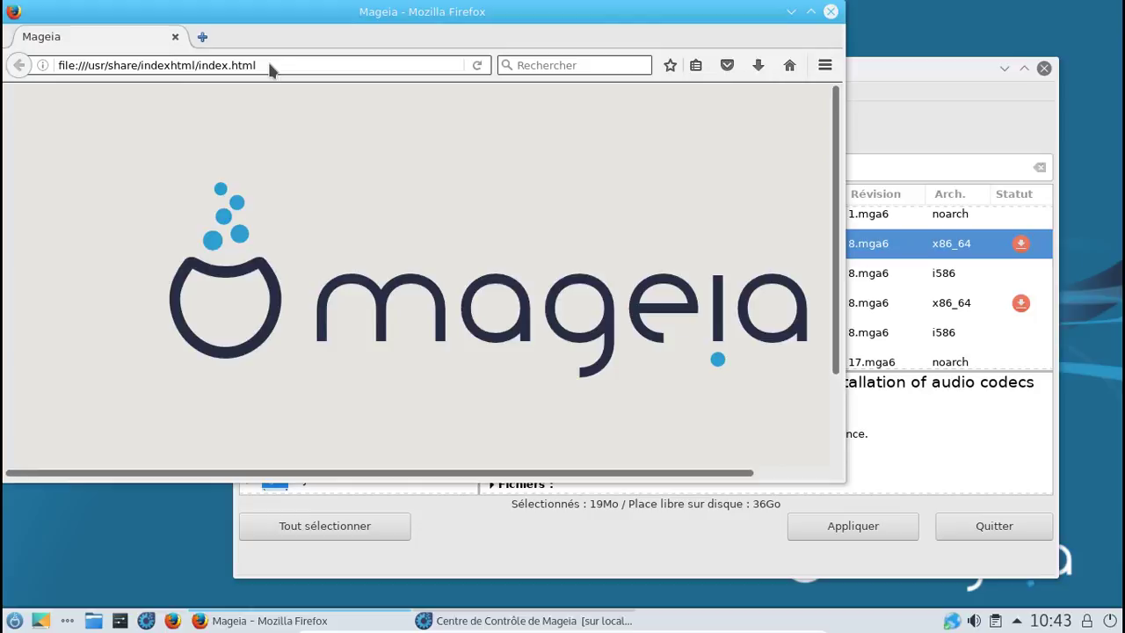
# Step: Load the Mageia community page, then go to altermusique.org
pyautogui.click(269, 65)
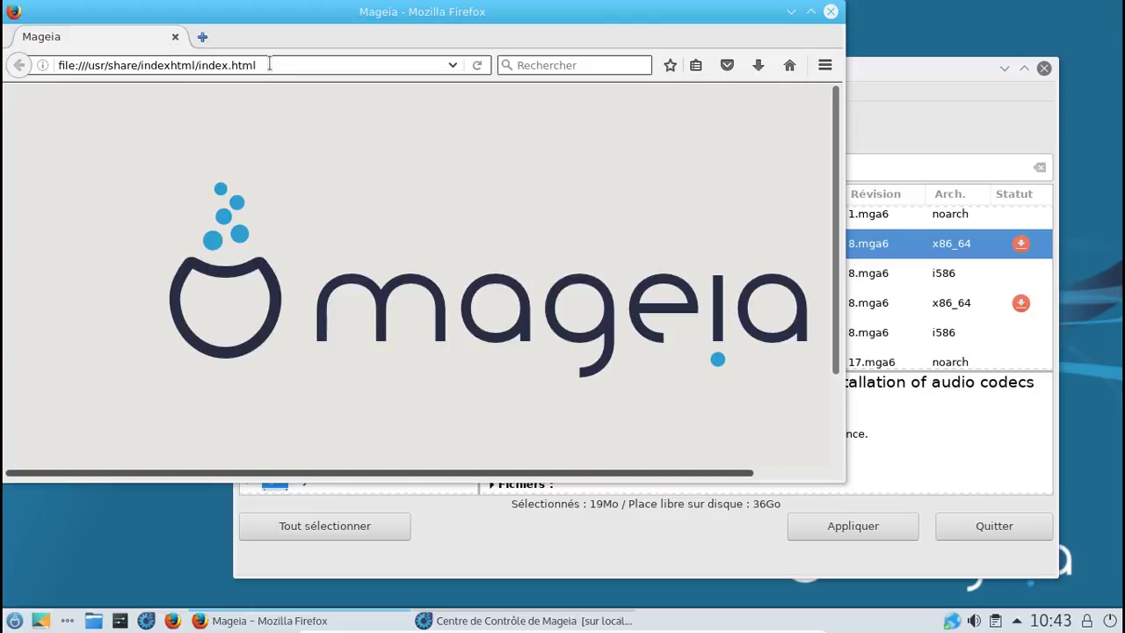
pyautogui.write('www.mageia.org/en/community/')
pyautogui.press('Return')
pyautogui.click(270, 65)
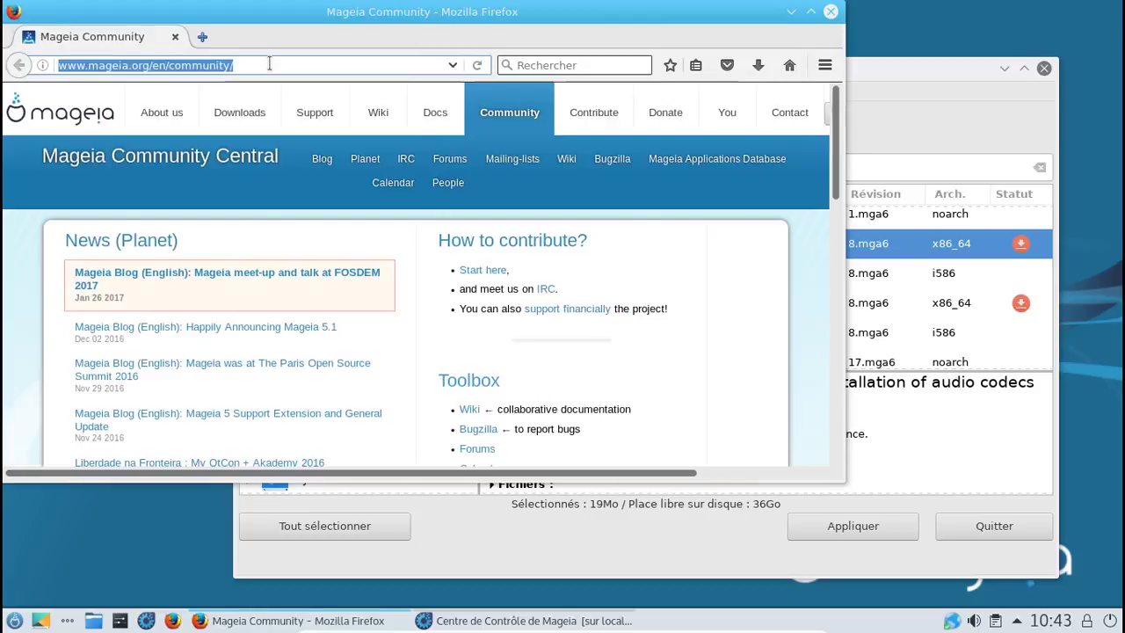
pyautogui.write('at')
pyautogui.press('BackSpace')
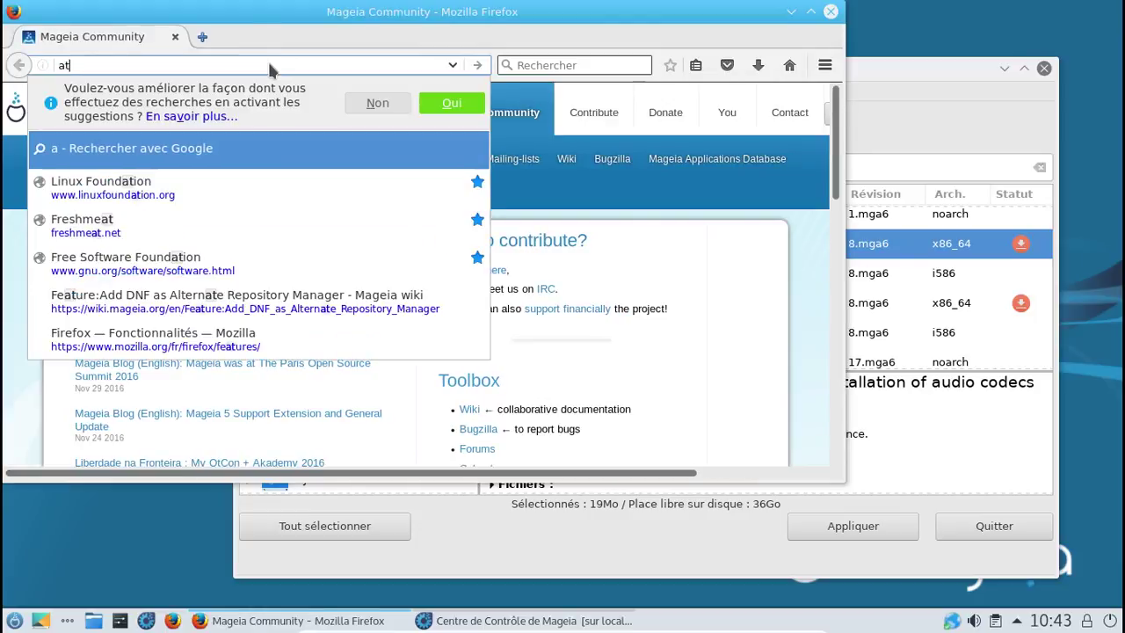
pyautogui.write('ltermu')
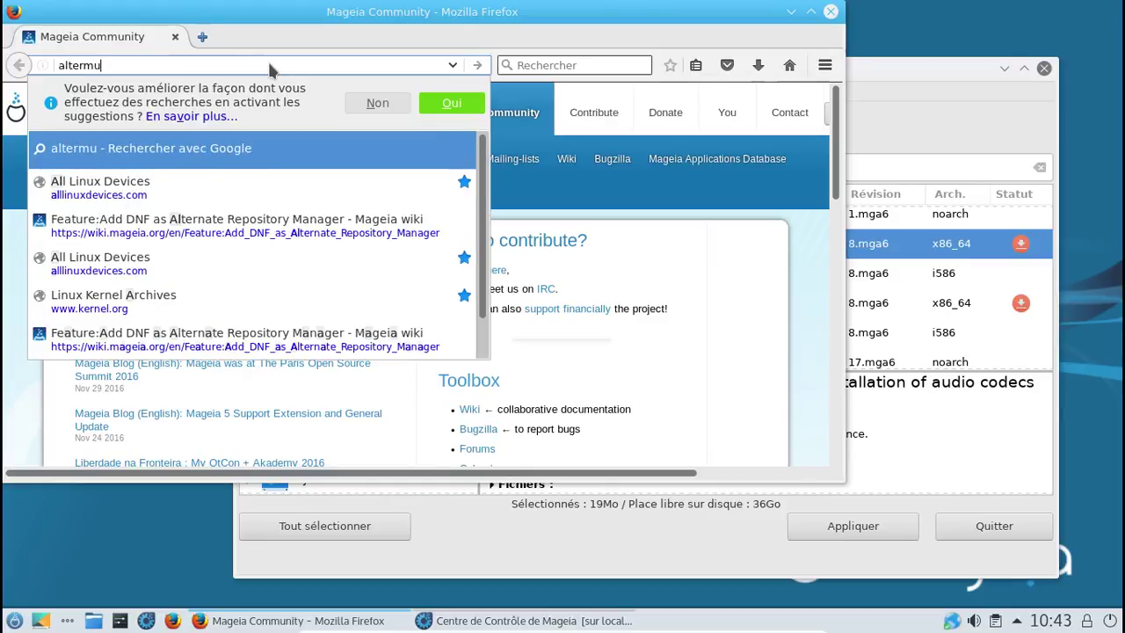
pyautogui.write('sique.org')
pyautogui.press('Return')
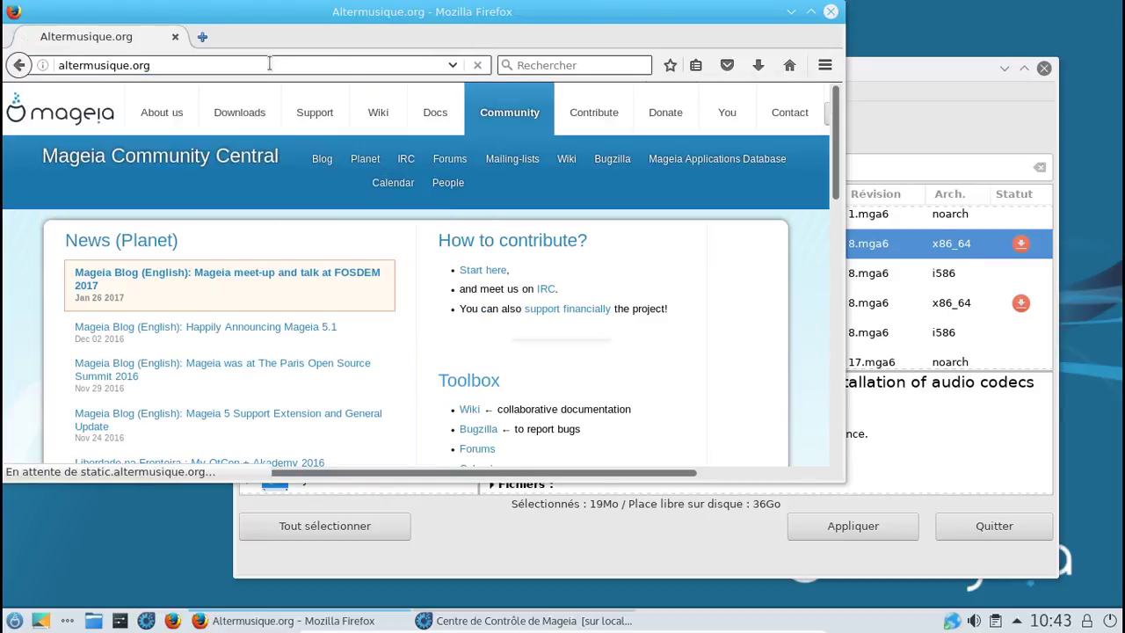
# Step: Open the Elémarsons album page and request its 'Basse qualité - MP3' download
pyautogui.scroll(-10, 525, 281)
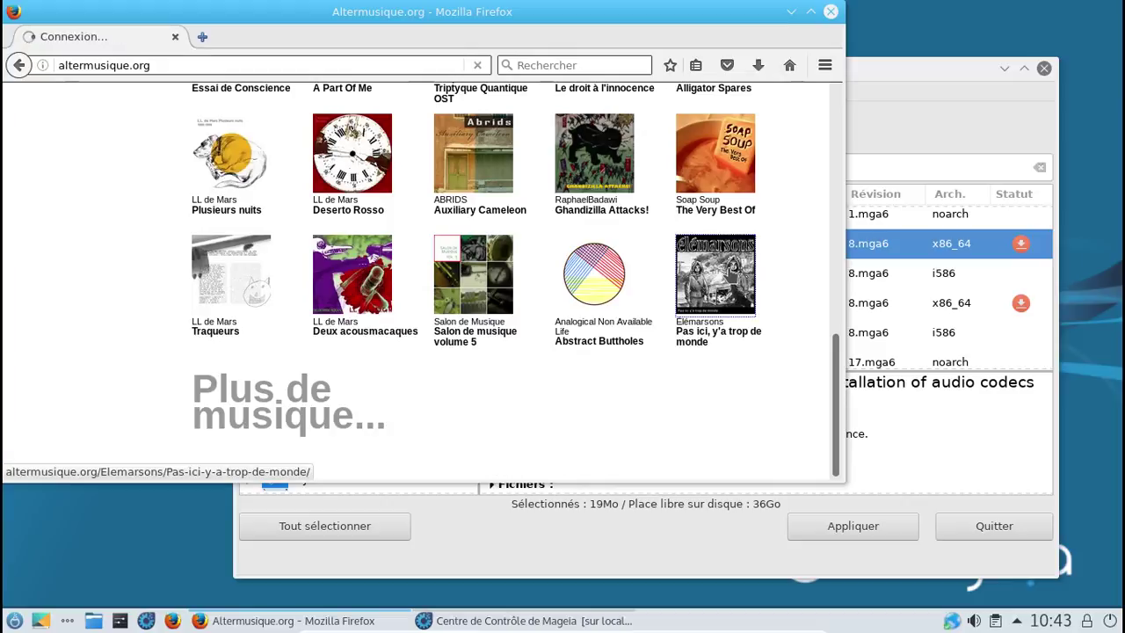
pyautogui.click(728, 275)
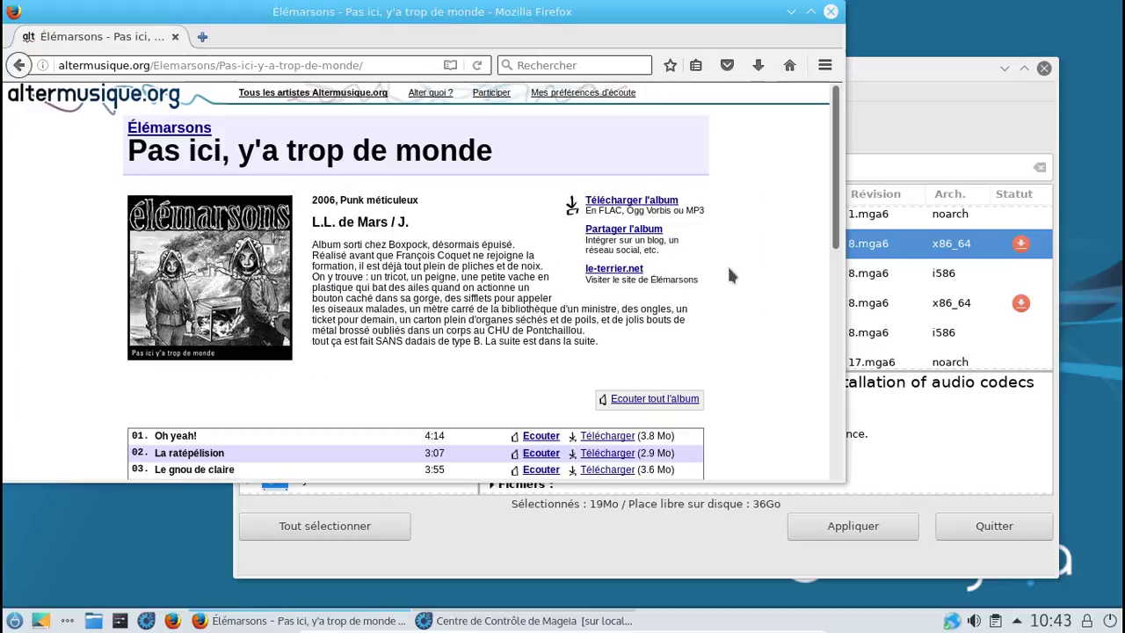
pyautogui.scroll(-8, 729, 275)
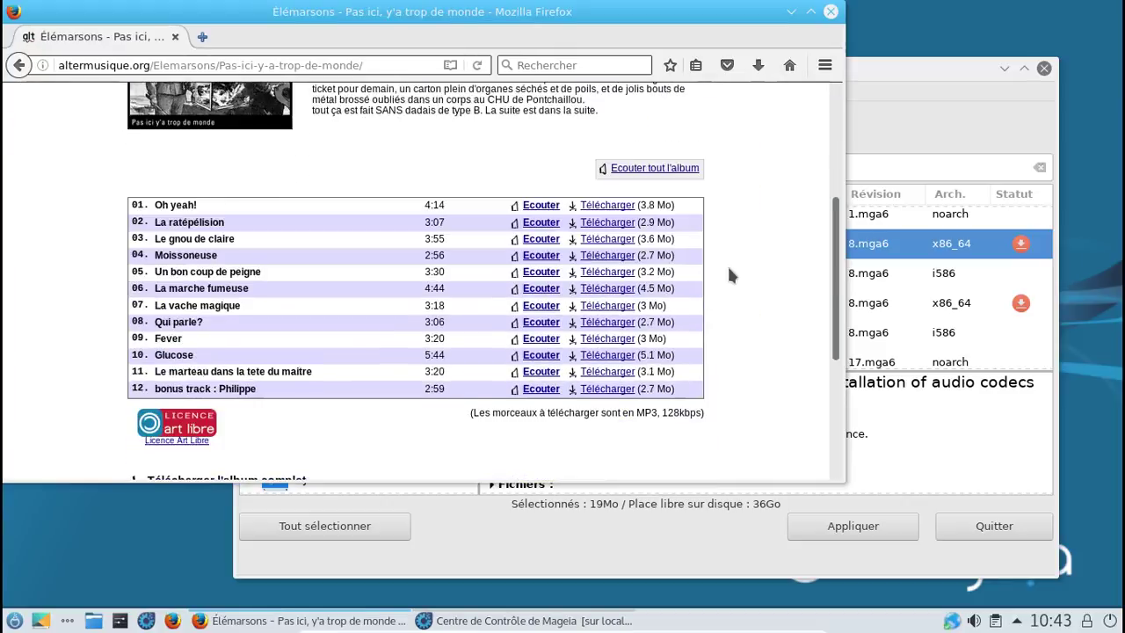
pyautogui.scroll(-3, 454, 371)
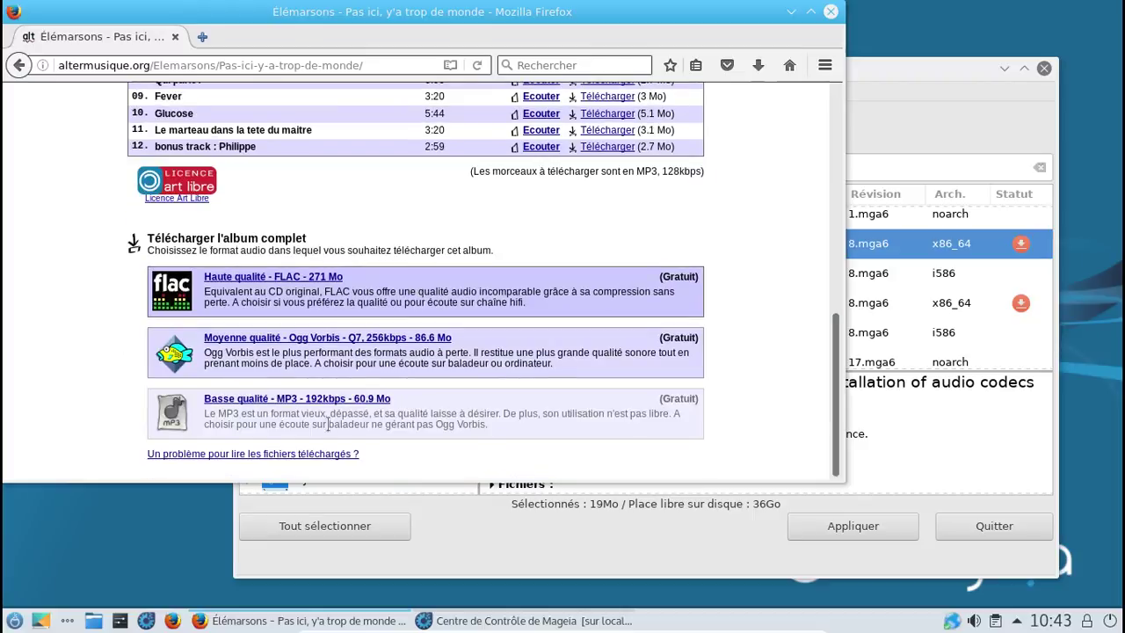
pyautogui.click(334, 399)
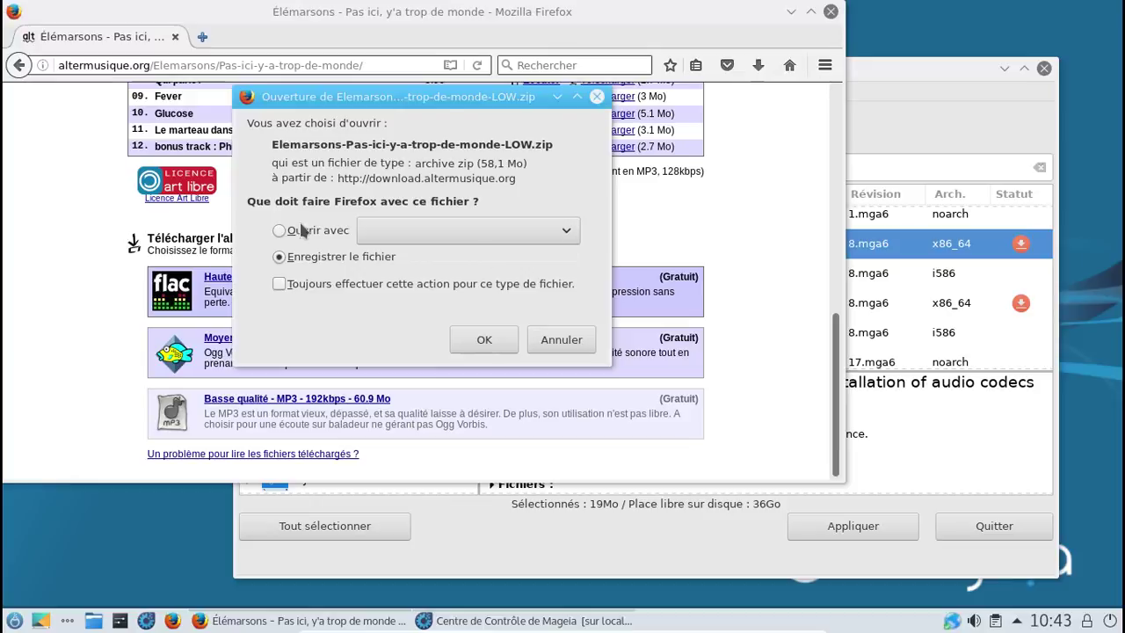
# Step: Save Elemarsons-Pas-ici-y-a-trop-de-monde-LOW.zip, always doing so for zip files, then close Firefox
pyautogui.click(298, 283)
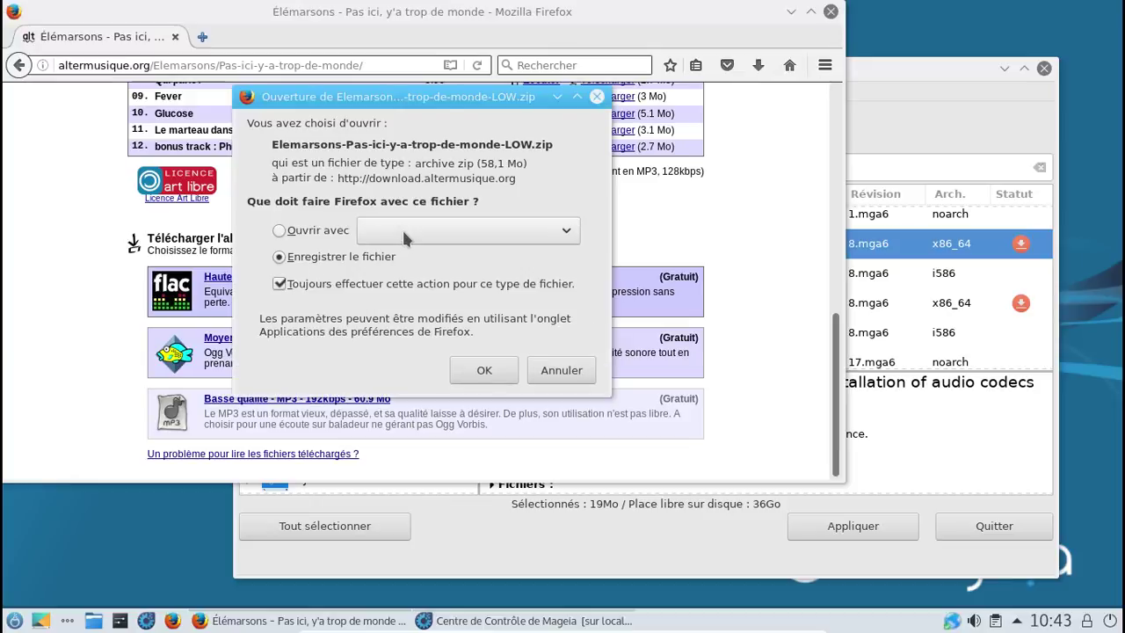
pyautogui.click(402, 231)
pyautogui.click(402, 228)
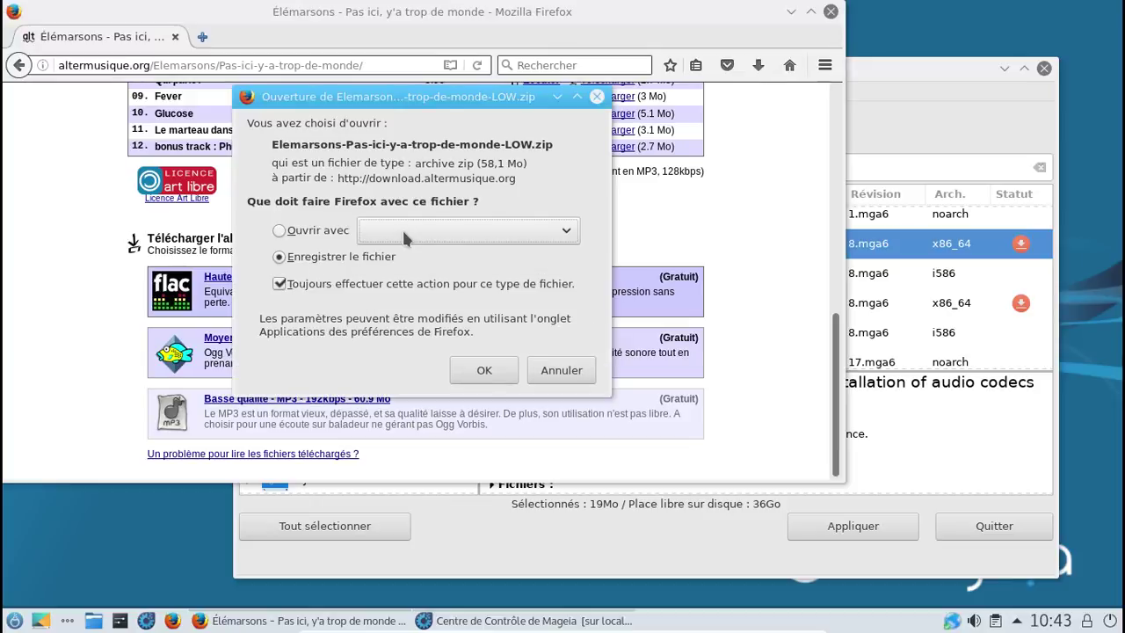
pyautogui.click(401, 227)
pyautogui.click(400, 228)
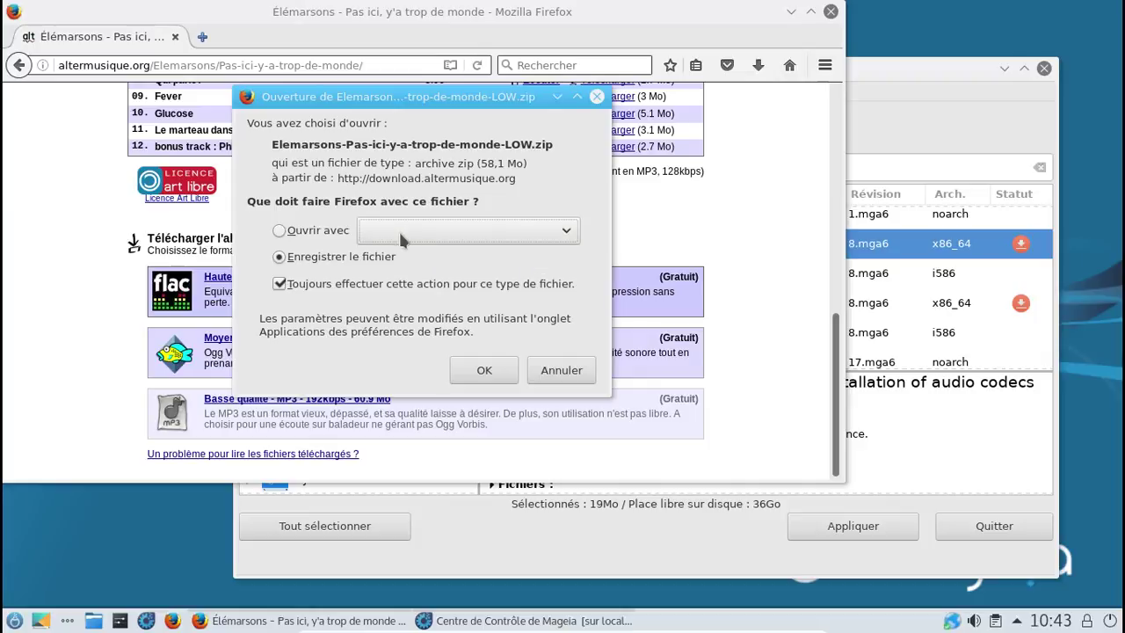
pyautogui.click(486, 370)
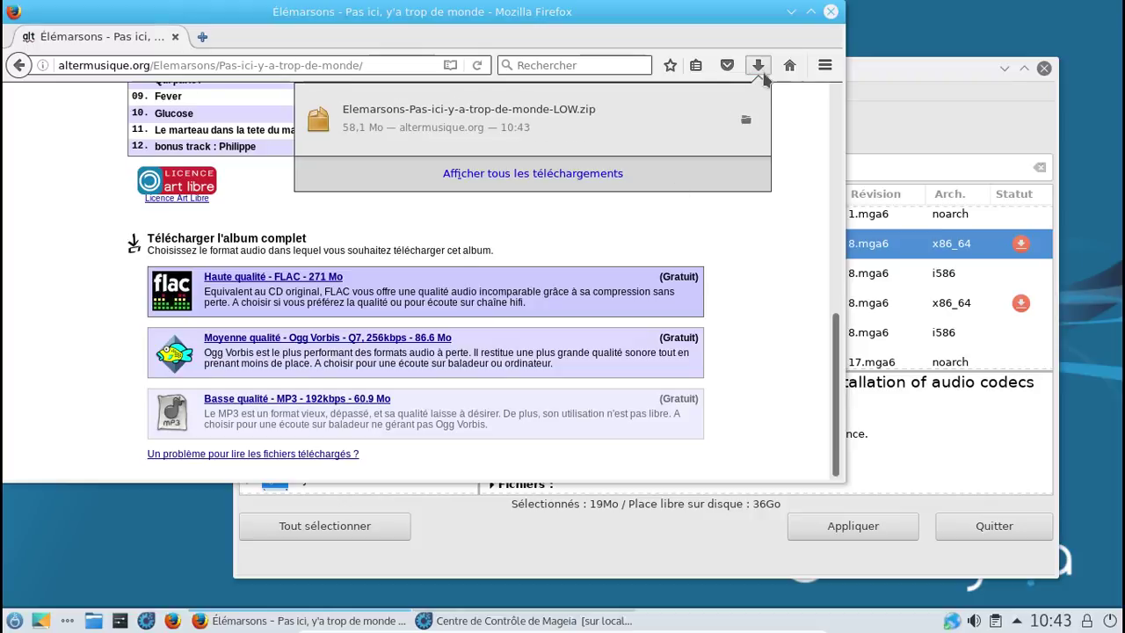
pyautogui.click(831, 16)
pyautogui.click(831, 16)
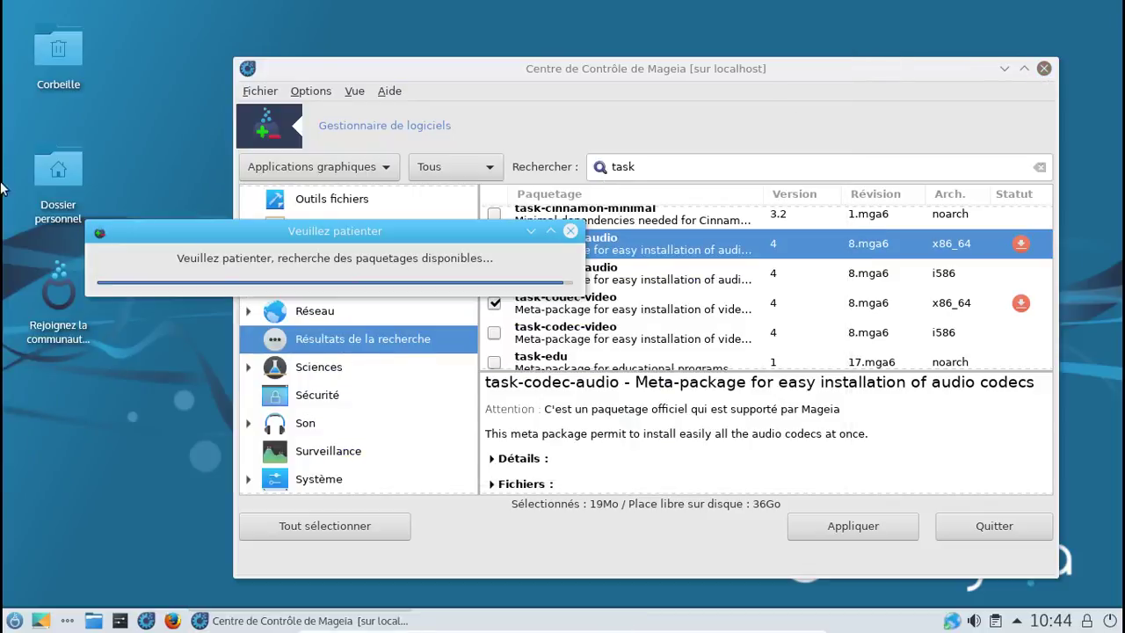
# Step: Extract the downloaded album zip inside the home folder's Téléchargements folder
pyautogui.click(48, 176)
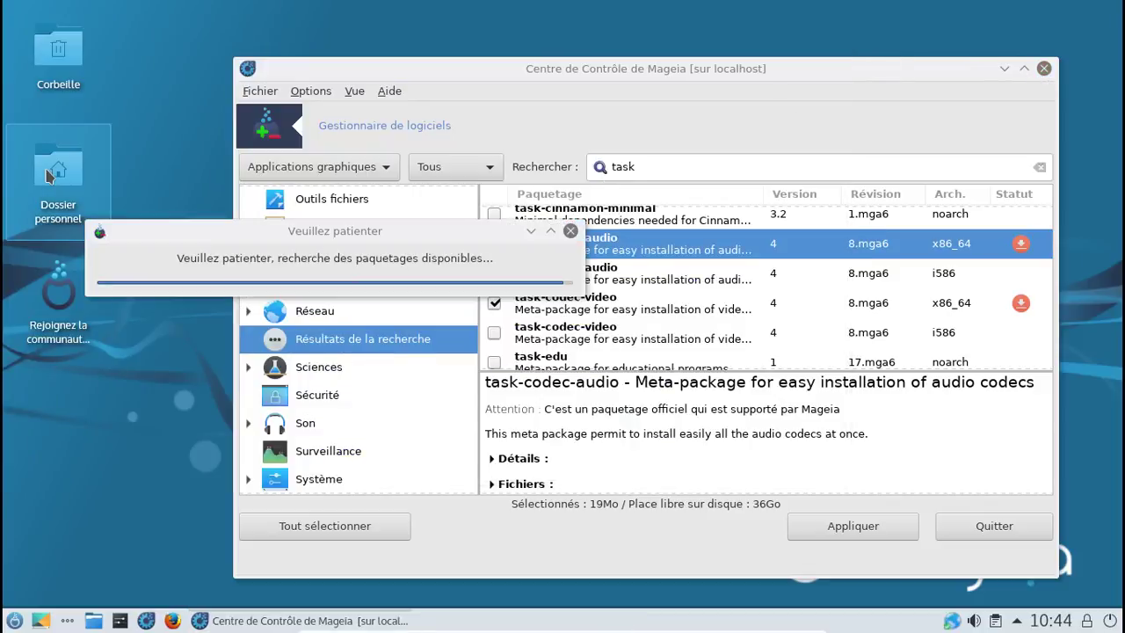
pyautogui.click(49, 176)
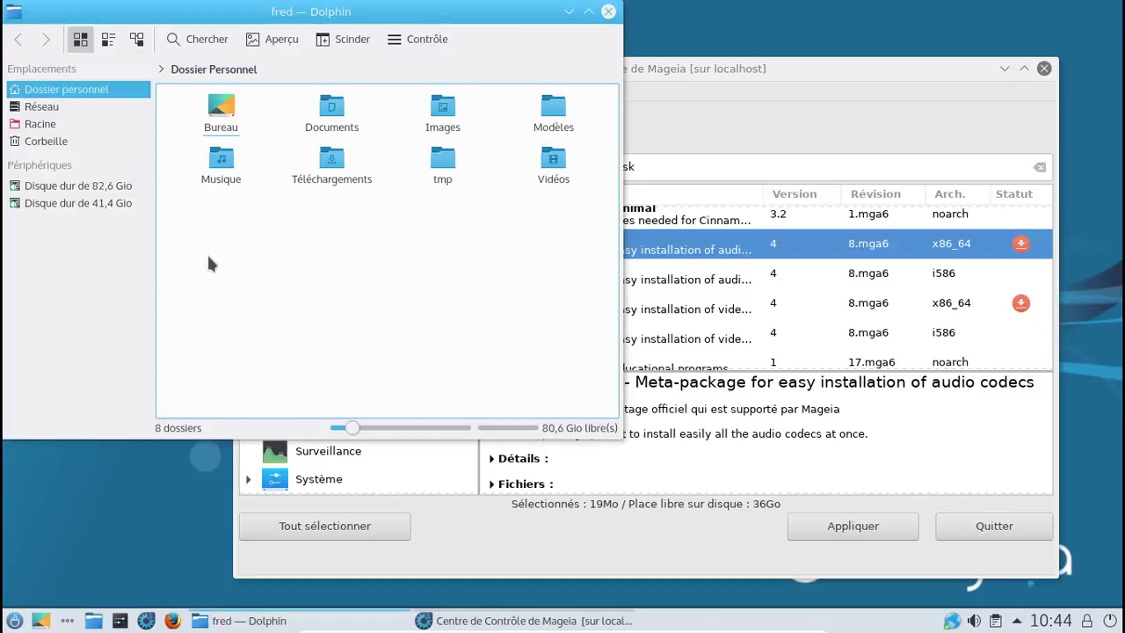
pyautogui.click(325, 176)
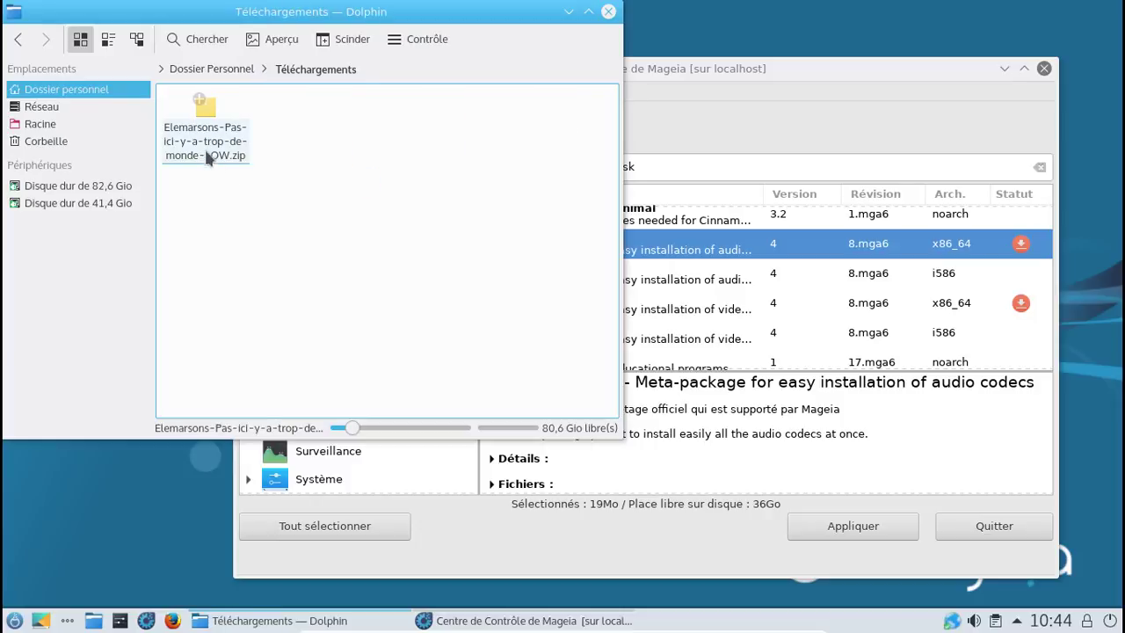
pyautogui.rightClick(207, 155)
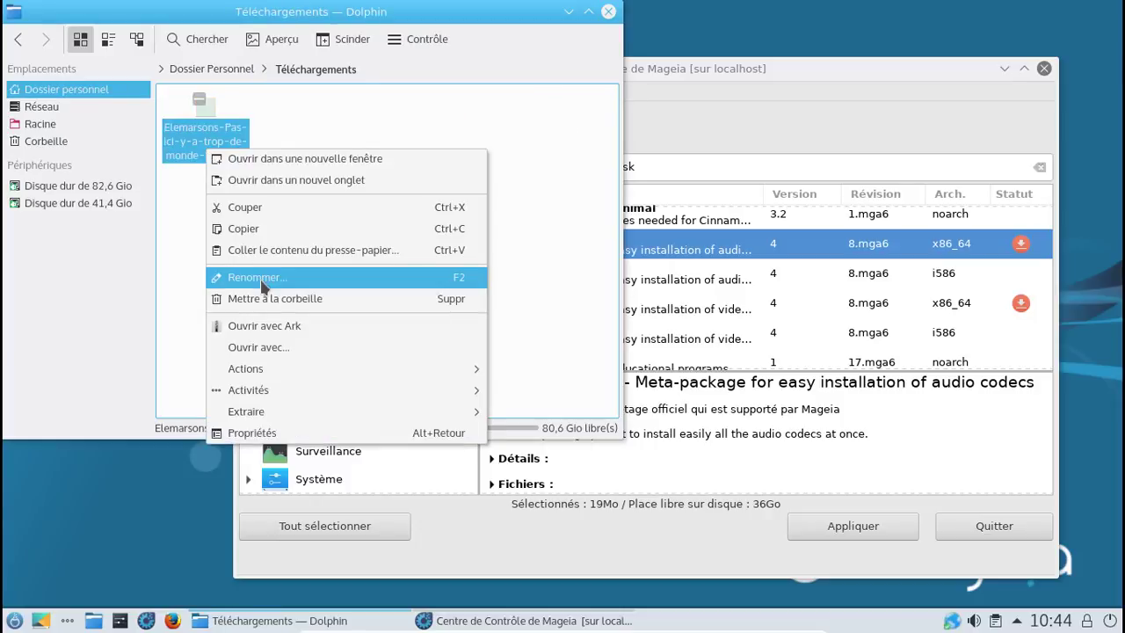
pyautogui.moveTo(276, 412)
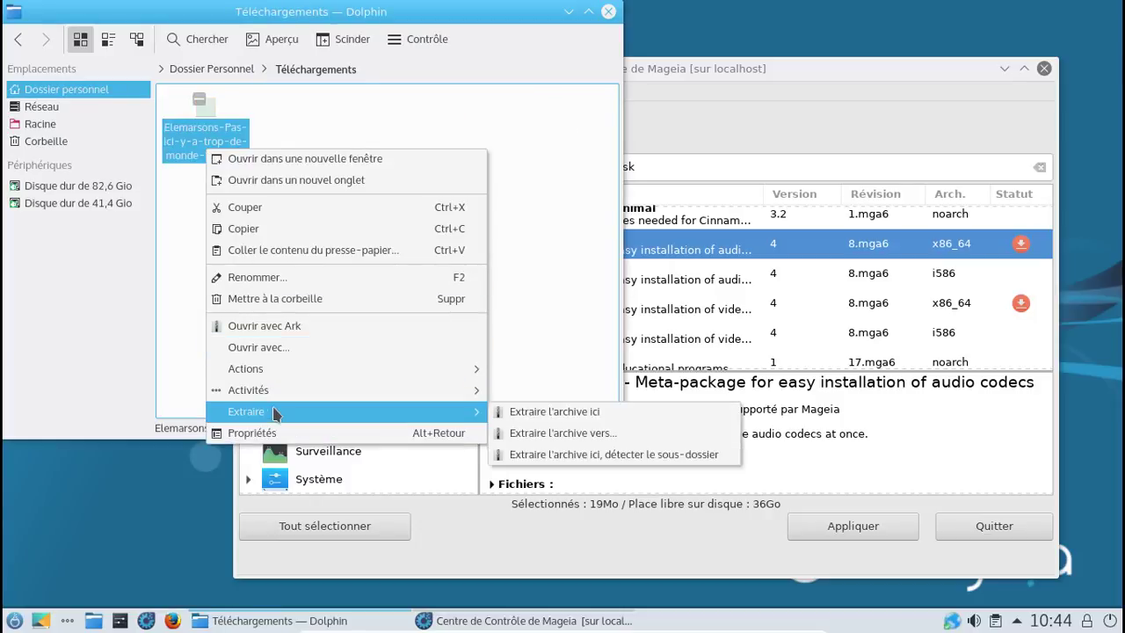
pyautogui.click(538, 413)
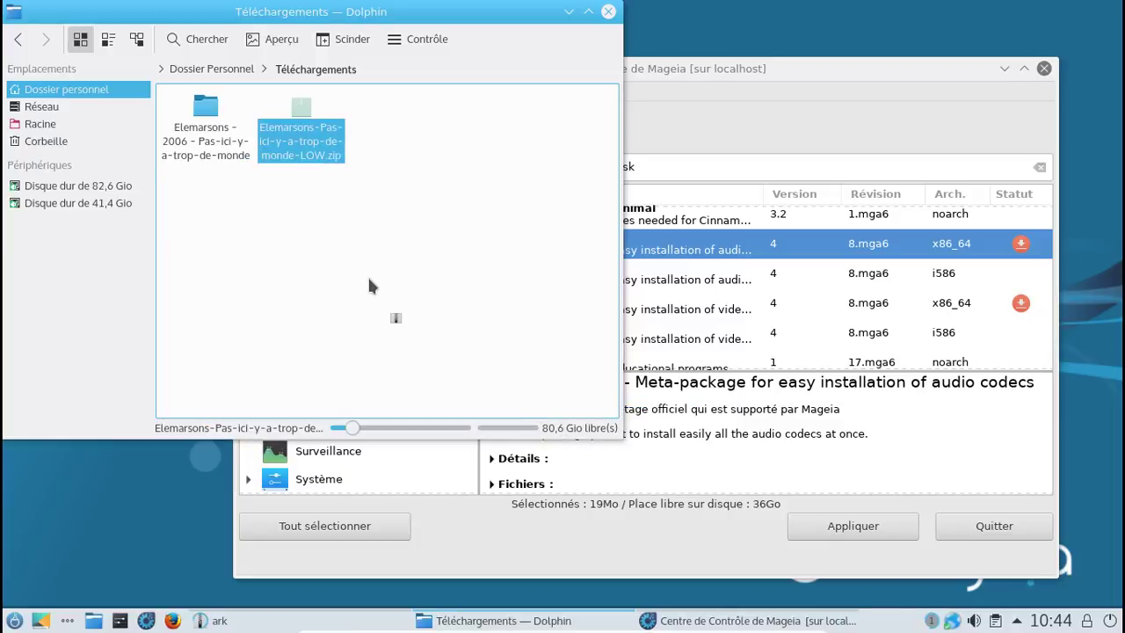
# Step: Move the extracted Elemarsons album folder into the Musique folder
pyautogui.click(214, 155)
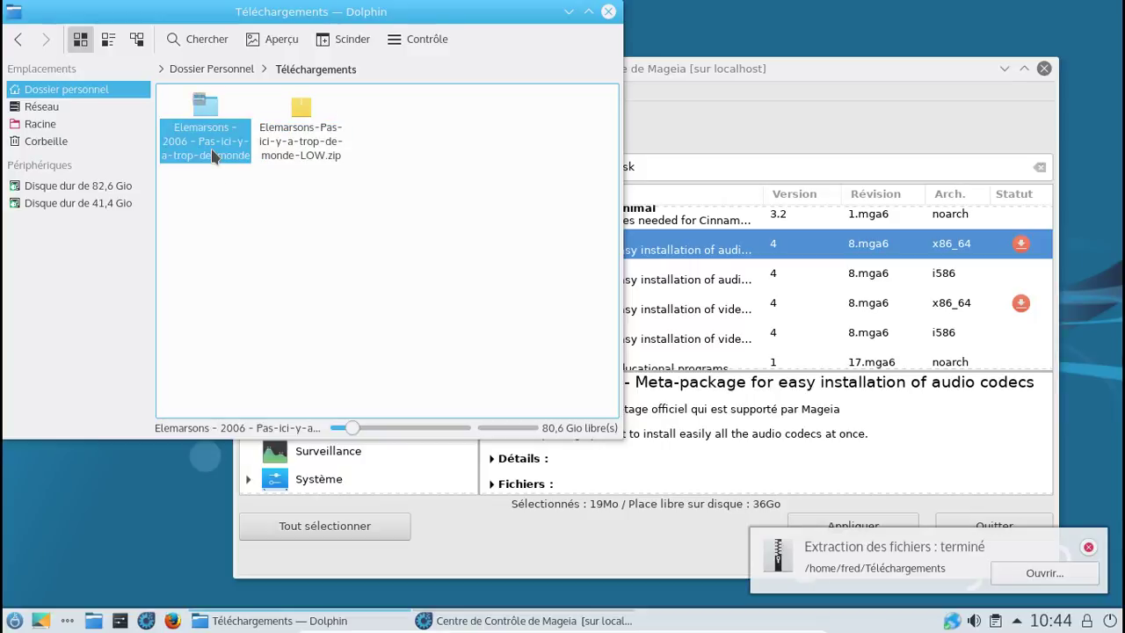
pyautogui.click(61, 93)
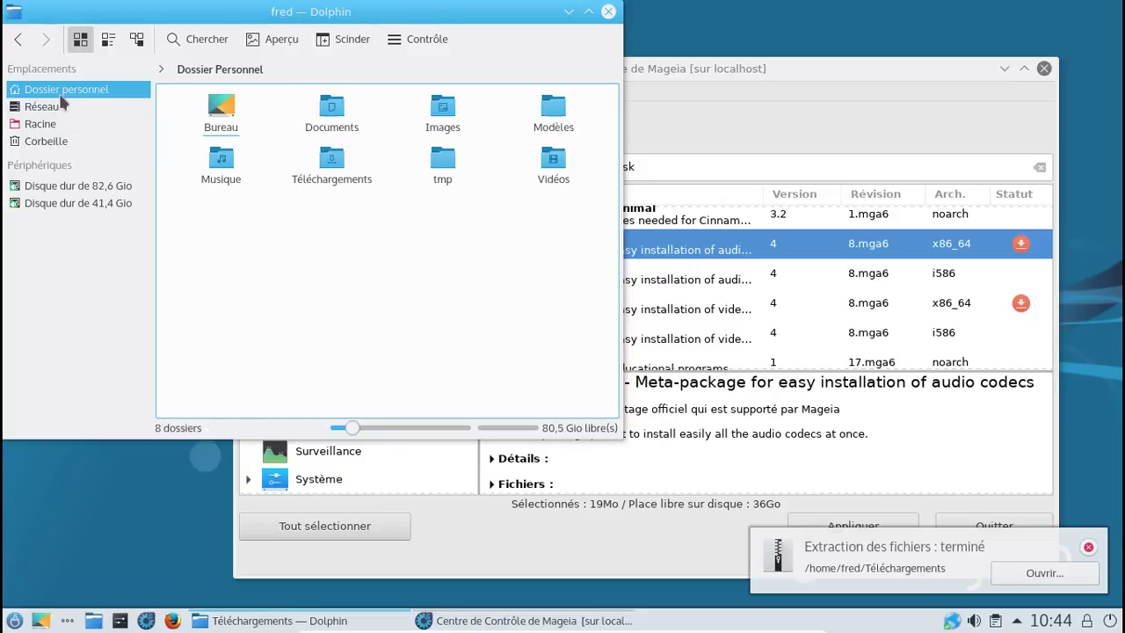
pyautogui.click(225, 172)
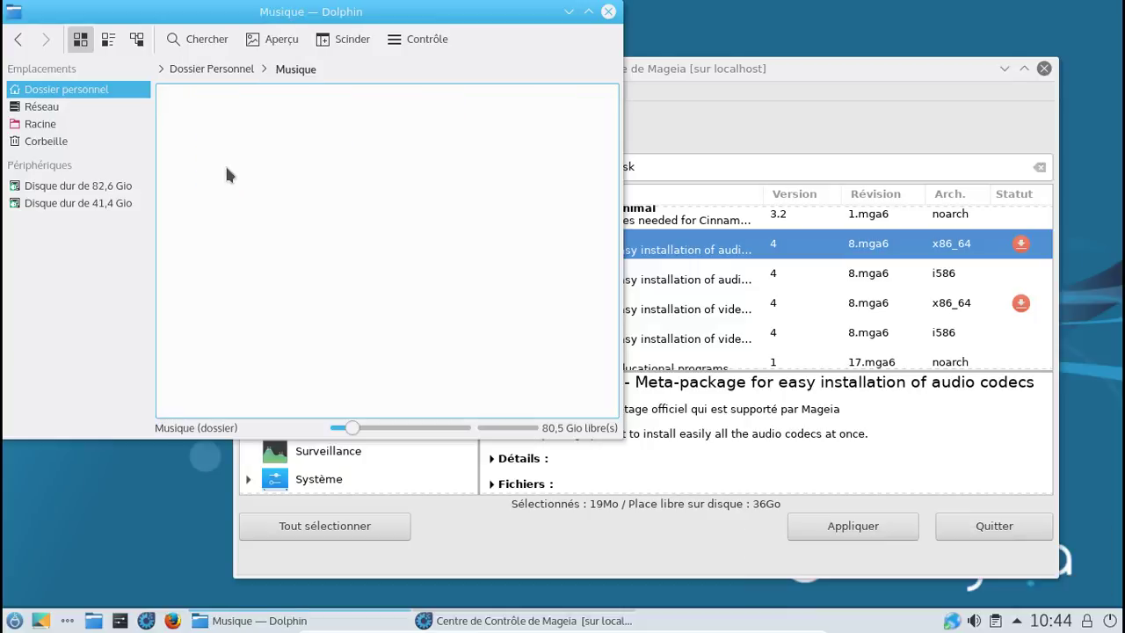
pyautogui.rightClick(226, 169)
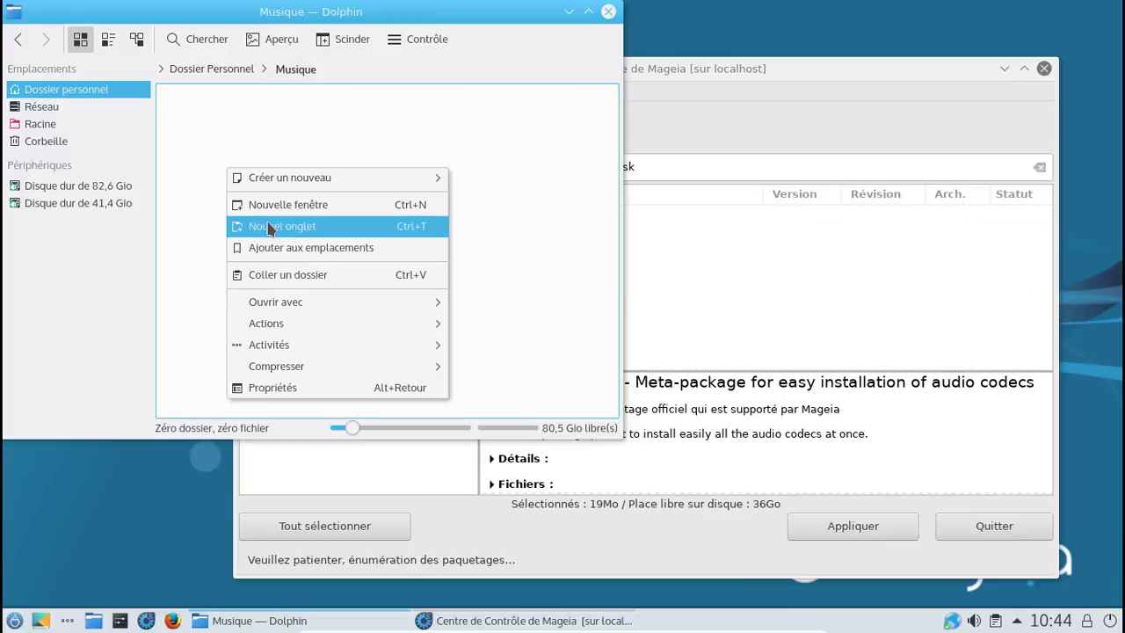
pyautogui.click(273, 274)
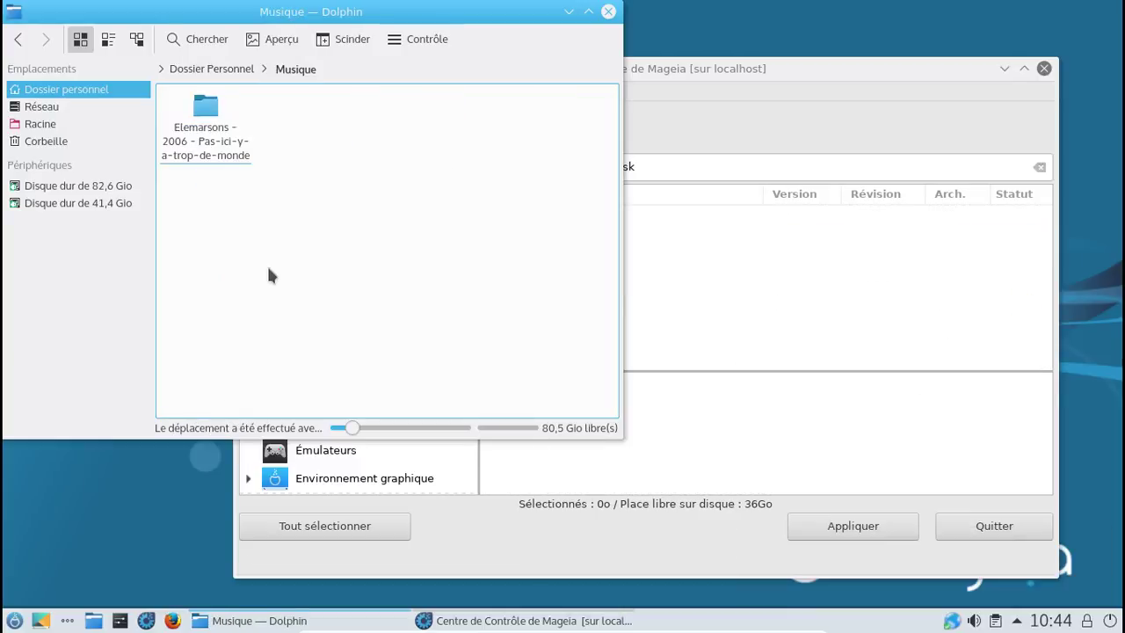
# Step: Close the Dolphin file manager, the software manager and the Mageia Control Centre
pyautogui.click(608, 12)
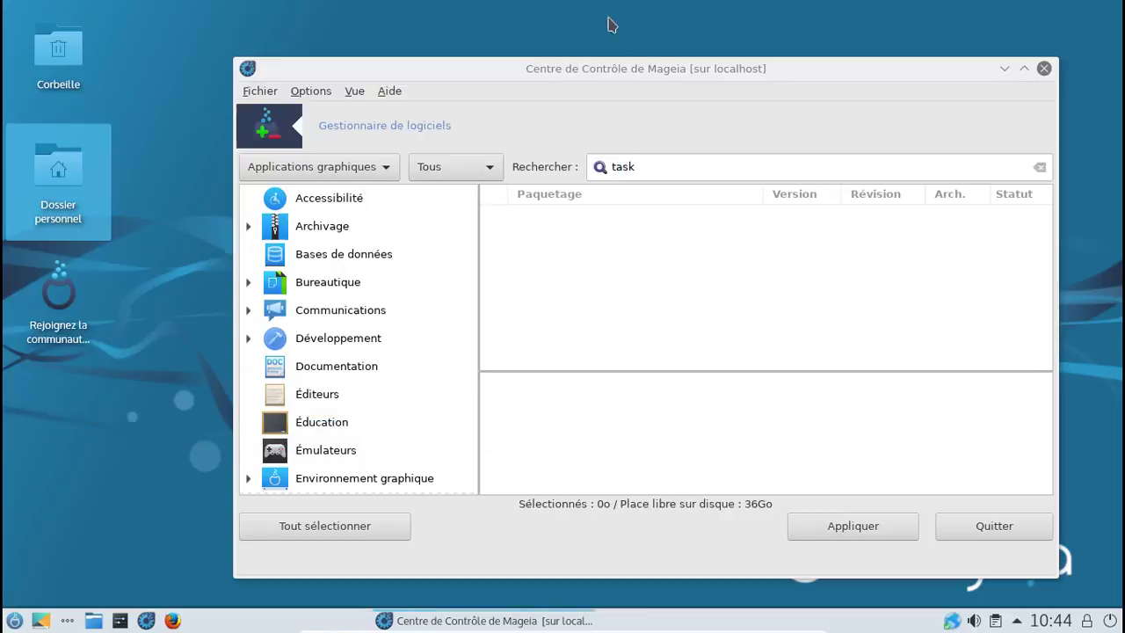
pyautogui.click(1045, 67)
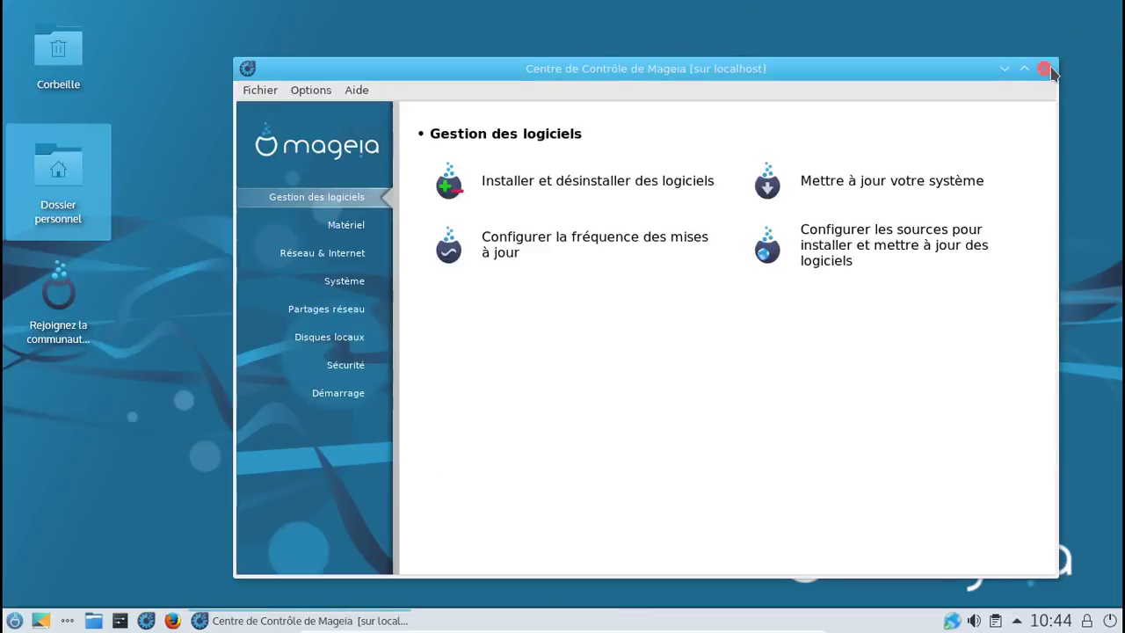
pyautogui.click(1045, 68)
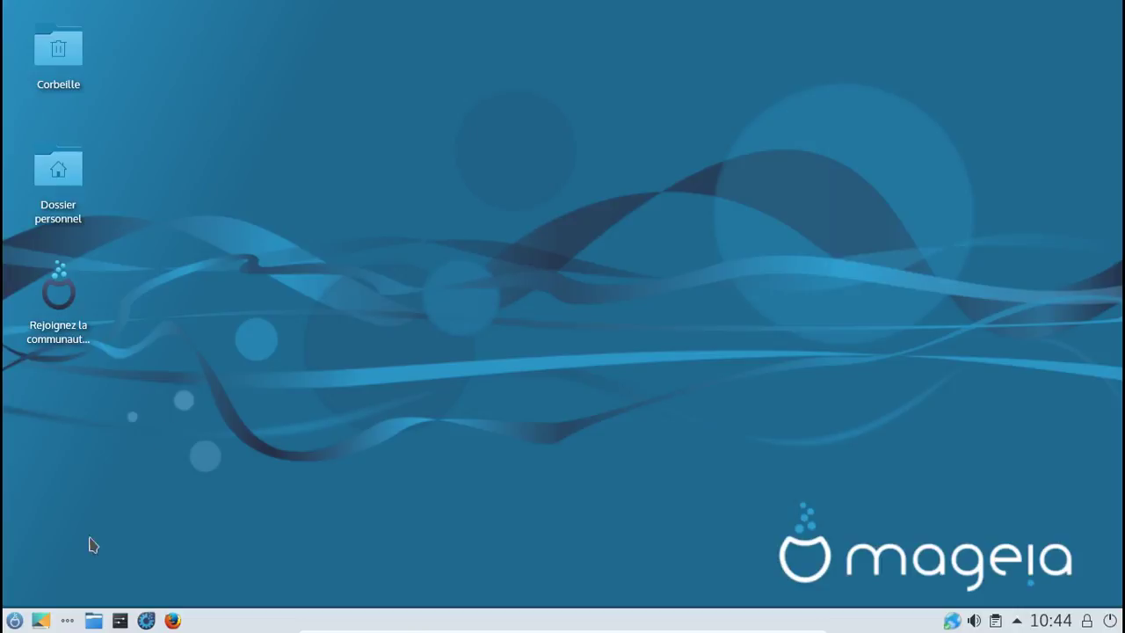
# Step: Launch Amarok from the Son et Vidéo category of the Plasma application menu
pyautogui.click(14, 620)
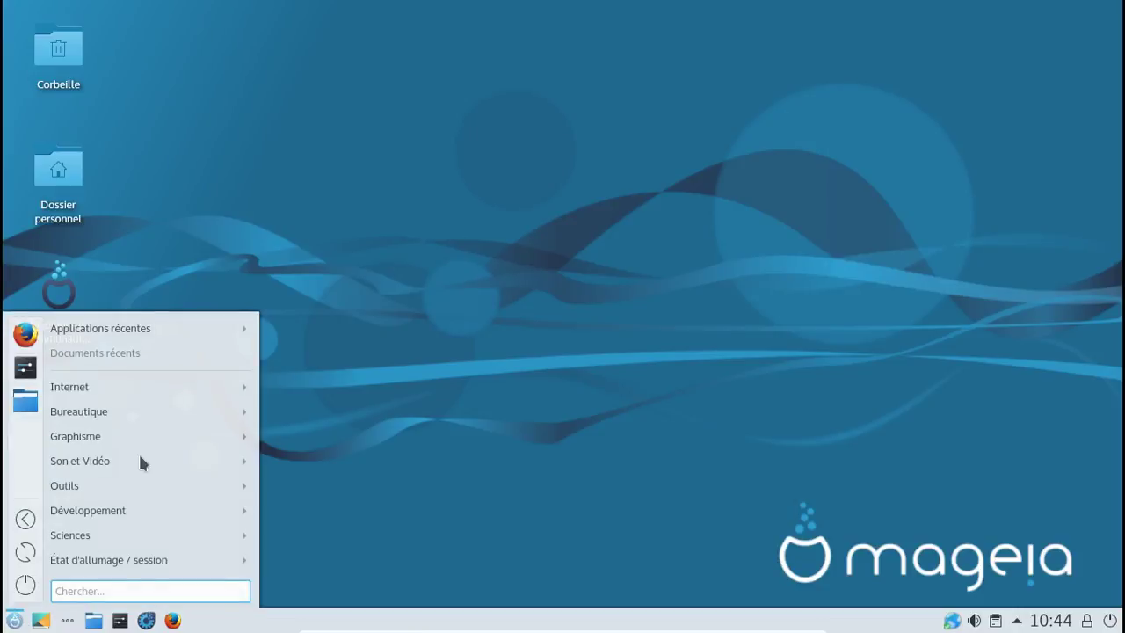
pyautogui.moveTo(112, 409)
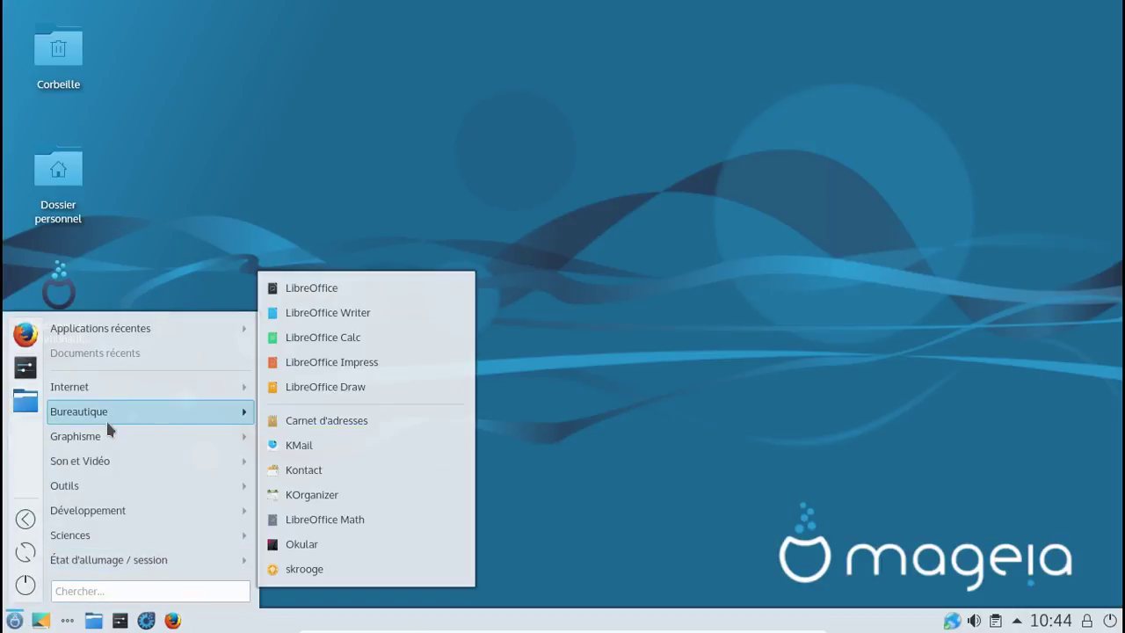
pyautogui.moveTo(107, 438)
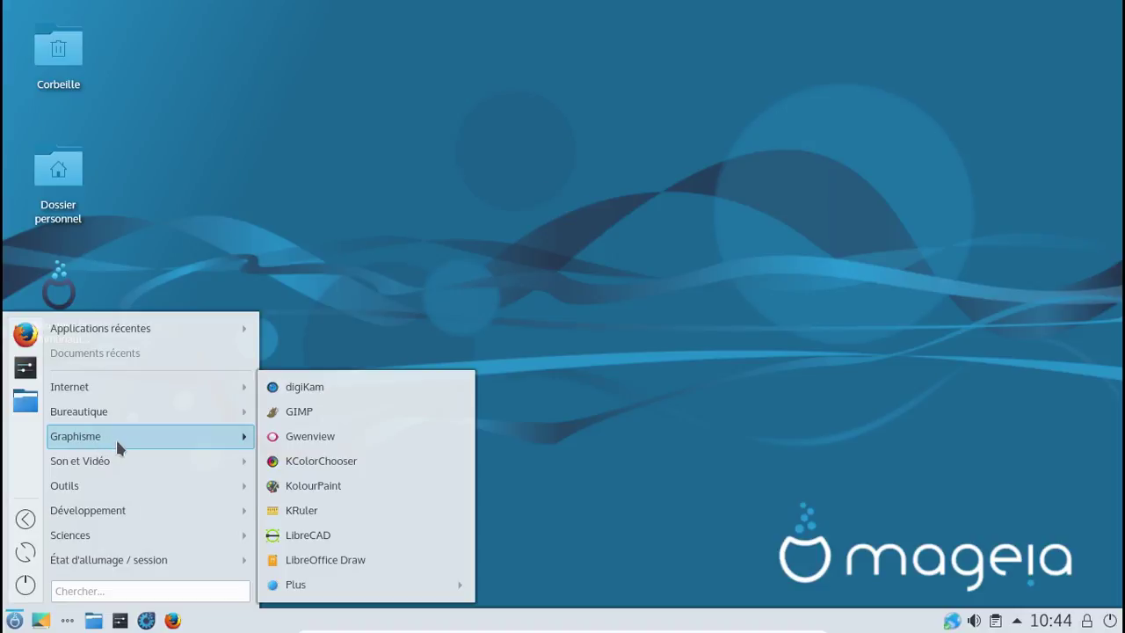
pyautogui.moveTo(110, 461)
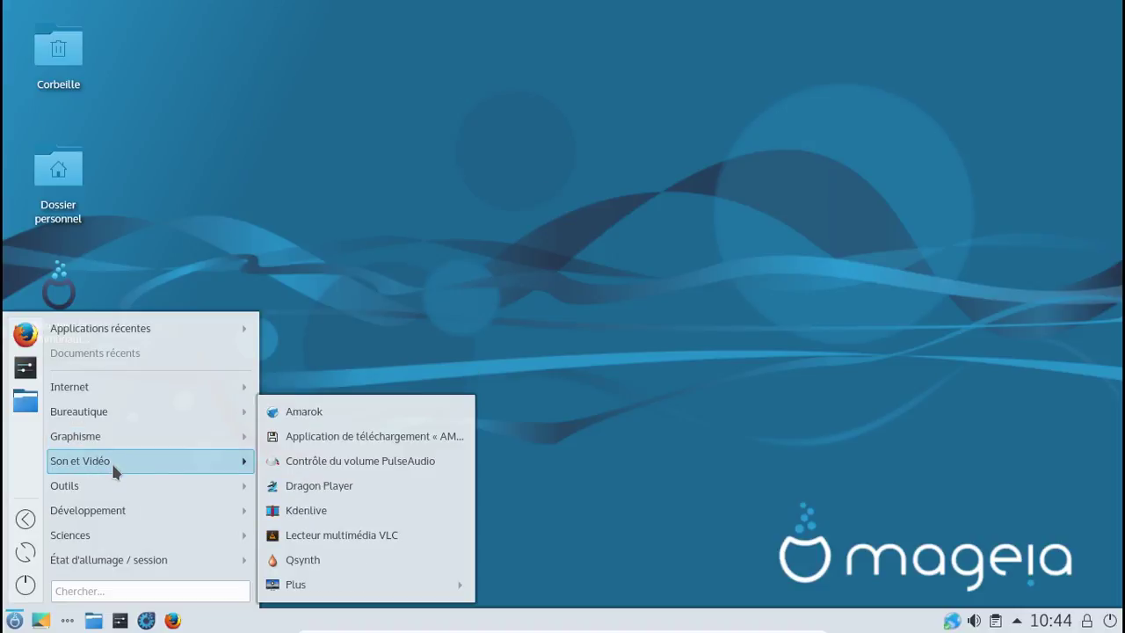
pyautogui.click(315, 413)
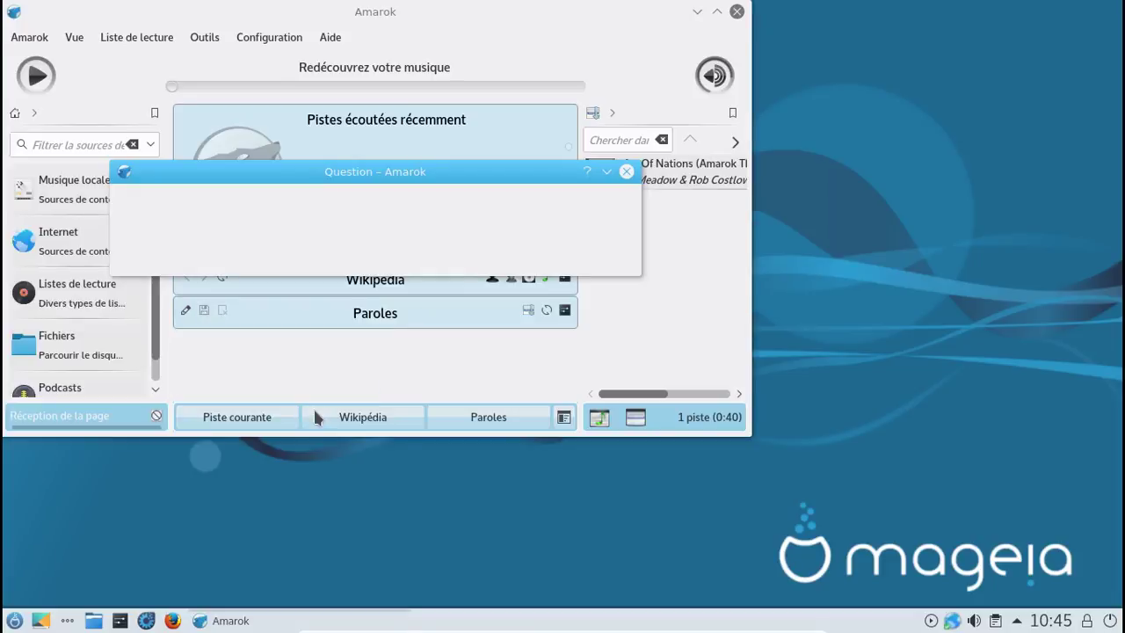
# Step: Accept loading the music collection, then play and pause the Art Of Nations track
pyautogui.click(434, 249)
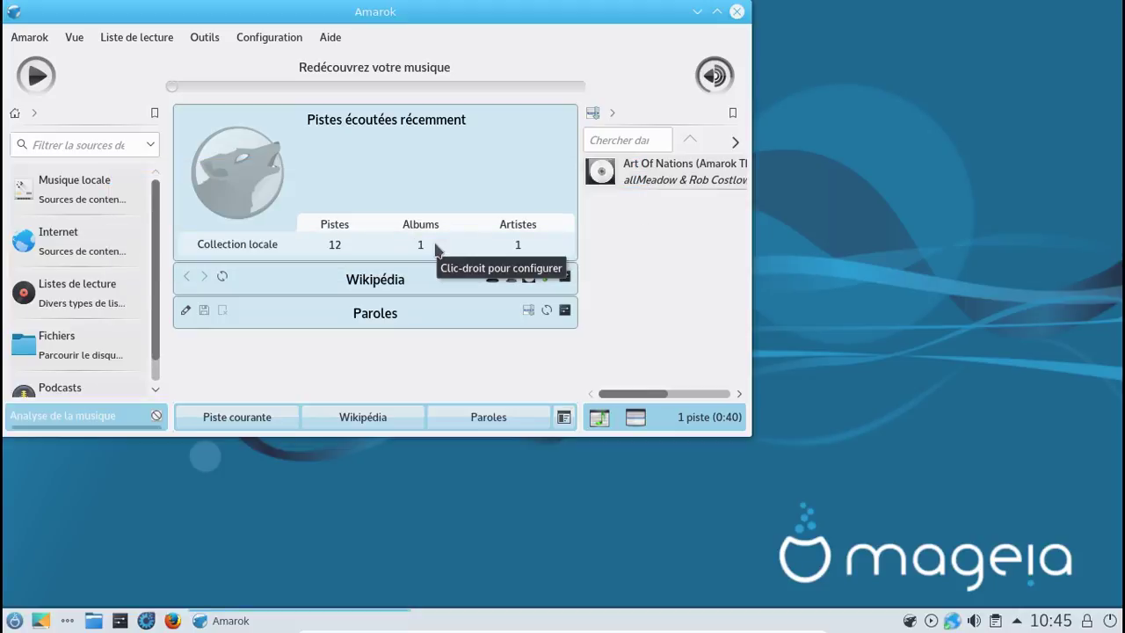
pyautogui.doubleClick(610, 179)
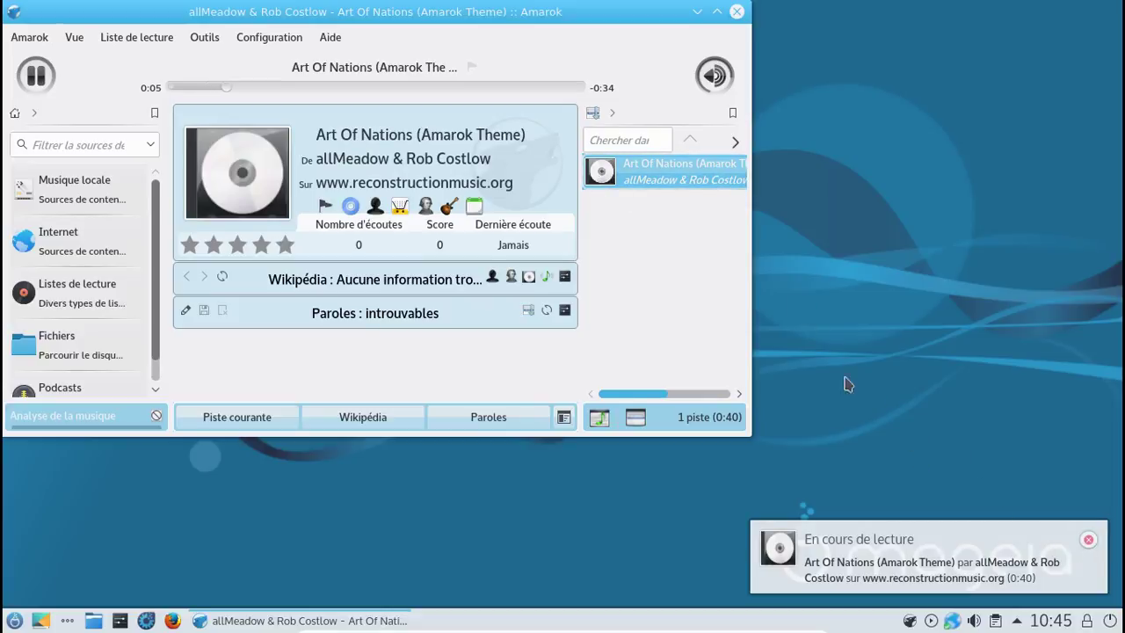
pyautogui.click(48, 79)
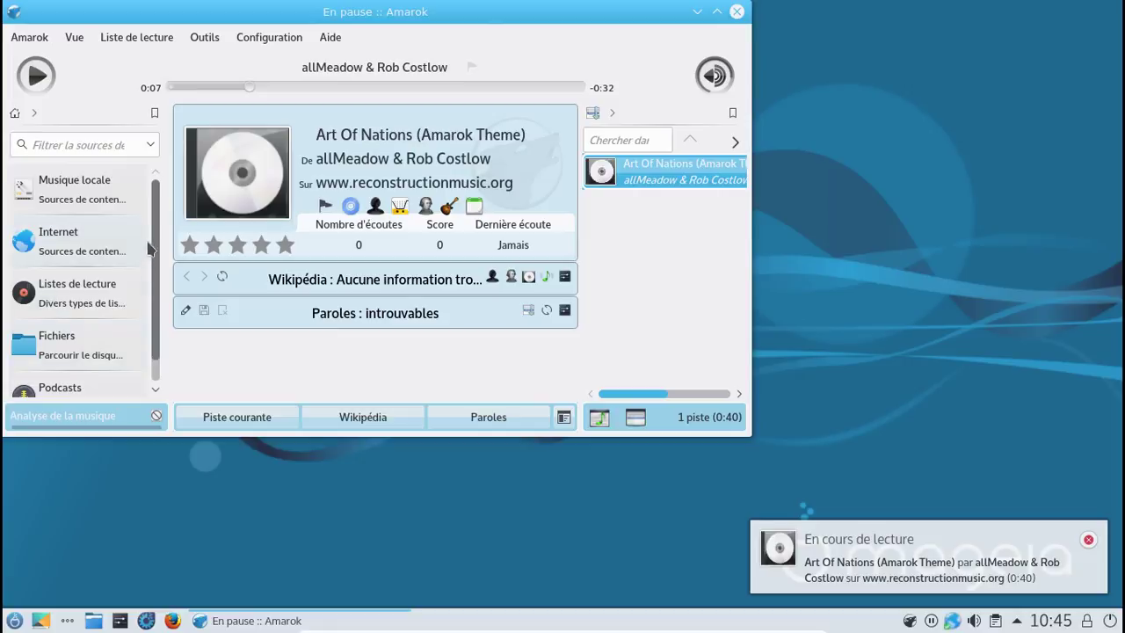
# Step: Play 'Oh yeah!' from Élémarsons' 2006 album in Musique locale, then close the window
pyautogui.click(100, 202)
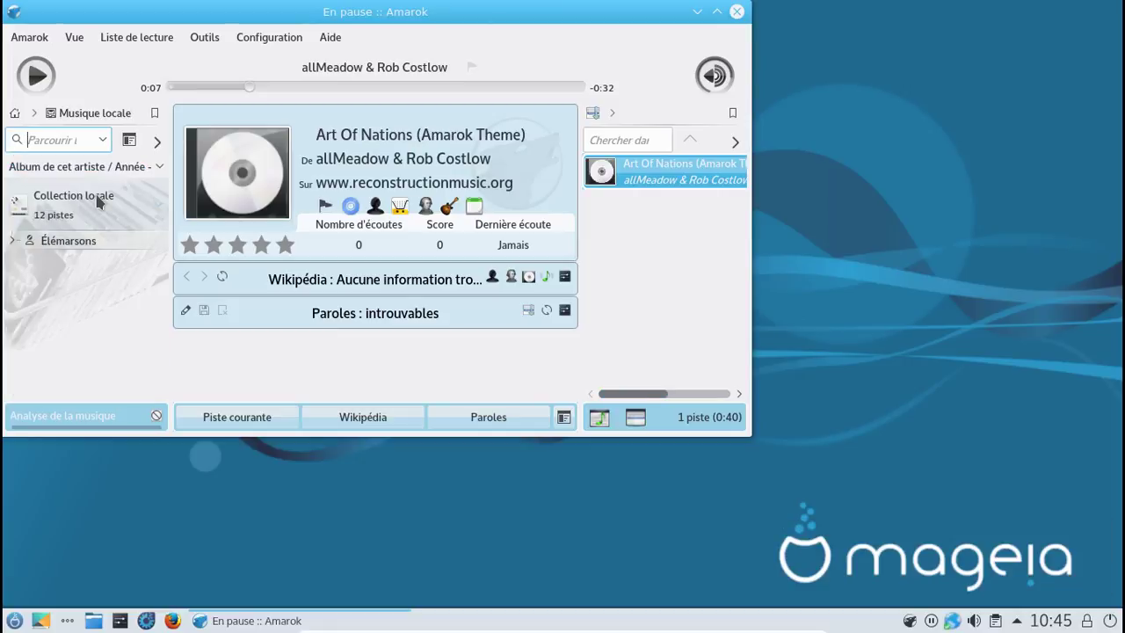
pyautogui.click(13, 241)
pyautogui.click(77, 264)
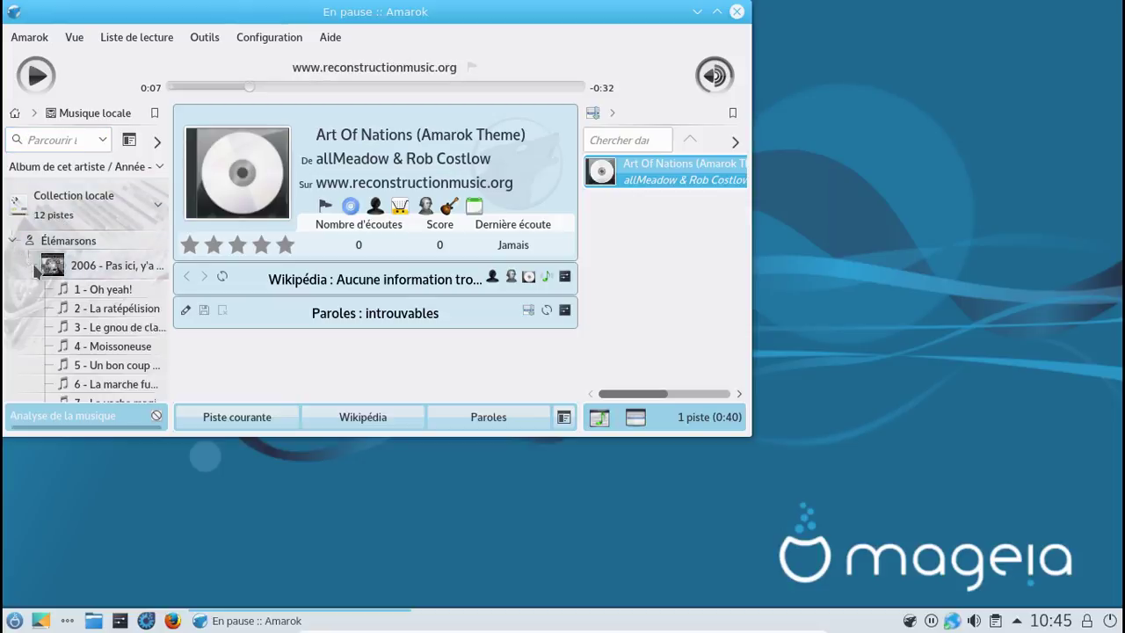
pyautogui.doubleClick(102, 297)
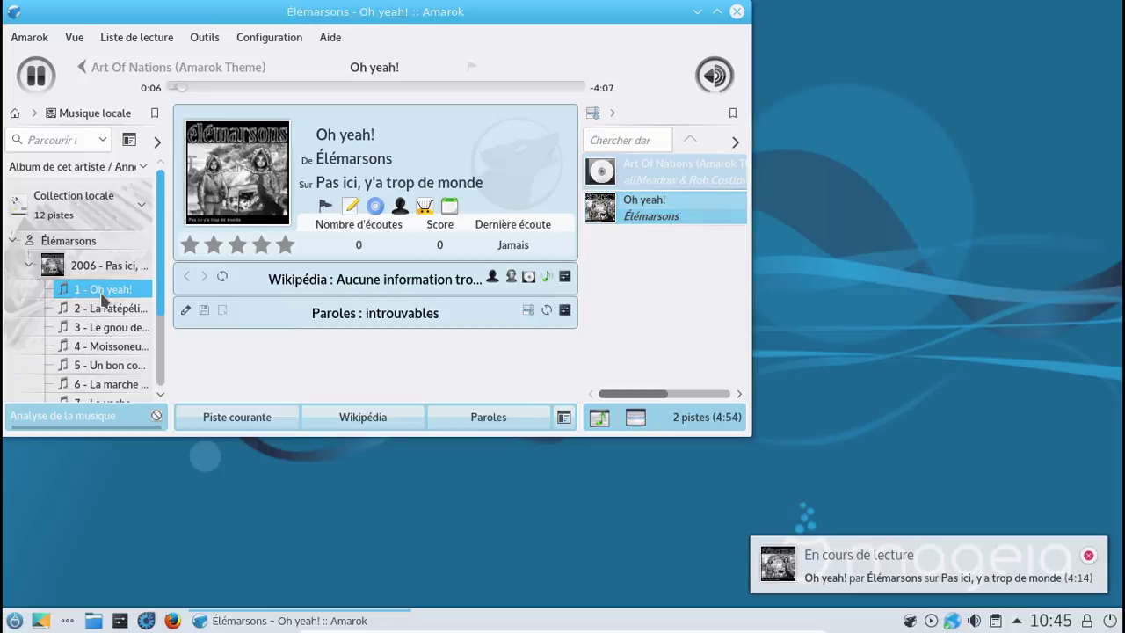
pyautogui.click(736, 13)
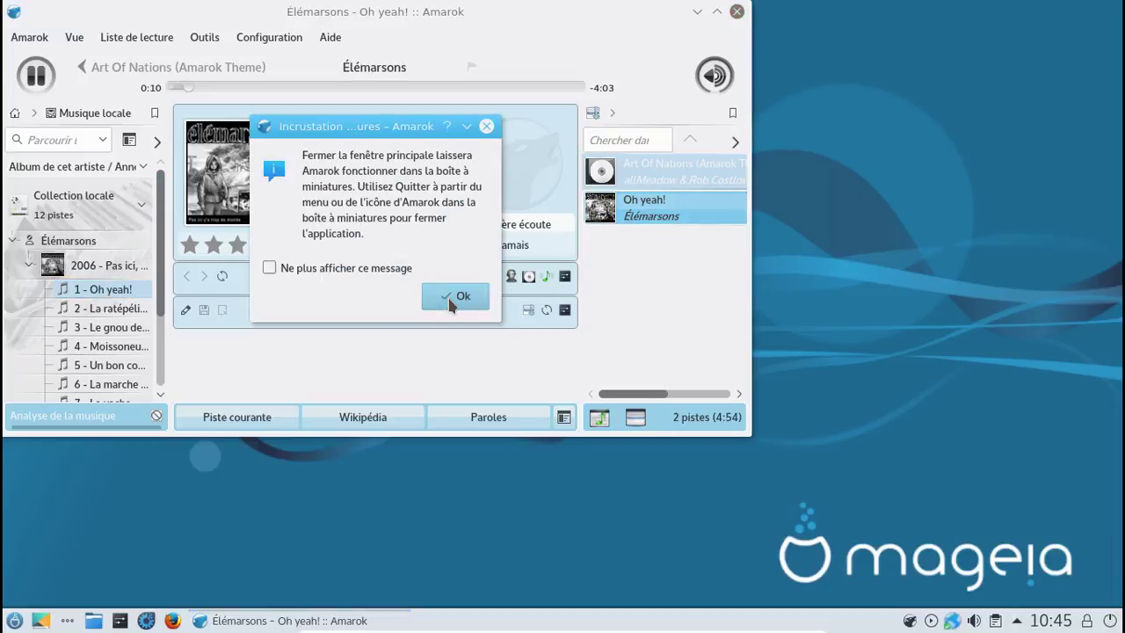
# Step: Acknowledge the tray notice, quit Amarok from its tray icon, and quit the remaining media player
pyautogui.click(455, 297)
pyautogui.rightClick(911, 621)
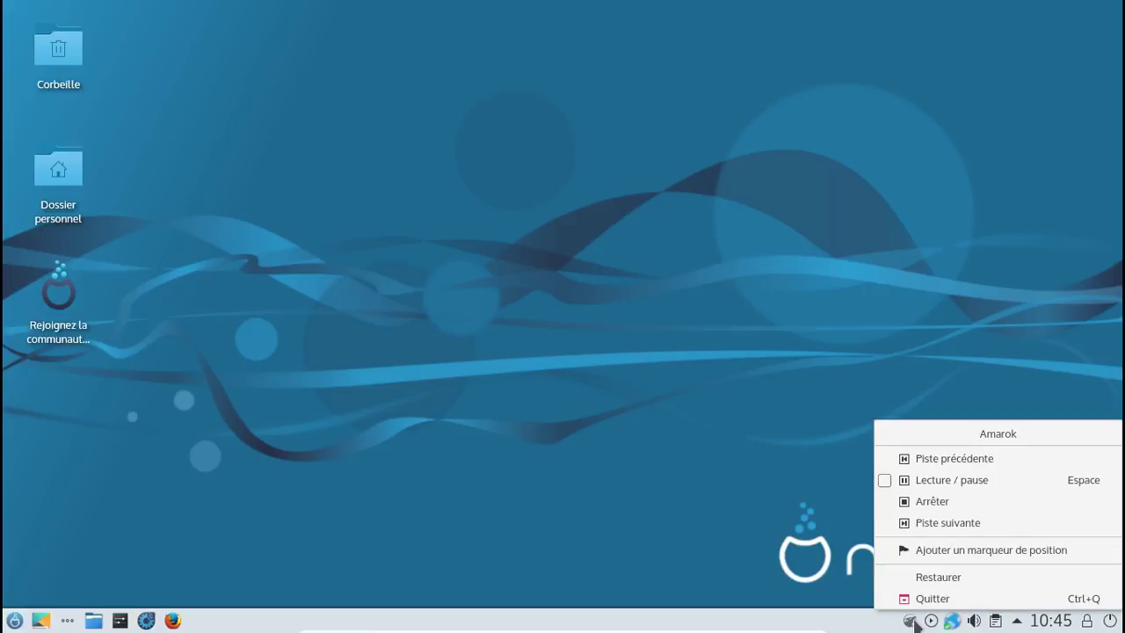
pyautogui.click(911, 602)
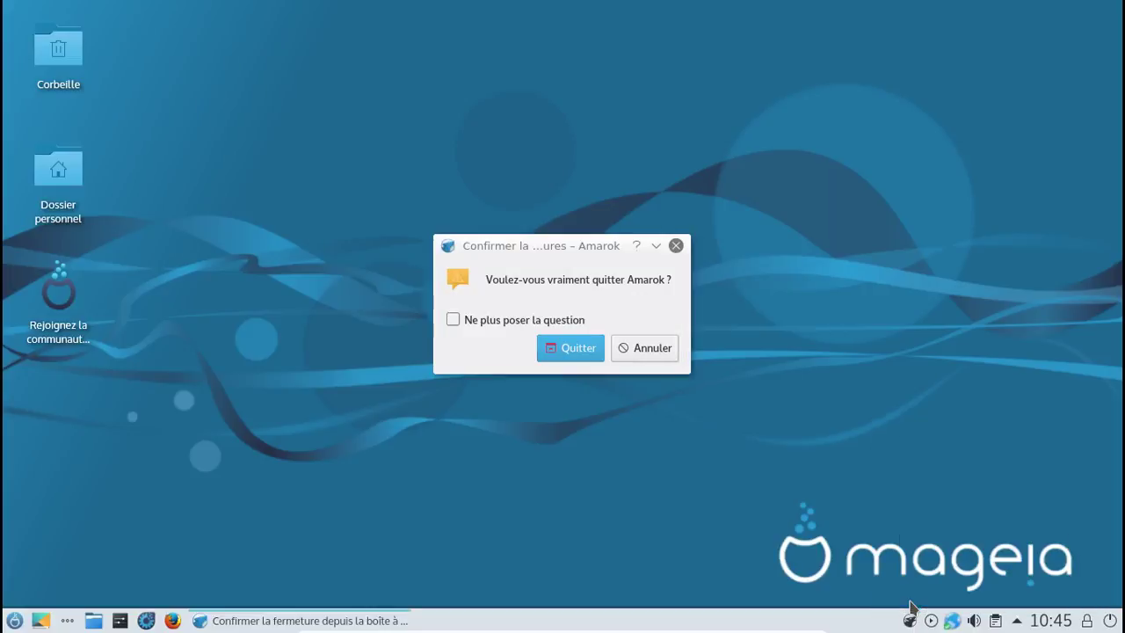
pyautogui.click(560, 351)
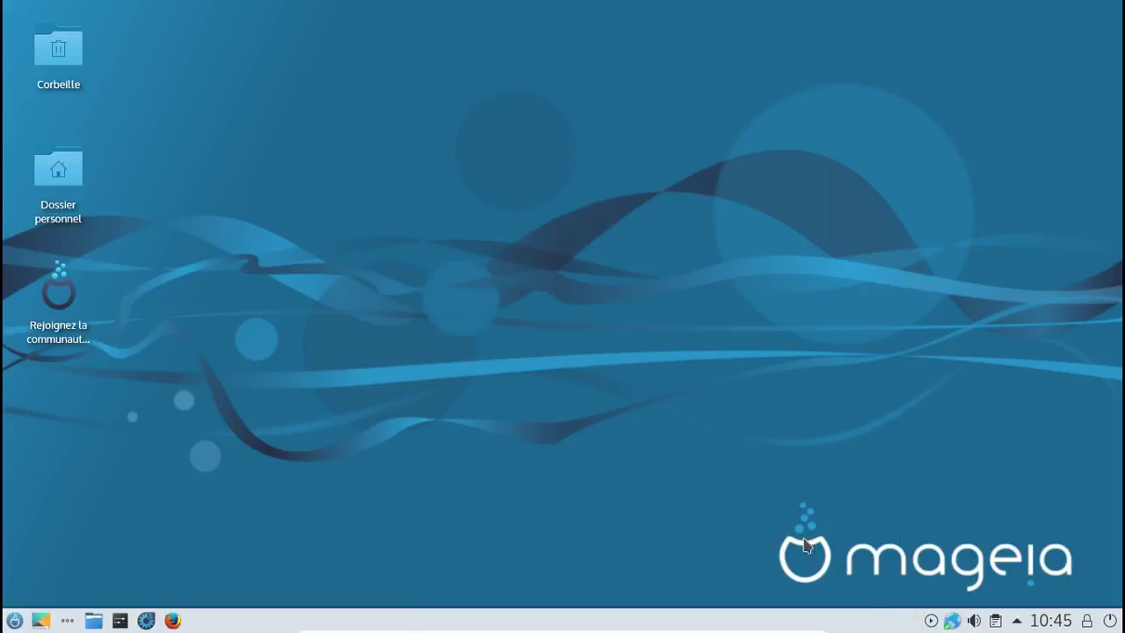
pyautogui.rightClick(930, 622)
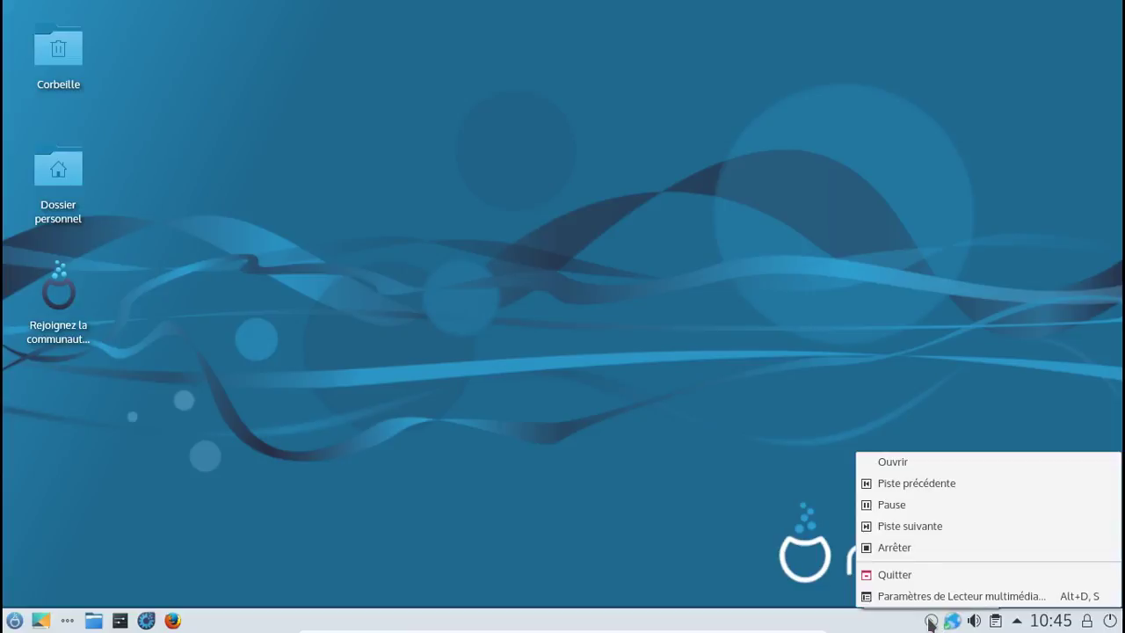
pyautogui.click(893, 576)
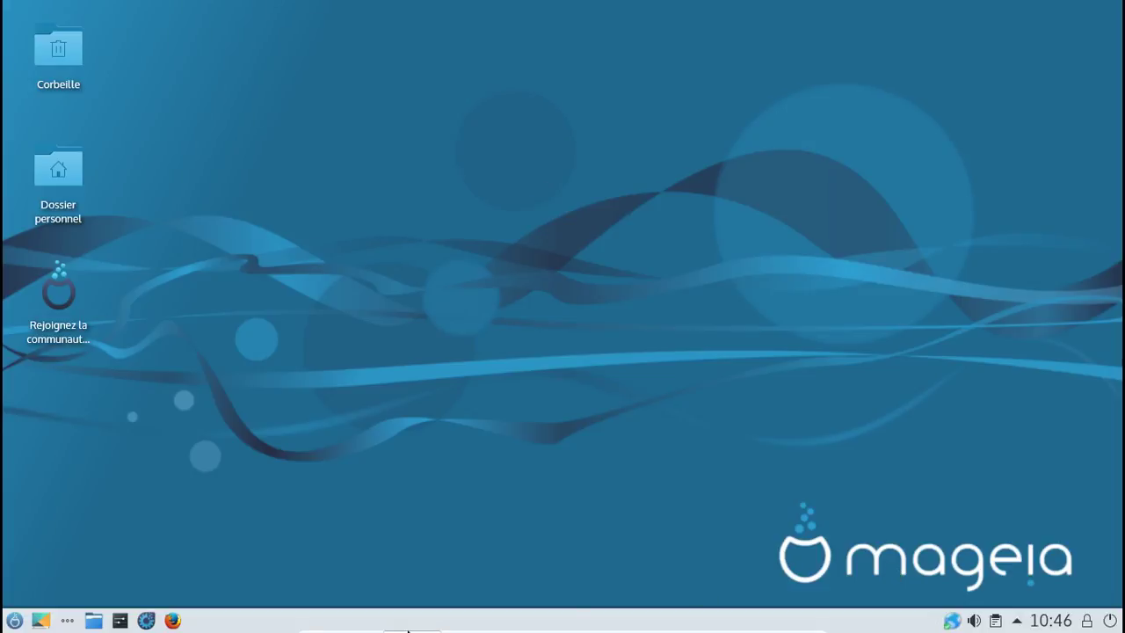
pyautogui.click(14, 620)
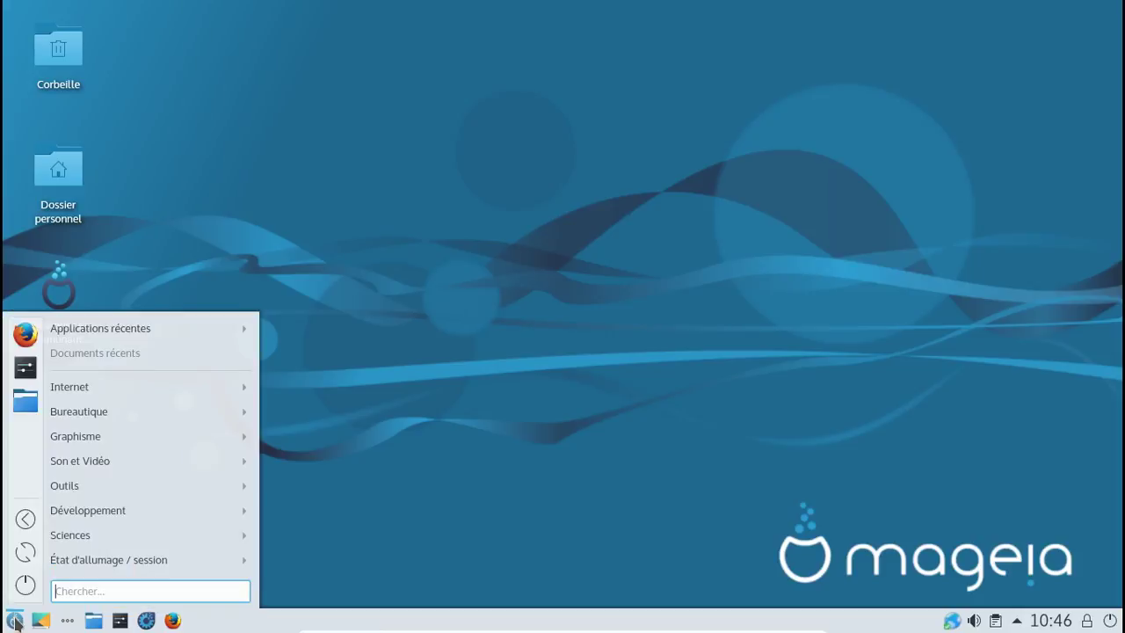
pyautogui.click(27, 585)
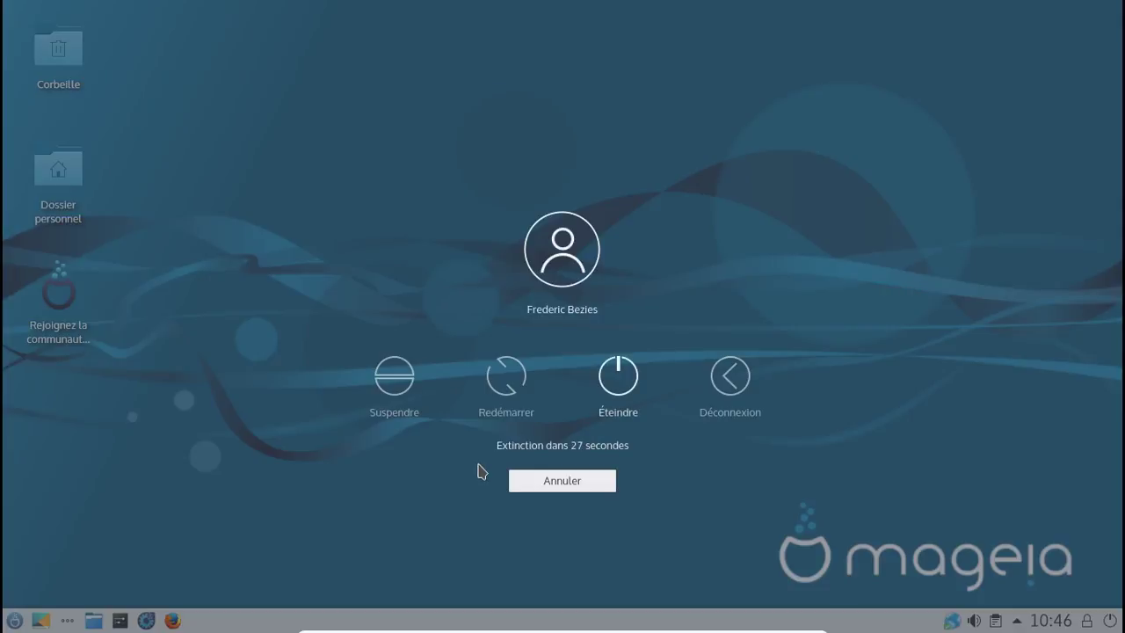
pyautogui.click(617, 384)
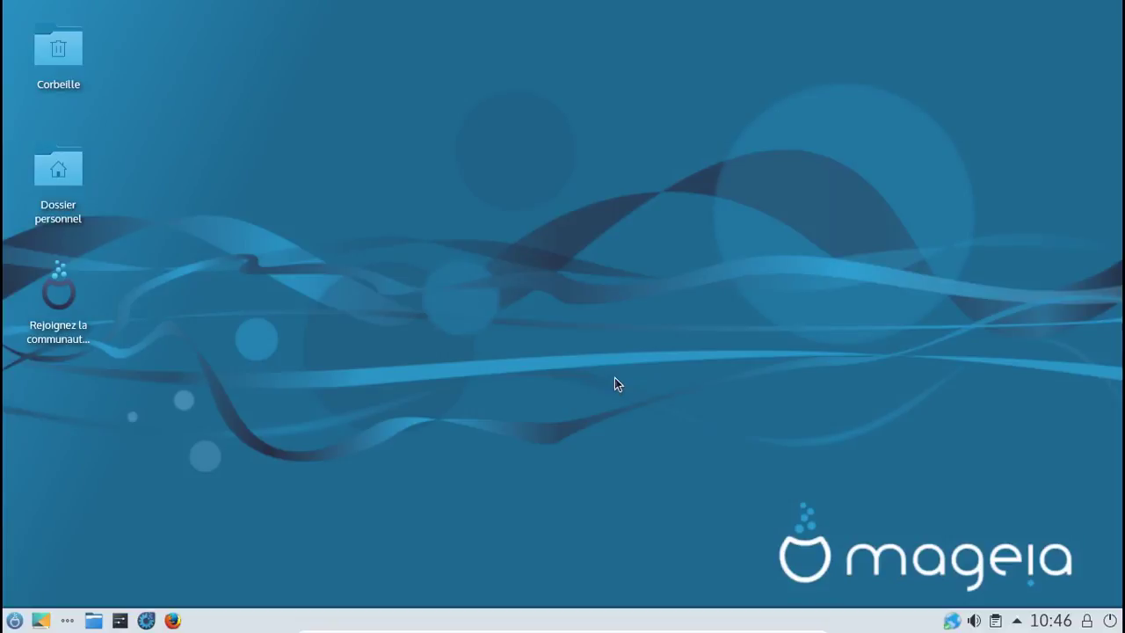